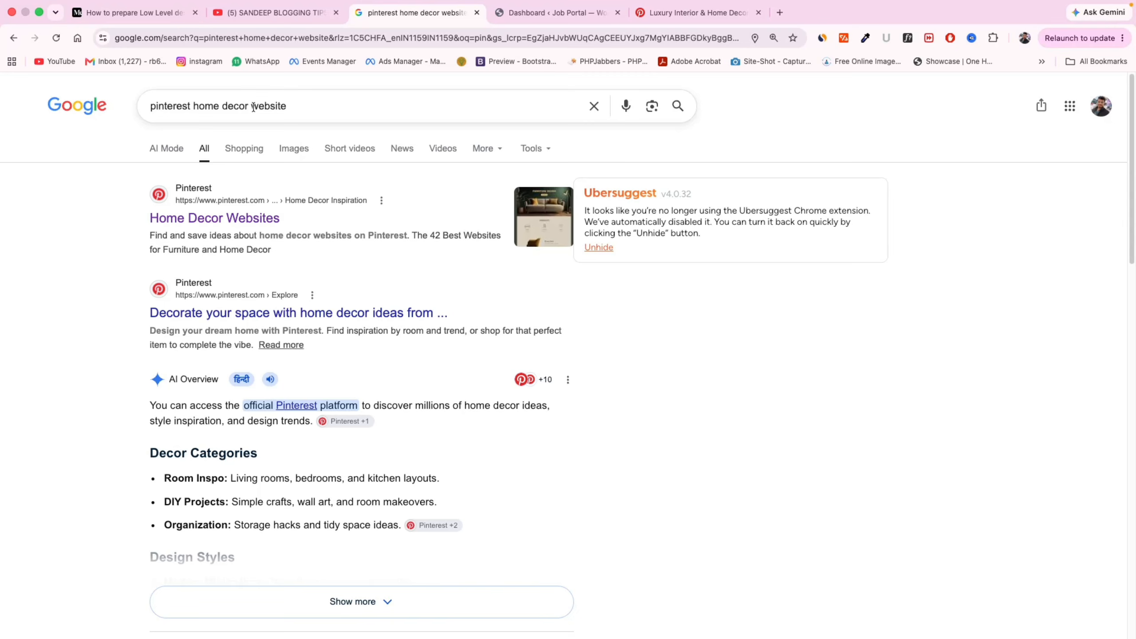
Search Google for "pinterest fashion website", open the Fashion Websites board and skim its pins
left_click_drag(248, 105, 207, 104)
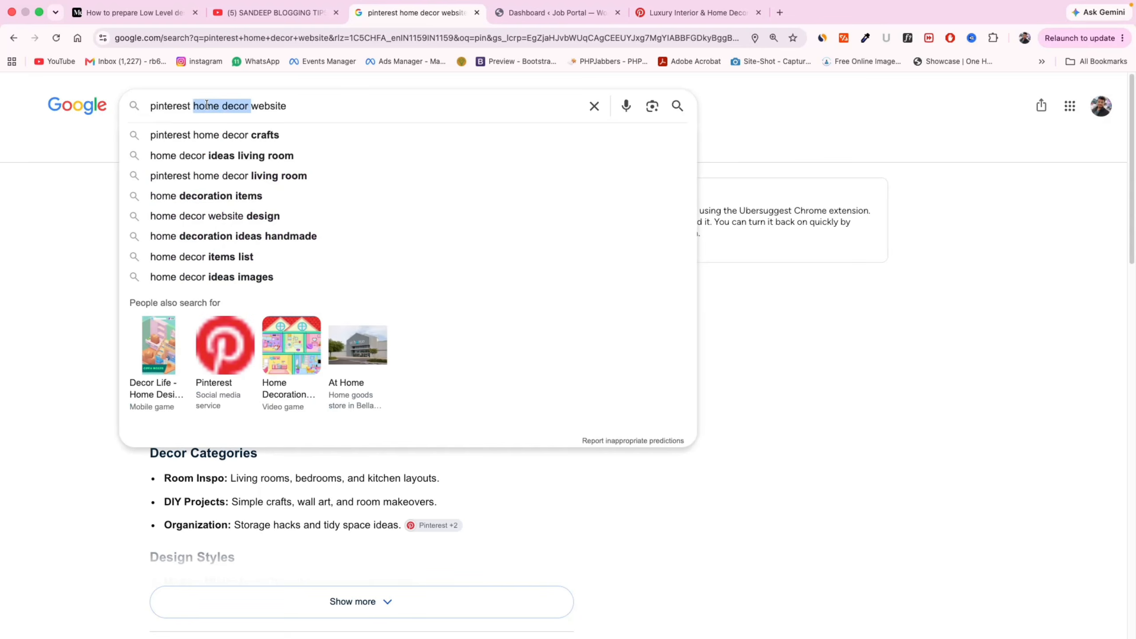
key("BackSpace")
type("fashion")
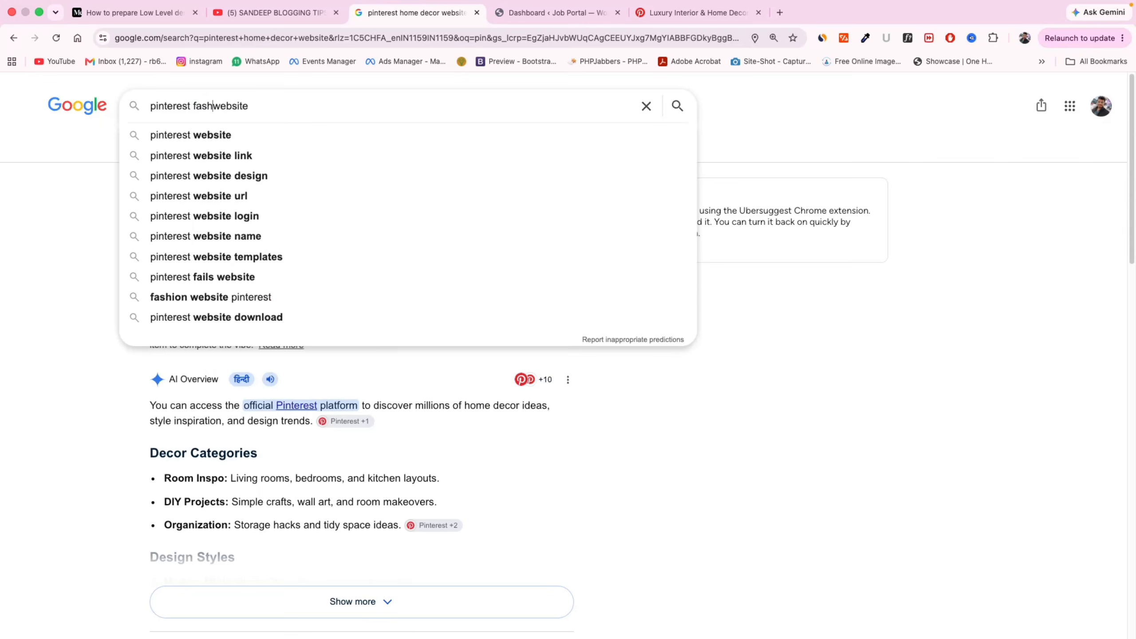
key("Return")
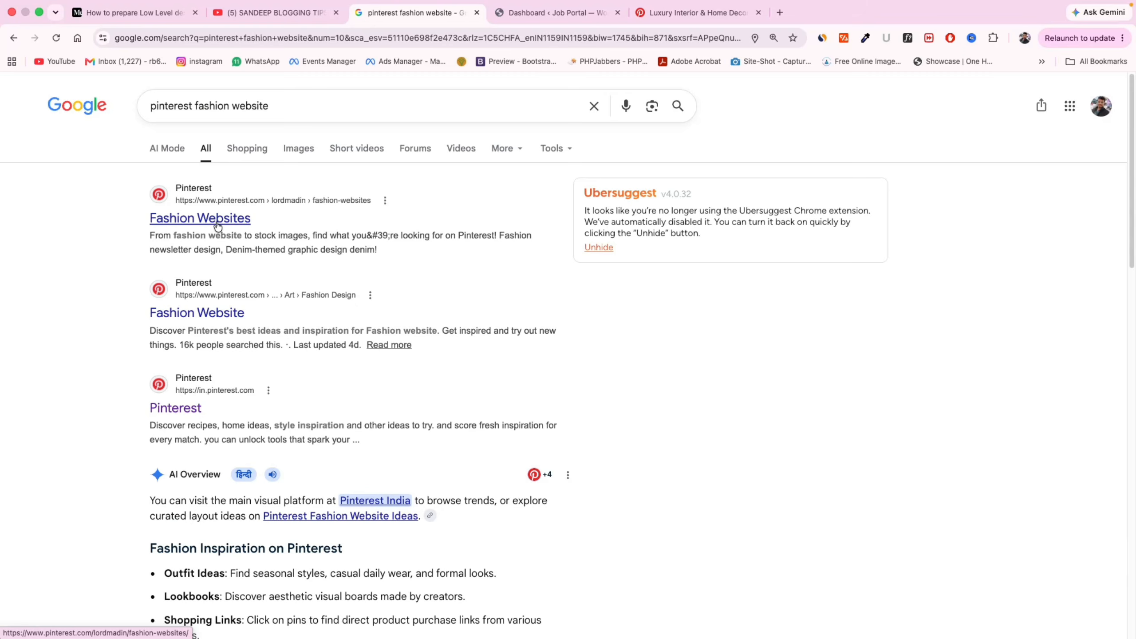
left_click(203, 223)
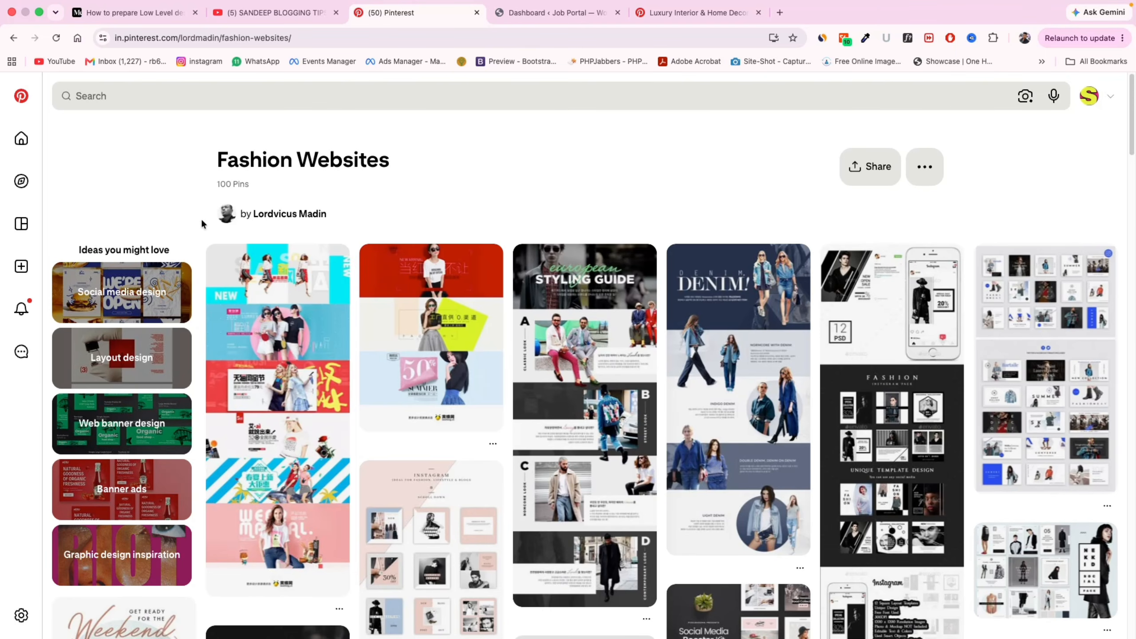
scroll(581, 268, "down", 10)
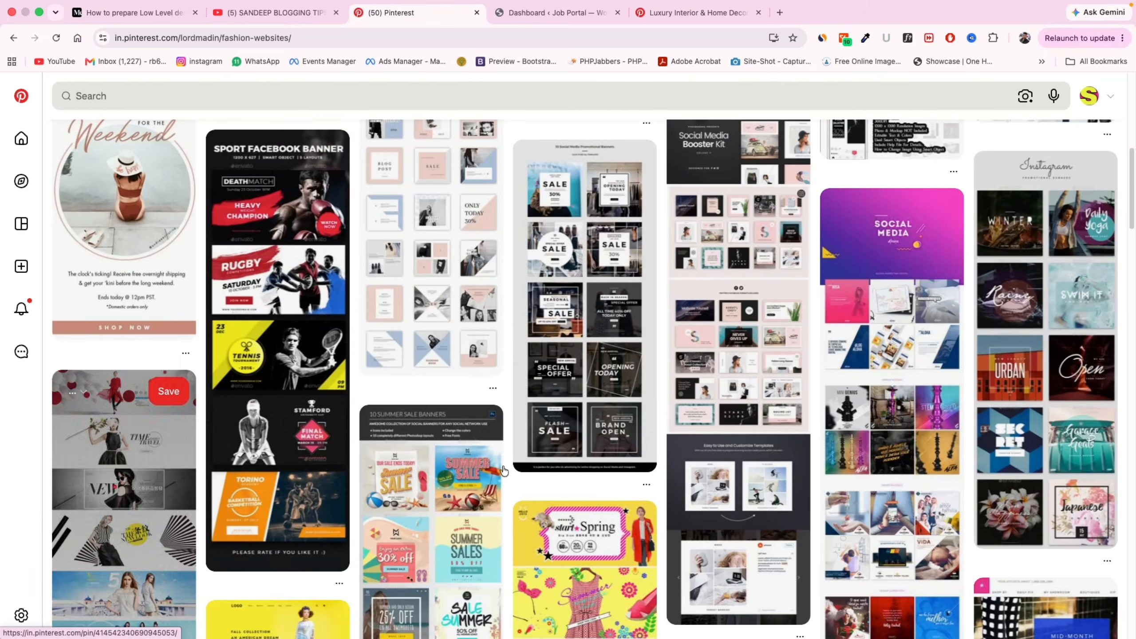
scroll(1012, 321, "up", 10)
Search Pinterest for "fashion website design" and dismiss the tip about saving ideas
left_click(312, 101)
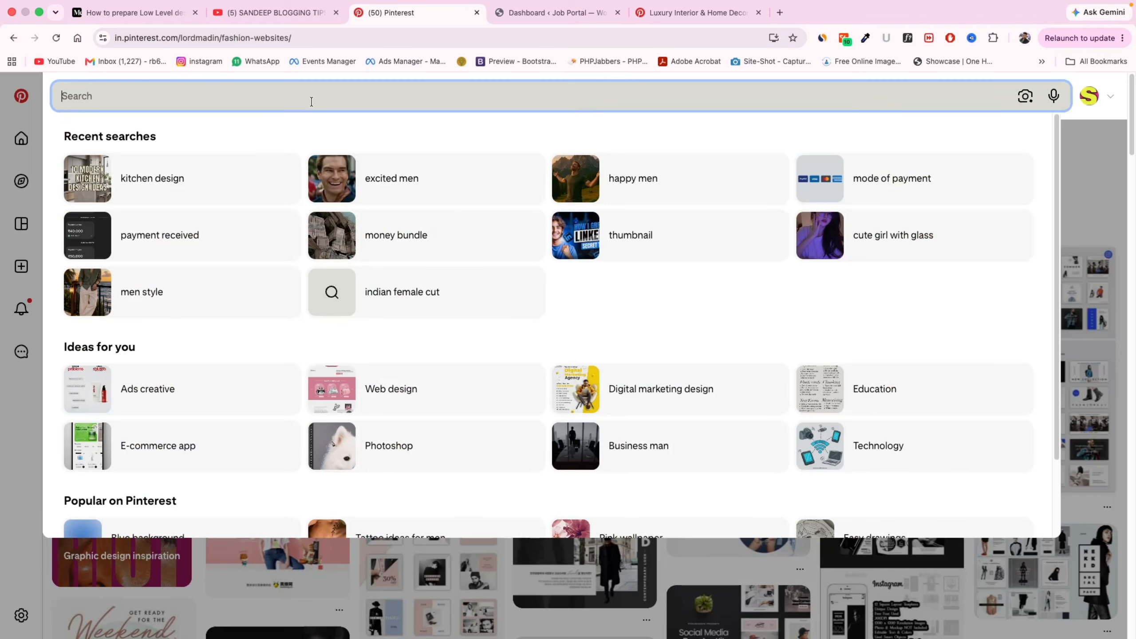
type("fash")
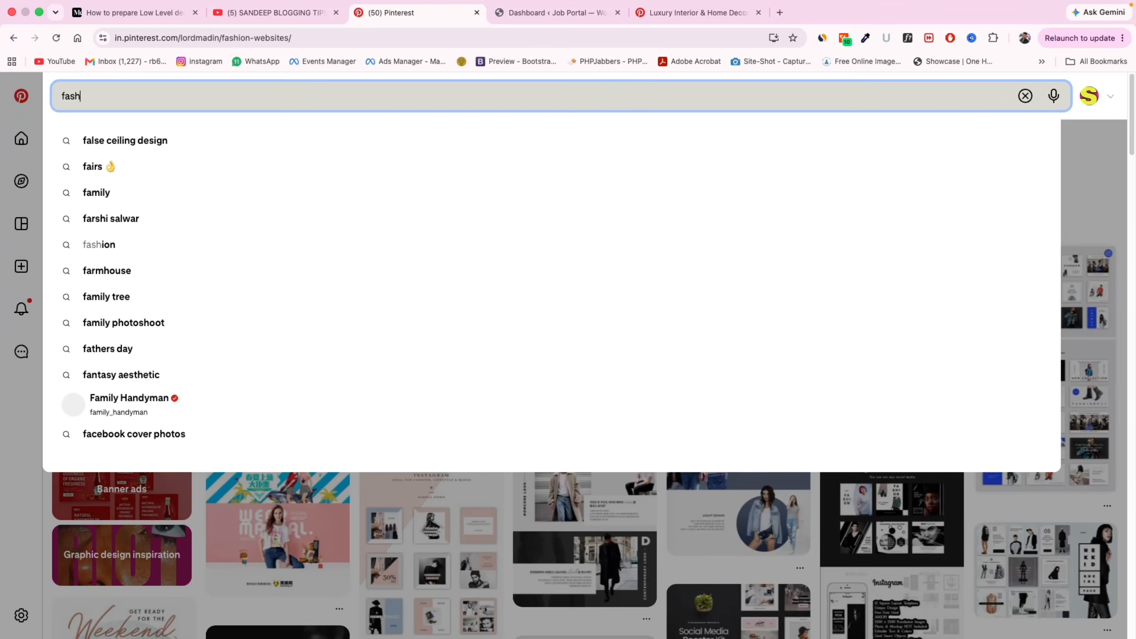
type("ion web")
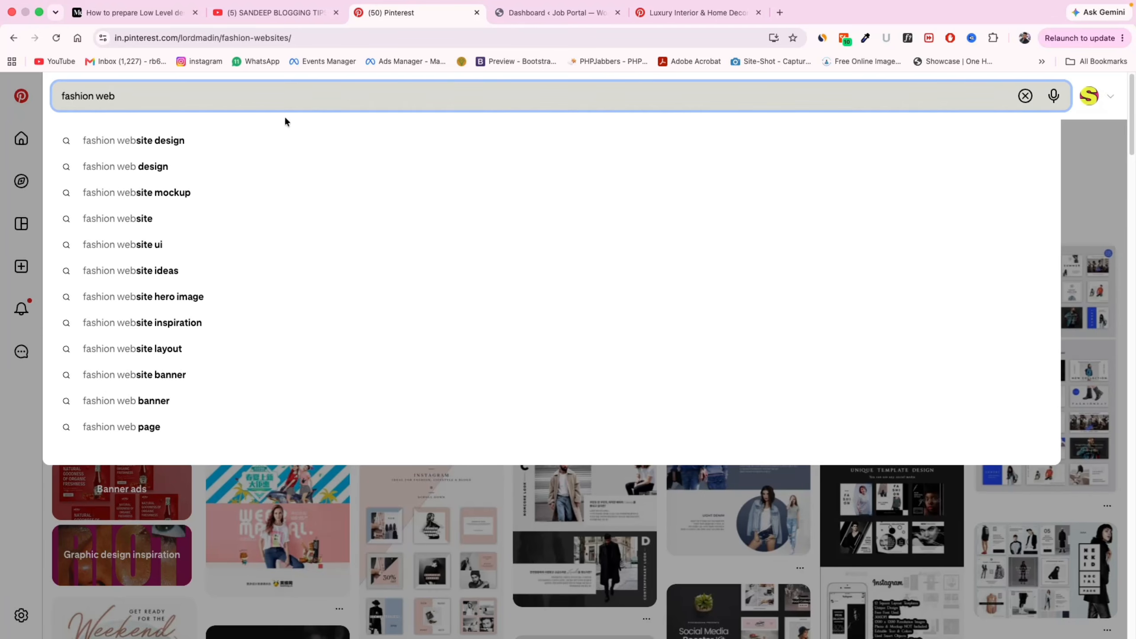
left_click(272, 143)
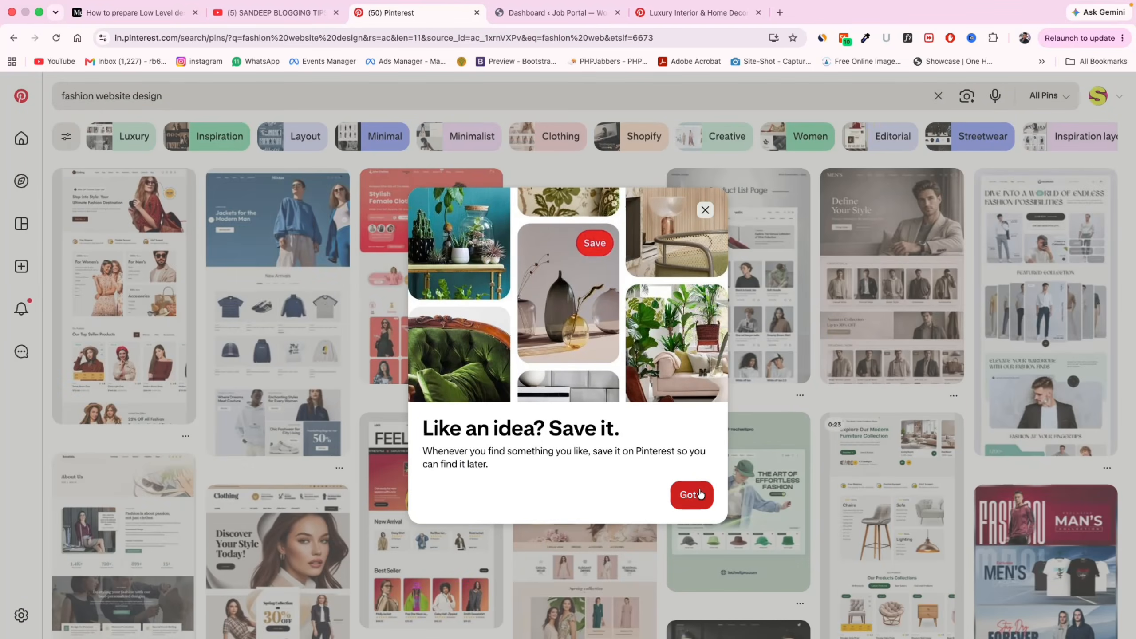
left_click(691, 495)
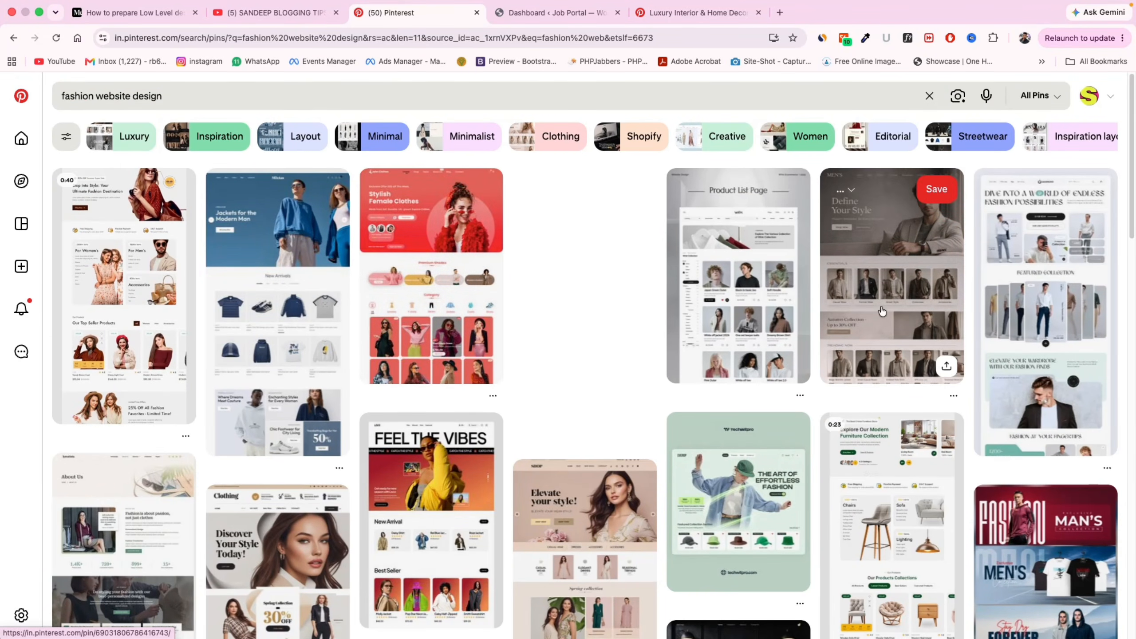
Open the green beauty and cosmetics website pin from the search results and skip its video to about 0:27
scroll(358, 403, "down", 10)
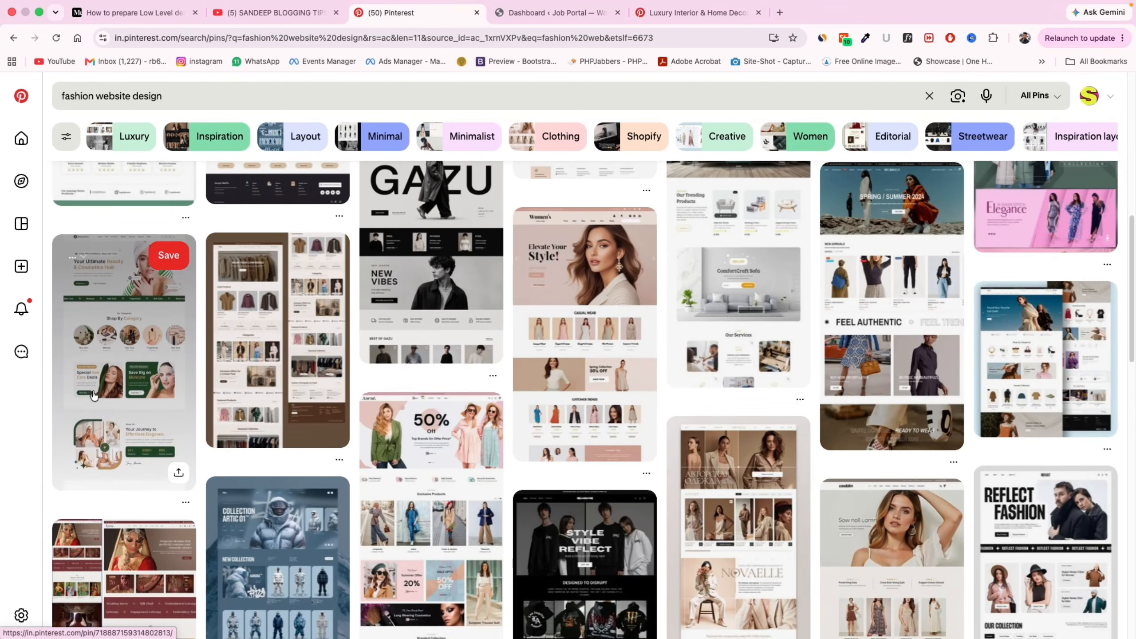
left_click(93, 394)
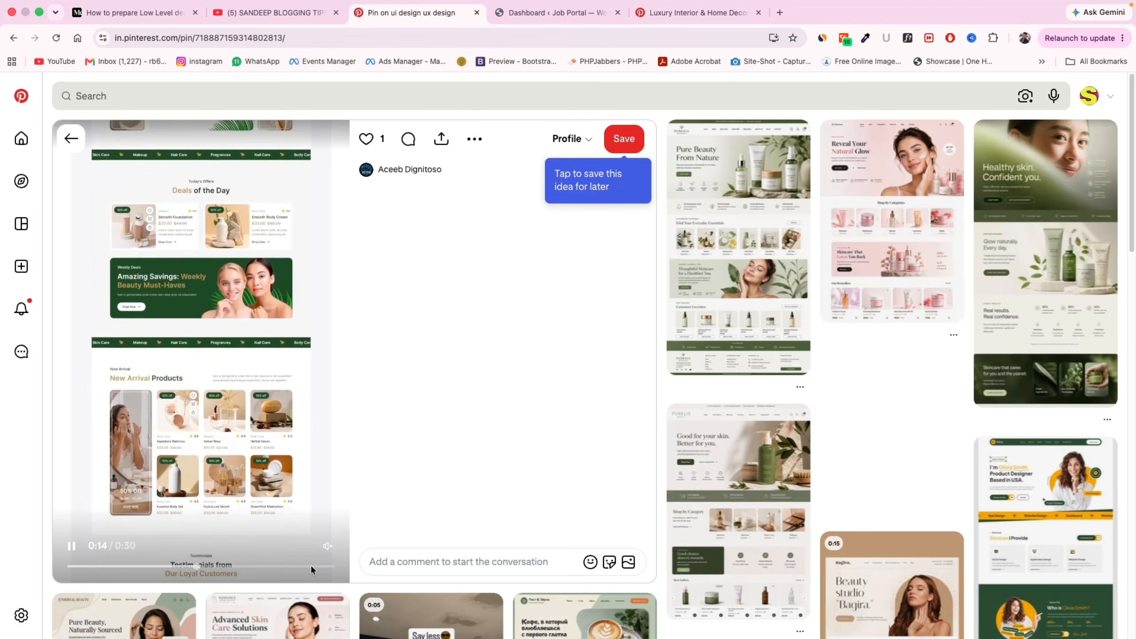
left_click(311, 565)
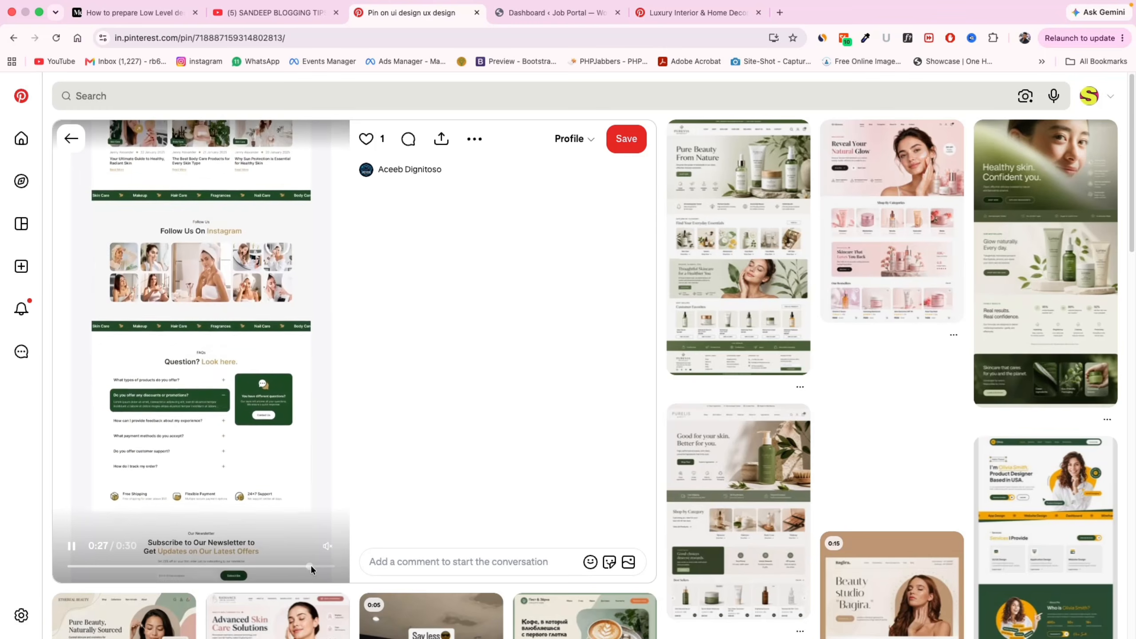
Return to the Google results for "pinterest home decor website" and open the Home Decor Websites result
left_click(14, 38)
left_click(14, 38)
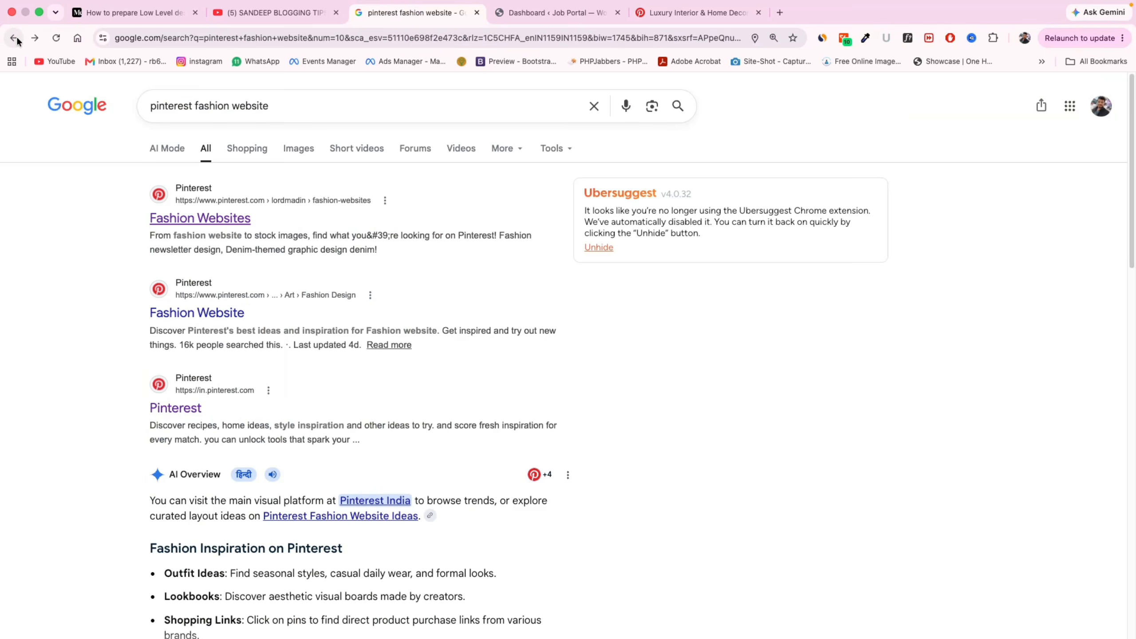
left_click(13, 38)
left_click(14, 38)
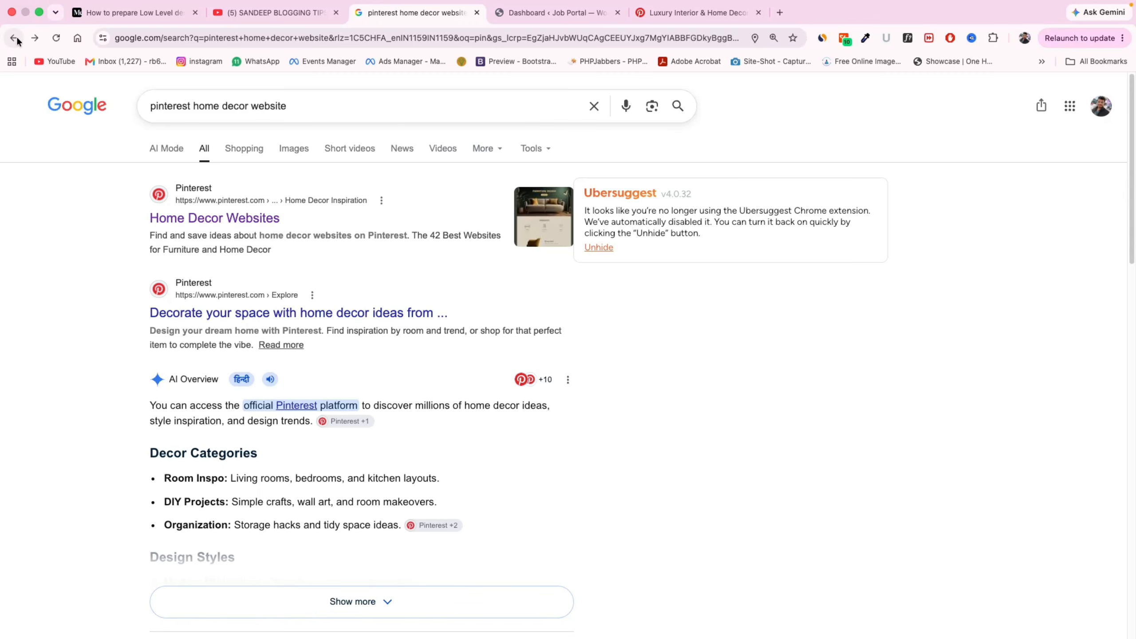
left_click(242, 229)
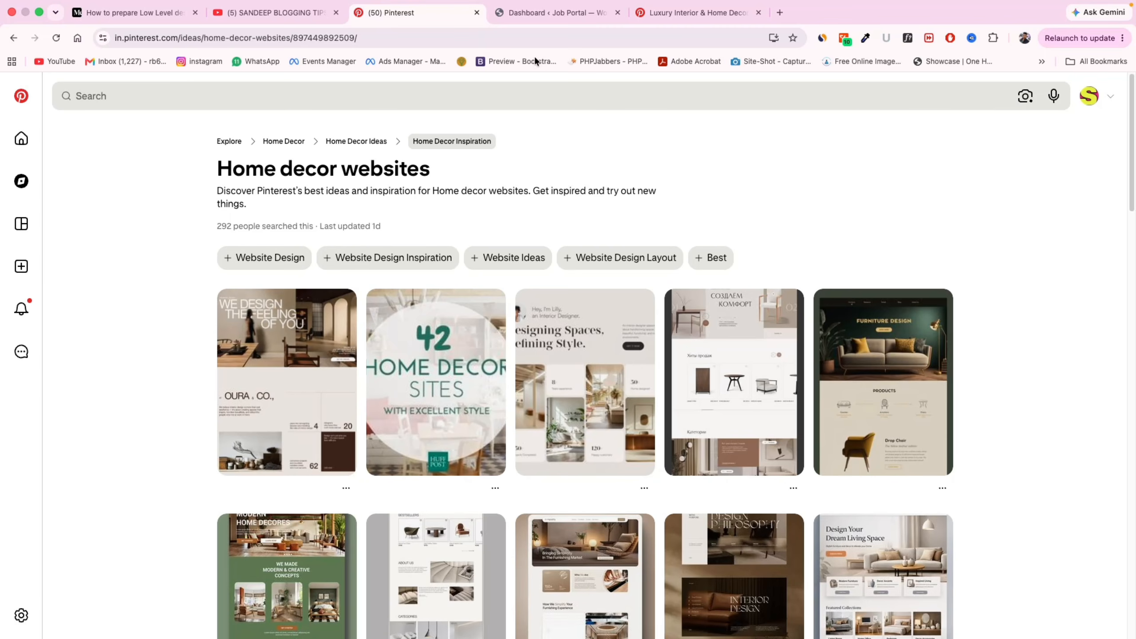
View the open WordPress dashboard and luxury interior pin, and browse the Home decor websites gallery for design references
left_click(533, 12)
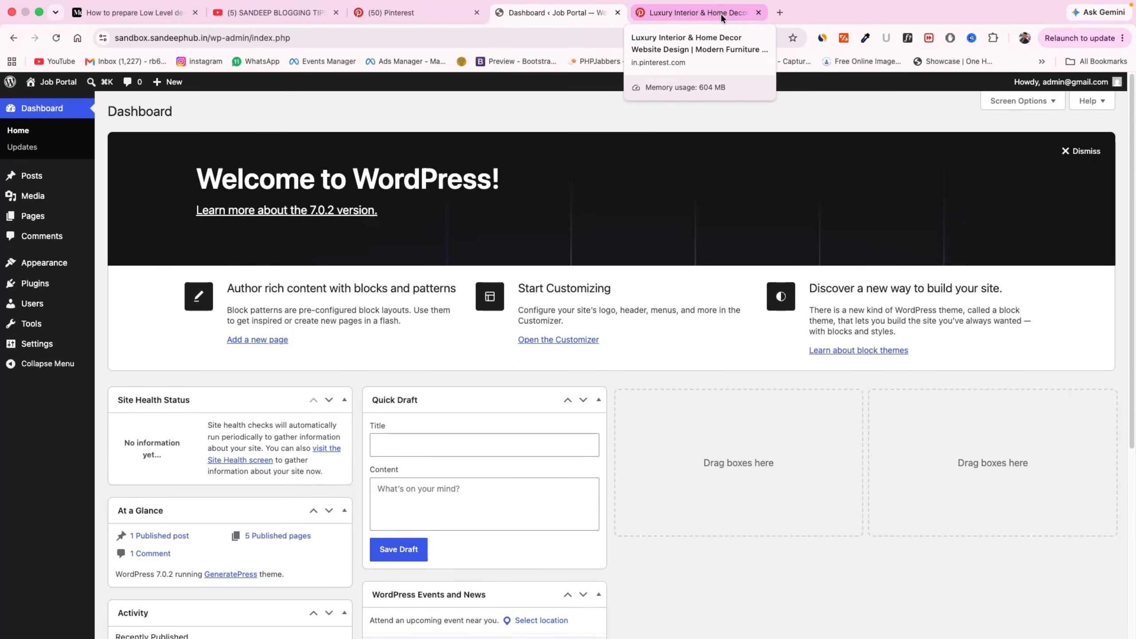
left_click(721, 15)
left_click(452, 14)
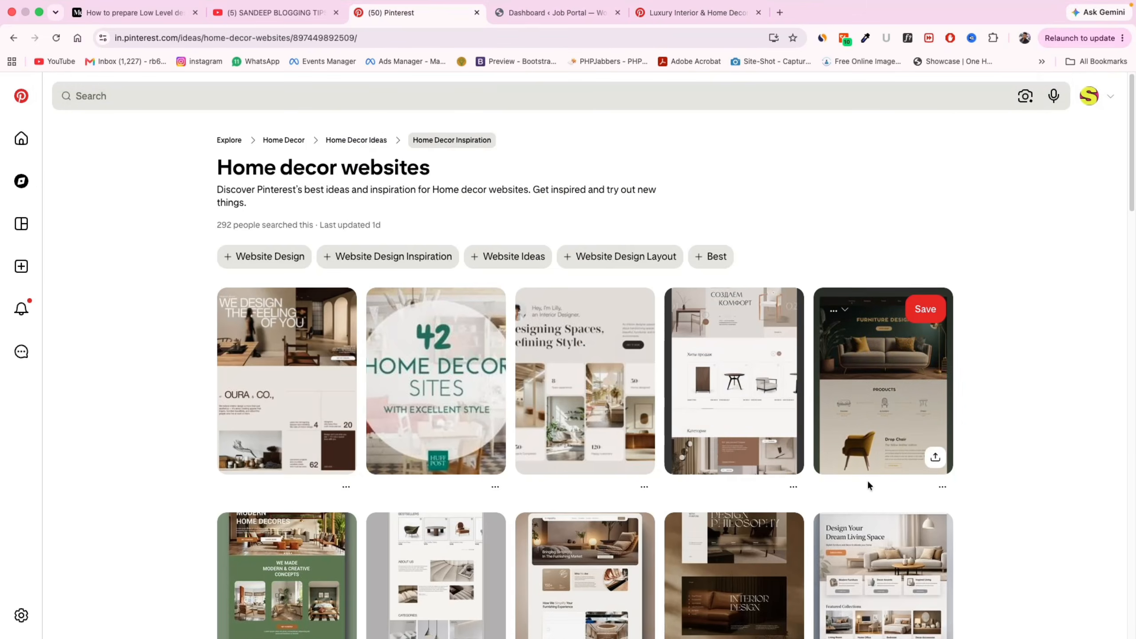
scroll(401, 368, "down", 15)
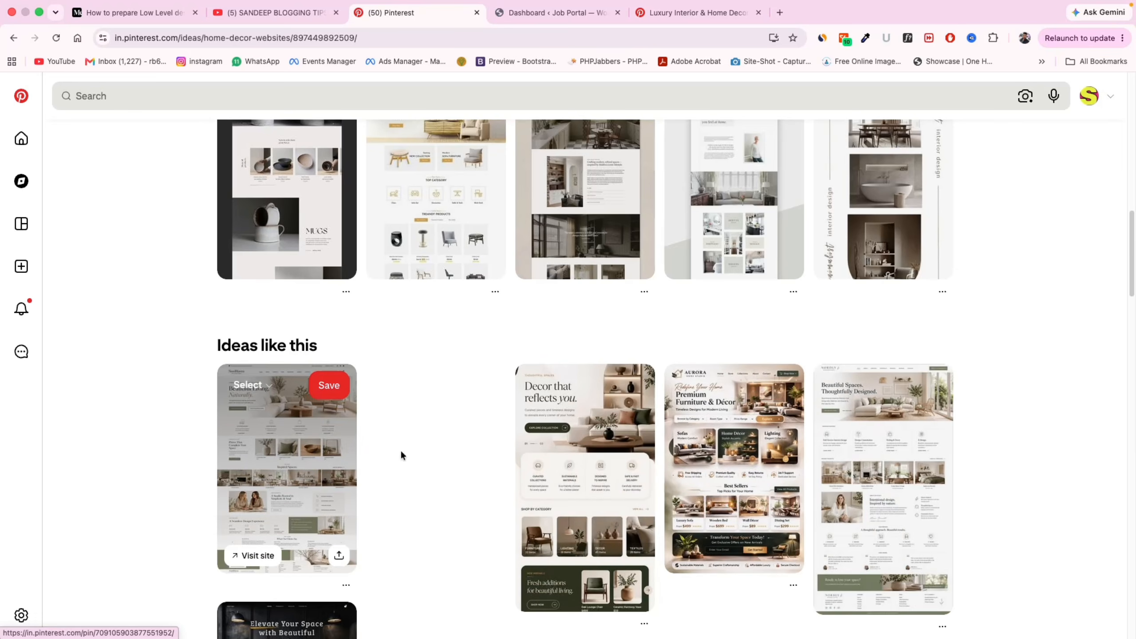
scroll(884, 465, "up", 1)
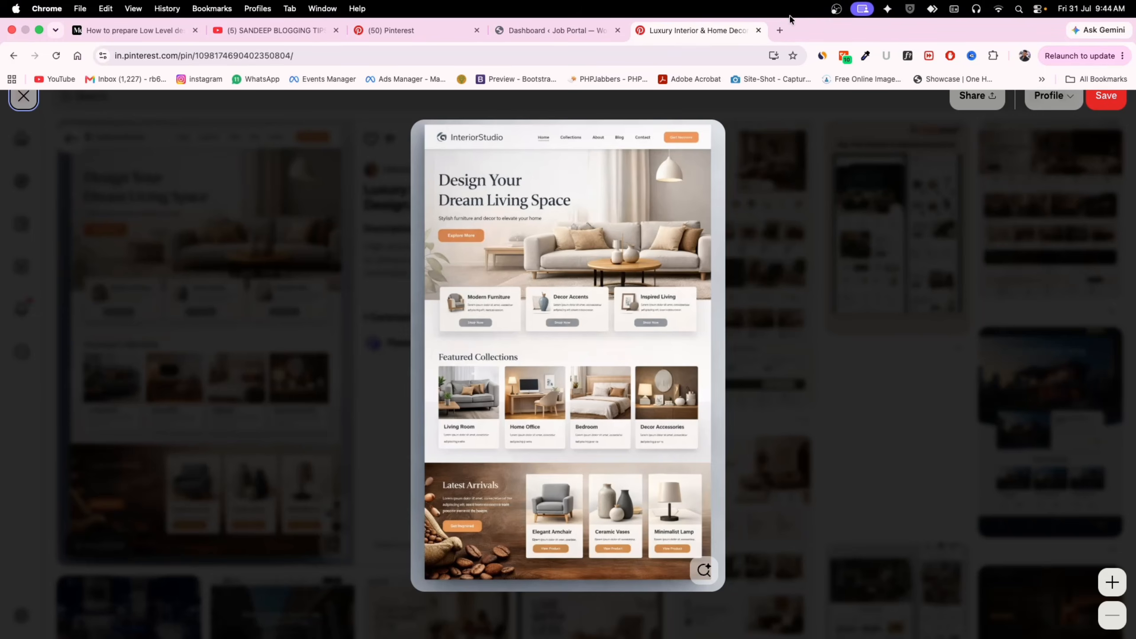
Open chatgpt.com in a new browser tab and return to the luxury interior and home decor design pin
left_click(779, 30)
type("chatgpt.com")
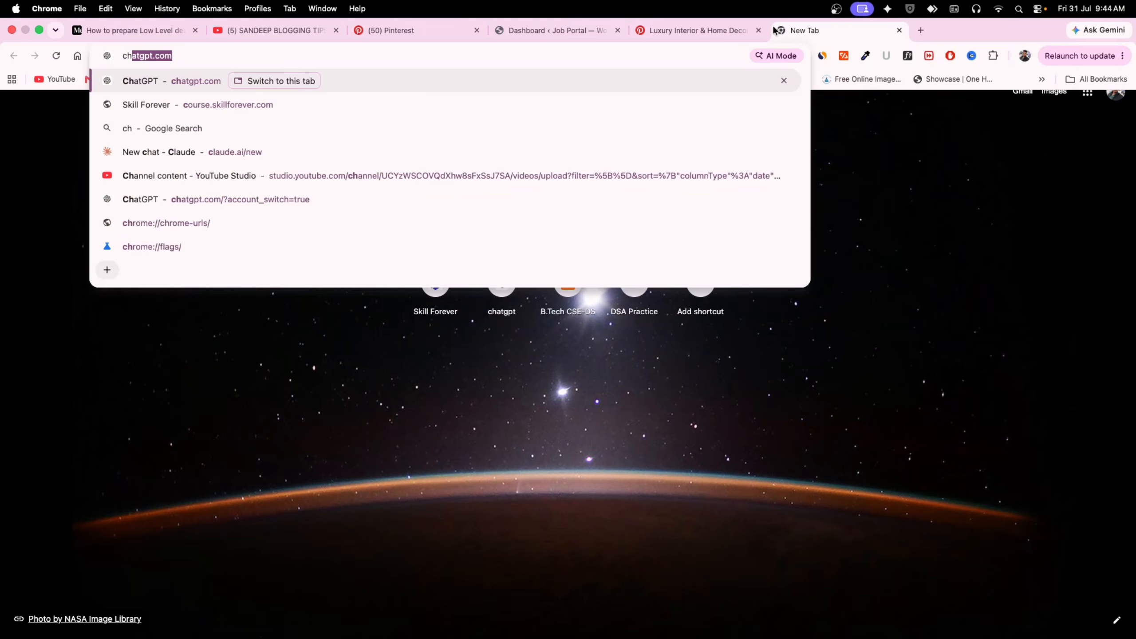
key("Return")
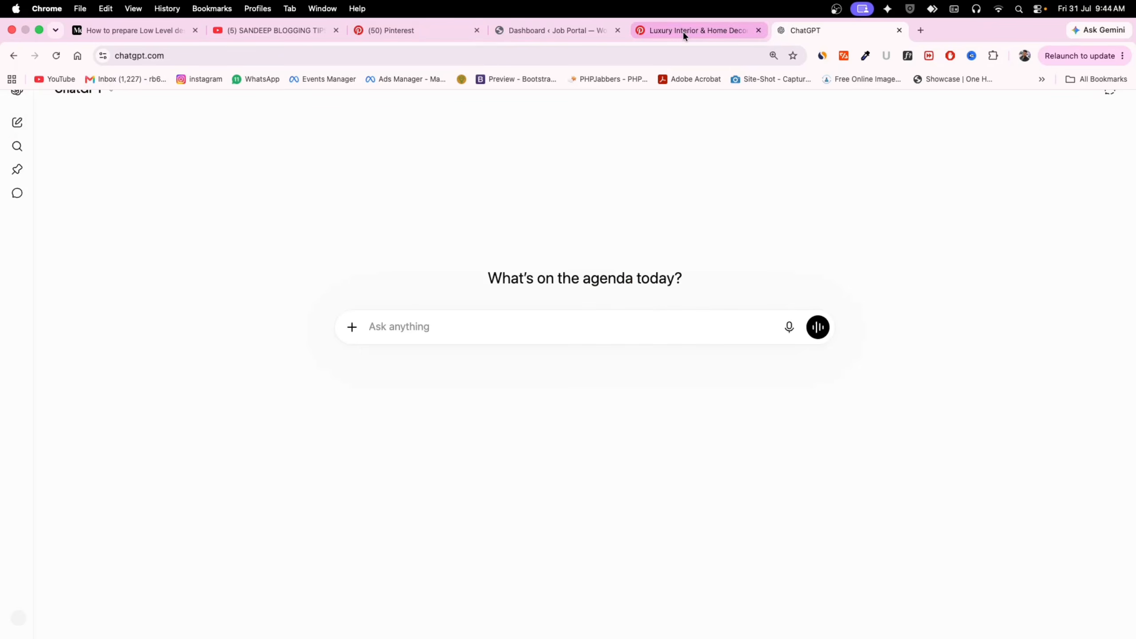
left_click(683, 30)
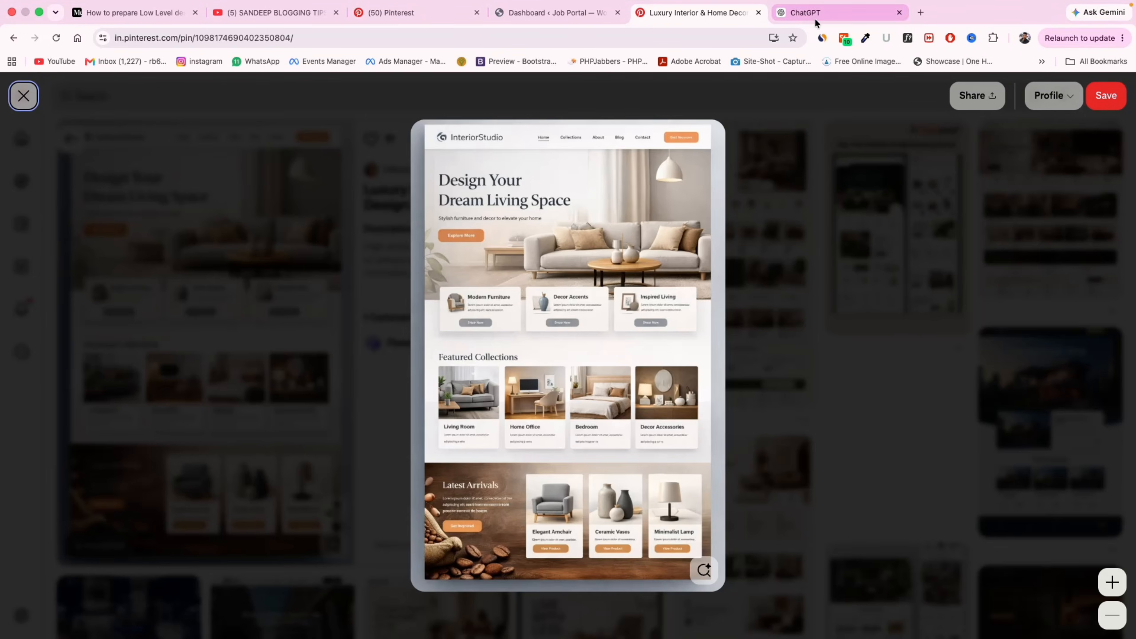
In the WordPress admin, find the Elementor Website Builder plugin by searching for "elementor", and install and activate it
left_click(572, 17)
left_click(140, 306)
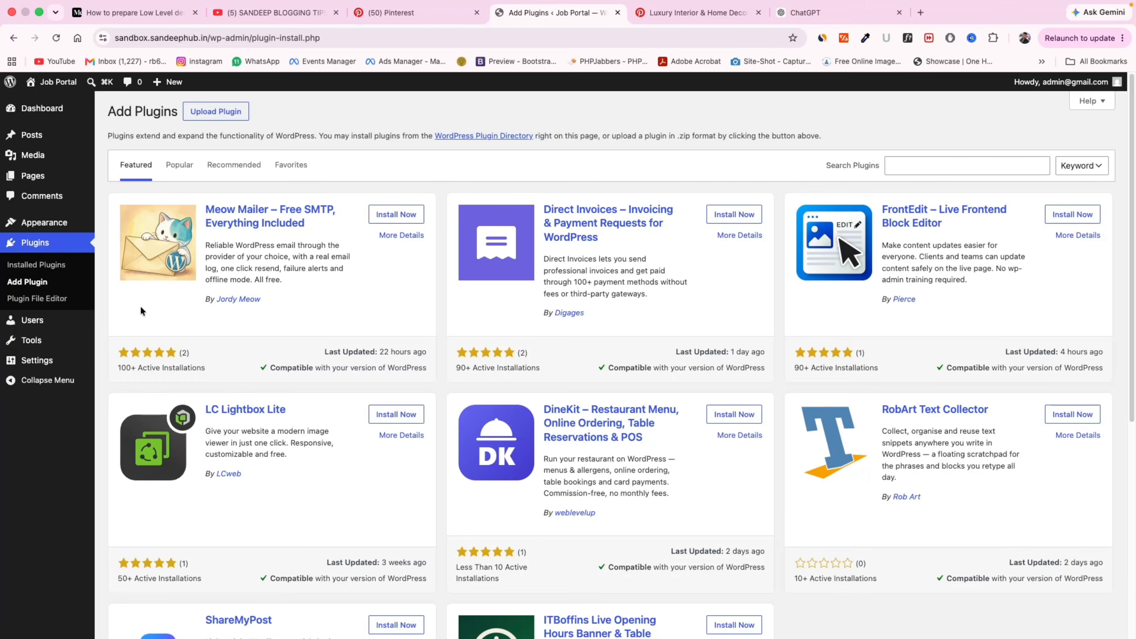
left_click(954, 166)
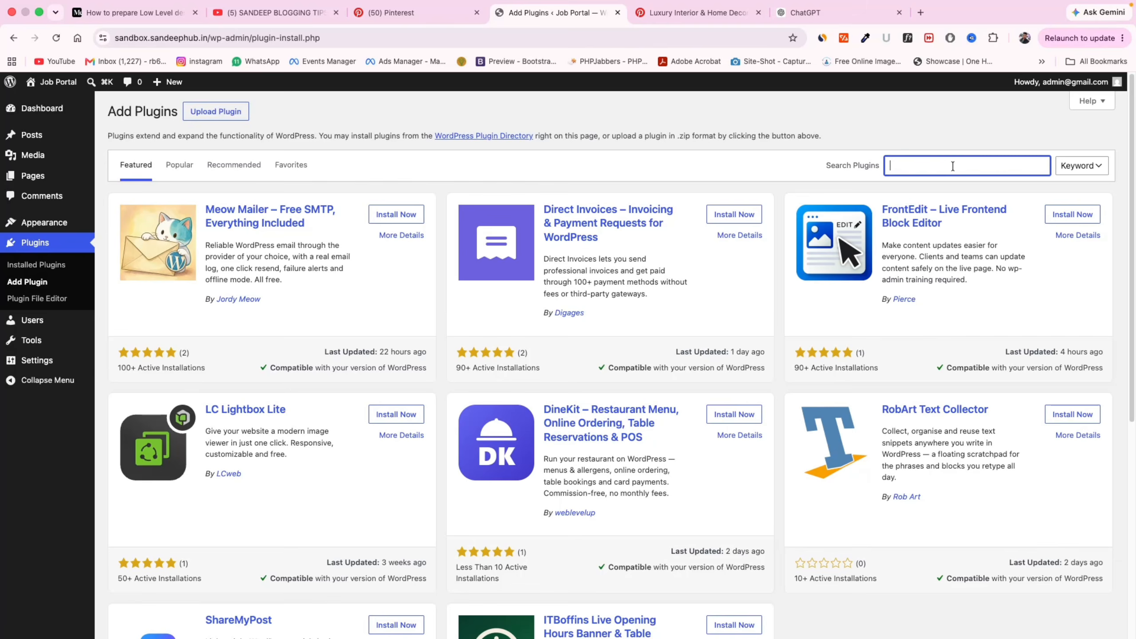
type("elementor")
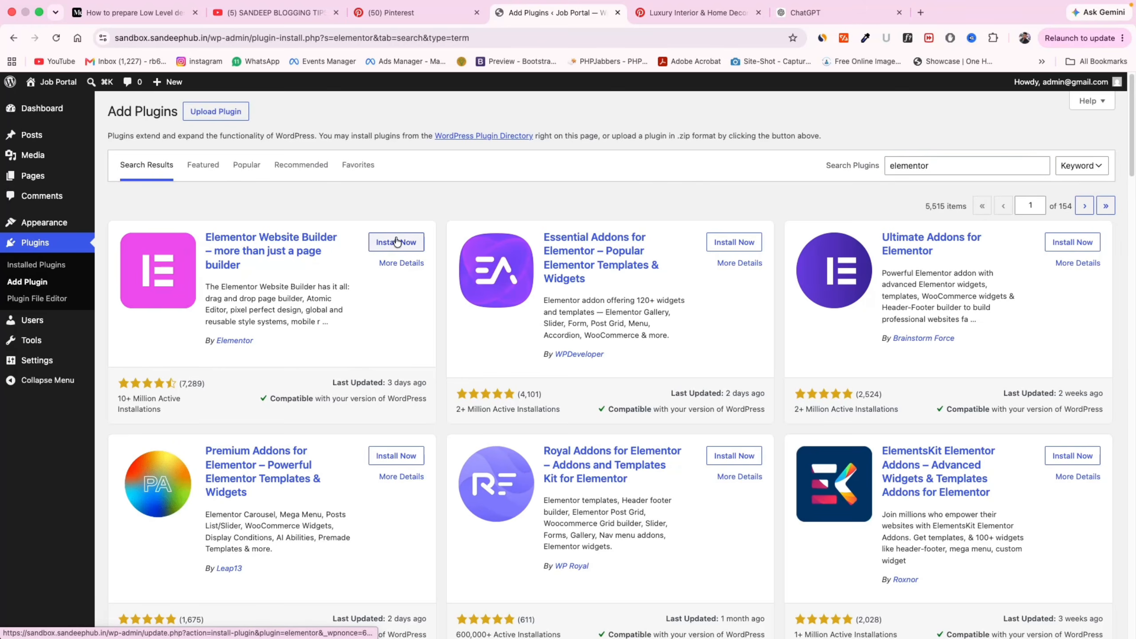
left_click(396, 242)
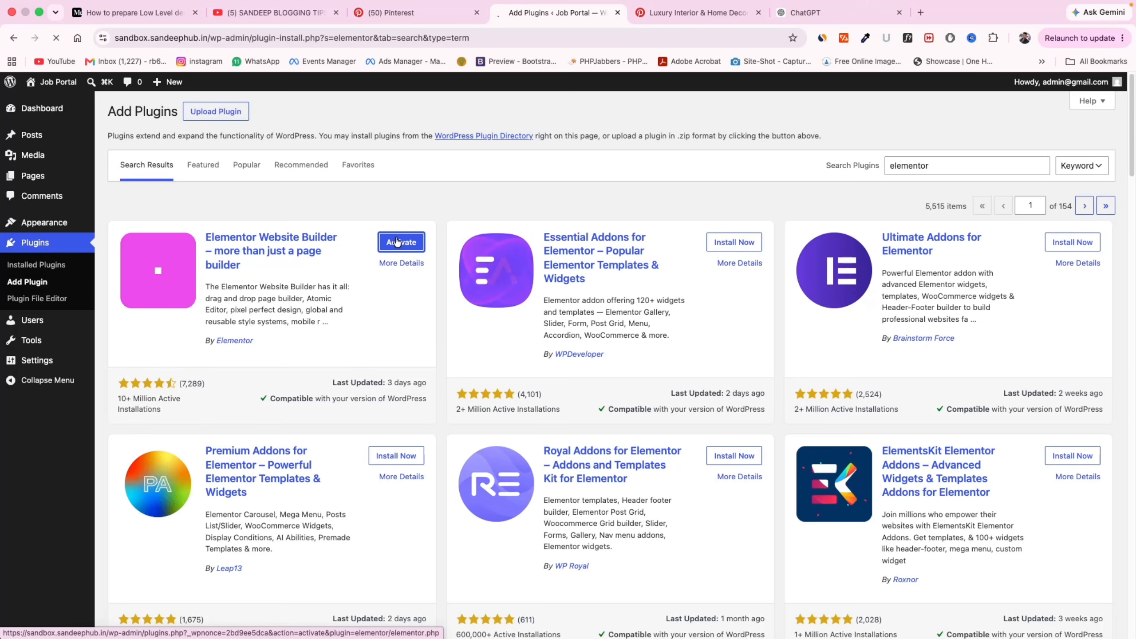
left_click(397, 242)
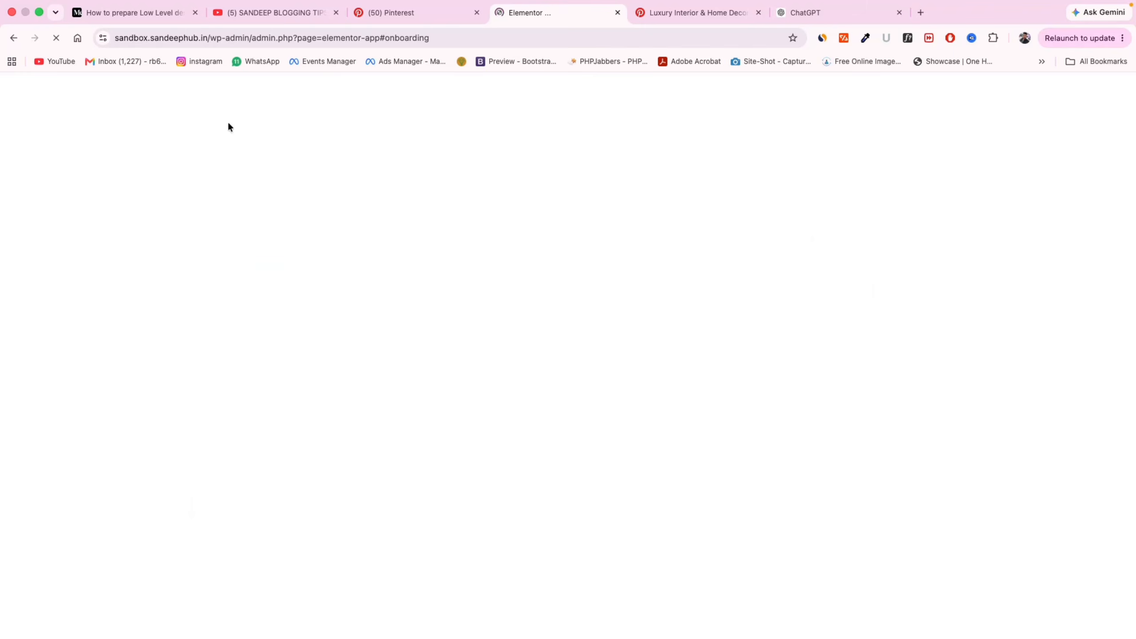
Leave the Elementor onboarding by loading the site's wp-admin address without the onboarding path
left_click(238, 40)
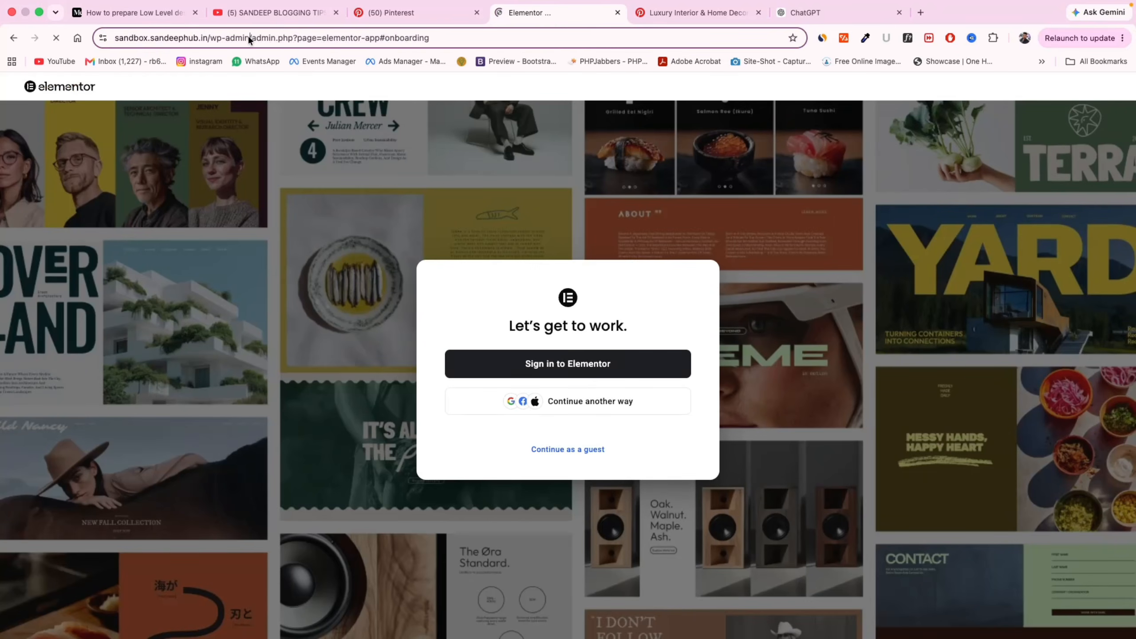
left_click_drag(248, 38, 579, 40)
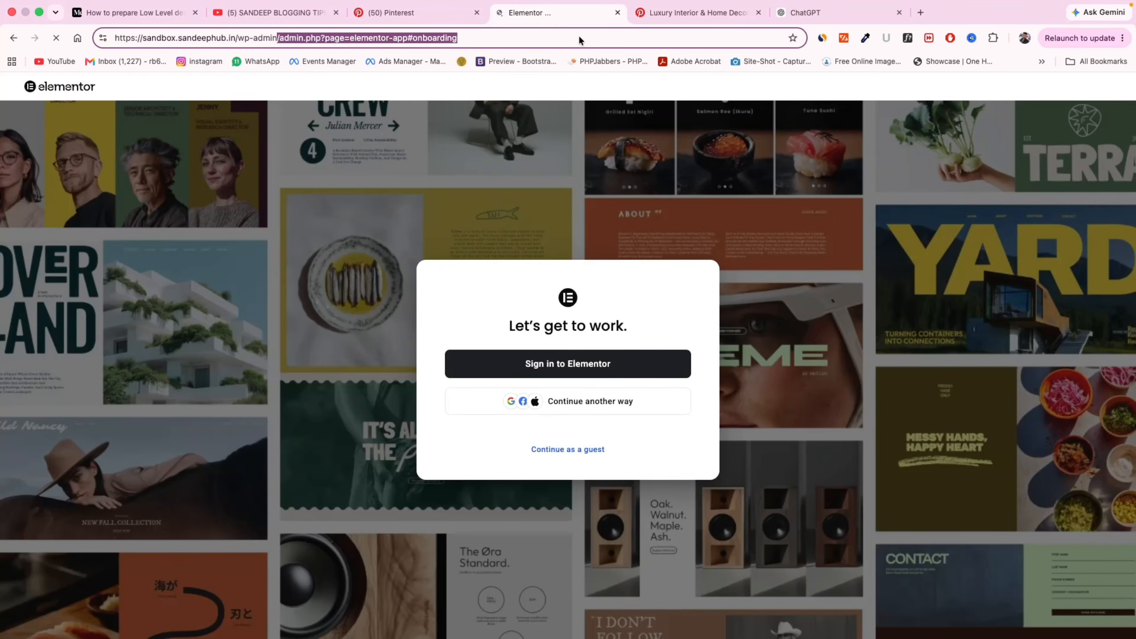
key("BackSpace")
key("Return")
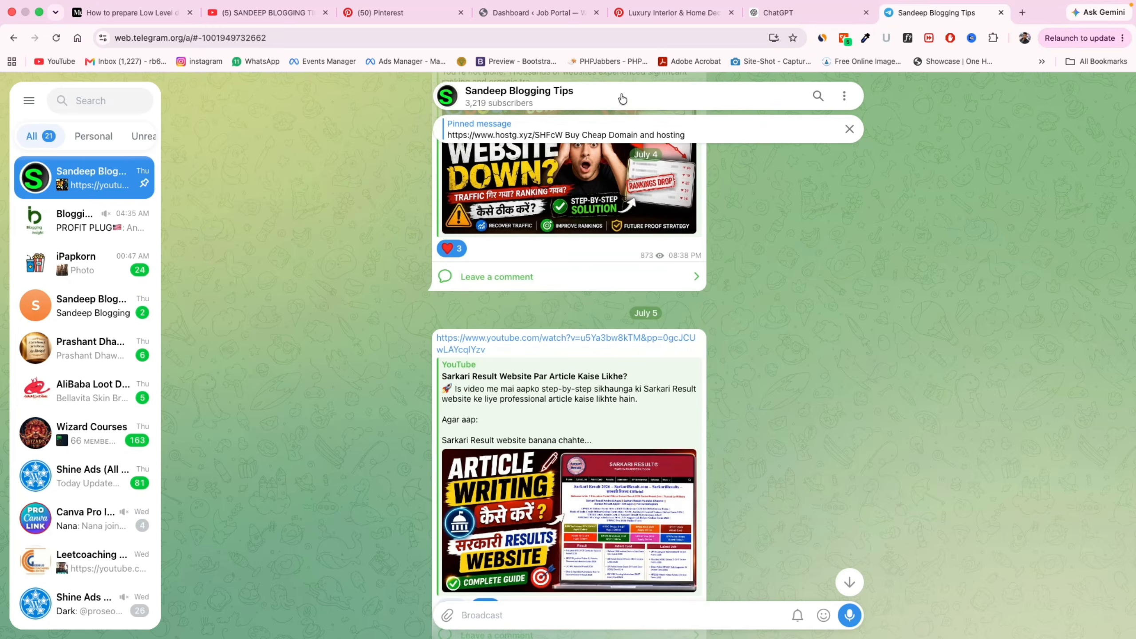
Open the info of the blogging tips channel in Telegram and look through its shared files for the plugin zips
left_click(623, 98)
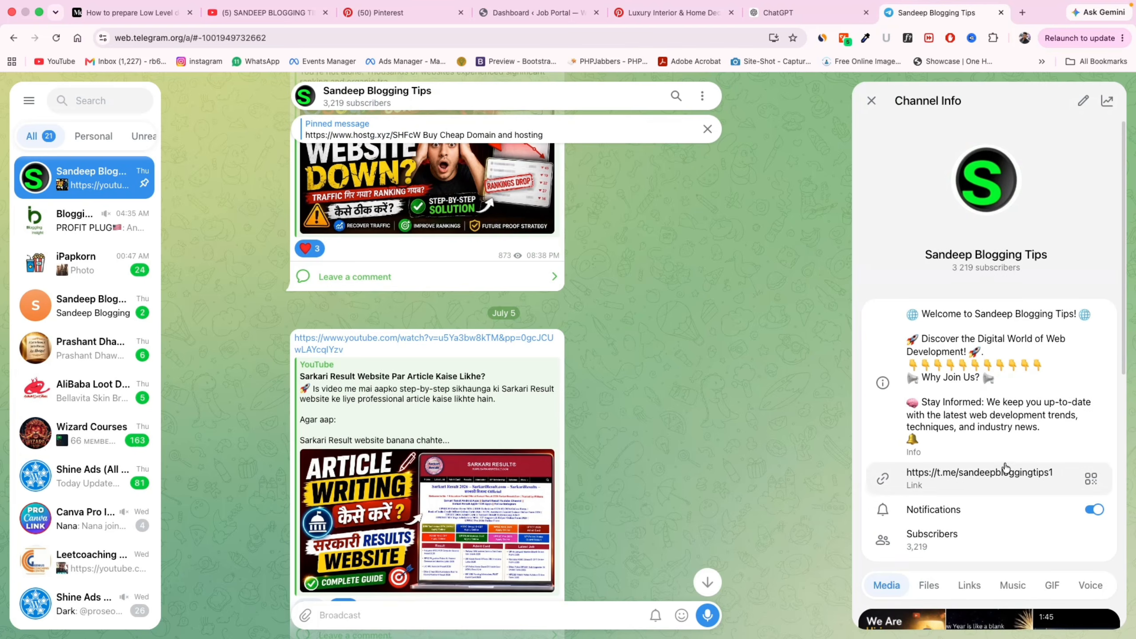
left_click(931, 586)
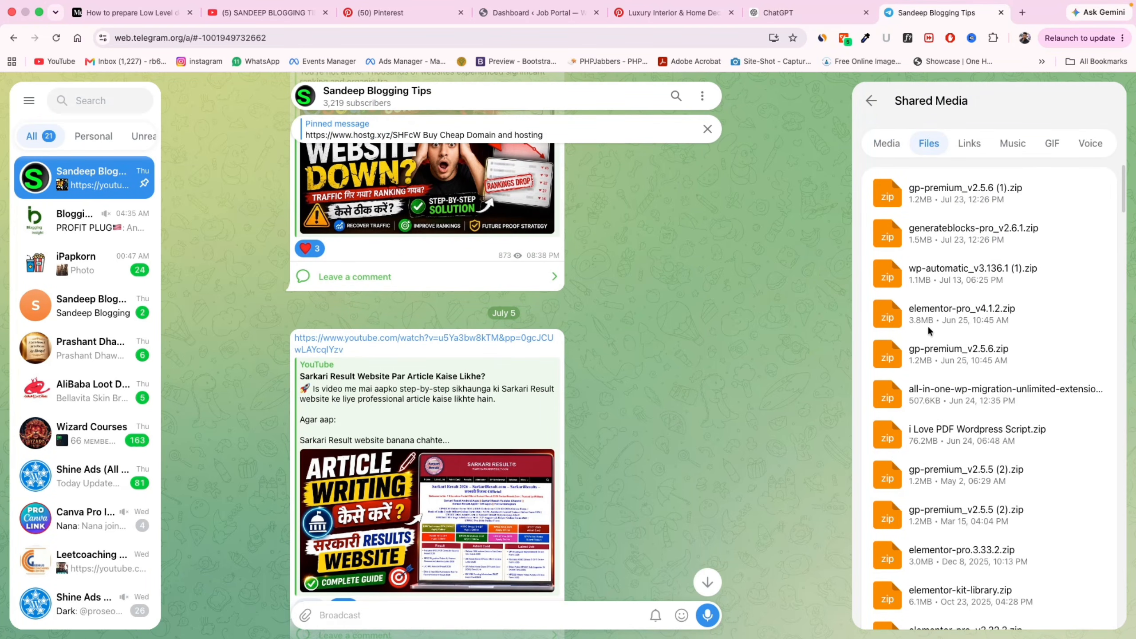
scroll(949, 312, "down", 15)
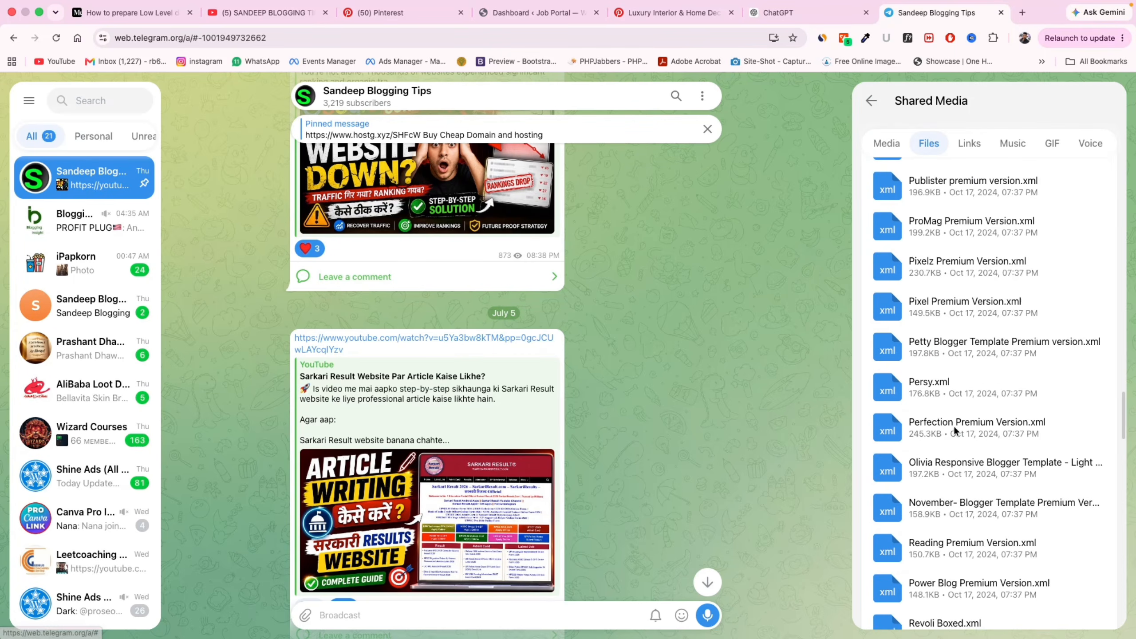
scroll(962, 269, "up", 15)
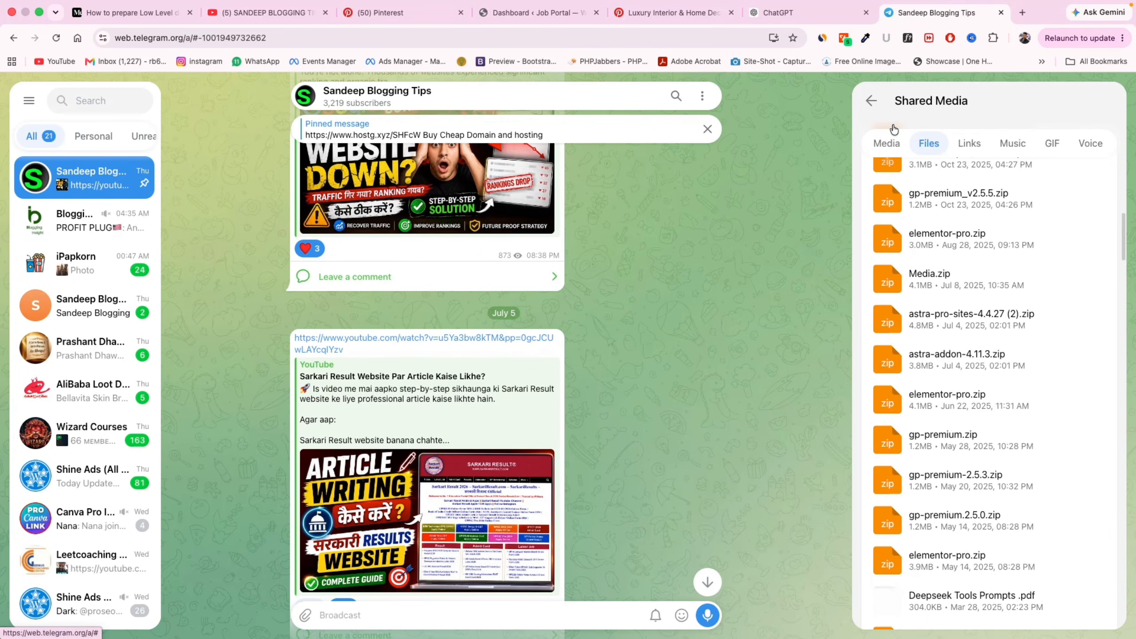
Switch to the WordPress admin, upload the plugin file elementor-pro_v4.2.0.zip, and install and activate it
left_click(871, 100)
left_click(532, 13)
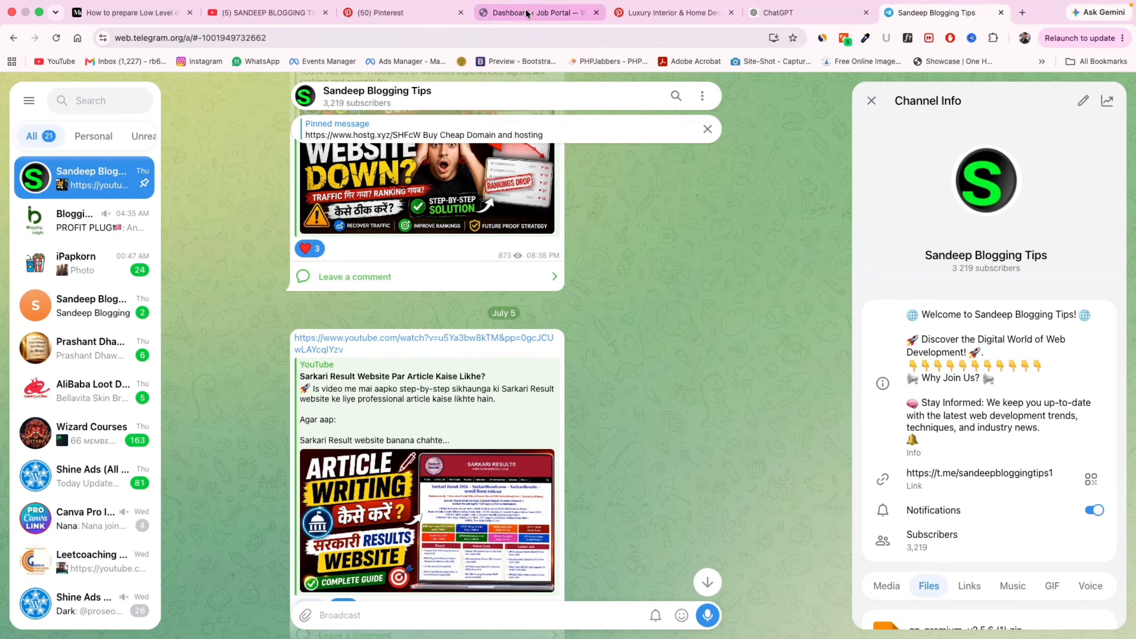
mouse_move(42, 291)
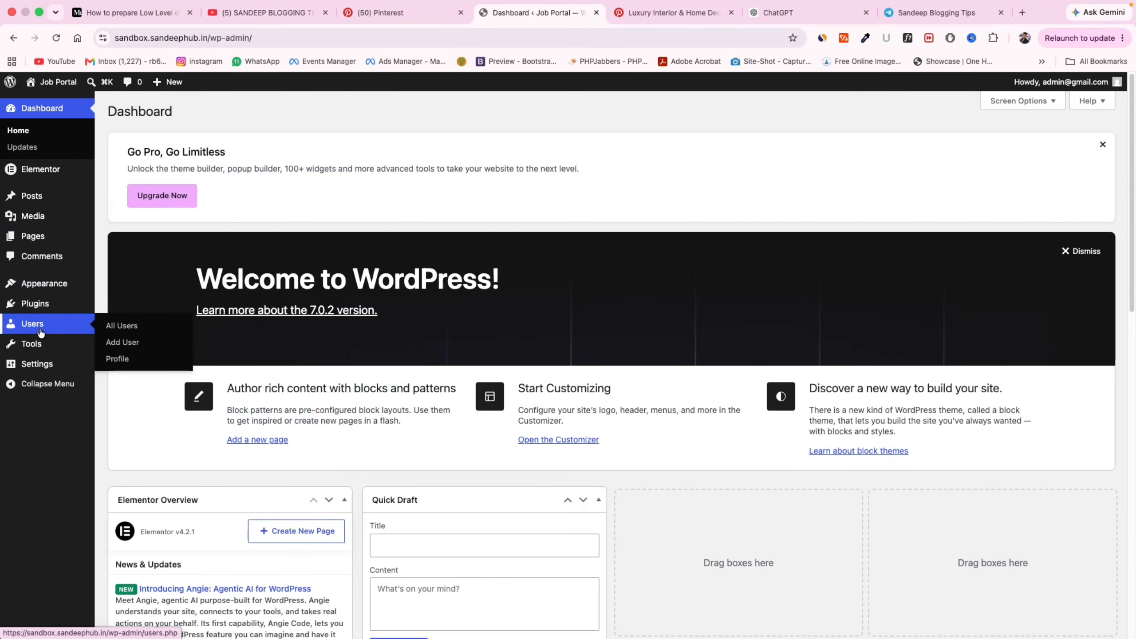
left_click(135, 342)
left_click(152, 239)
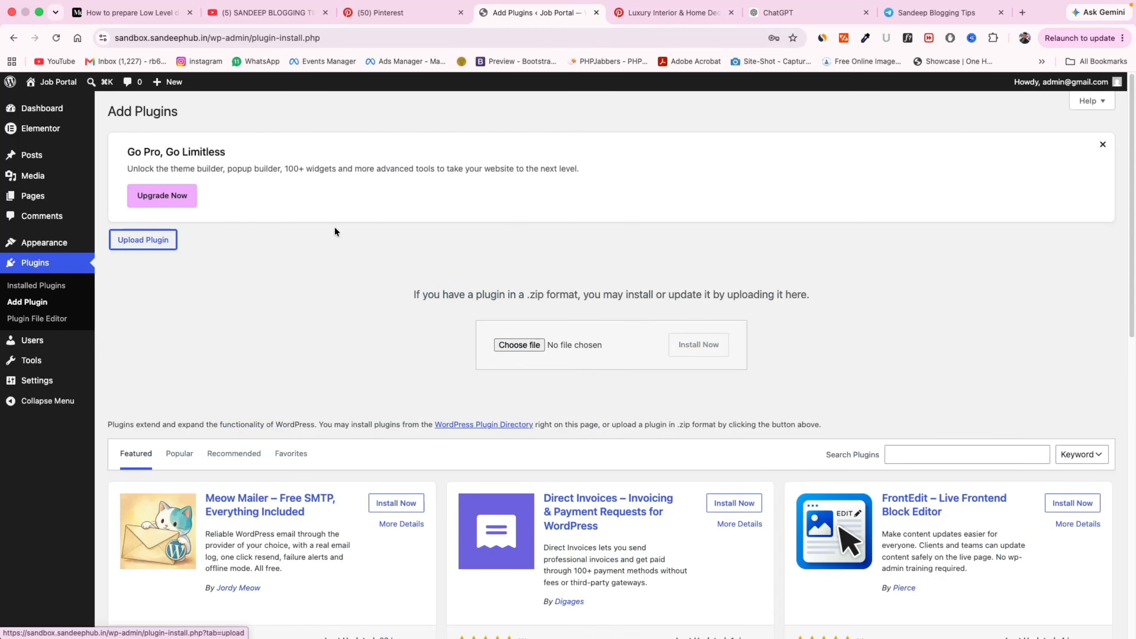
left_click(505, 343)
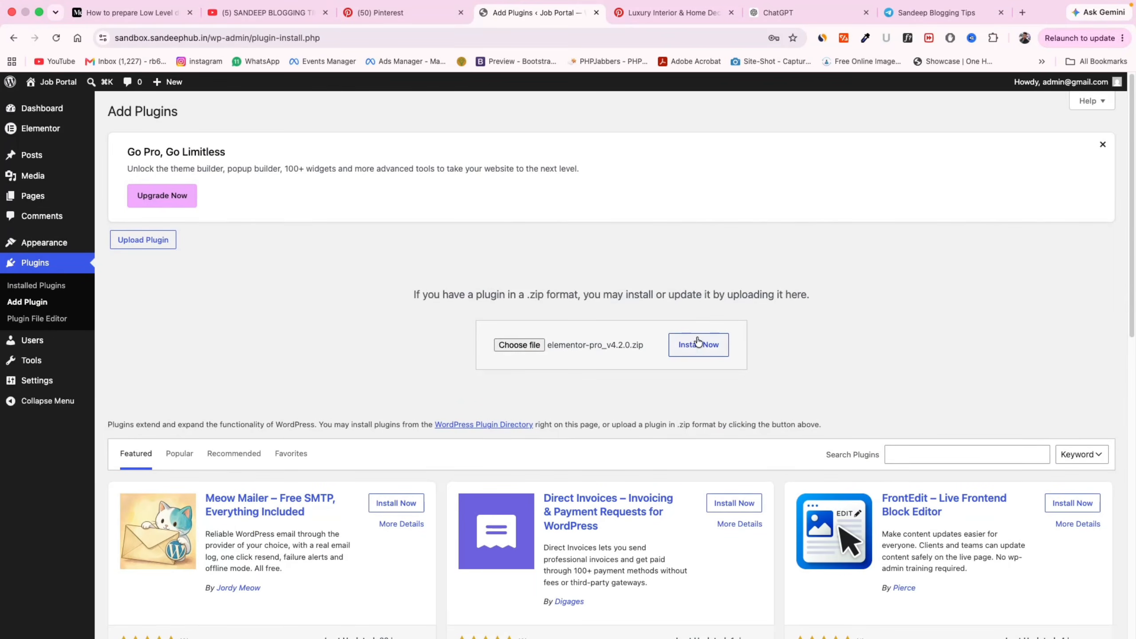
left_click(697, 344)
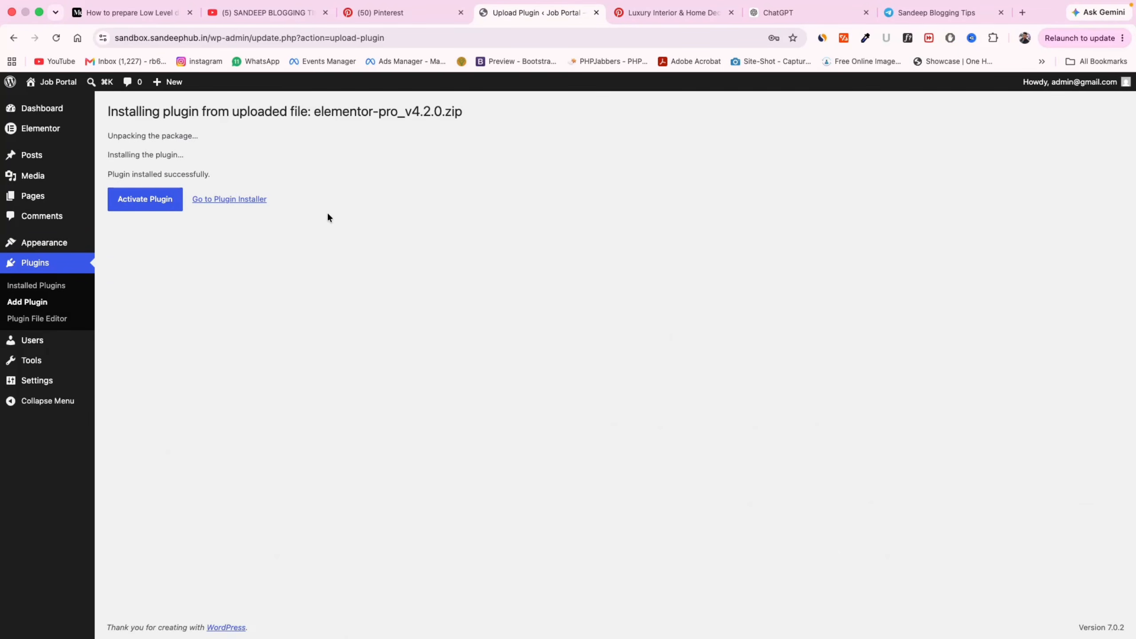
left_click(168, 198)
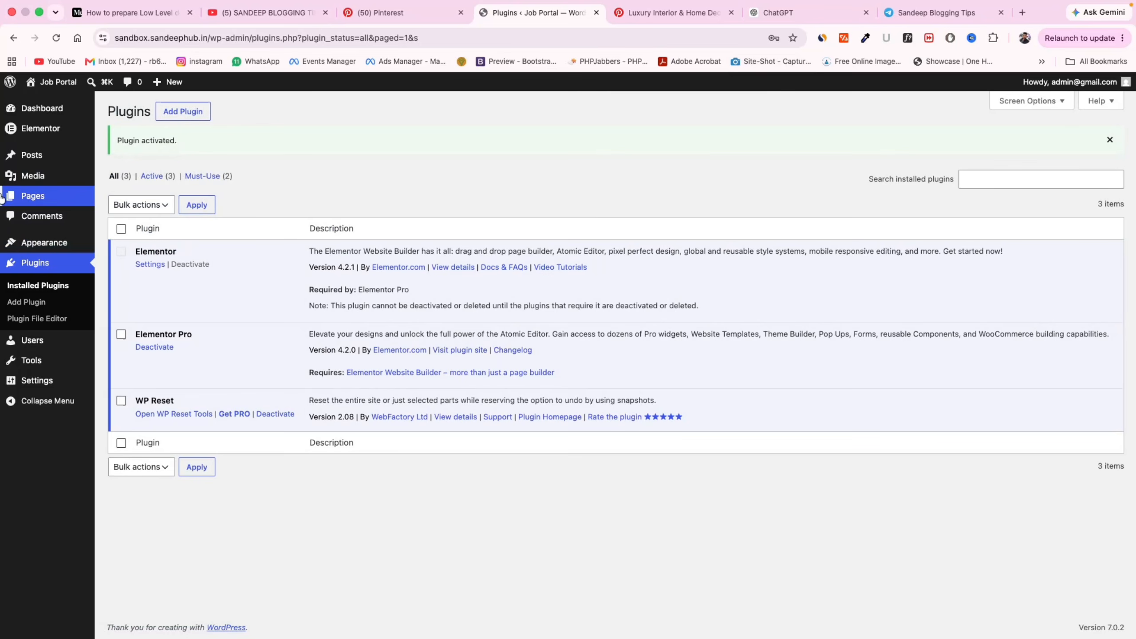
left_click(202, 204)
Create a new WordPress page titled "Home" and publish it
mouse_move(52, 197)
left_click(109, 200)
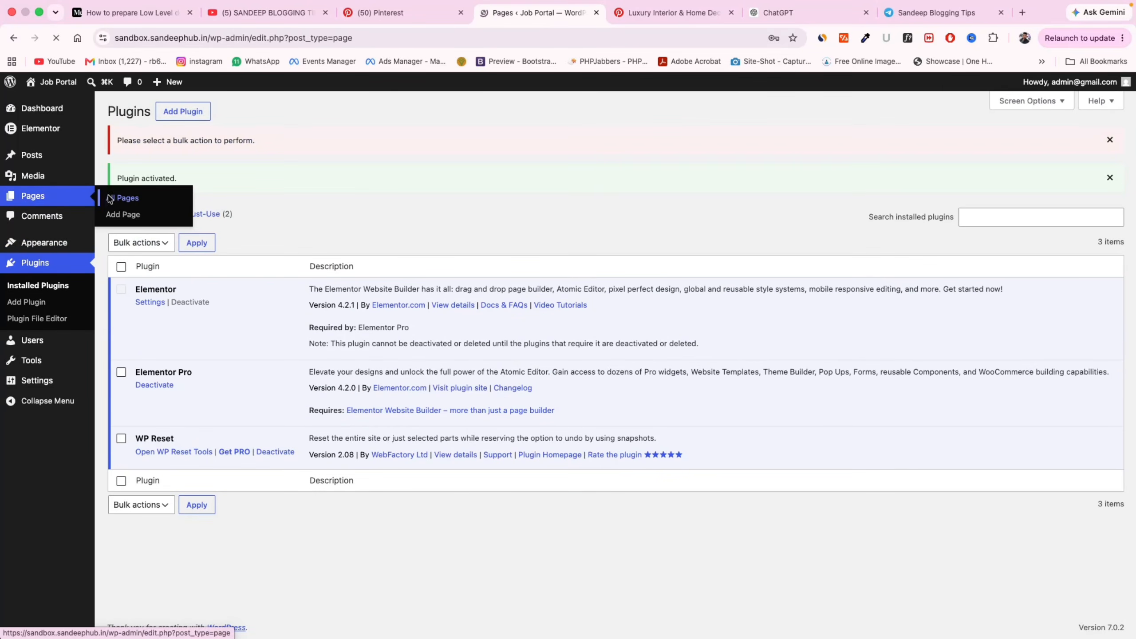
left_click(174, 111)
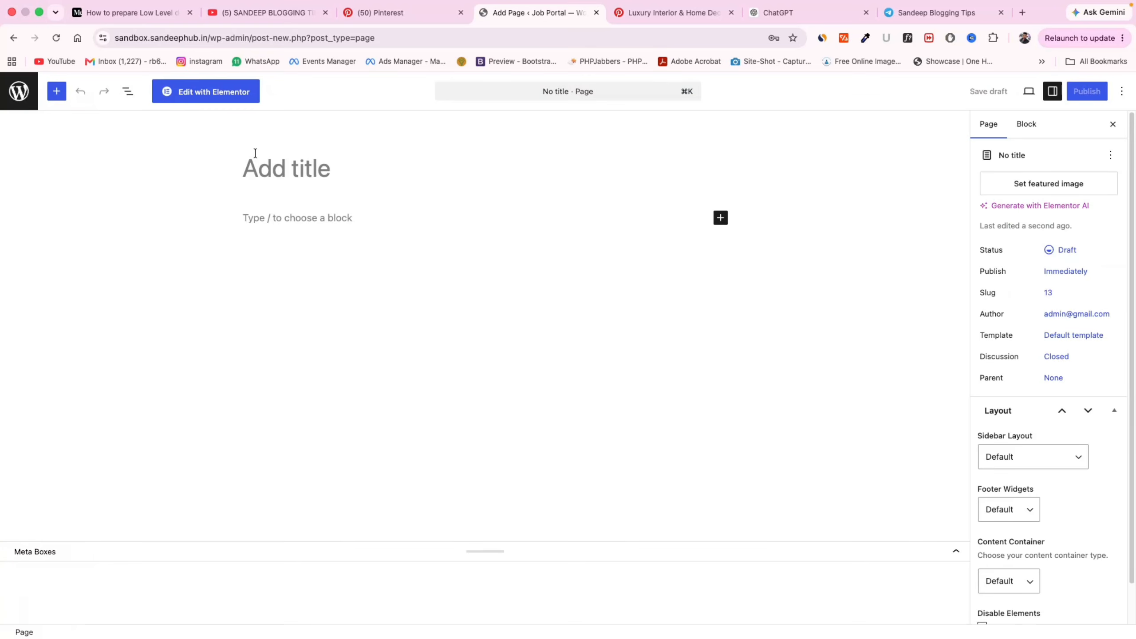
type("Home")
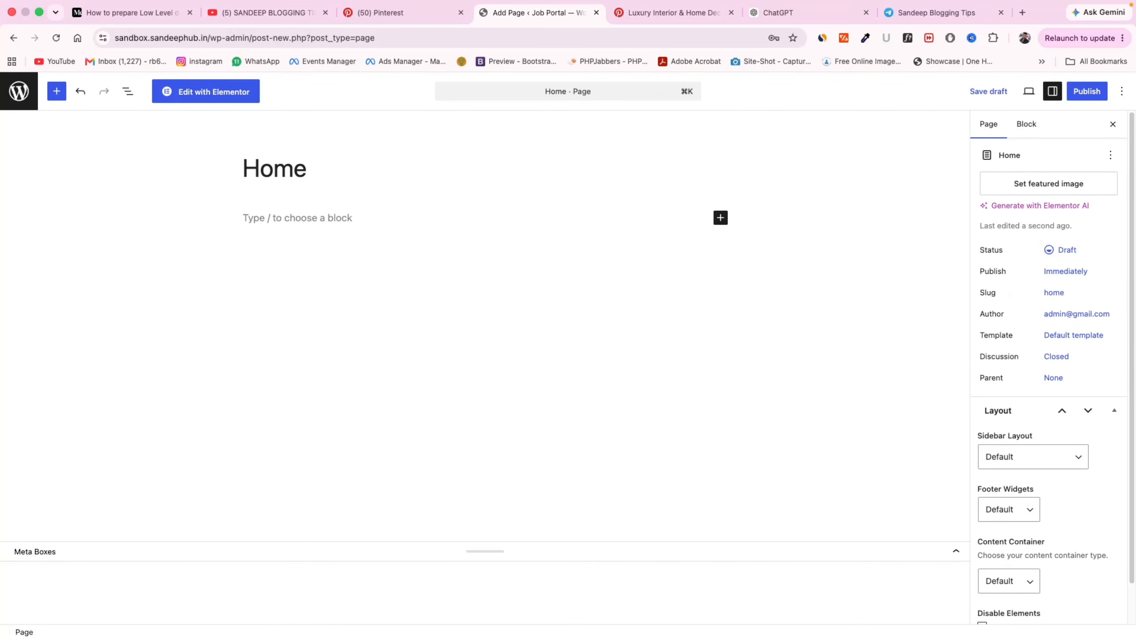
left_click(1087, 91)
left_click(1085, 91)
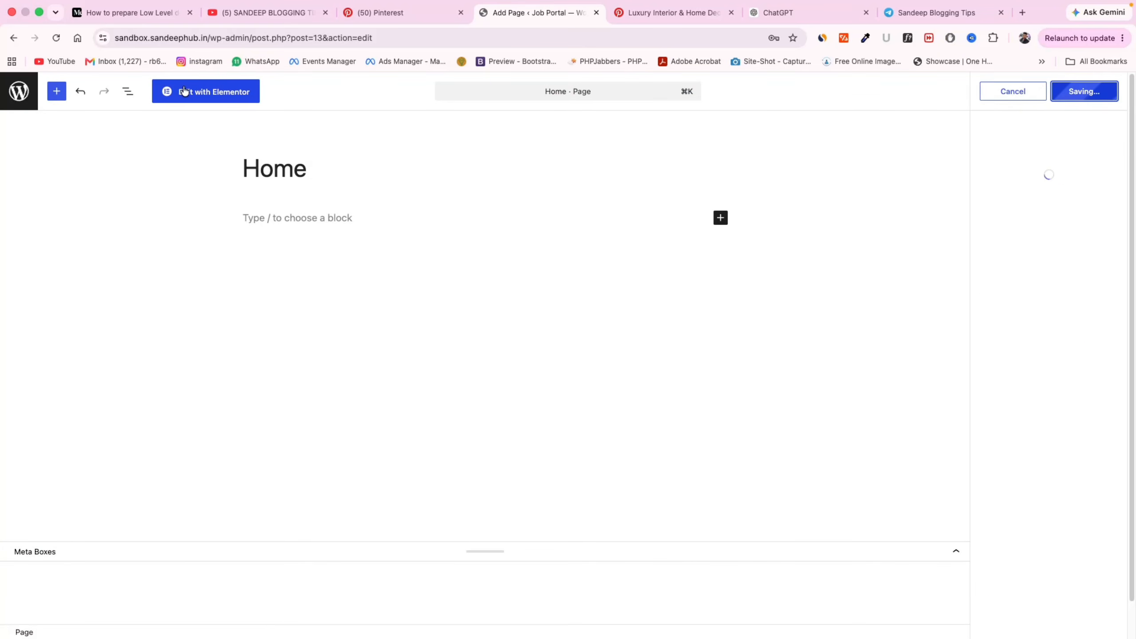
left_click(1117, 92)
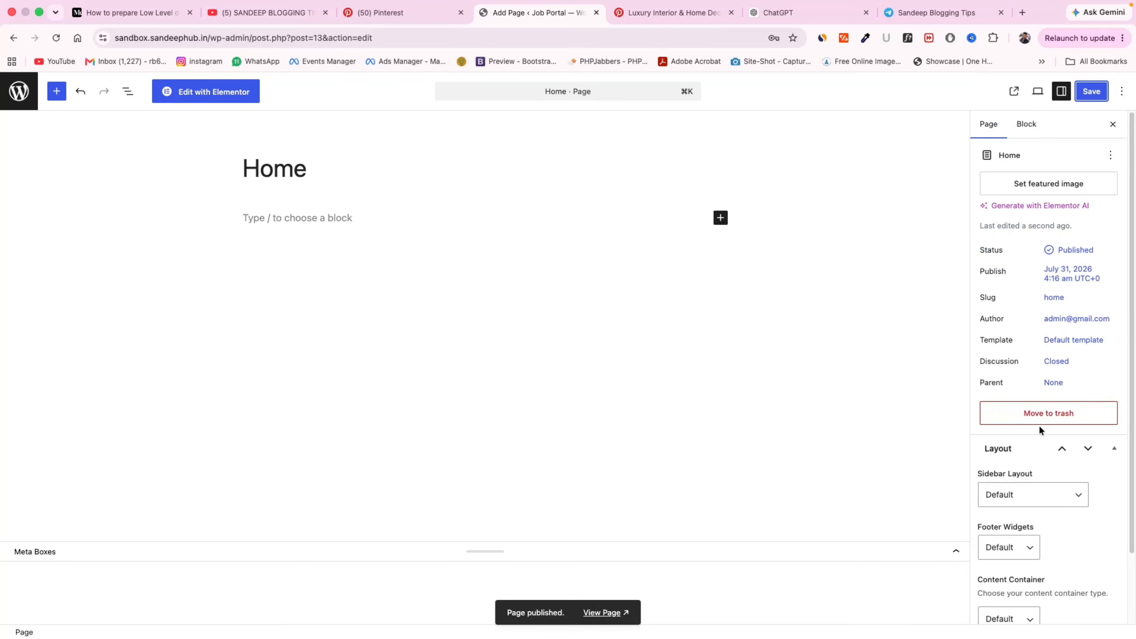
Disable the content title element in the Home page's layout settings and save the page
scroll(1039, 430, "down", 3)
left_click(983, 585)
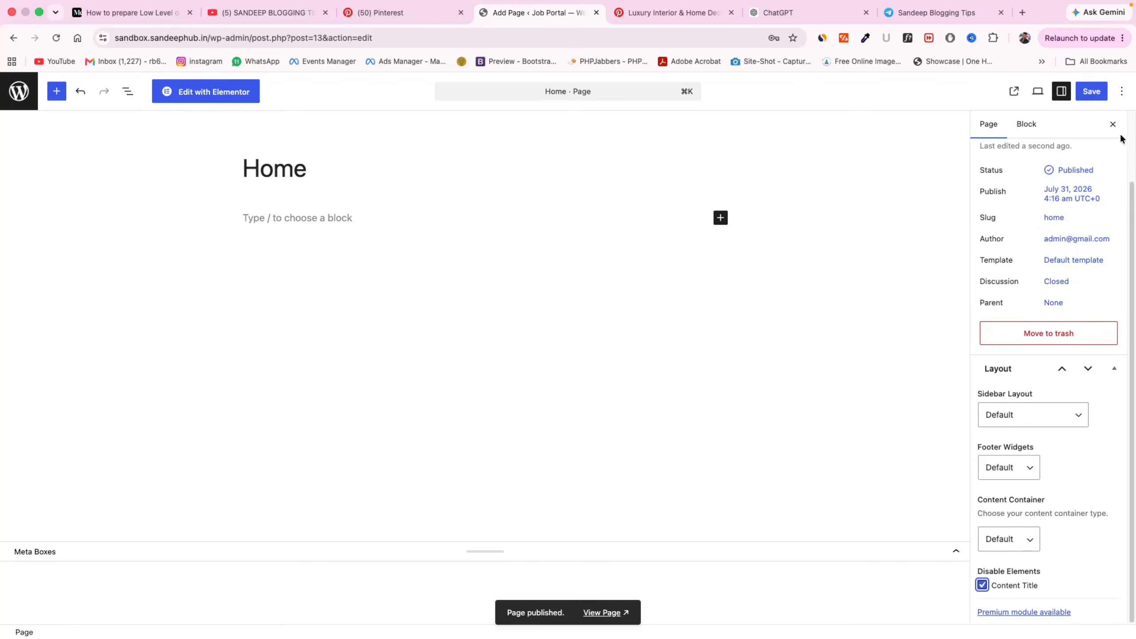
left_click(1092, 91)
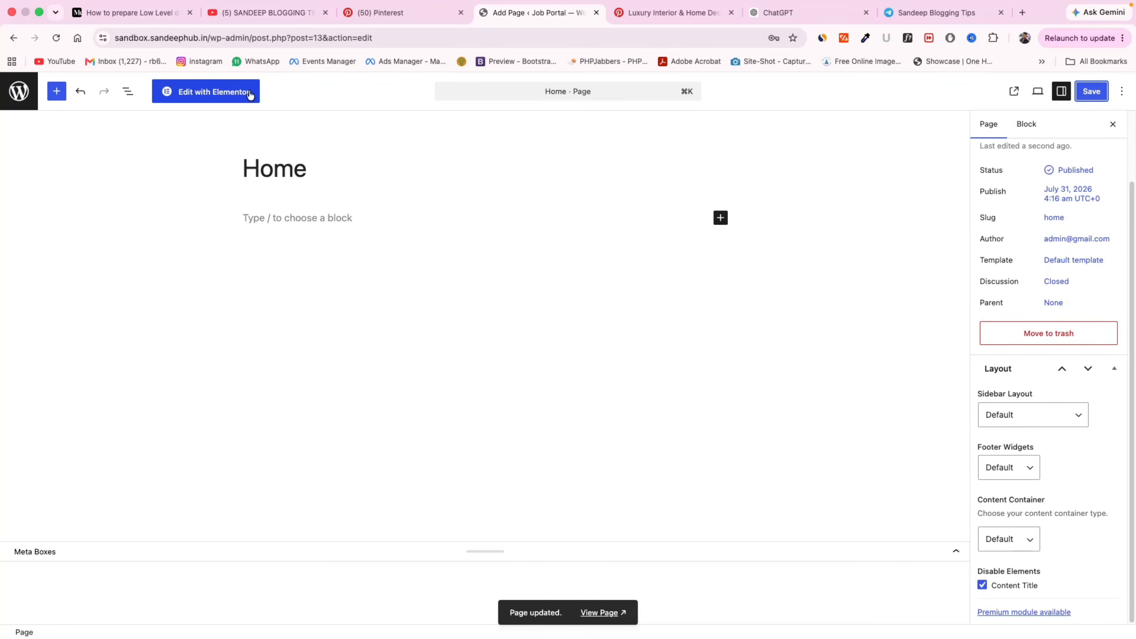
Open the Home page in the Elementor editor and compare it with the luxury interior design pin
right_click(211, 92)
left_click(182, 95)
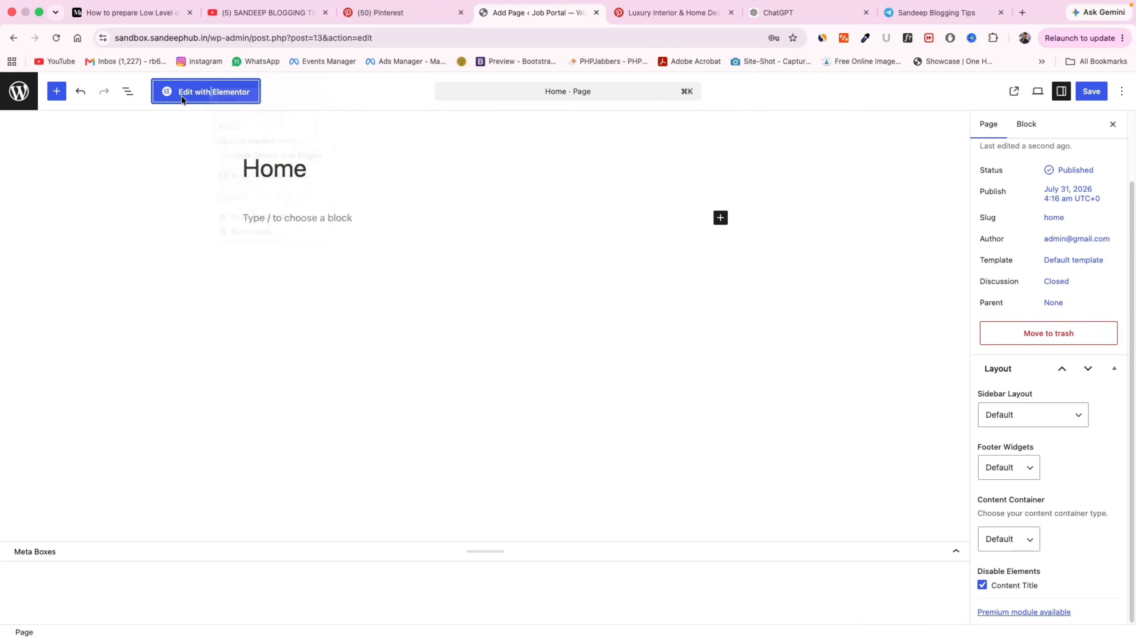
left_click(181, 96)
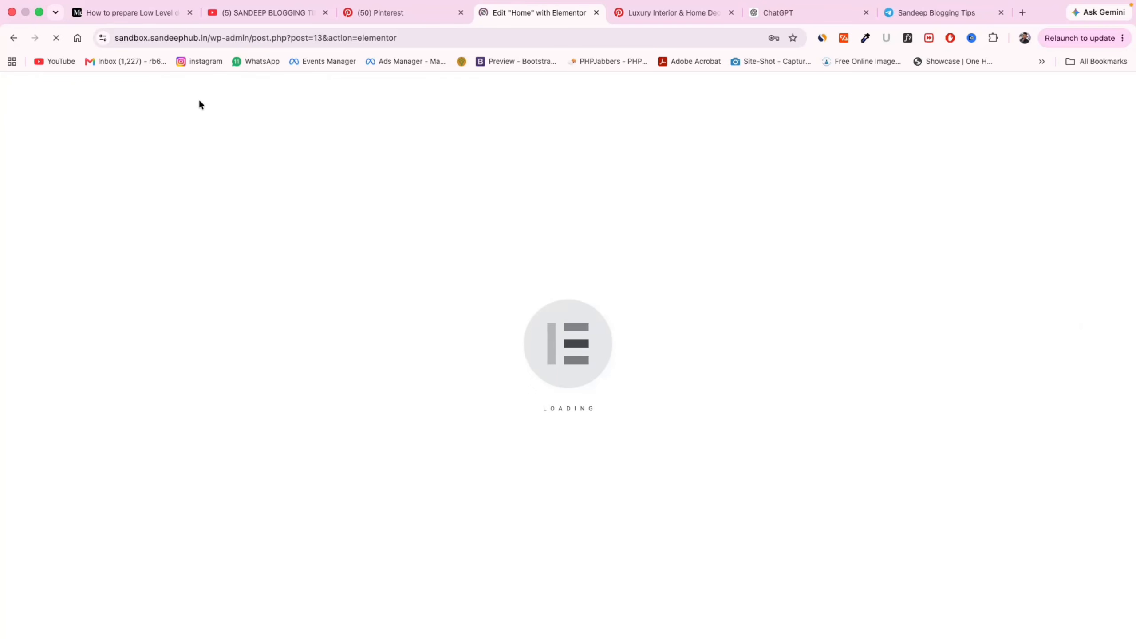
left_click(647, 18)
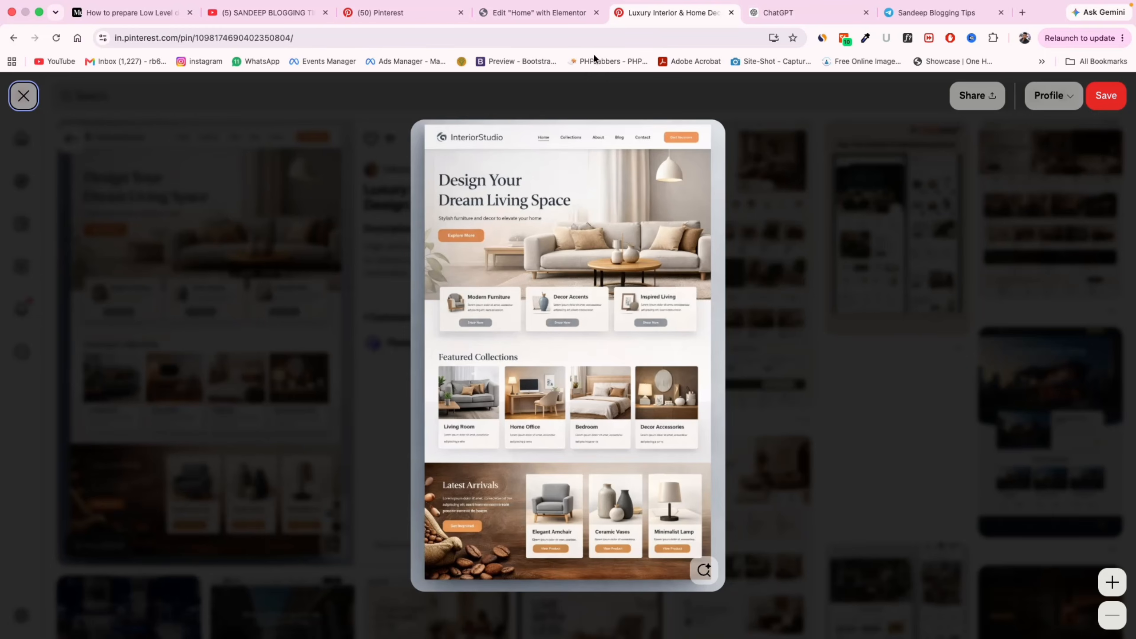
left_click(555, 12)
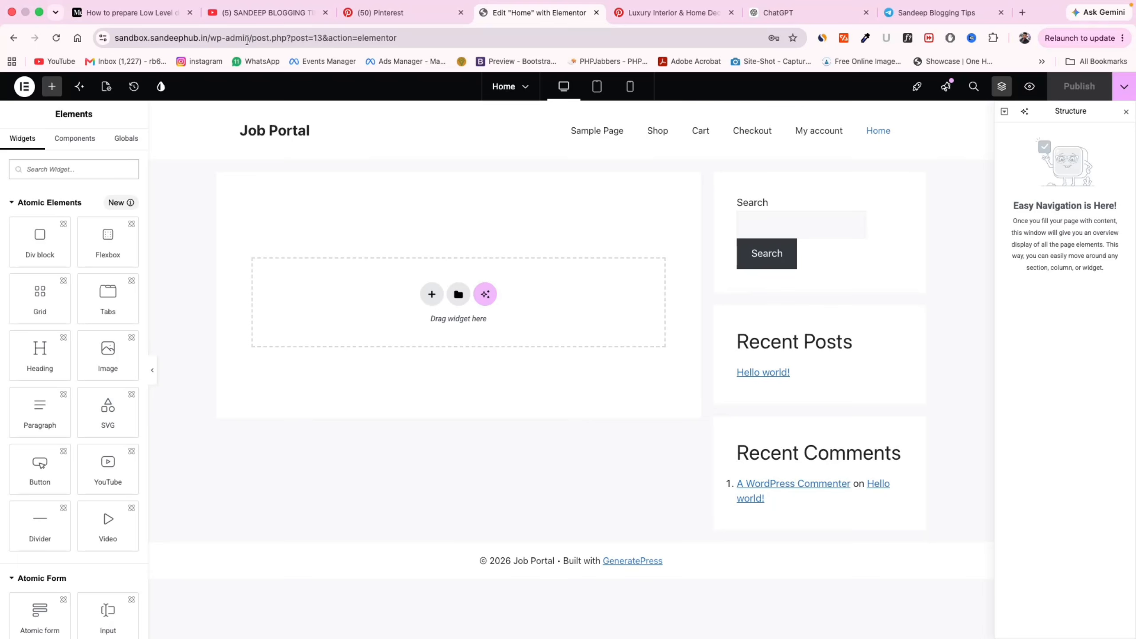
Return to the site's wp-admin address, open the Appearance menus page, and name the new menu "Primary Menu"
left_click_drag(247, 40, 398, 41)
key("BackSpace")
key("Return")
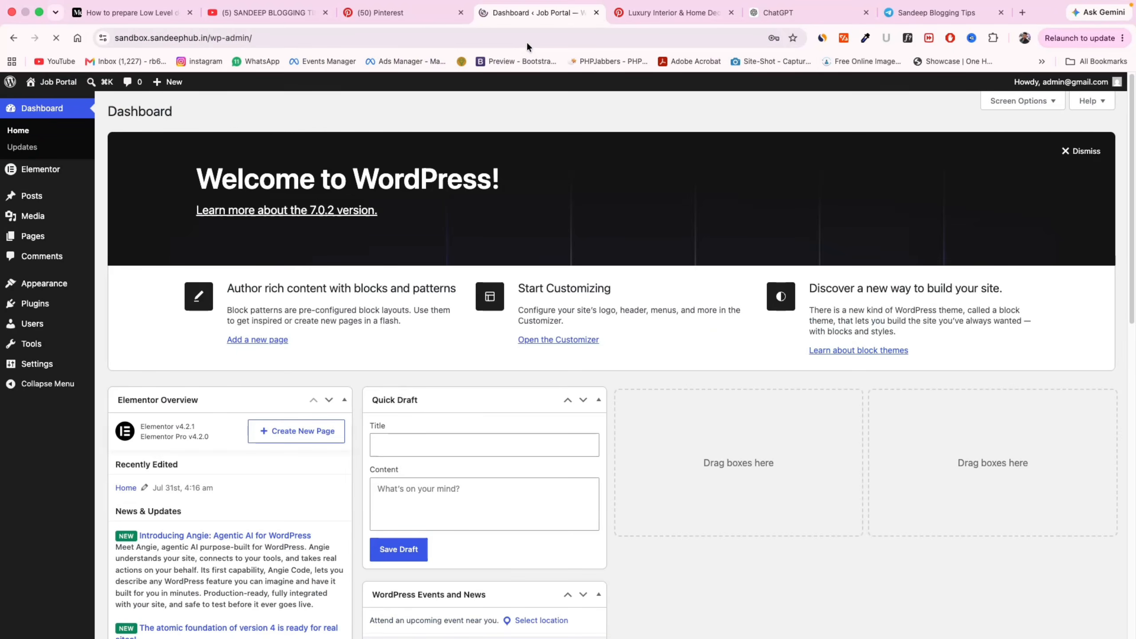
mouse_move(54, 284)
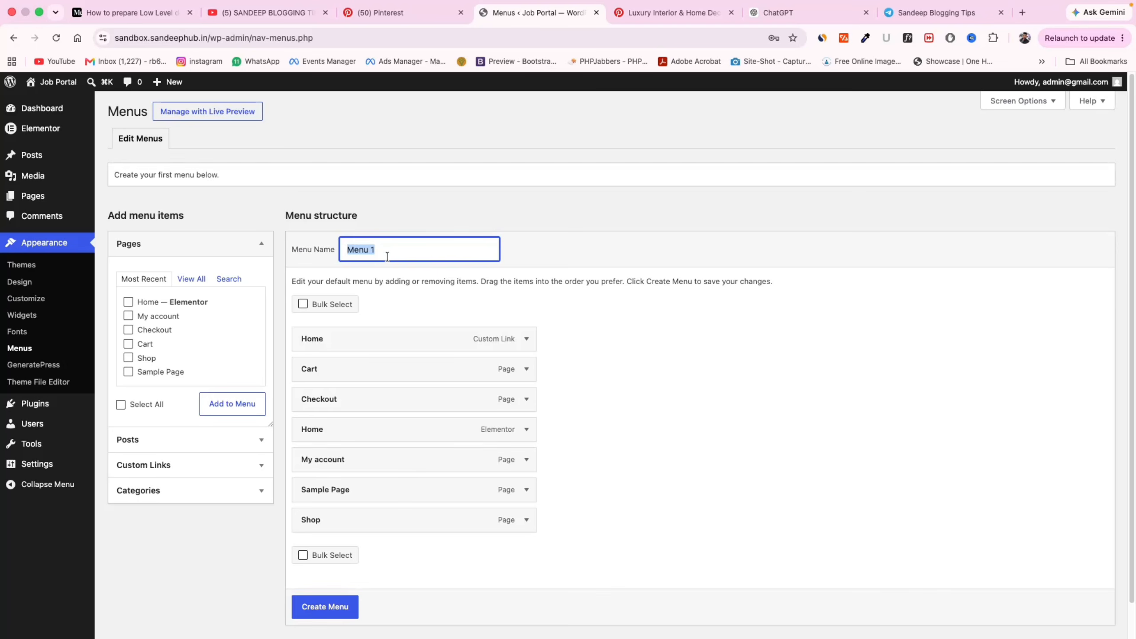
type("Primary Menu")
Remove the Cart, Checkout, Elementor Home, My account, Sample Page and Shop items, keeping only the Home custom link
left_click(527, 369)
left_click(316, 526)
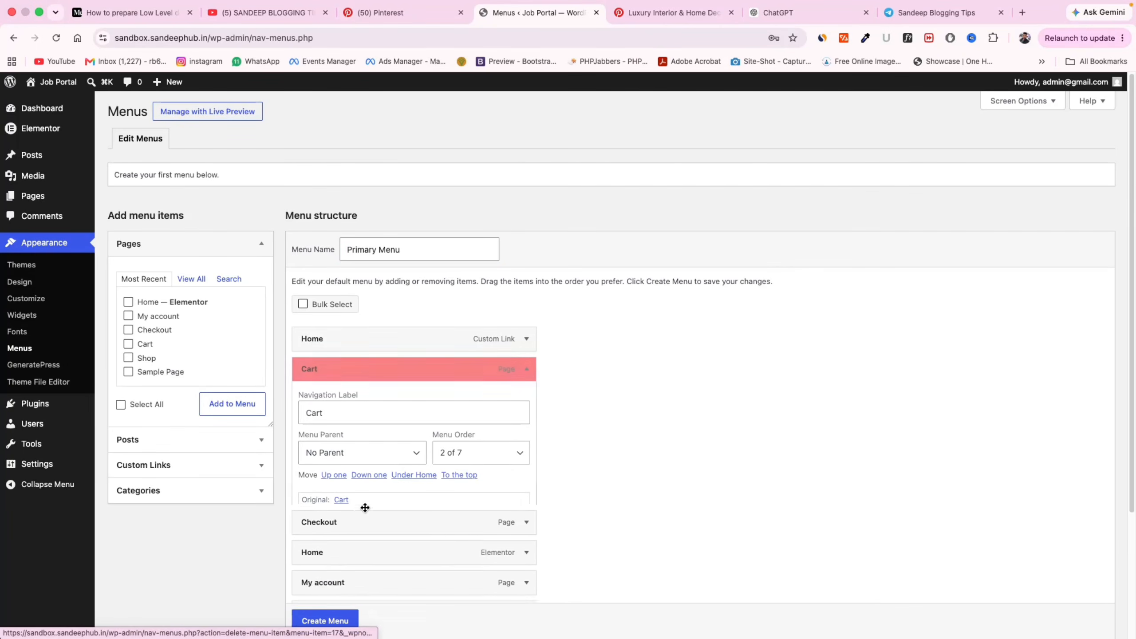
left_click(527, 369)
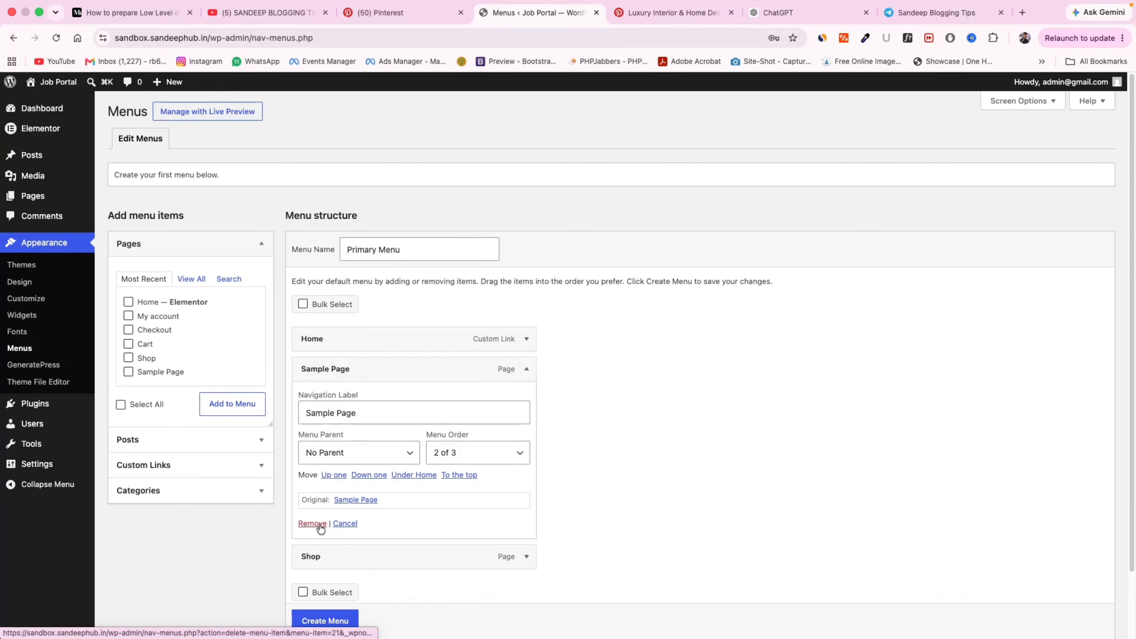
left_click(320, 525)
left_click(526, 369)
left_click(313, 524)
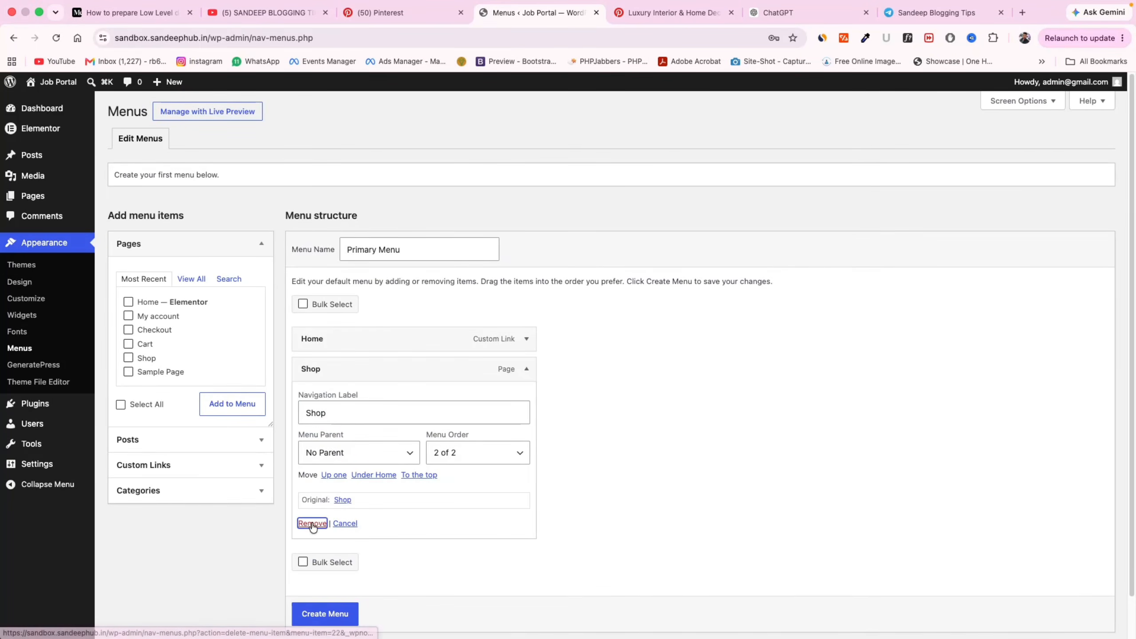
Create the menu, assign it to the Primary Menu location, and save it
left_click(321, 425)
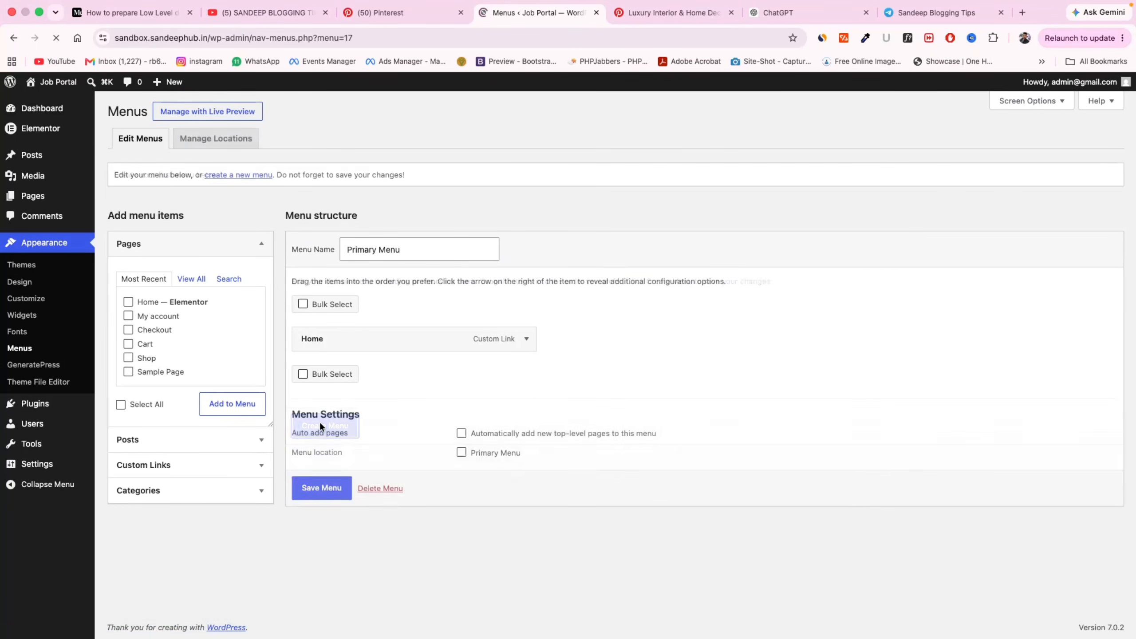
left_click(461, 452)
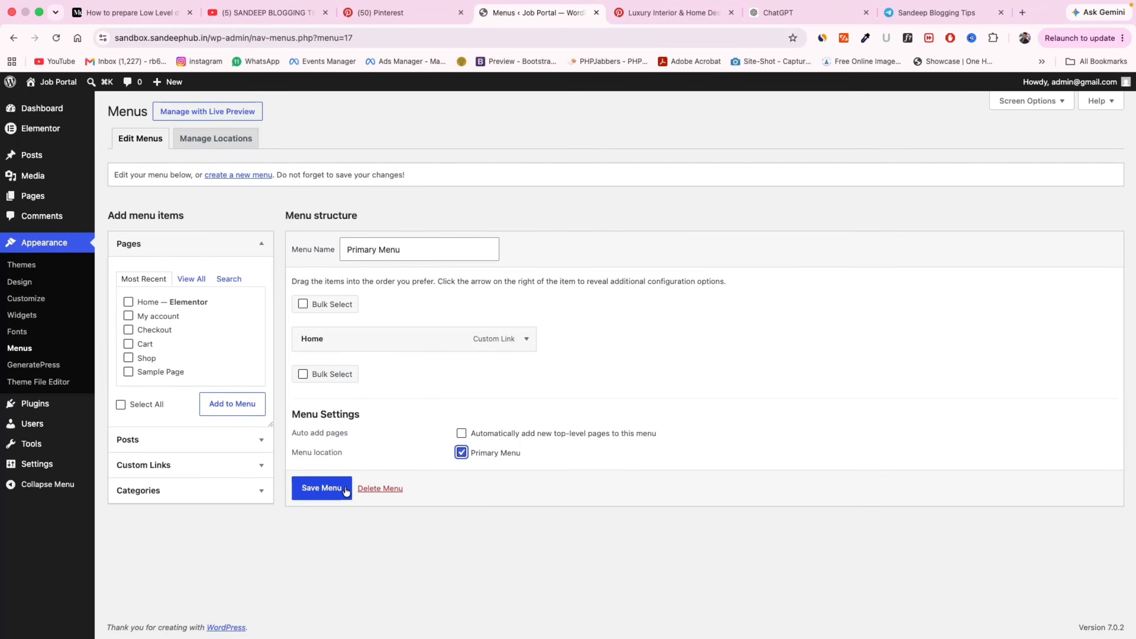
left_click(338, 490)
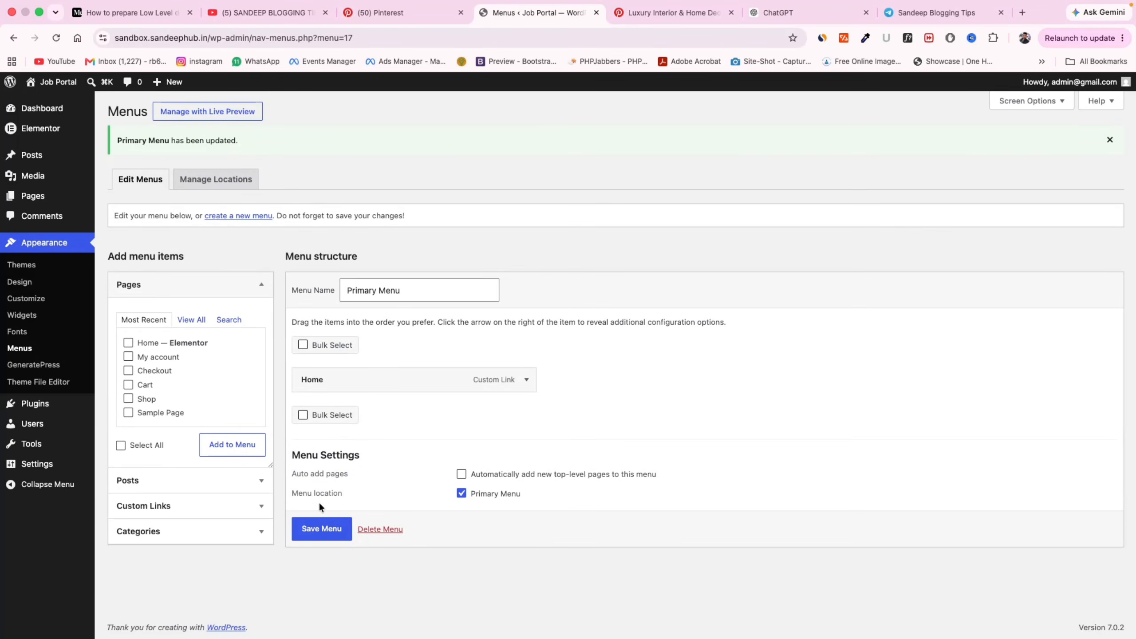
Add a post category named "Collection", checking the navigation labels in the interior design pin
mouse_move(53, 193)
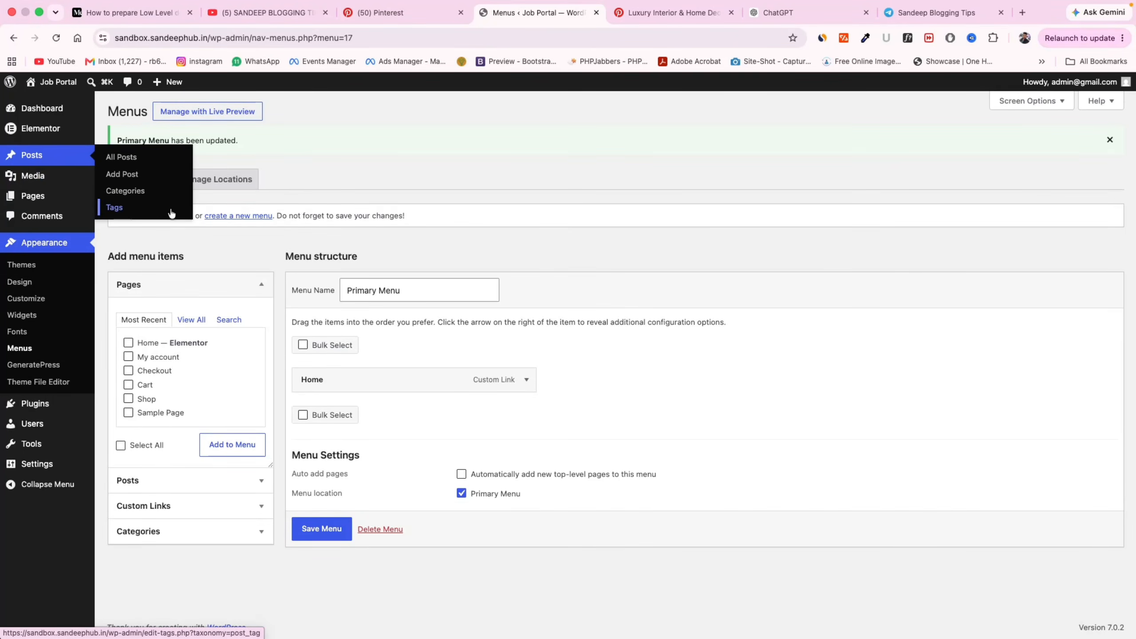
left_click(150, 191)
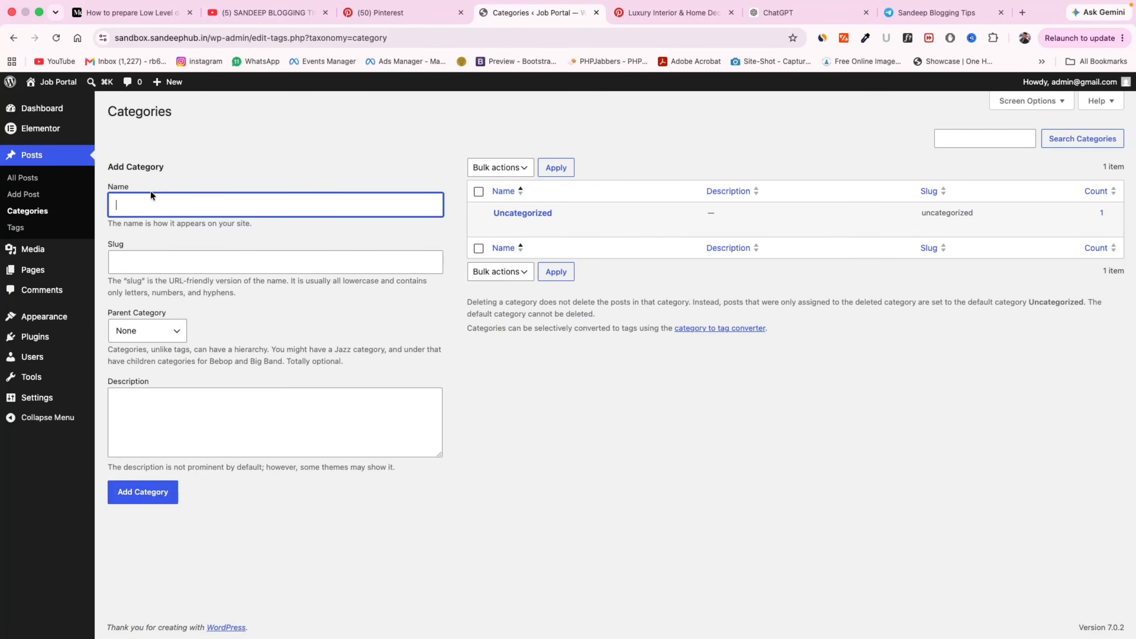
key("ctrl+Tab")
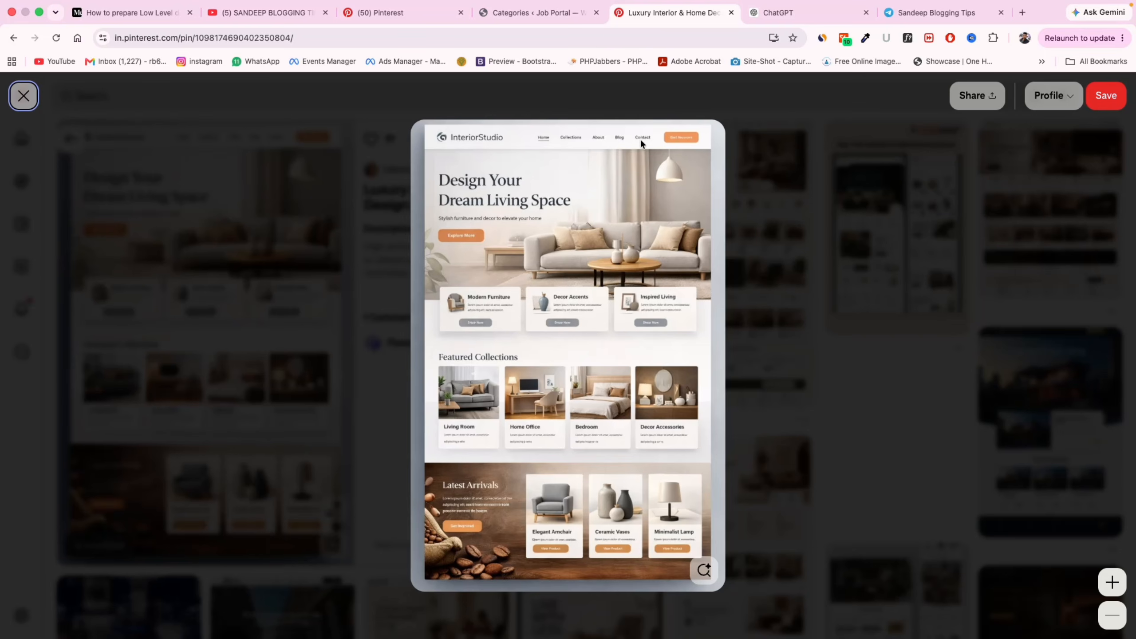
left_click(532, 12)
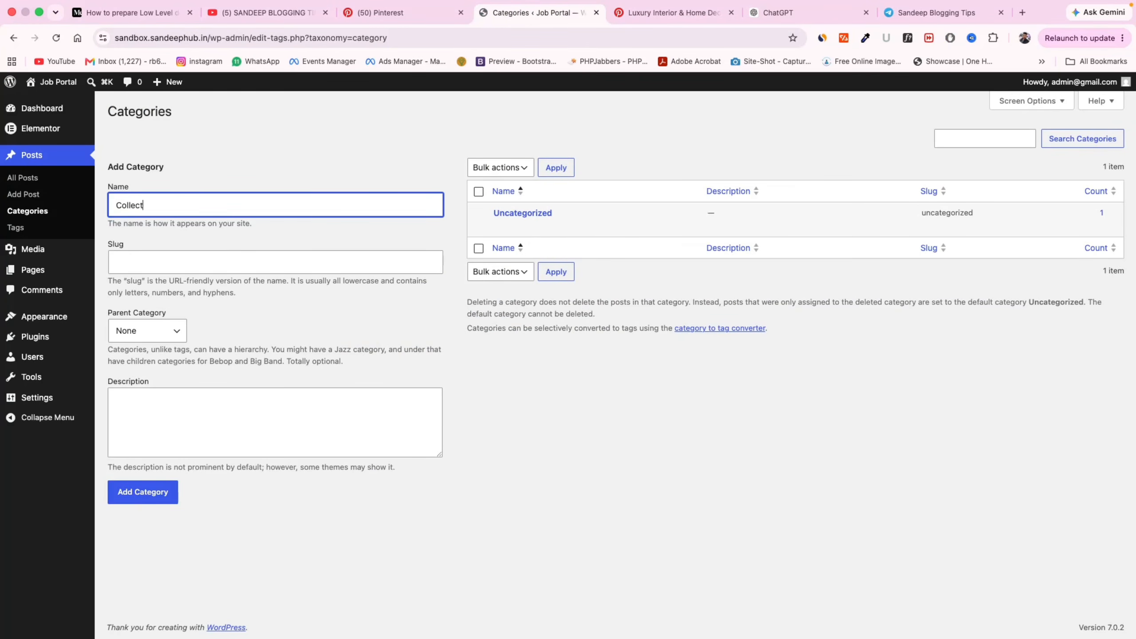
left_click(129, 484)
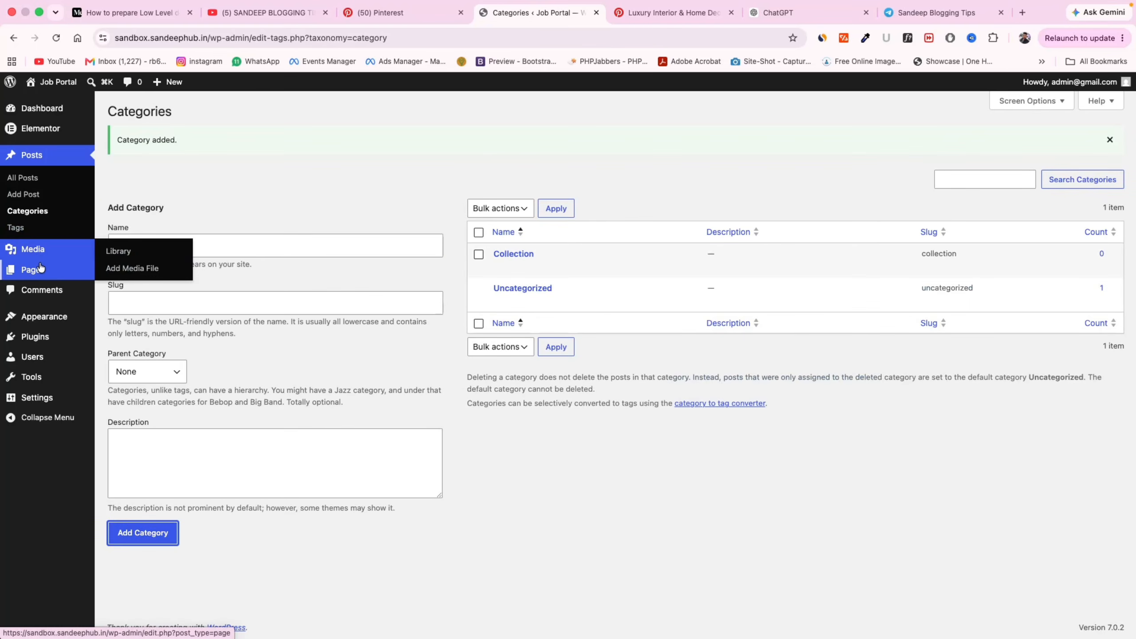
Create and publish a page titled "Blog", and recheck the interior design pin before returning to WordPress
left_click(123, 288)
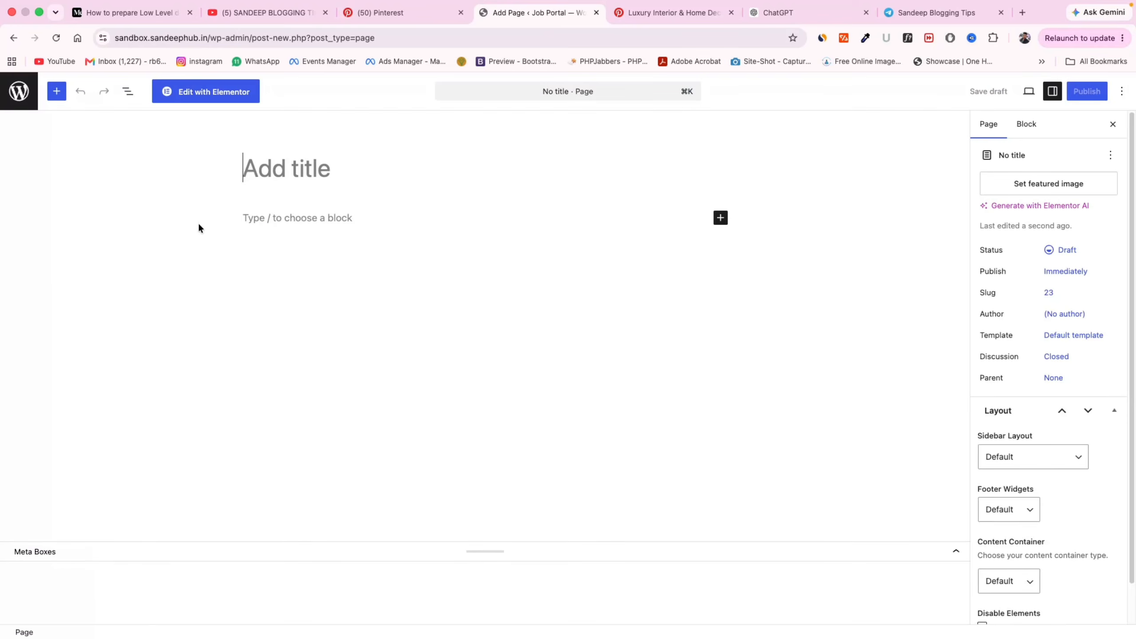
type("Blog")
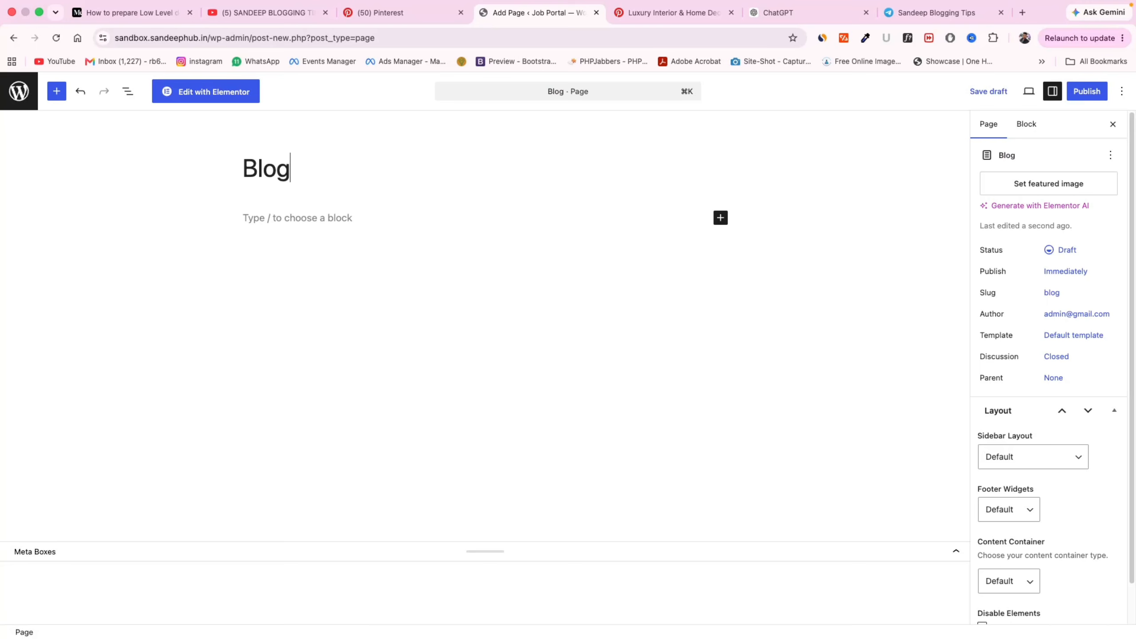
left_click(1087, 92)
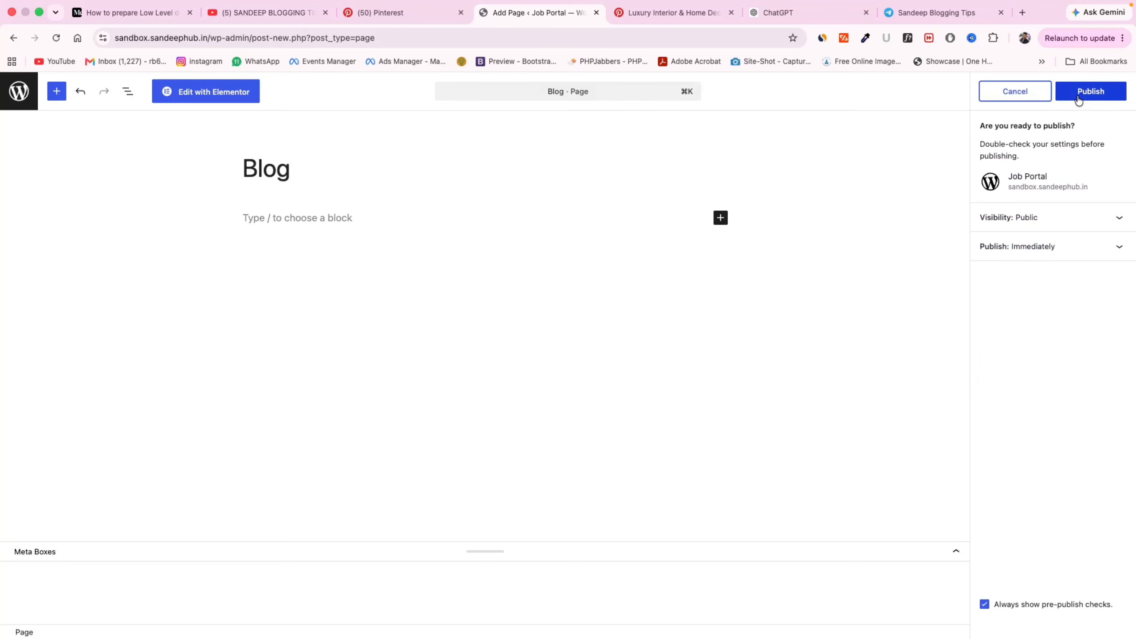
left_click(1089, 92)
left_click(697, 13)
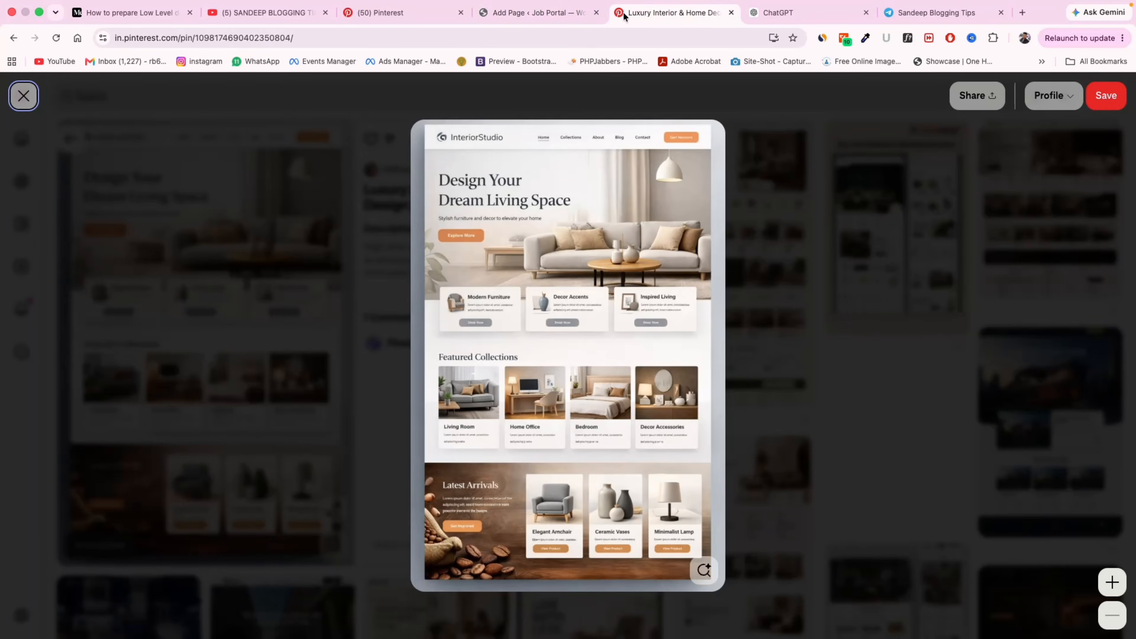
left_click(554, 16)
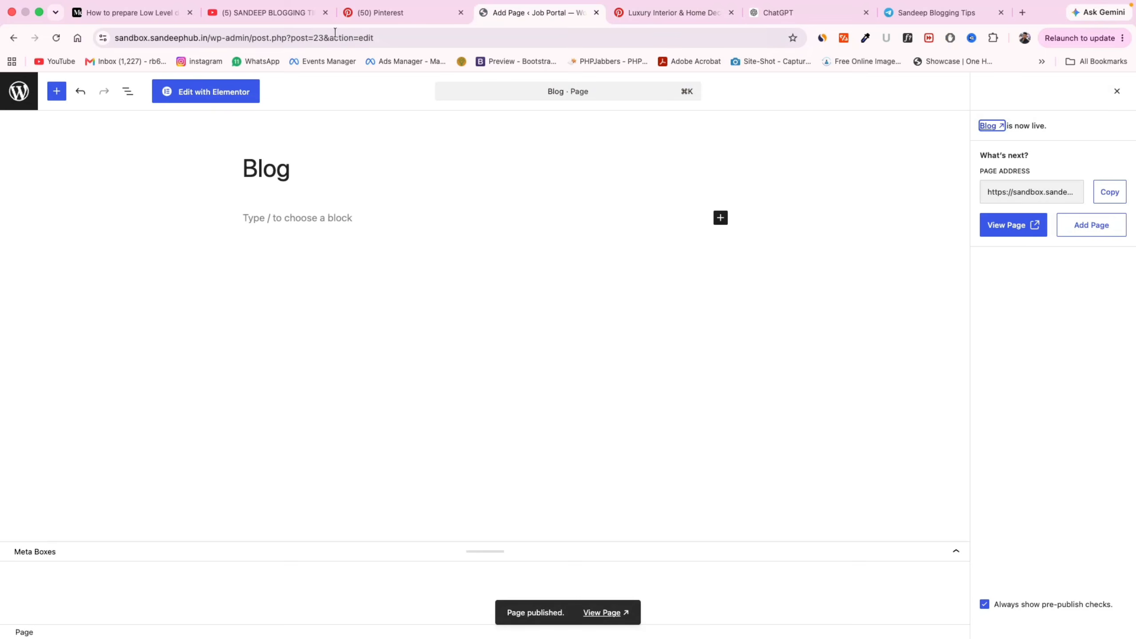
Create and publish a new page titled "About"
left_click(14, 38)
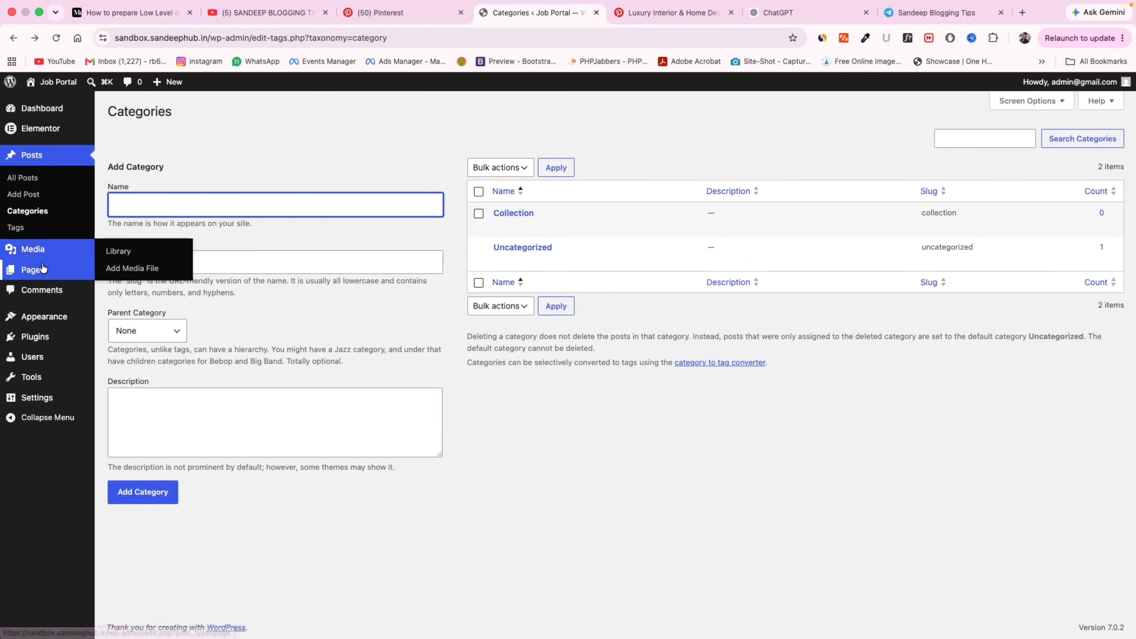
left_click(33, 269)
left_click(183, 112)
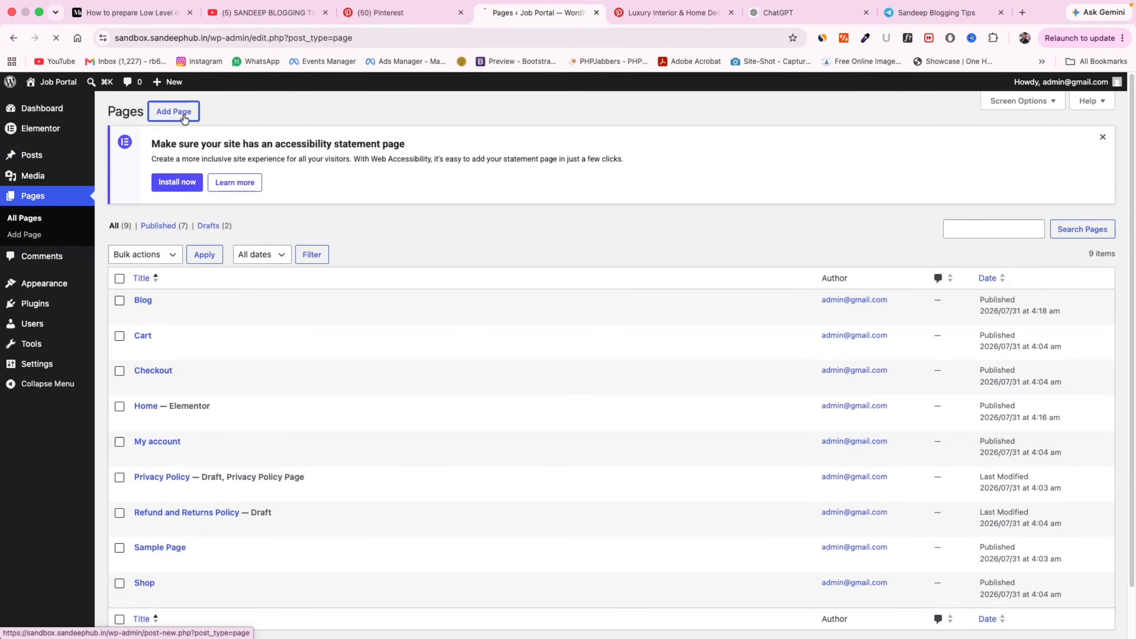
left_click(19, 41)
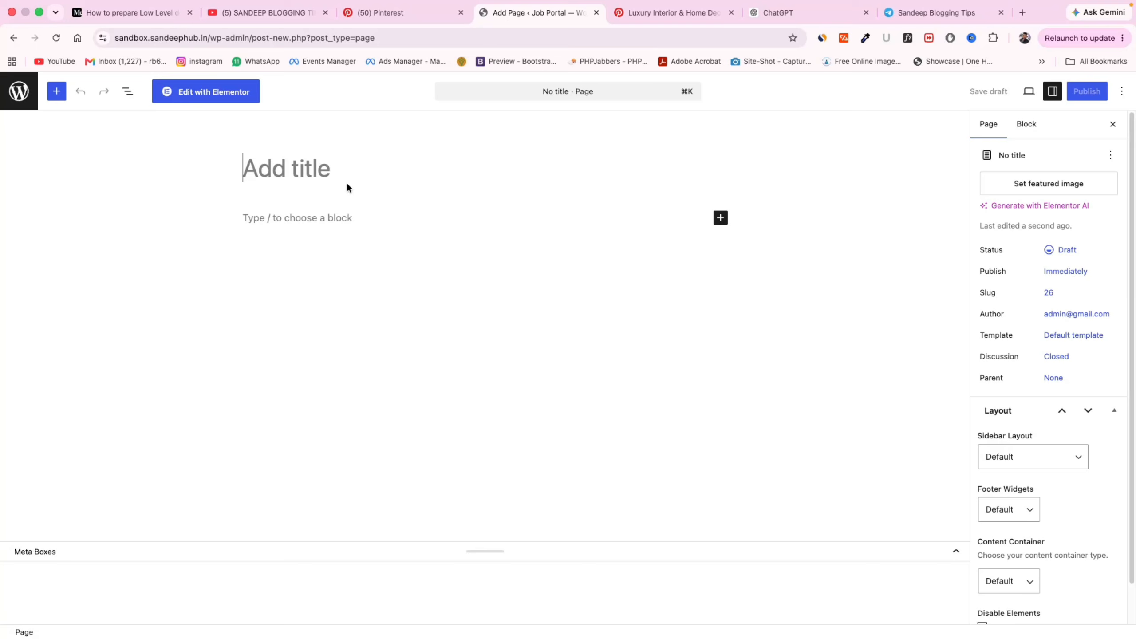
type("About")
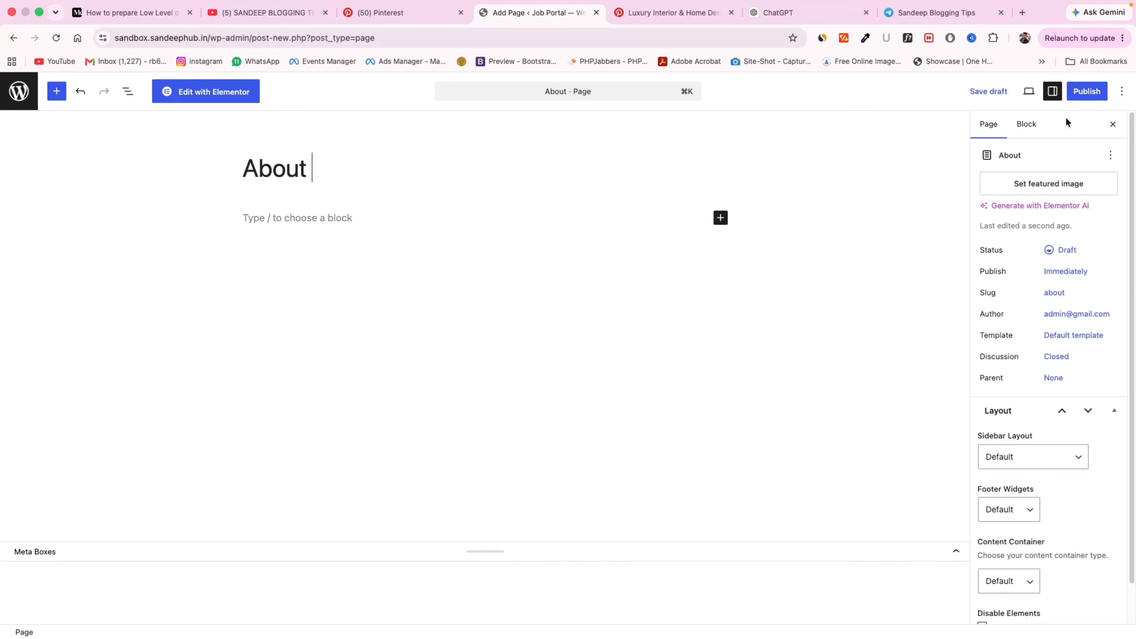
left_click(1088, 91)
left_click(1088, 92)
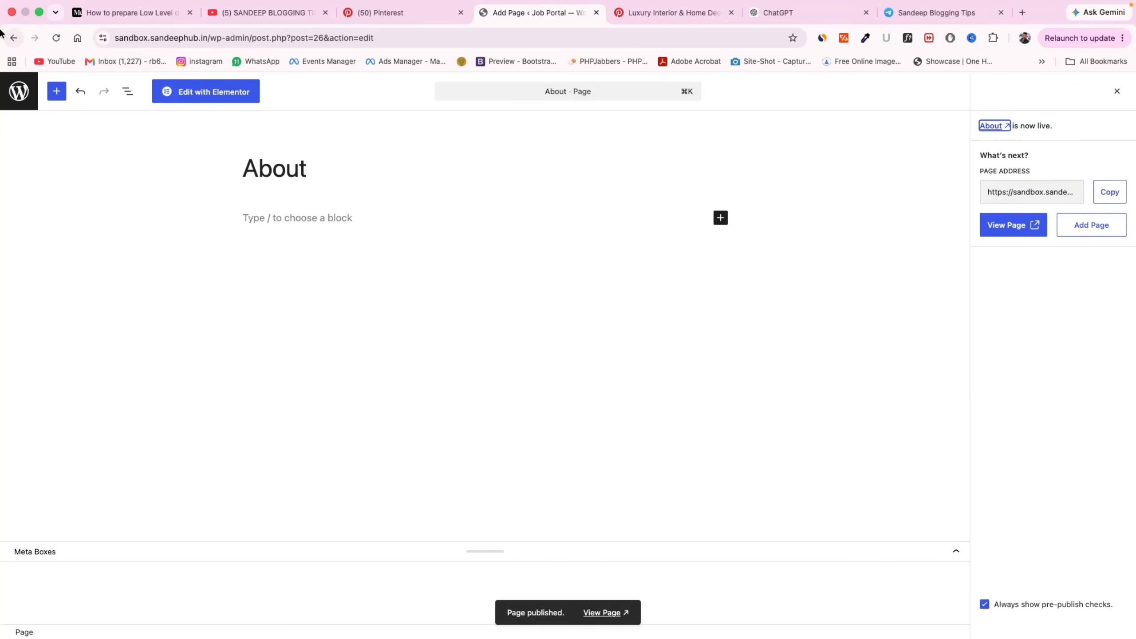
Create and publish a page titled "Contact", and check the navigation labels in the interior design pin before returning to WordPress
left_click(179, 111)
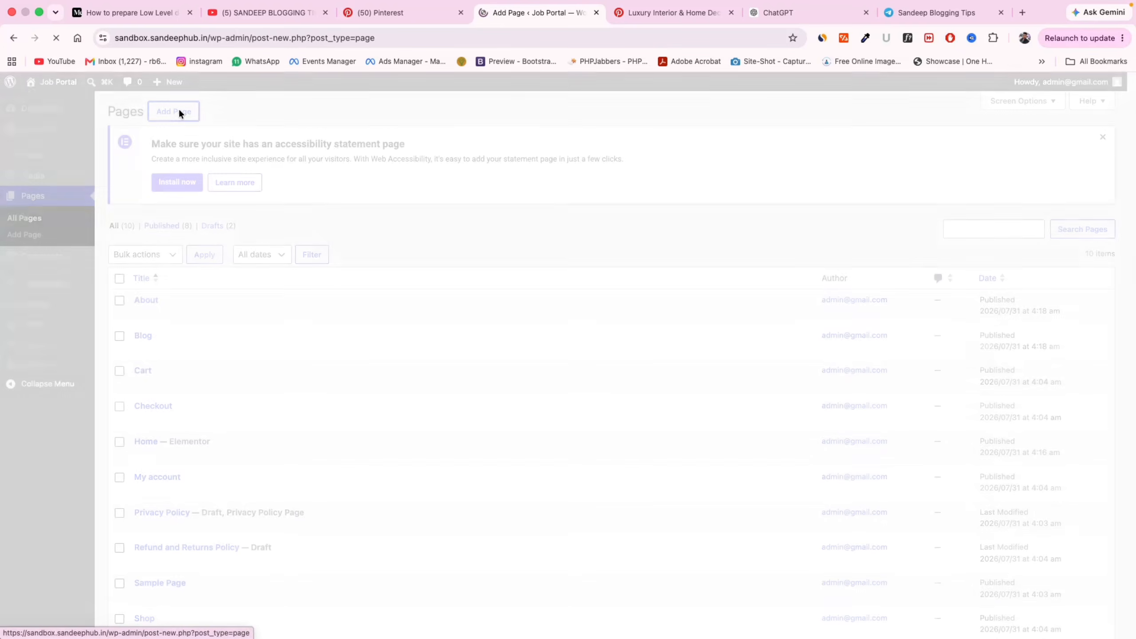
type("Co")
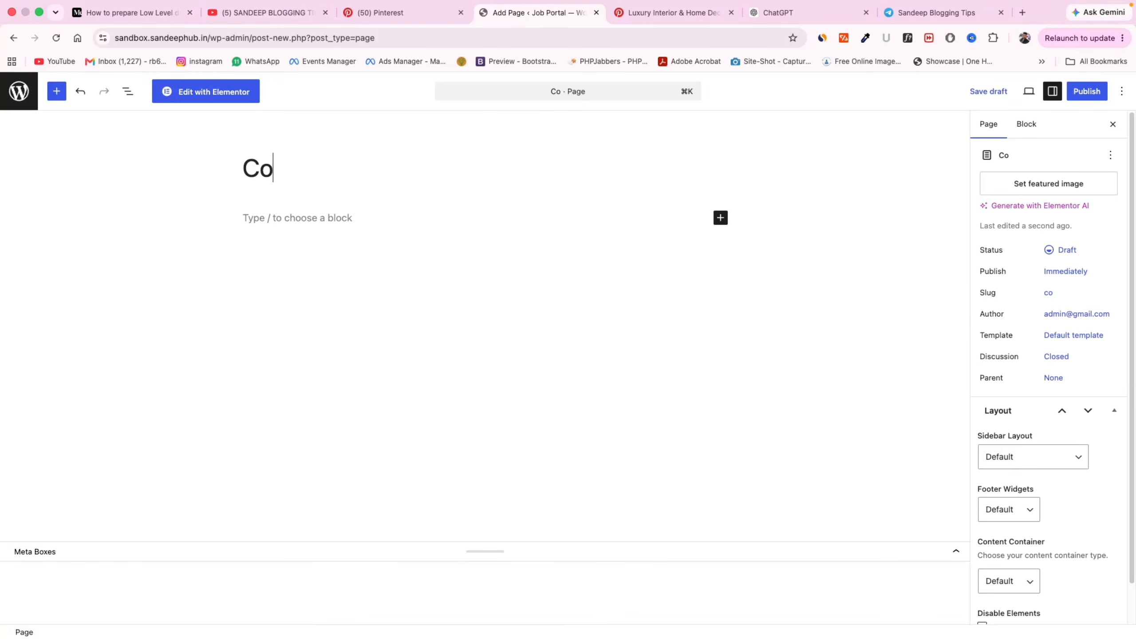
type("ntact")
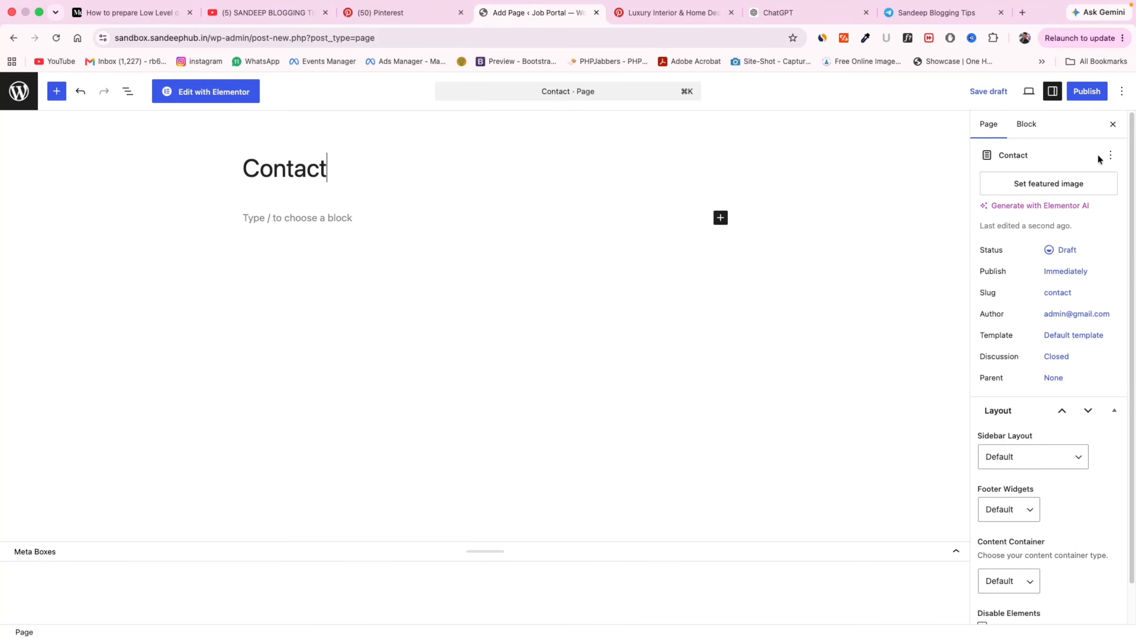
left_click(1087, 91)
left_click(1085, 91)
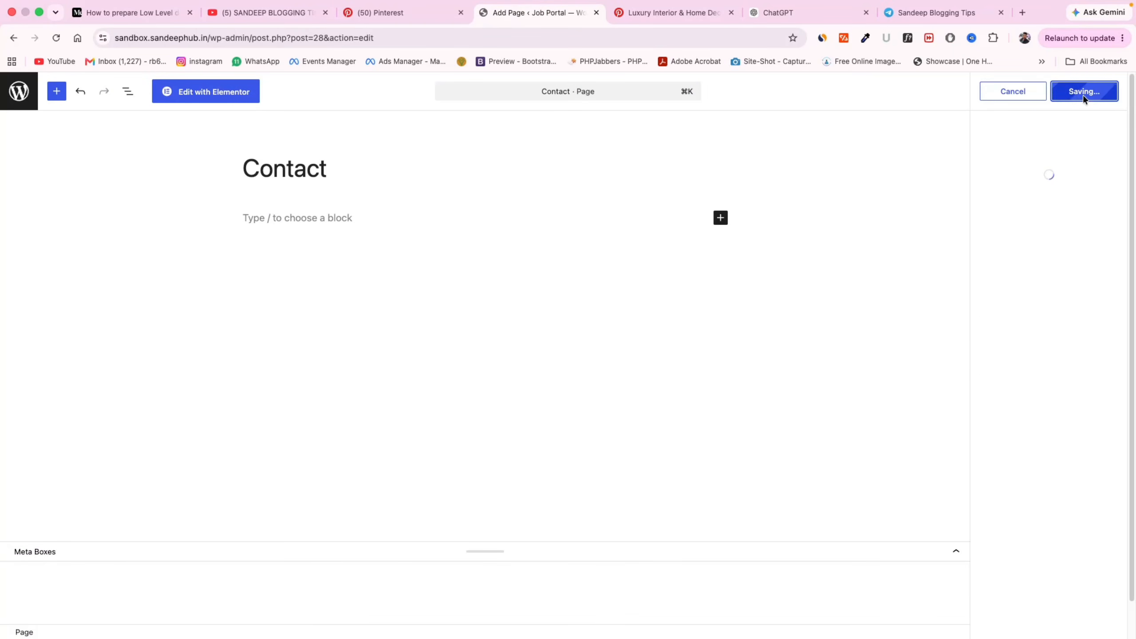
left_click(715, 12)
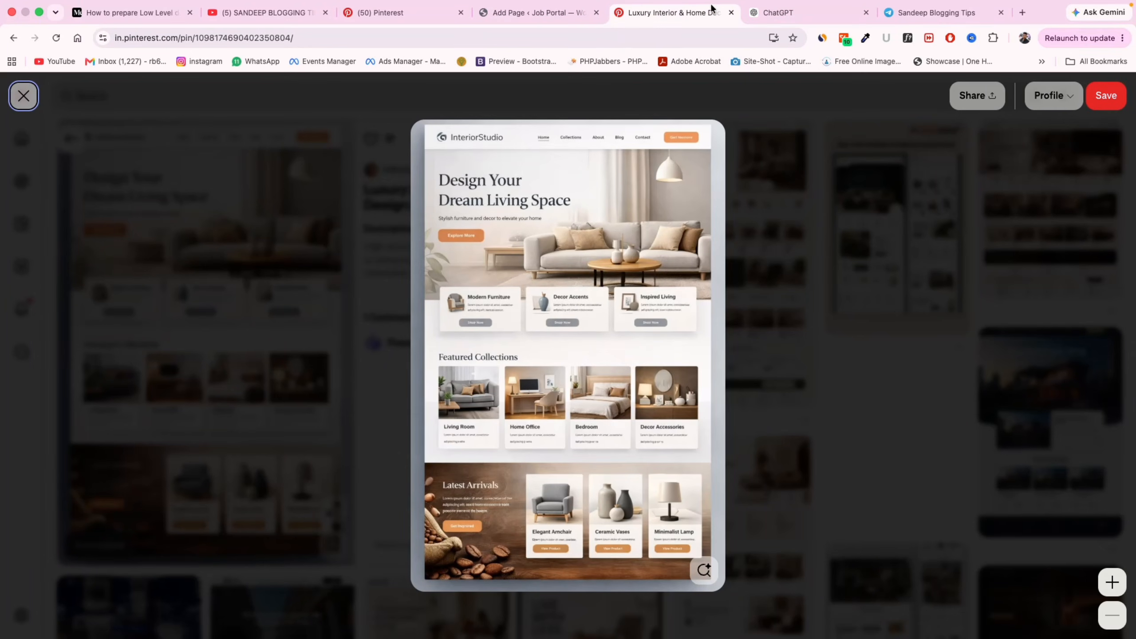
left_click(578, 9)
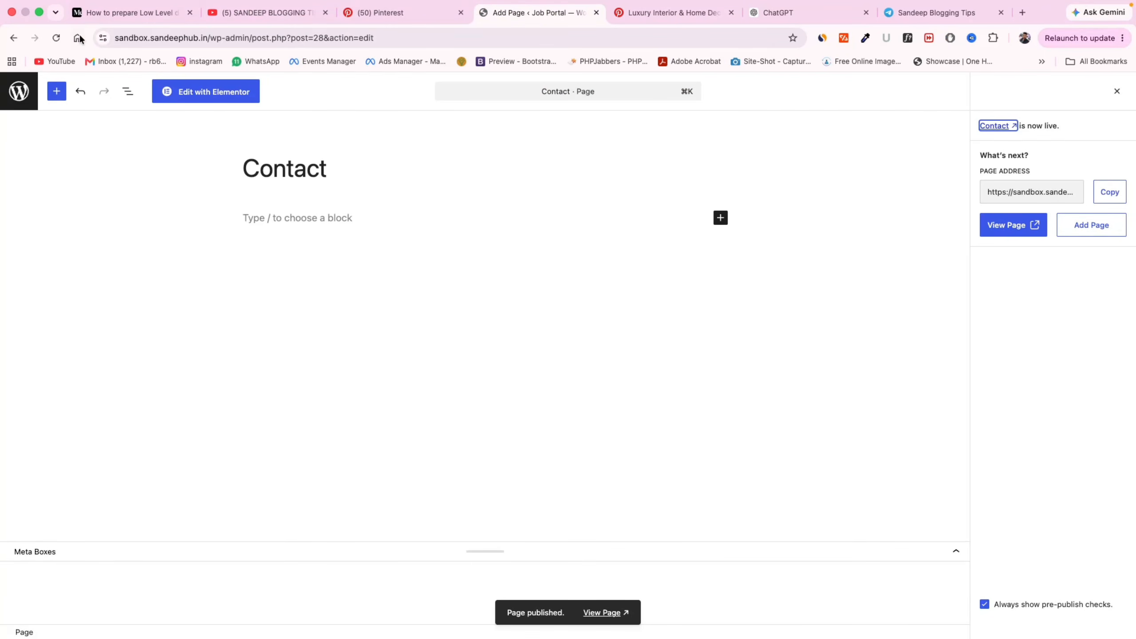
Open the Primary Menu for editing, mark the About and Blog pages for inclusion, and add the Collection category to the menu
left_click(18, 41)
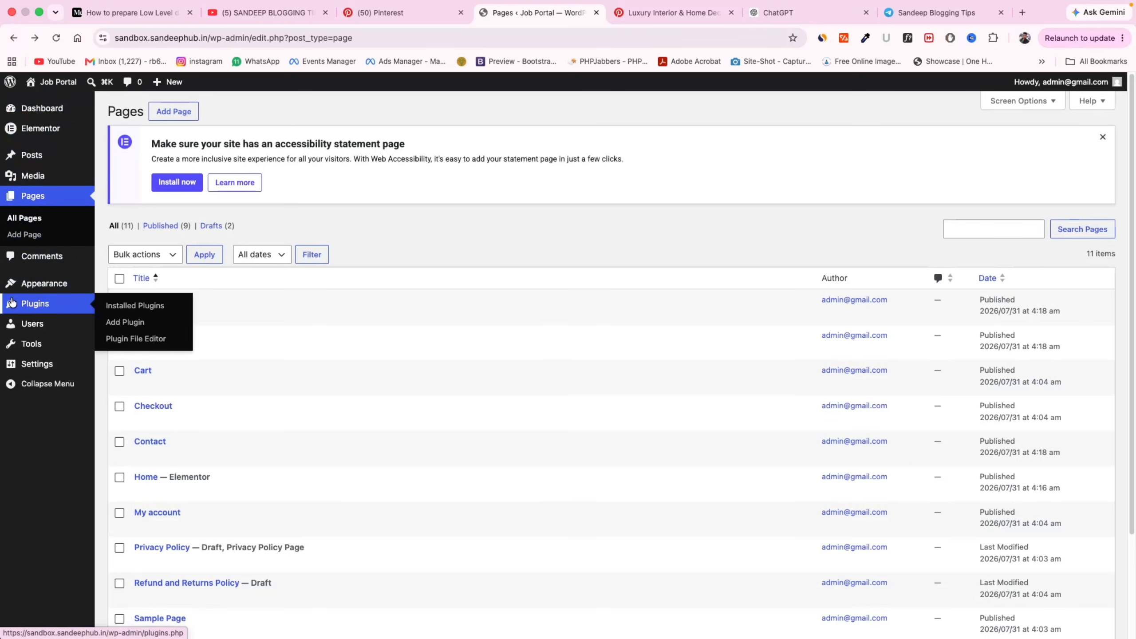
mouse_move(67, 283)
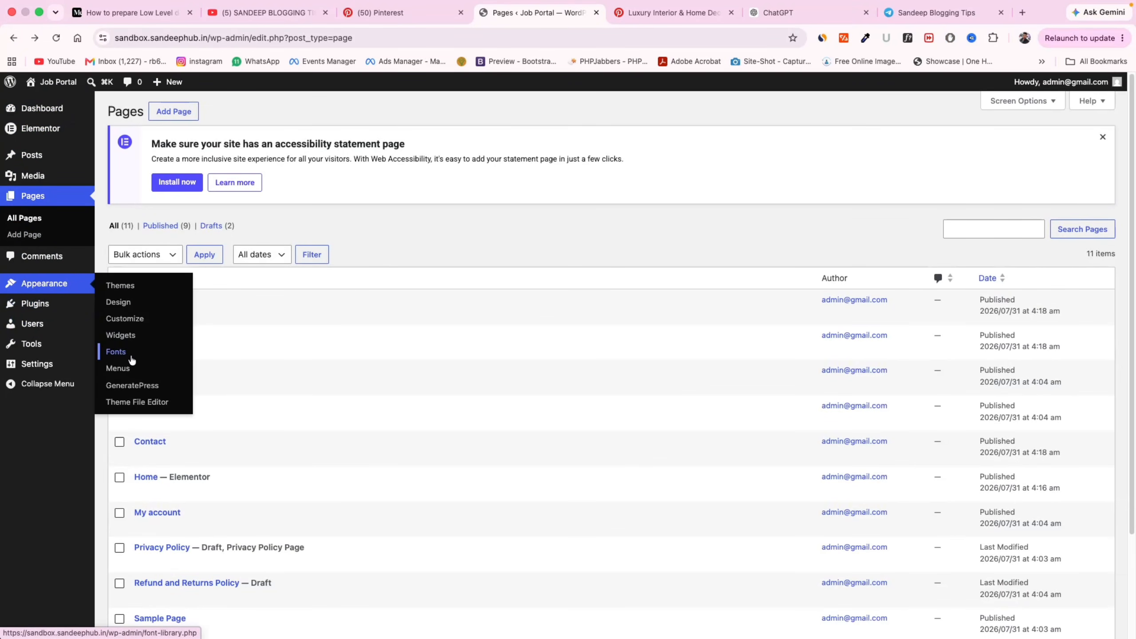
left_click(133, 361)
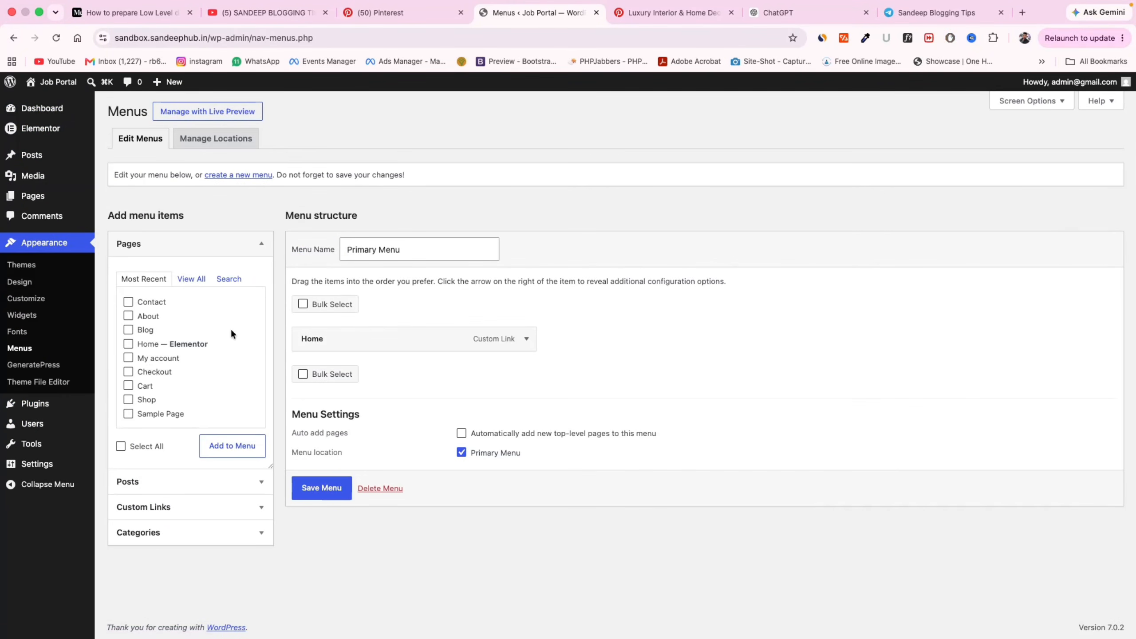
left_click(191, 278)
left_click(129, 316)
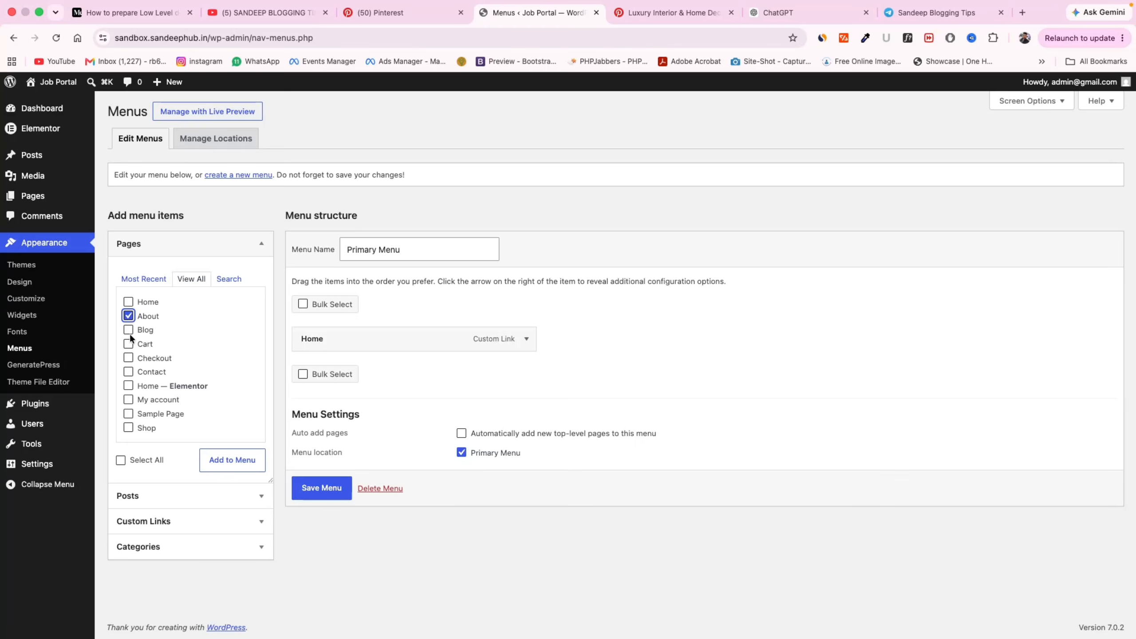
left_click(129, 331)
left_click(152, 546)
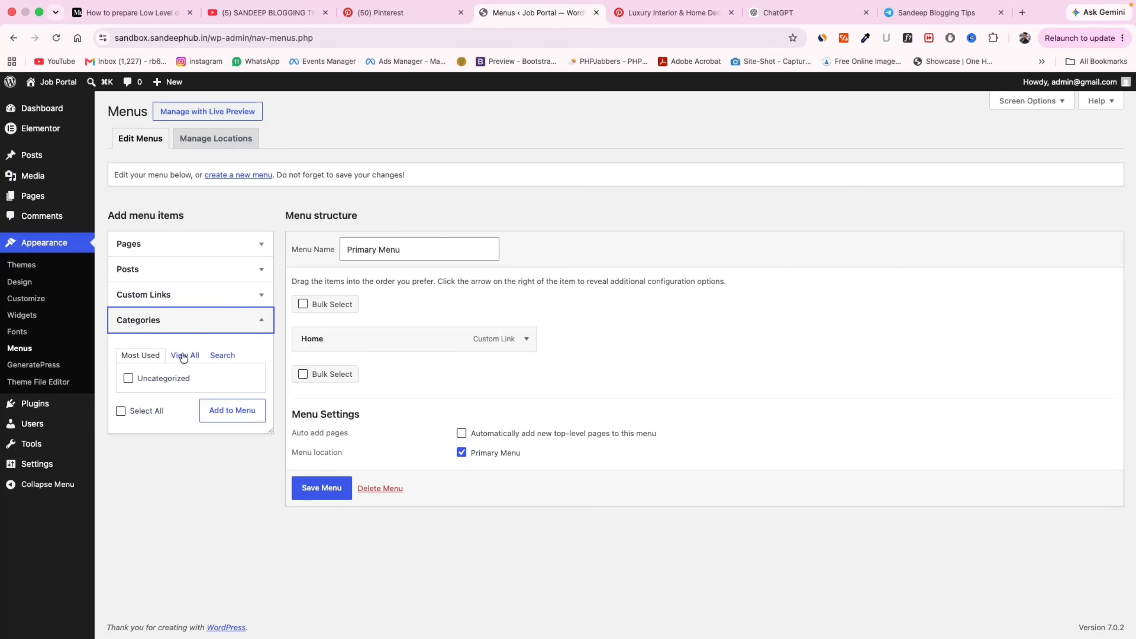
left_click(183, 356)
left_click(229, 422)
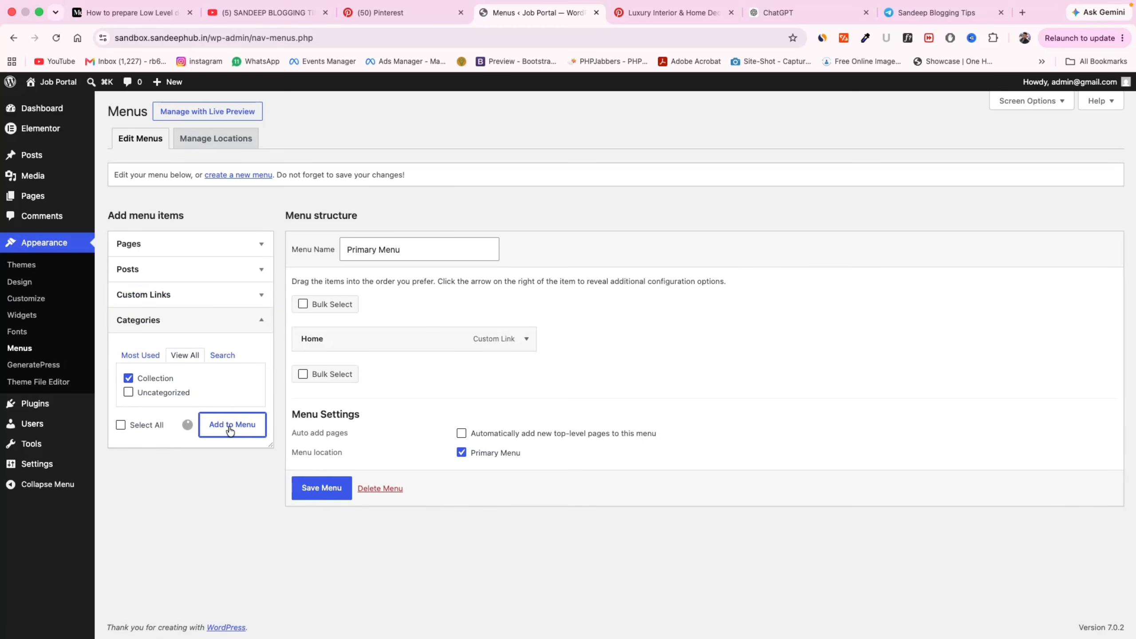
Add the About, Blog and Contact pages below Collection in the Primary Menu and save the menu
left_click(254, 247)
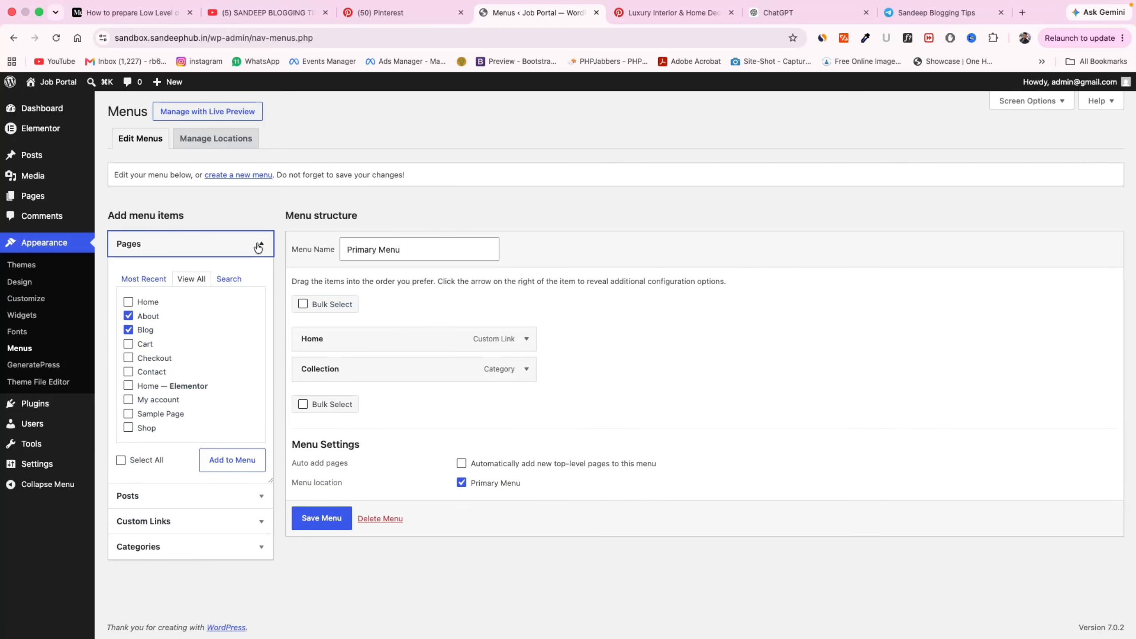
left_click(222, 463)
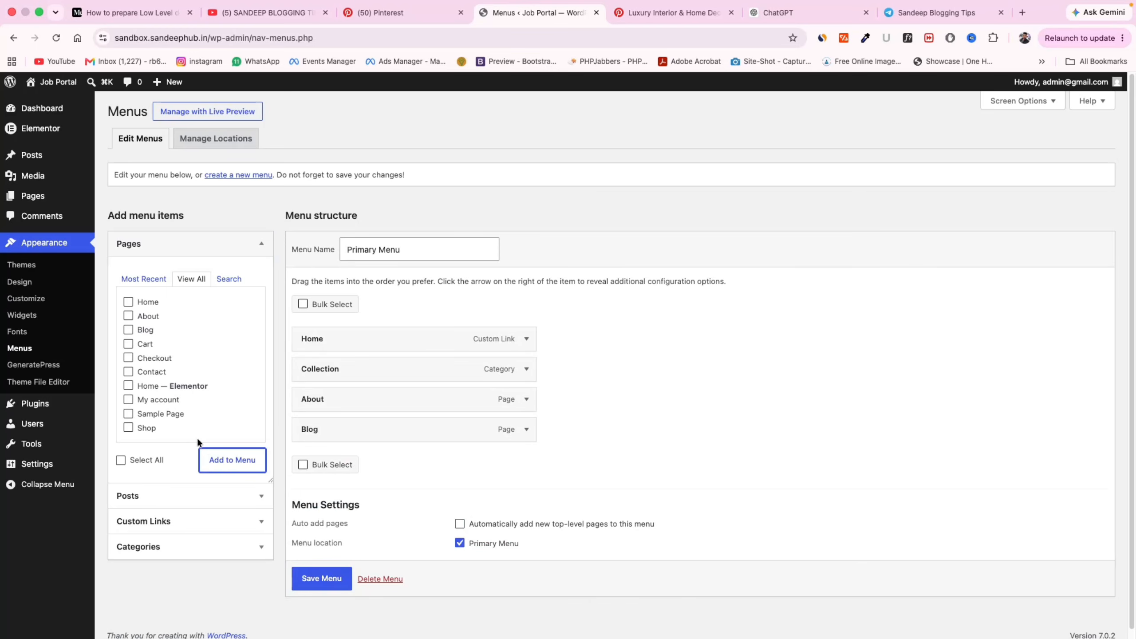
left_click(128, 372)
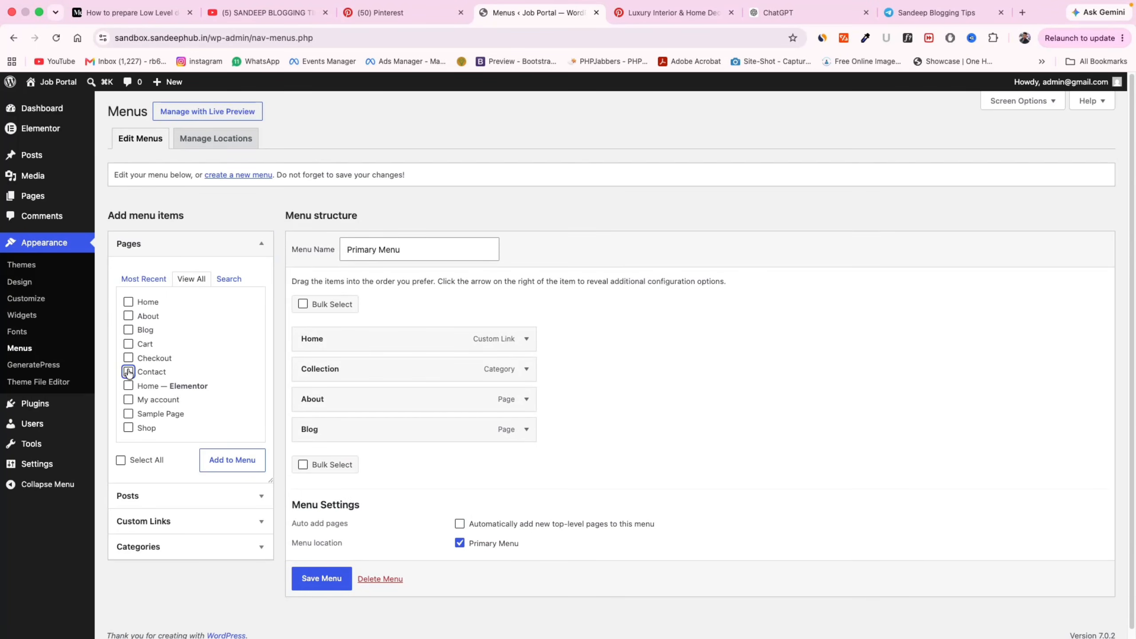
left_click(220, 461)
left_click(302, 602)
scroll(307, 605, "down", 1)
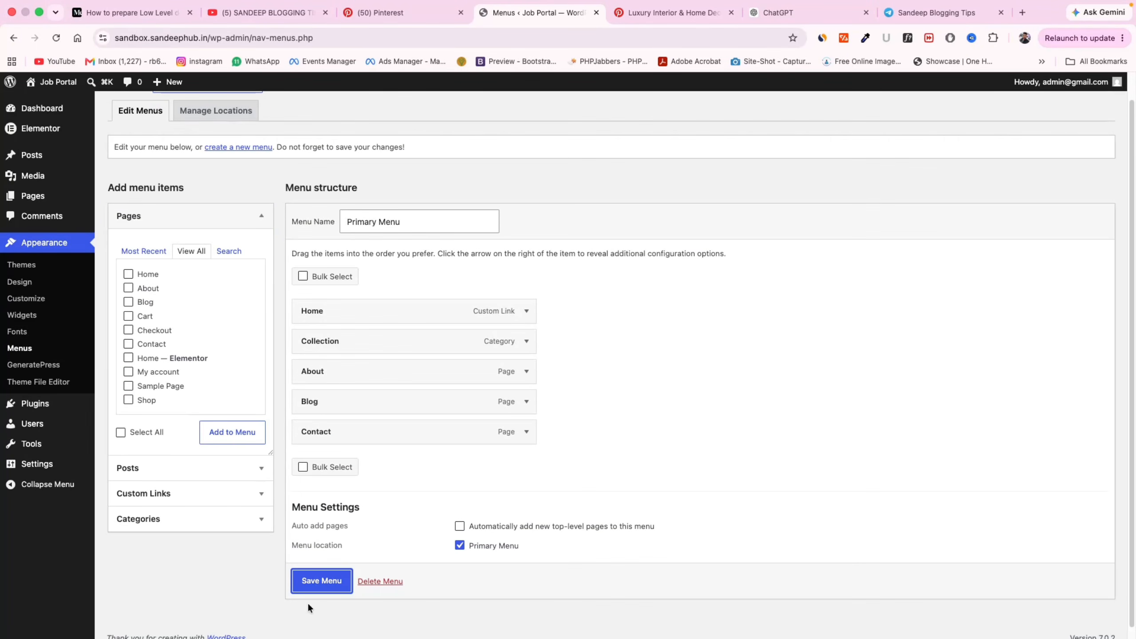
left_click(318, 582)
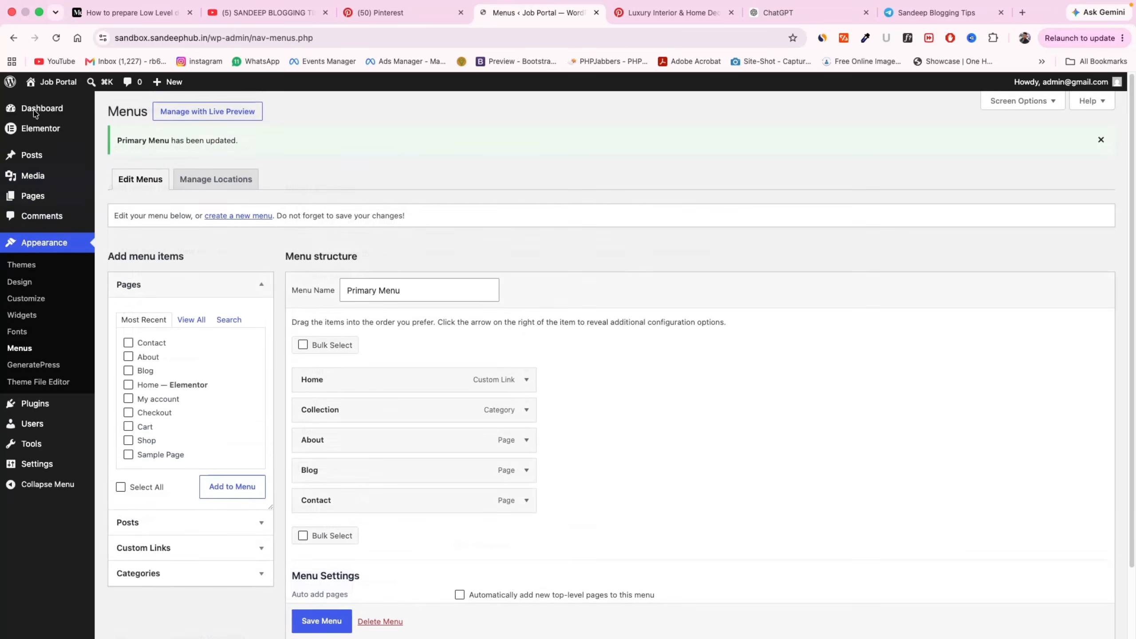
Open the live site in a new tab to check its header, and return to the WordPress admin
right_click(49, 104)
left_click(63, 108)
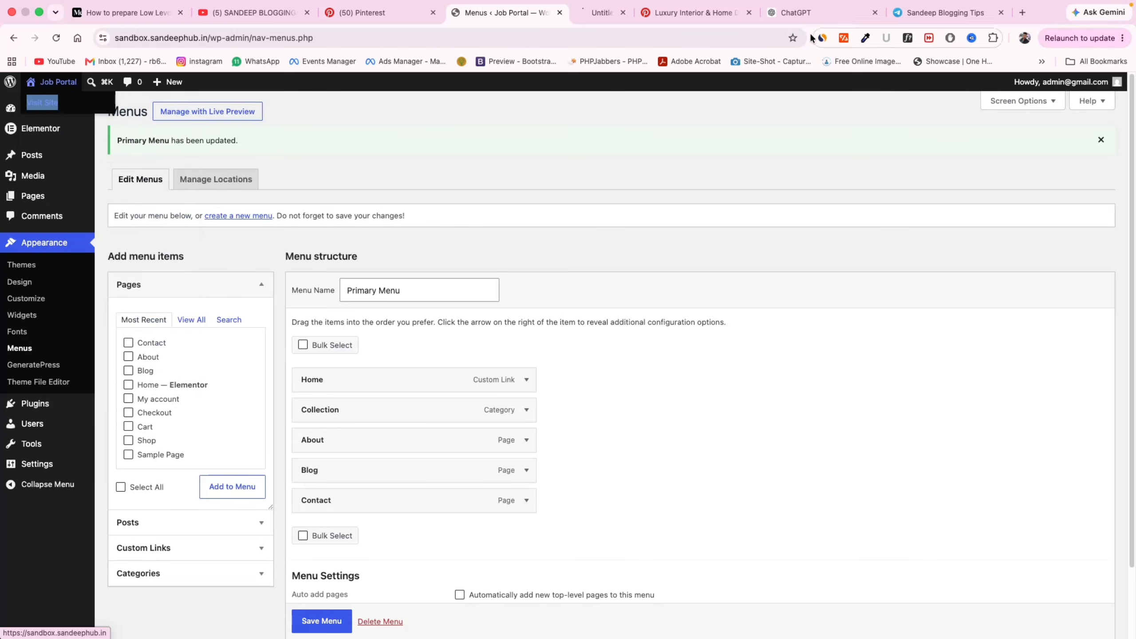
left_click(575, 14)
left_click(498, 18)
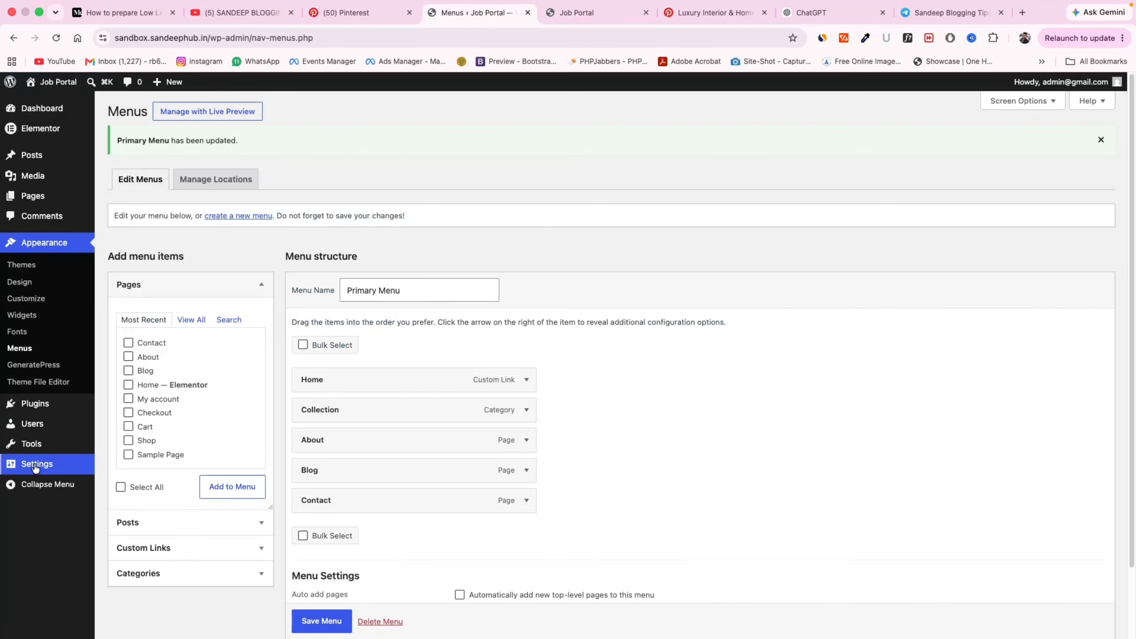
Set the site title to "Home Decore" in the general settings and save the change
mouse_move(54, 465)
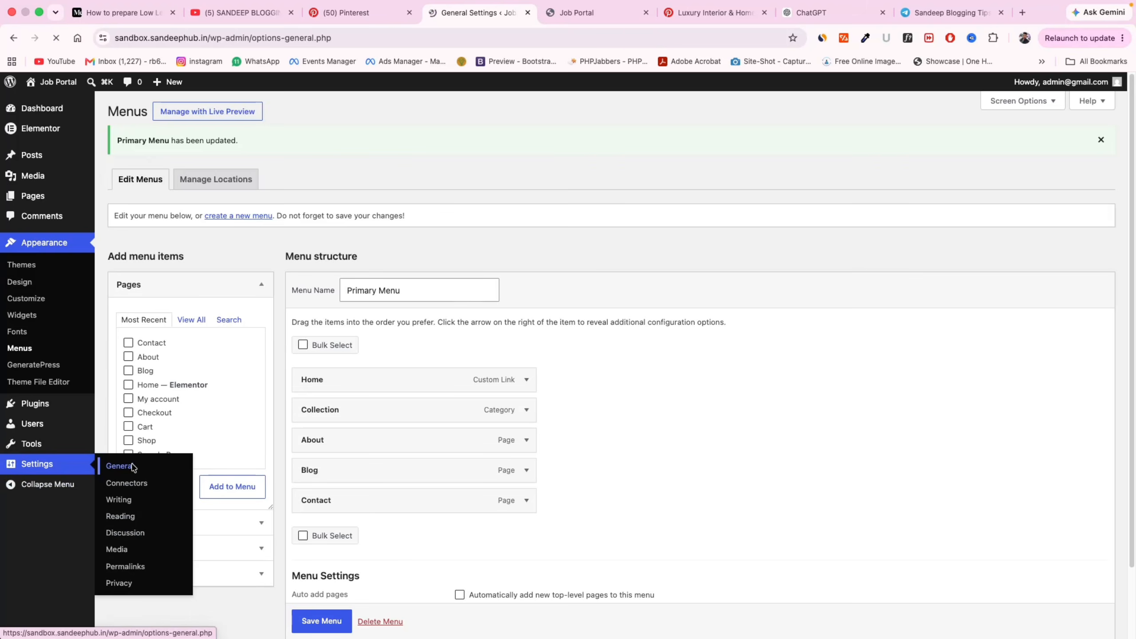
left_click(120, 469)
left_click_drag(343, 147, 239, 146)
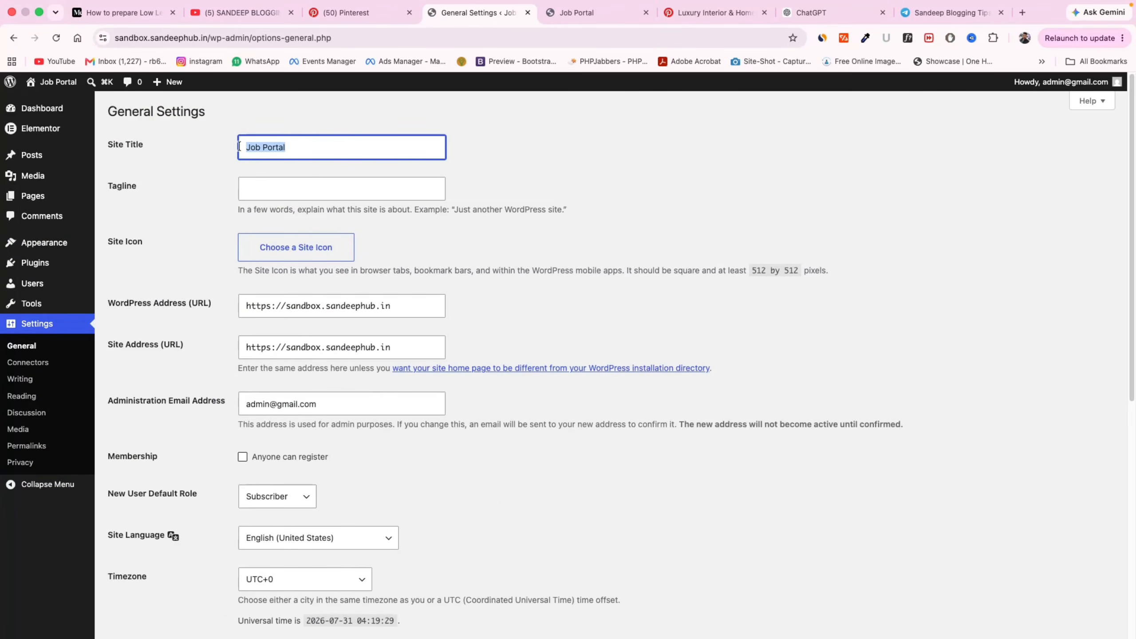
type("Home F")
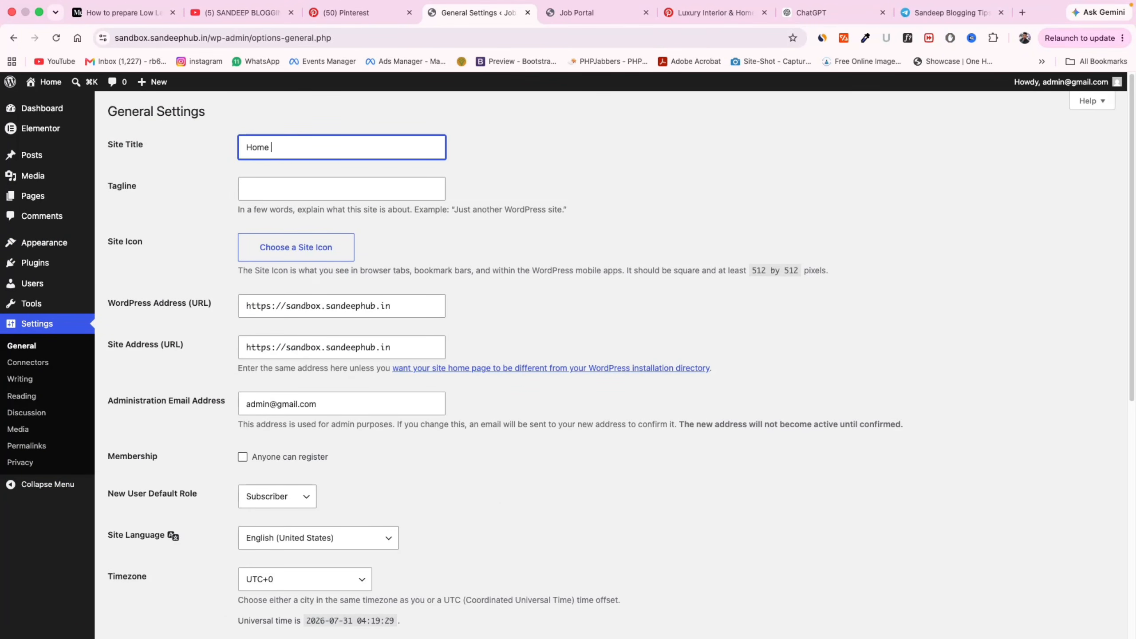
key("BackSpace")
key("BackSpace")
type("Decore")
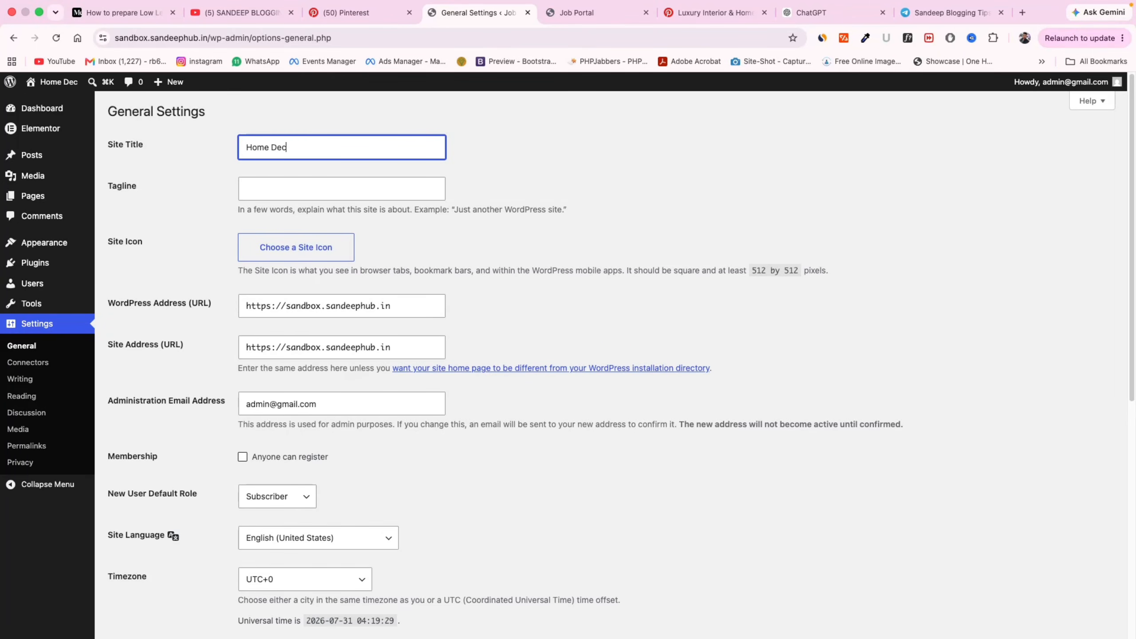
key("Return")
Reload the live site to check its title and navigation, and return to the general settings
left_click(582, 14)
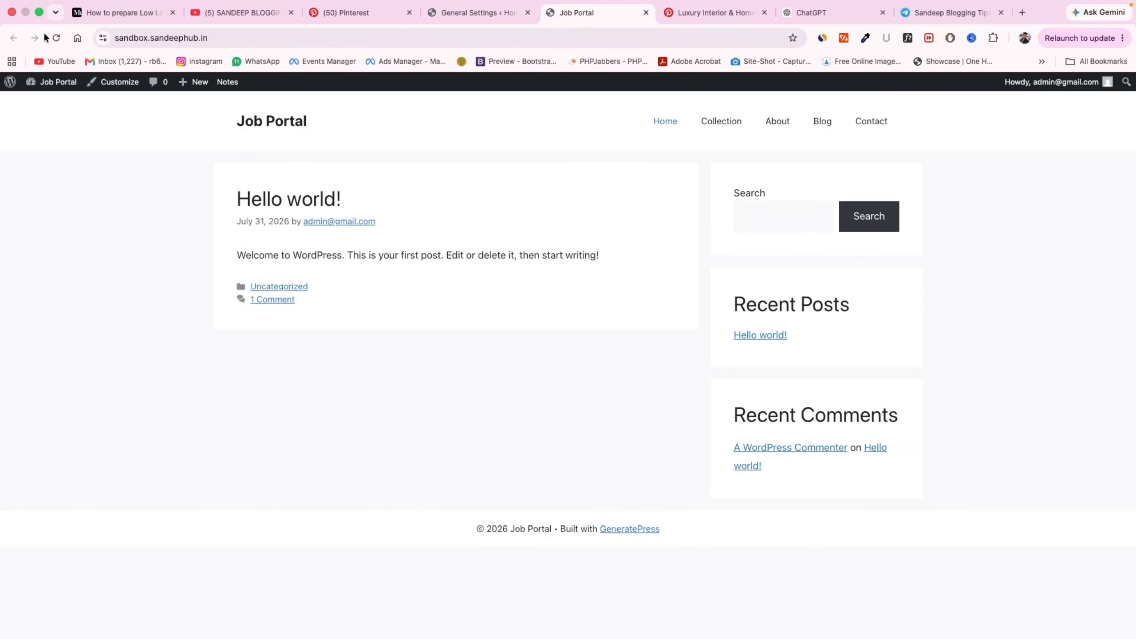
left_click(55, 39)
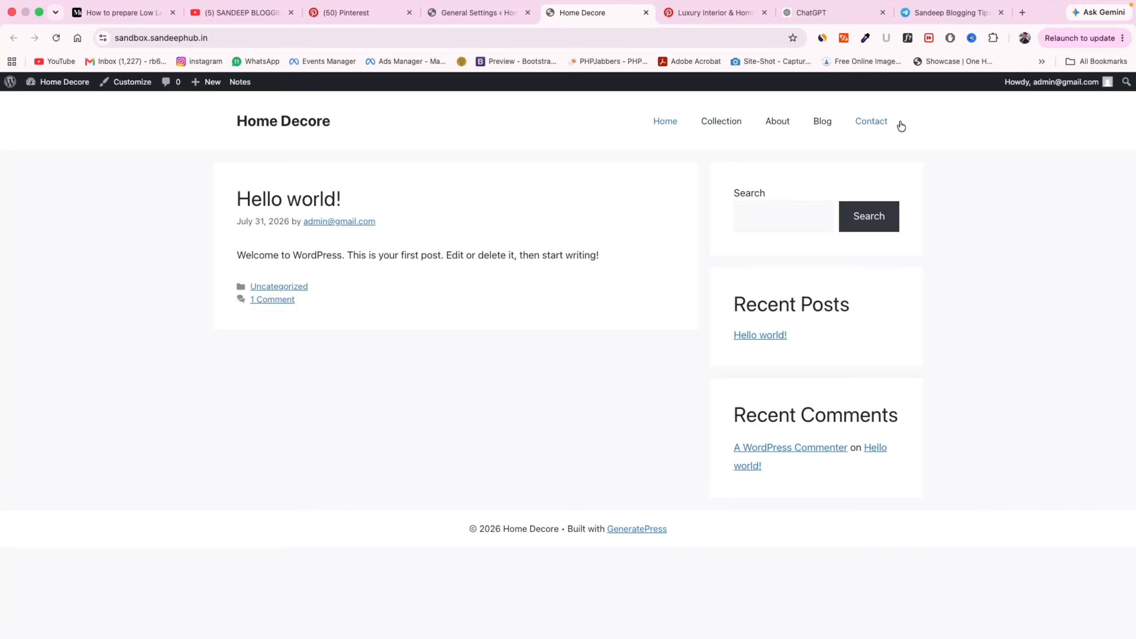
left_click(488, 12)
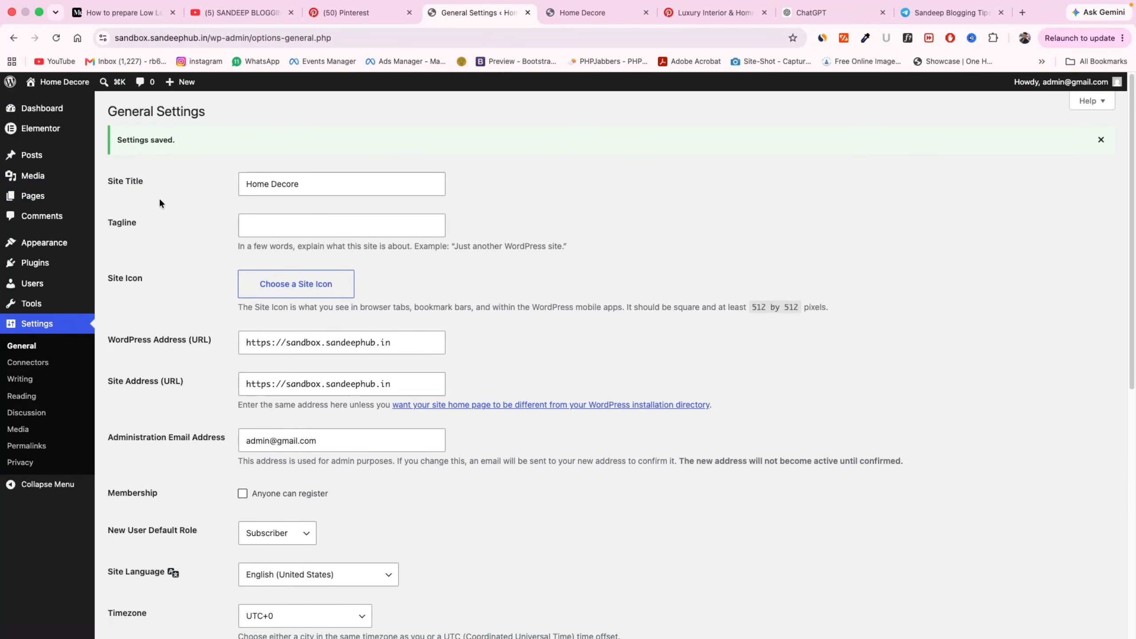
Open the Home page for editing with Elementor, and close the page structure view and the productivity checklist
mouse_move(141, 203)
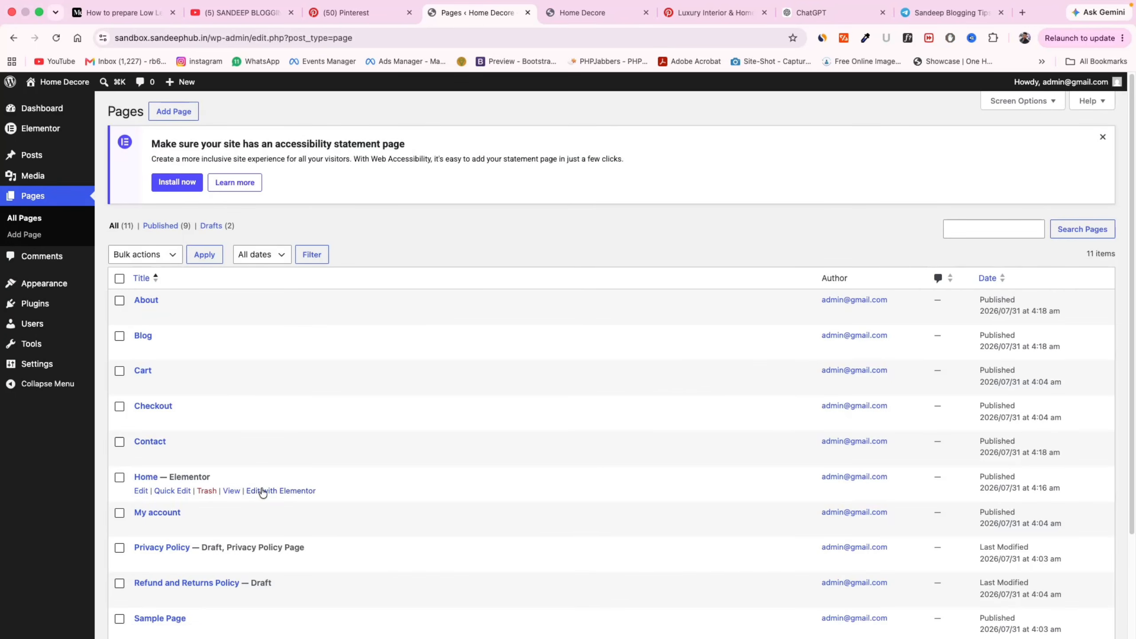
left_click(264, 491)
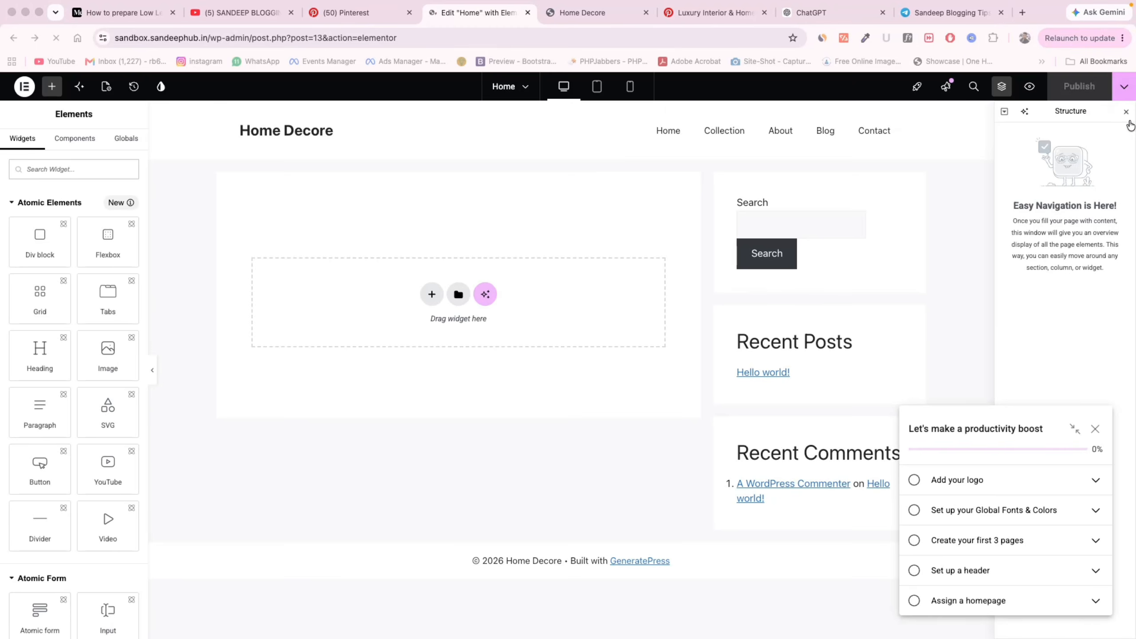
left_click(1127, 113)
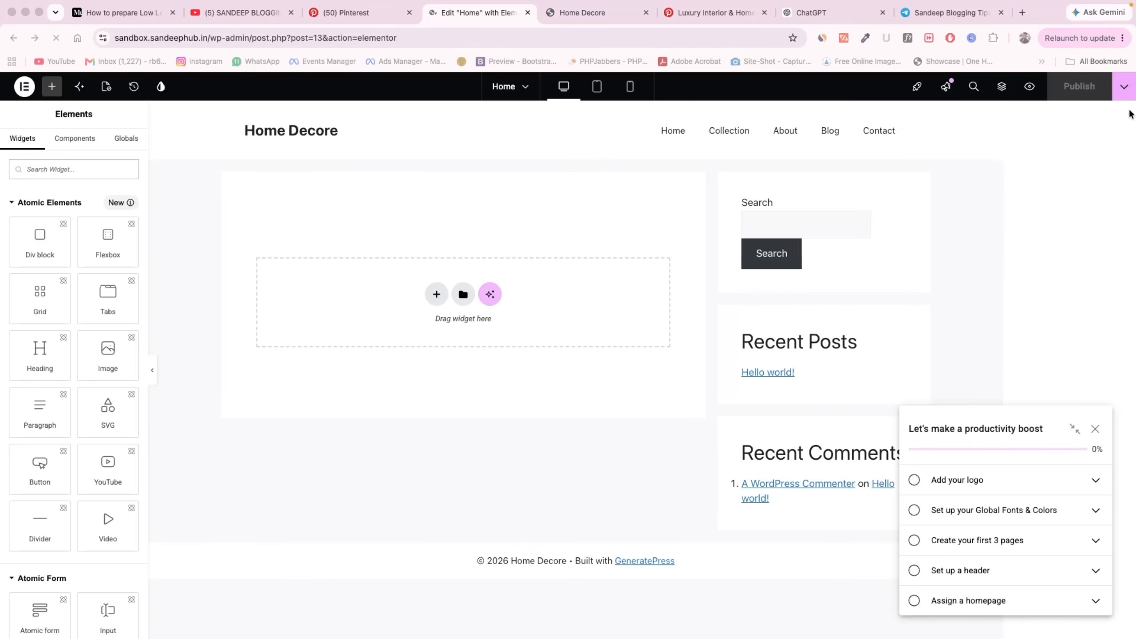
left_click(1097, 430)
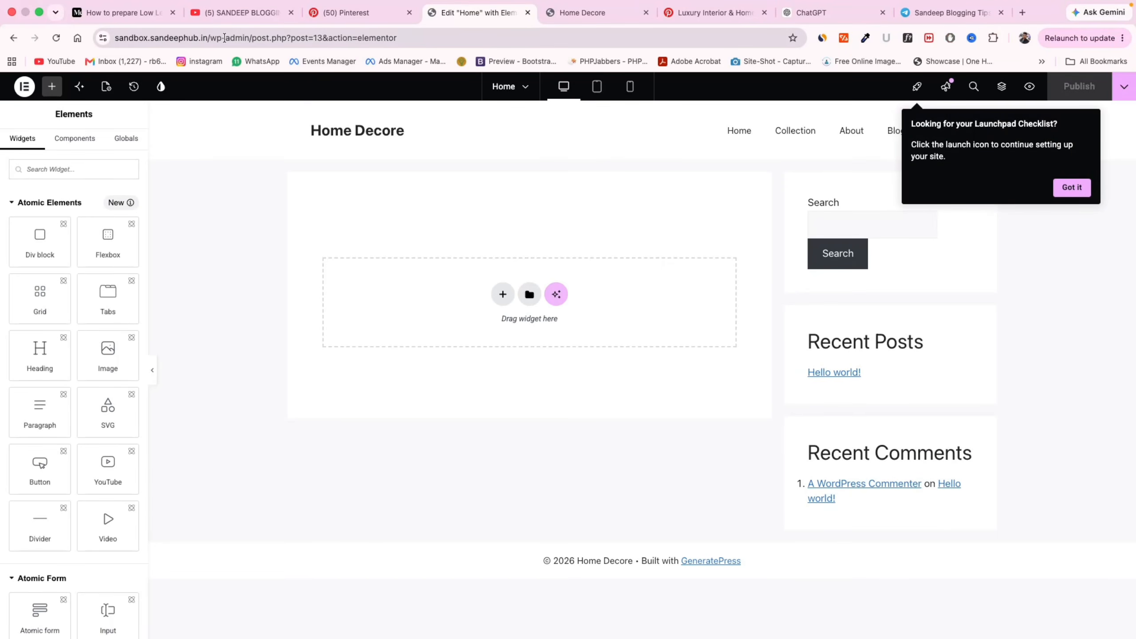
Leave Elementor for the WordPress admin, show the list of pages, and open the Home page in the standard page editor
left_click_drag(249, 38, 762, 30)
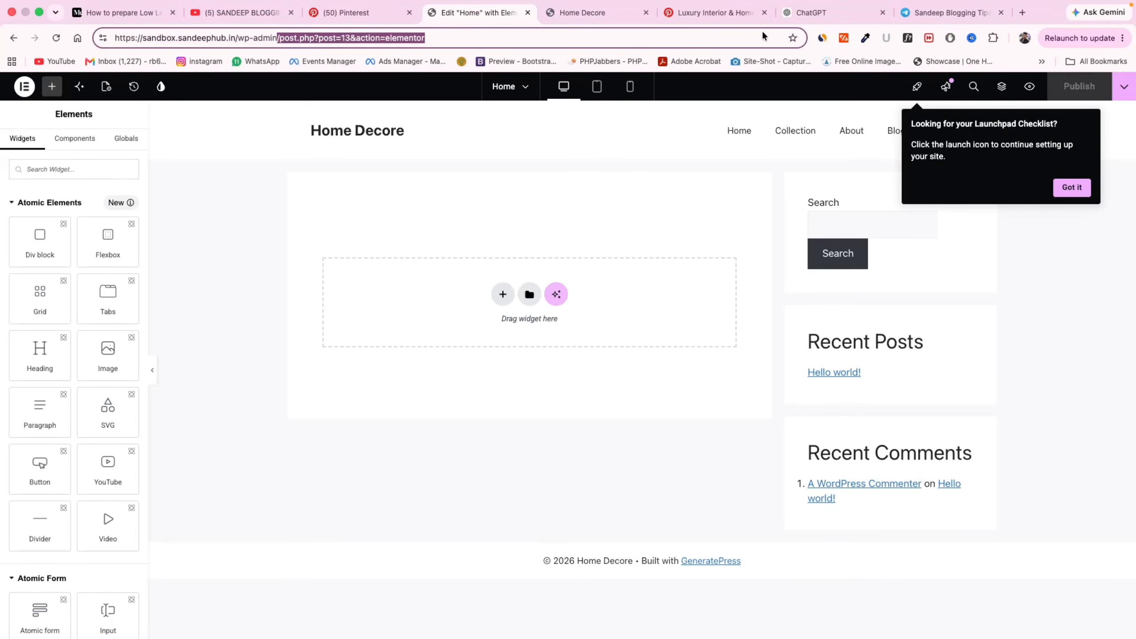
key("BackSpace")
key("Return")
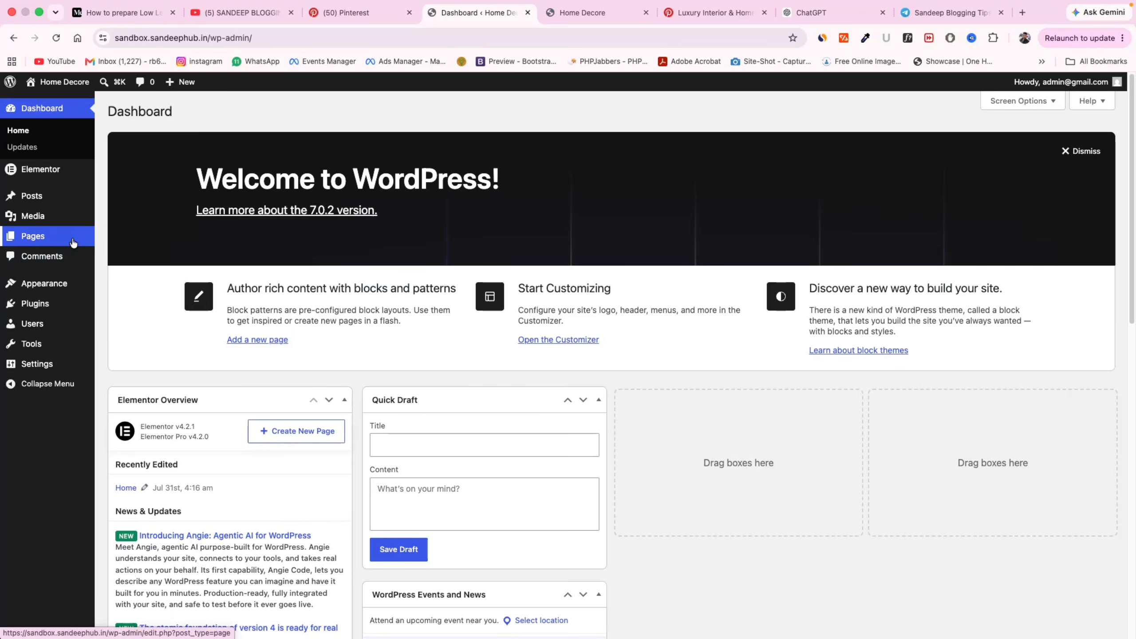
left_click(122, 237)
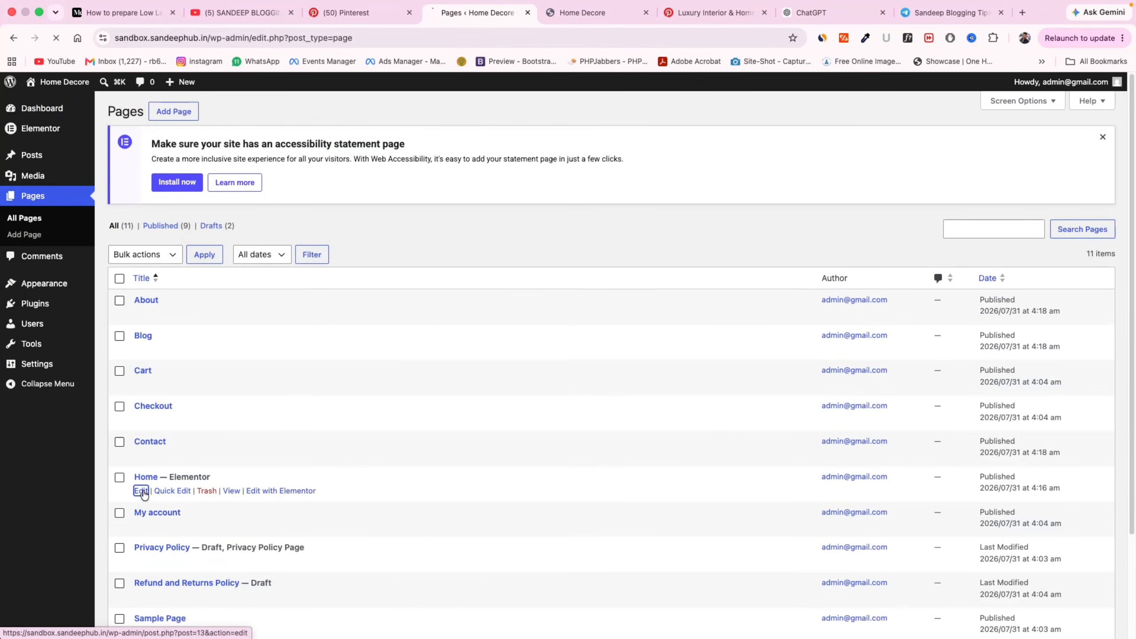
left_click(141, 489)
Set the Home page's sidebar layout to No Sidebars and content container to Contained, save it, and reopen it in Elementor
scroll(1073, 427, "down", 3)
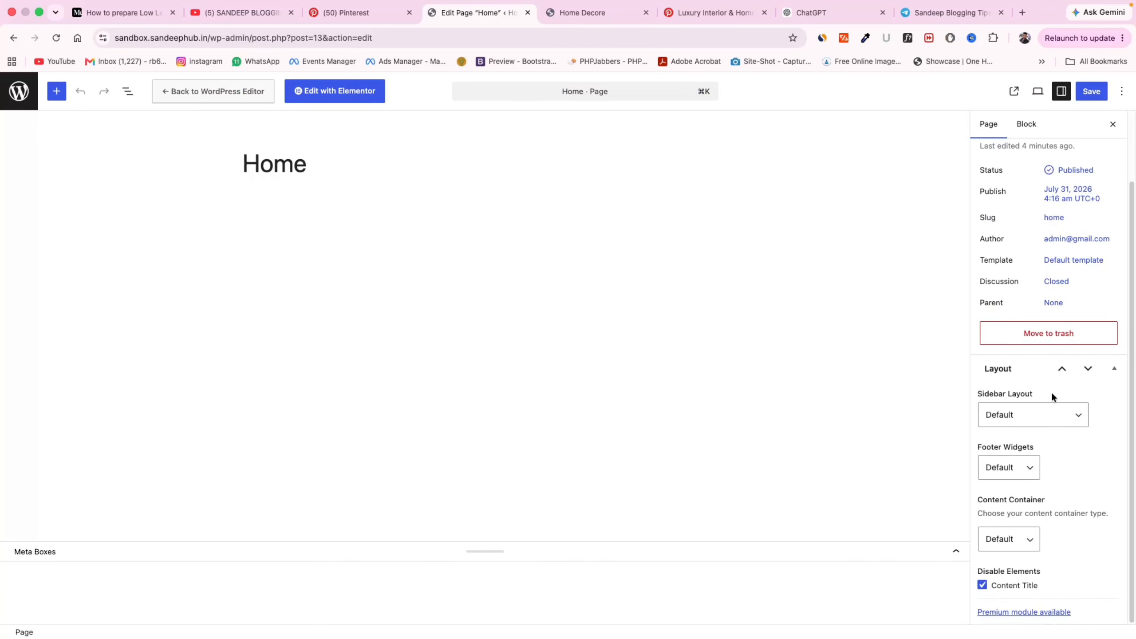
left_click(1047, 414)
left_click(1037, 450)
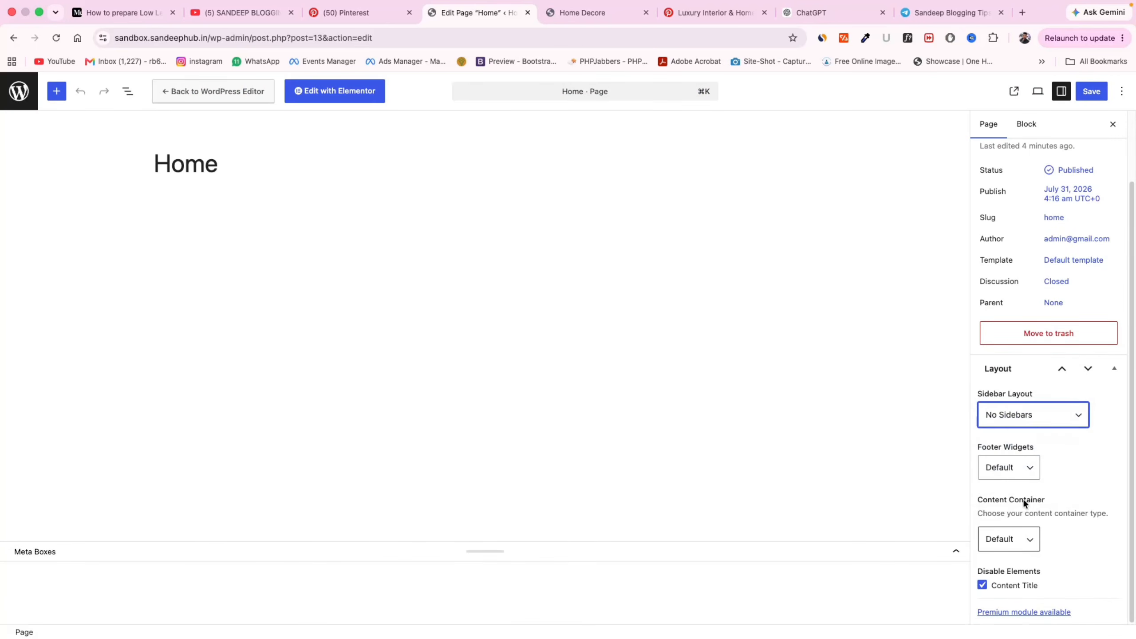
left_click(1021, 541)
left_click(1020, 545)
left_click(1020, 544)
left_click(1020, 559)
left_click(1093, 92)
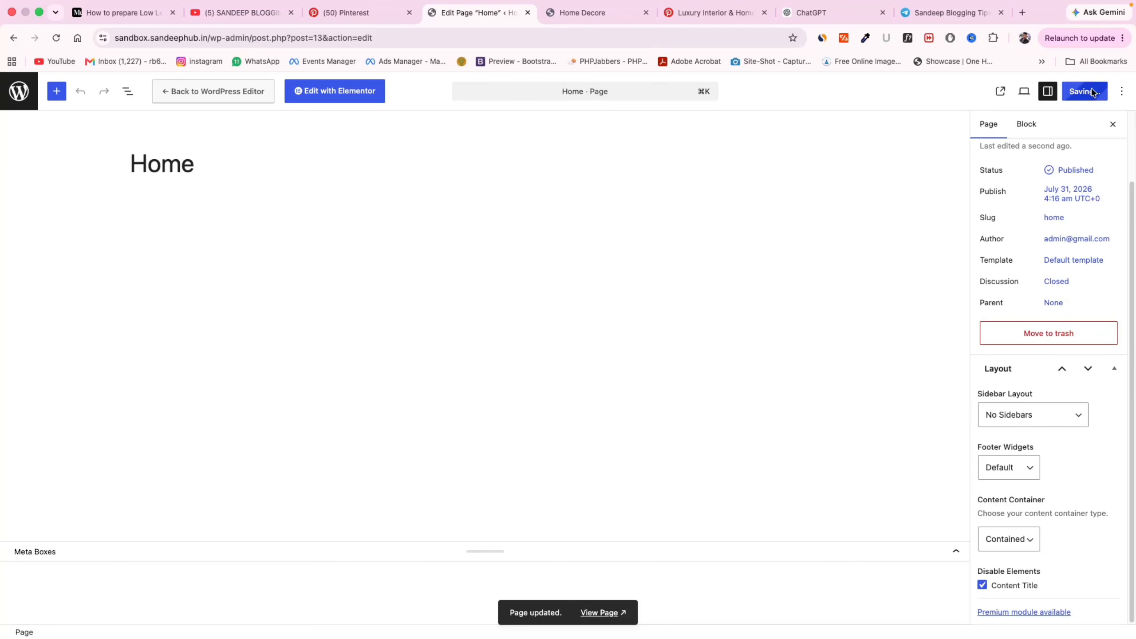
left_click(330, 99)
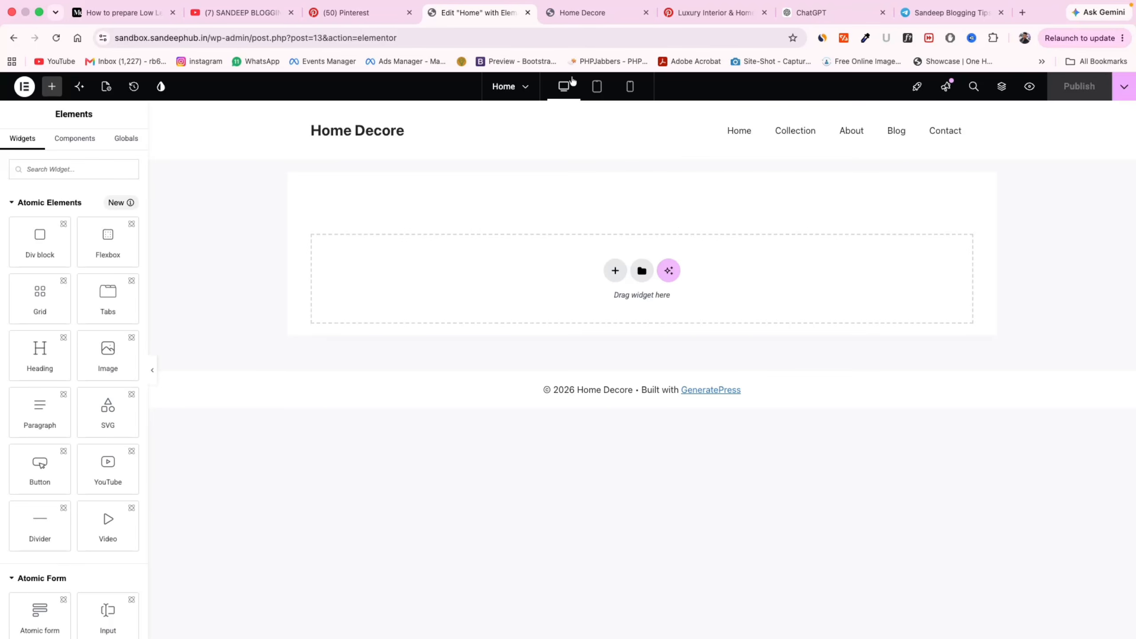
Switch to the Pinterest design and capture a screenshot of its hero section, including the three product cards
left_click(595, 14)
left_click(706, 16)
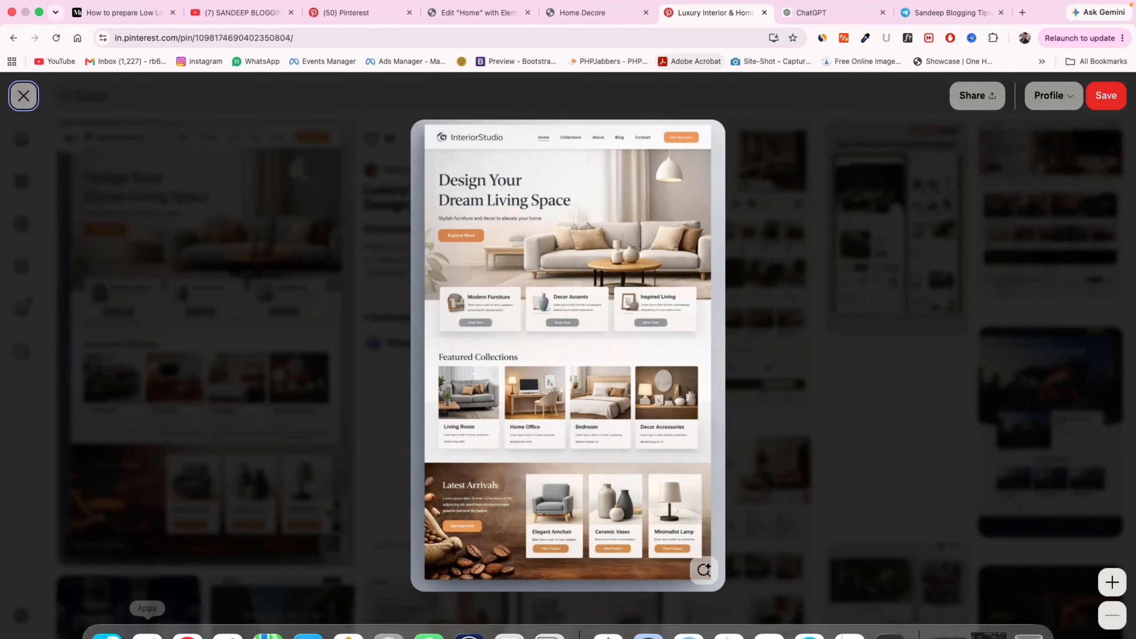
left_click(157, 620)
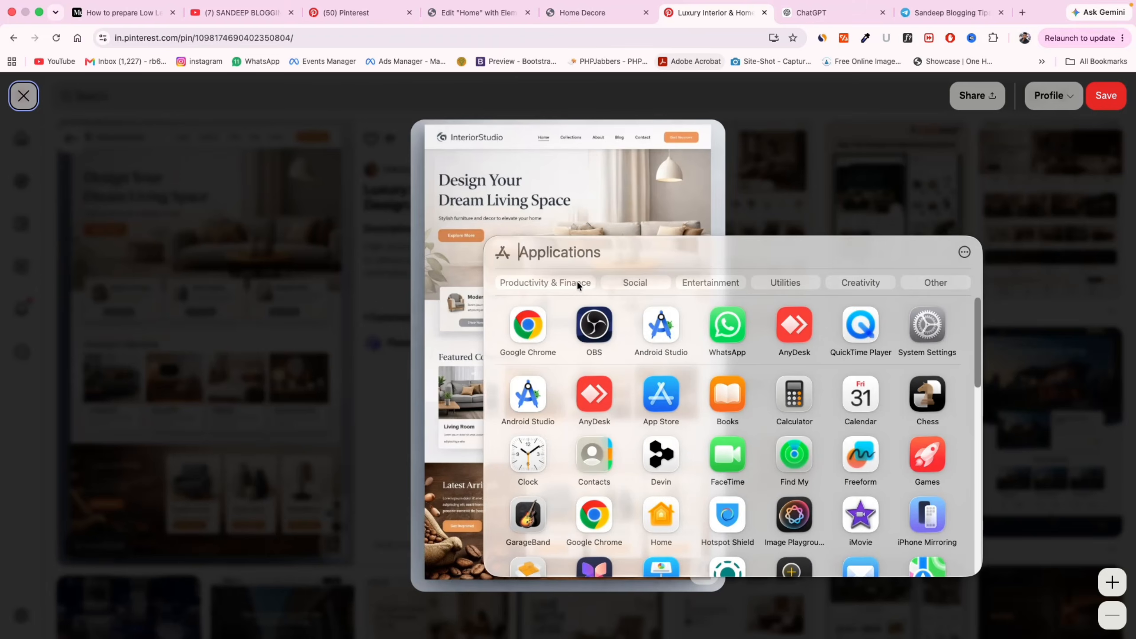
type("screenshot")
key("Return")
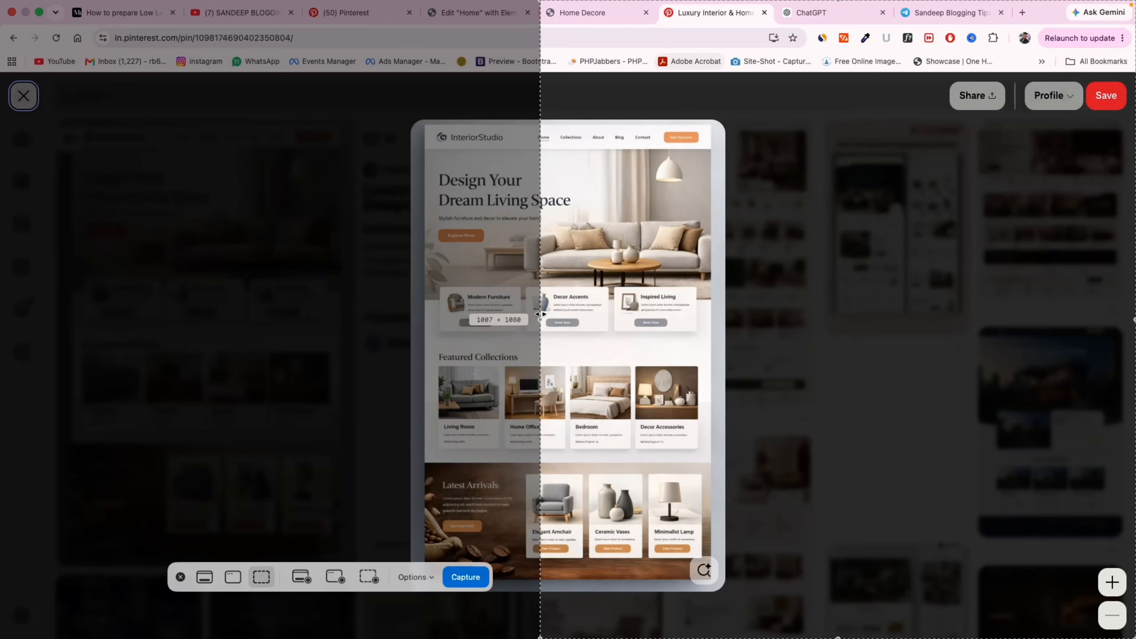
left_click_drag(547, 309, 444, 305)
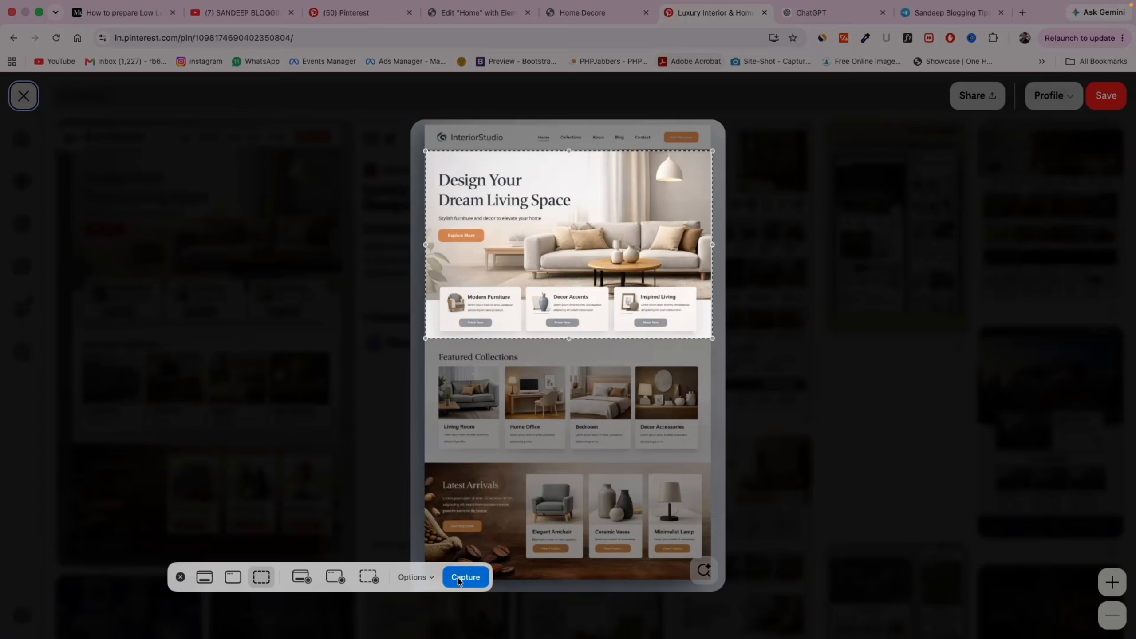
left_click(458, 581)
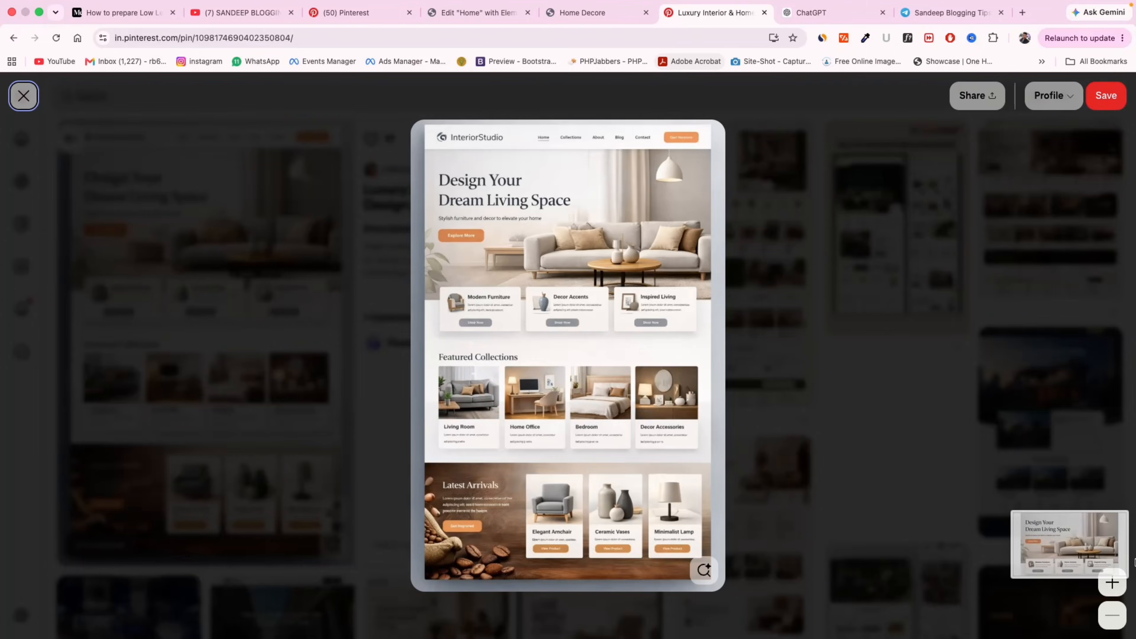
Copy the captured hero image, paste it into a new ChatGPT prompt, and discard the screenshot preview
left_click(1088, 541)
right_click(514, 256)
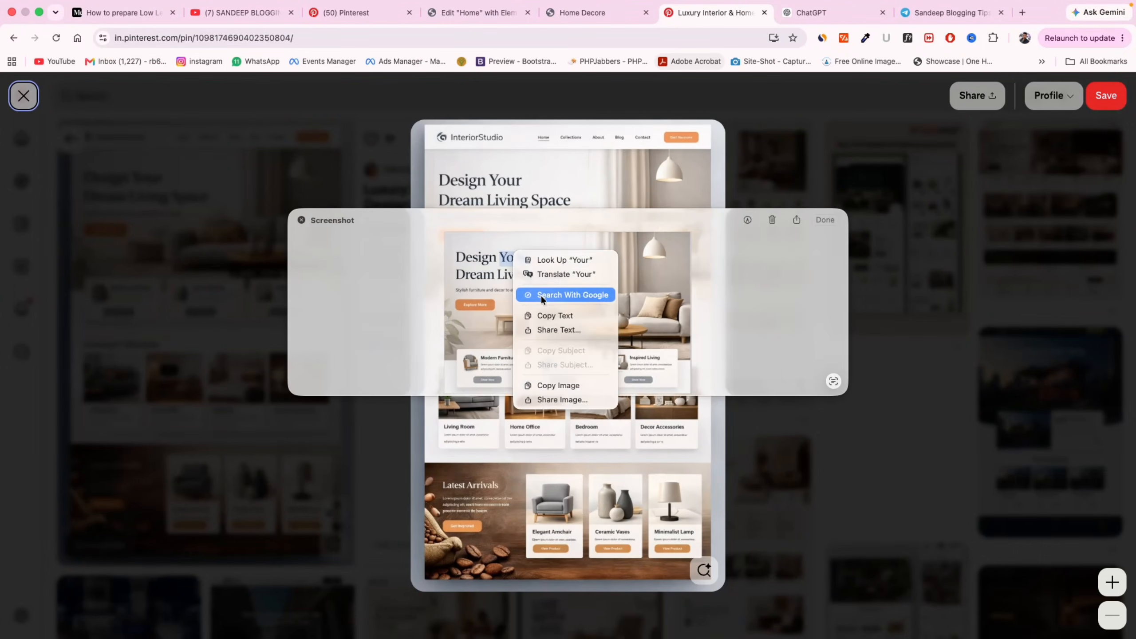
left_click(700, 321)
right_click(647, 316)
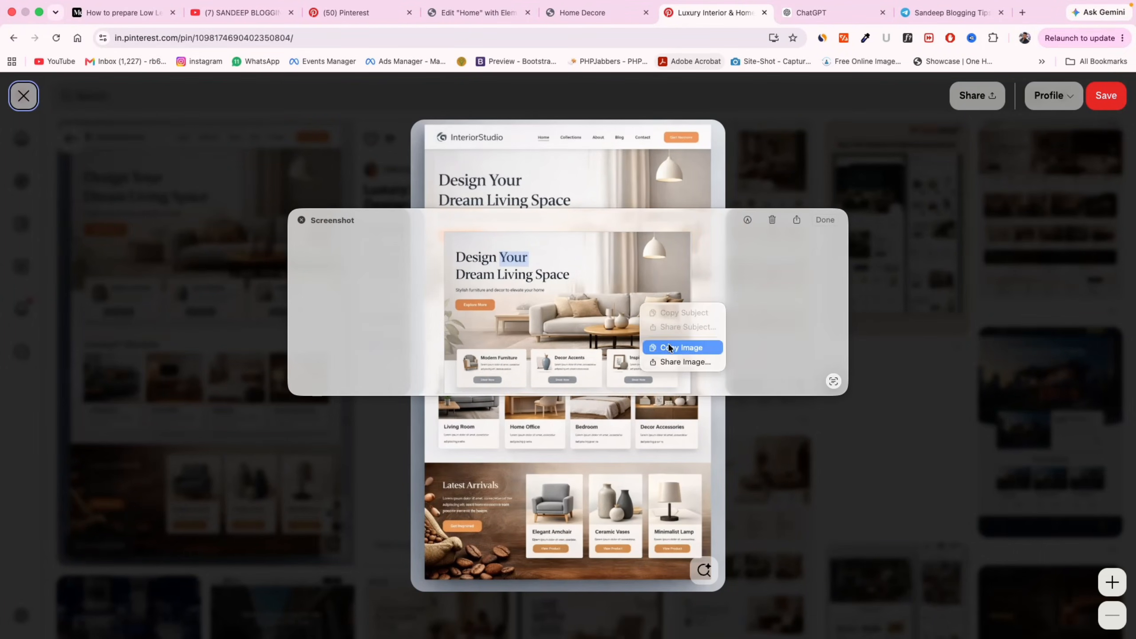
left_click(676, 347)
left_click(823, 17)
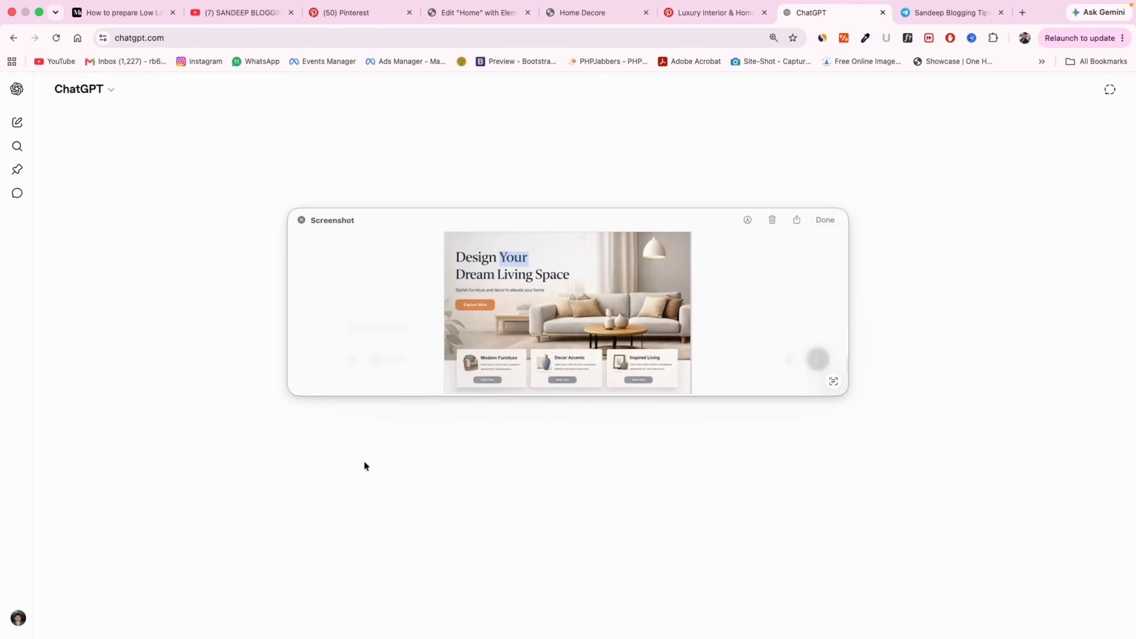
key("super+v")
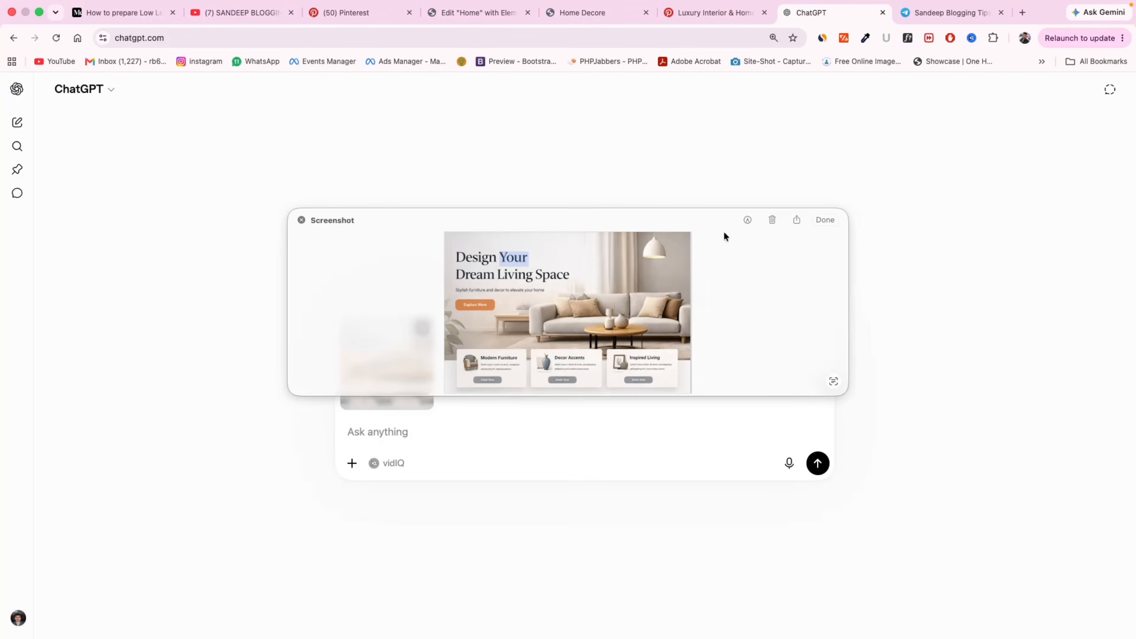
left_click(772, 220)
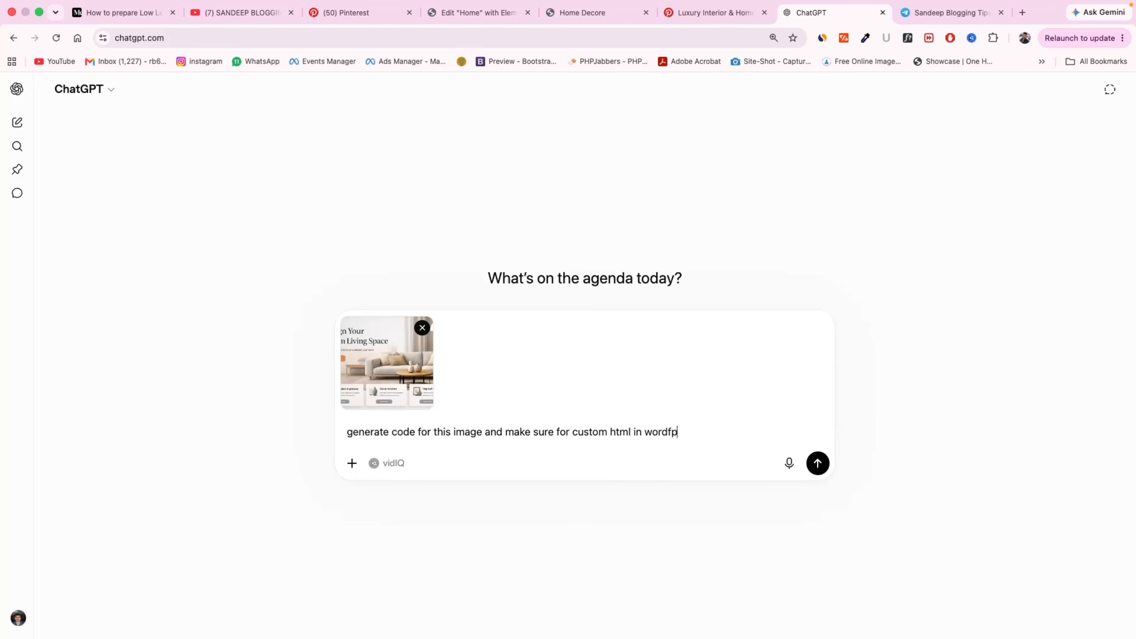
Submit the ChatGPT prompt "generate code for this image and make sure for custom html in wordpress" and skim the reply
key("BackSpace")
key("BackSpace")
key("BackSpace")
type("press")
key("Return")
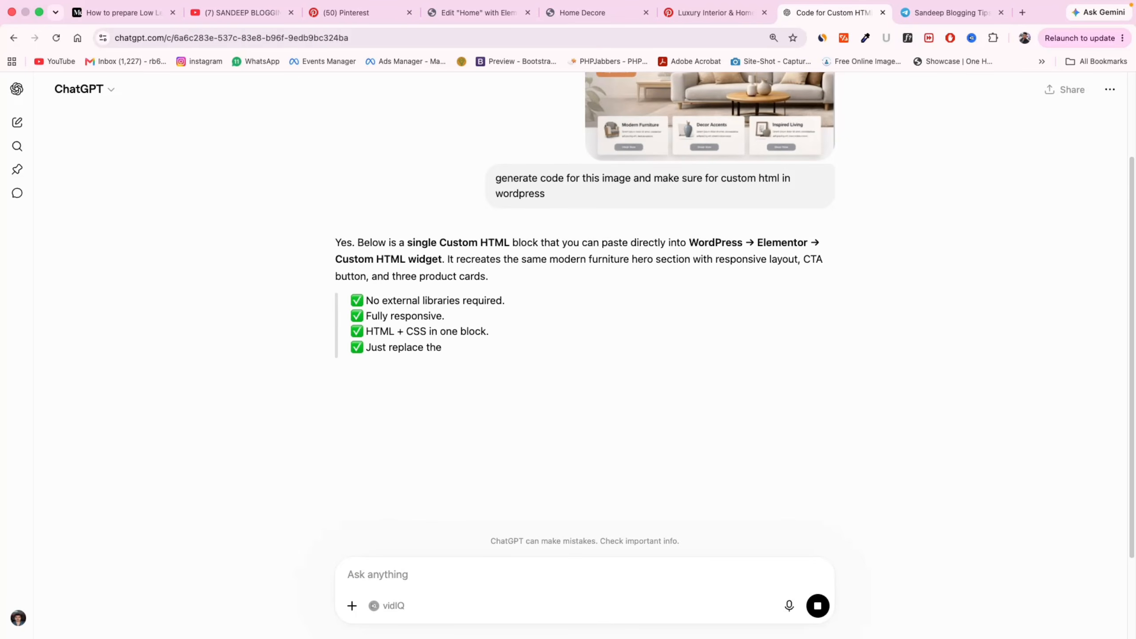
scroll(493, 237, "down", 10)
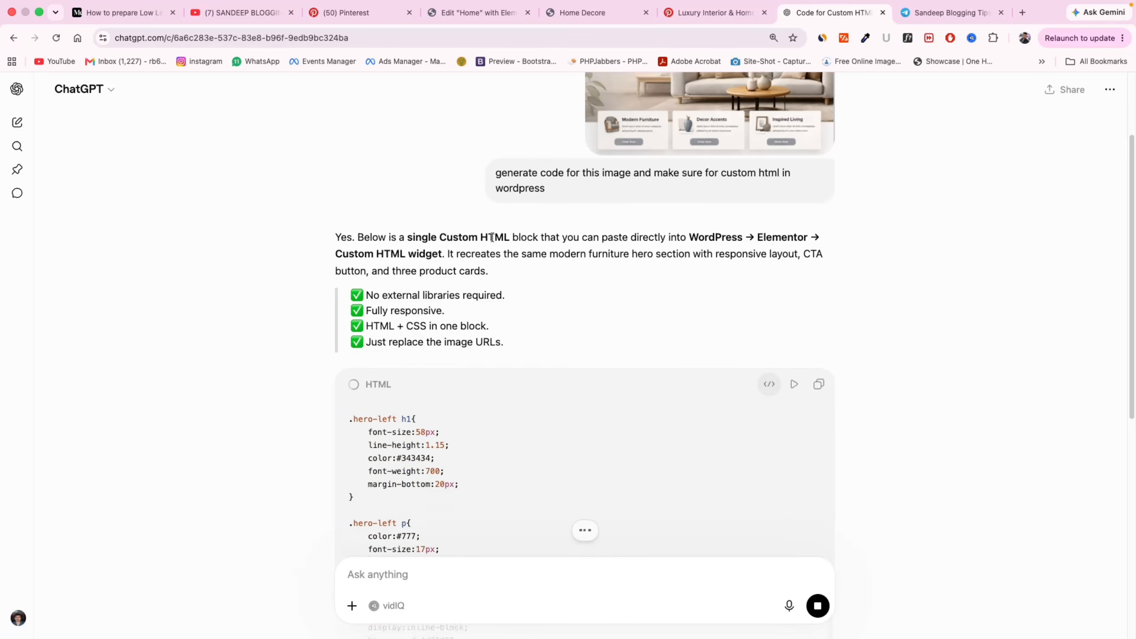
scroll(493, 238, "up", 12)
scroll(493, 242, "down", 7)
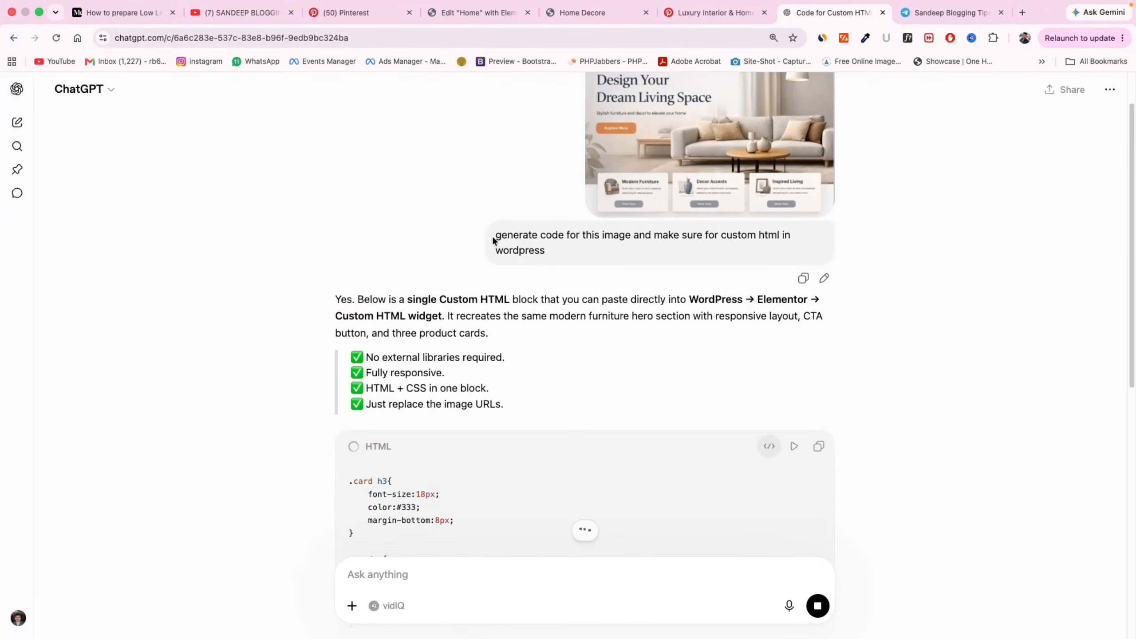
Return to the Home page in Elementor and add an HTML widget to the empty content area
left_click(489, 13)
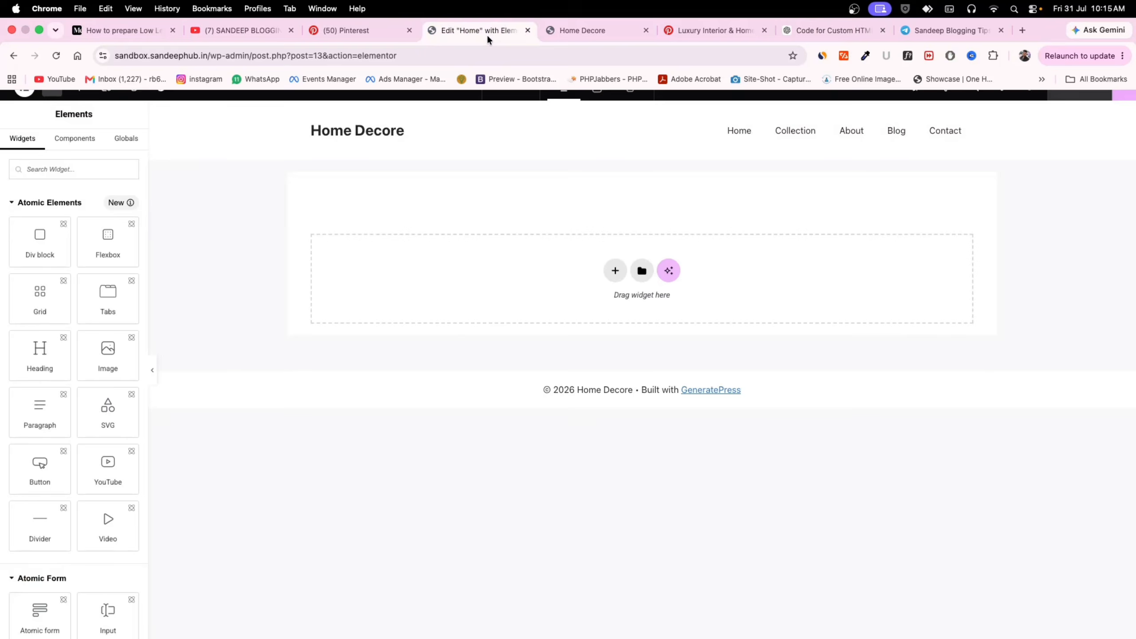
type("ht")
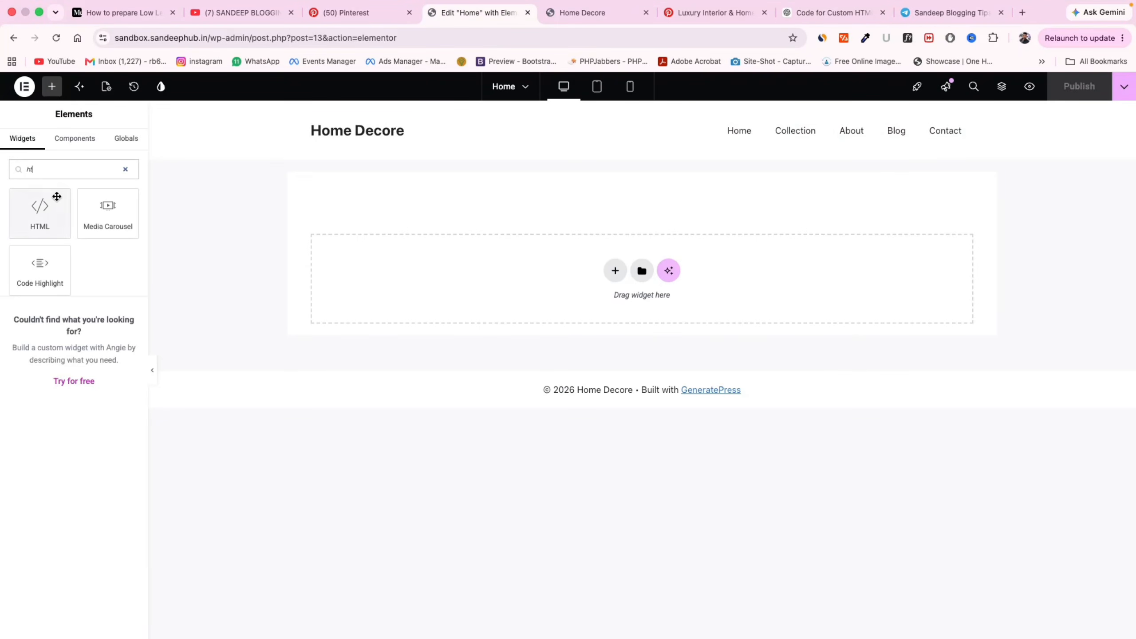
left_click_drag(39, 210, 610, 254)
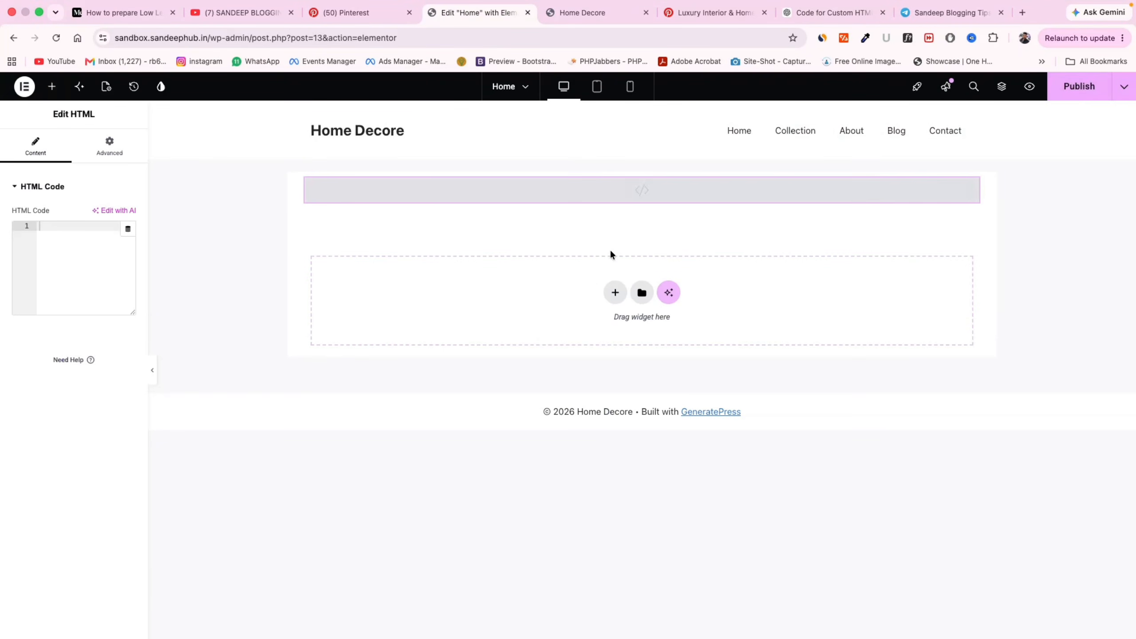
Copy the HTML code generated by ChatGPT and paste it into the HTML widget's code on the Home page
left_click(817, 14)
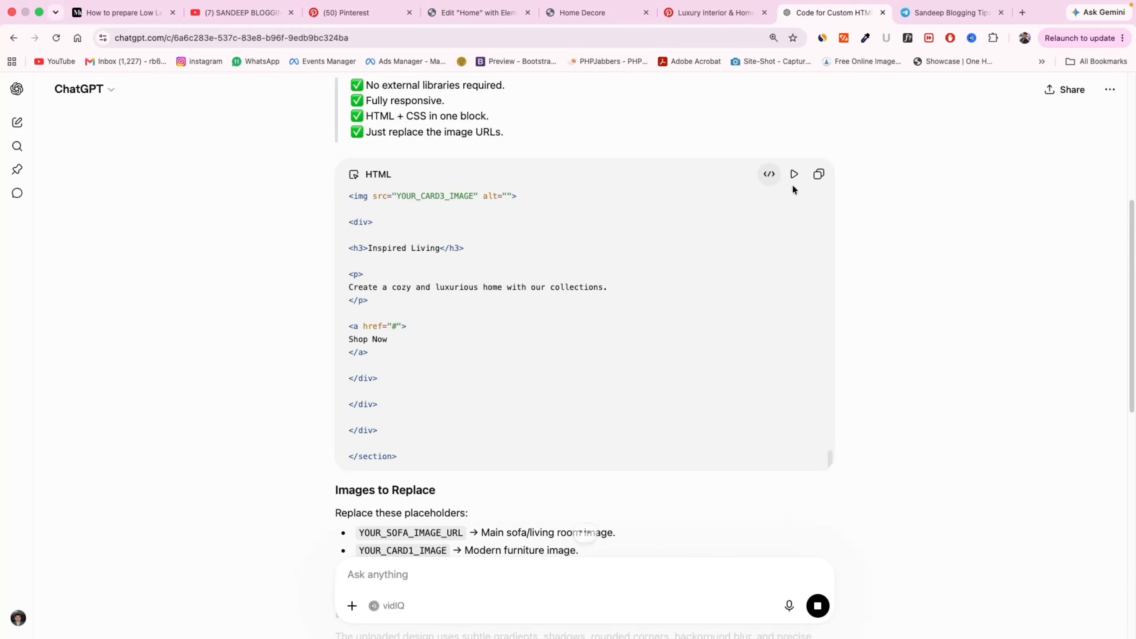
left_click(818, 174)
scroll(574, 444, "down", 2)
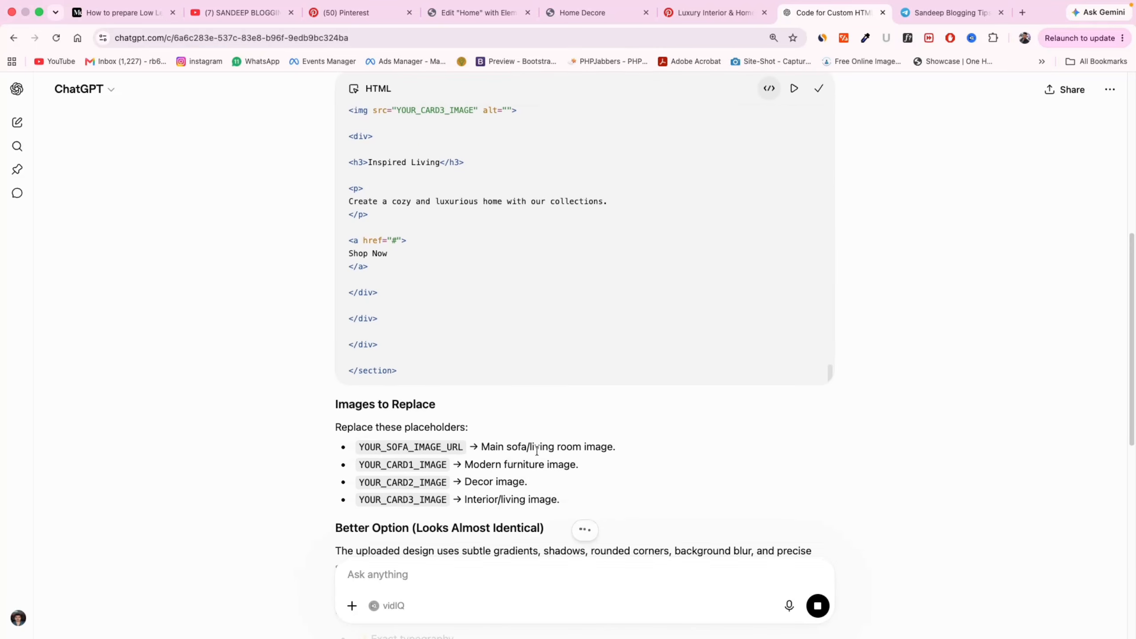
left_click_drag(400, 466, 422, 466)
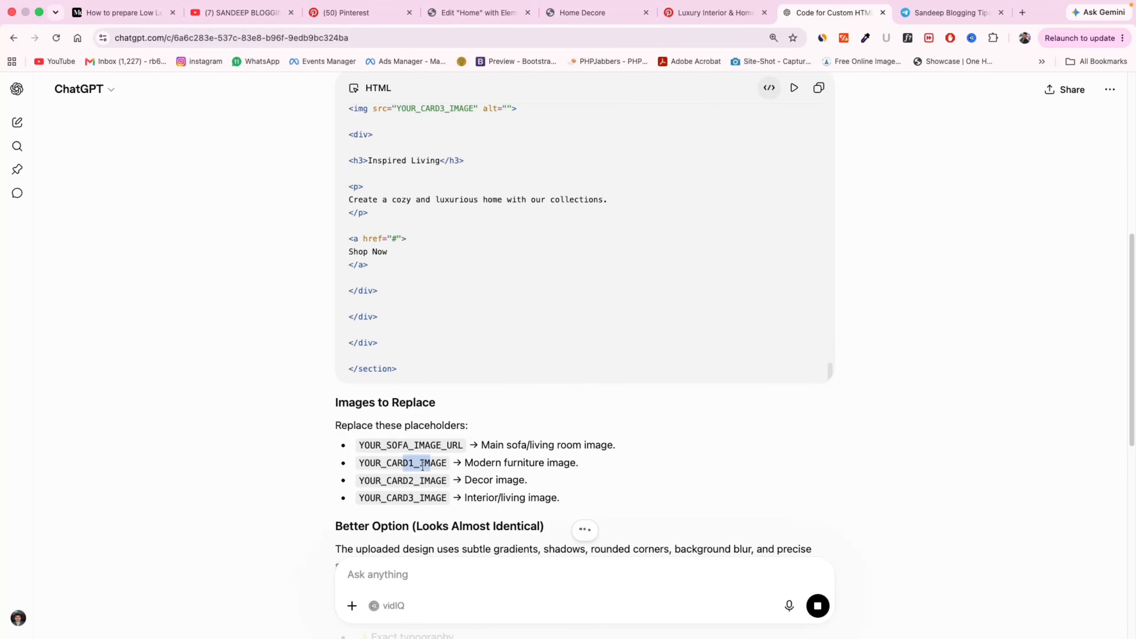
left_click(514, 12)
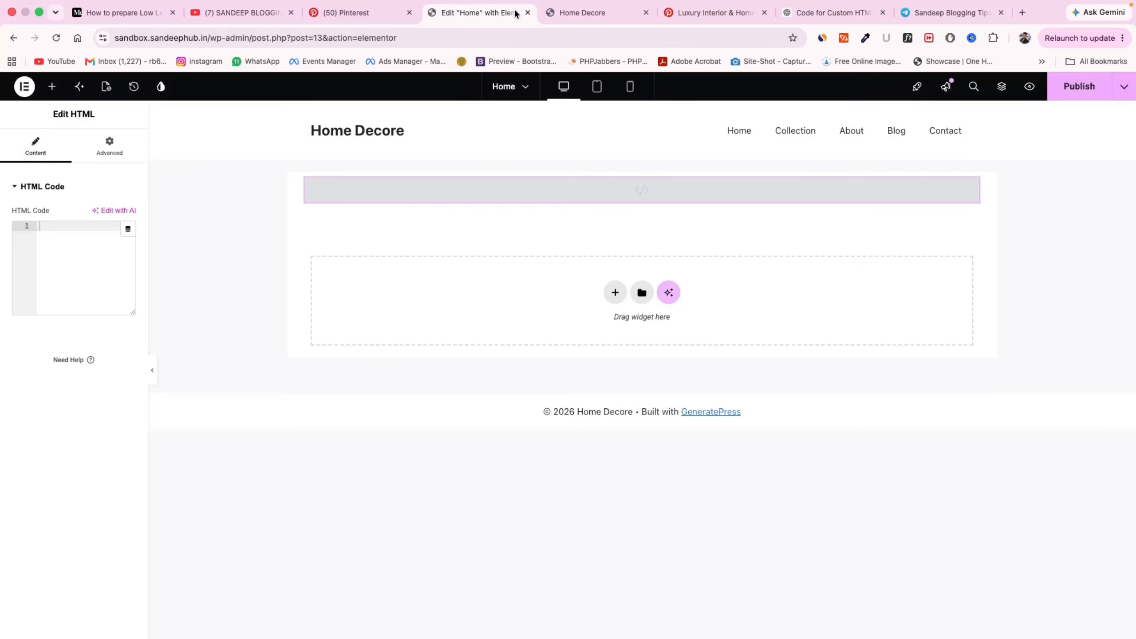
key("super+v")
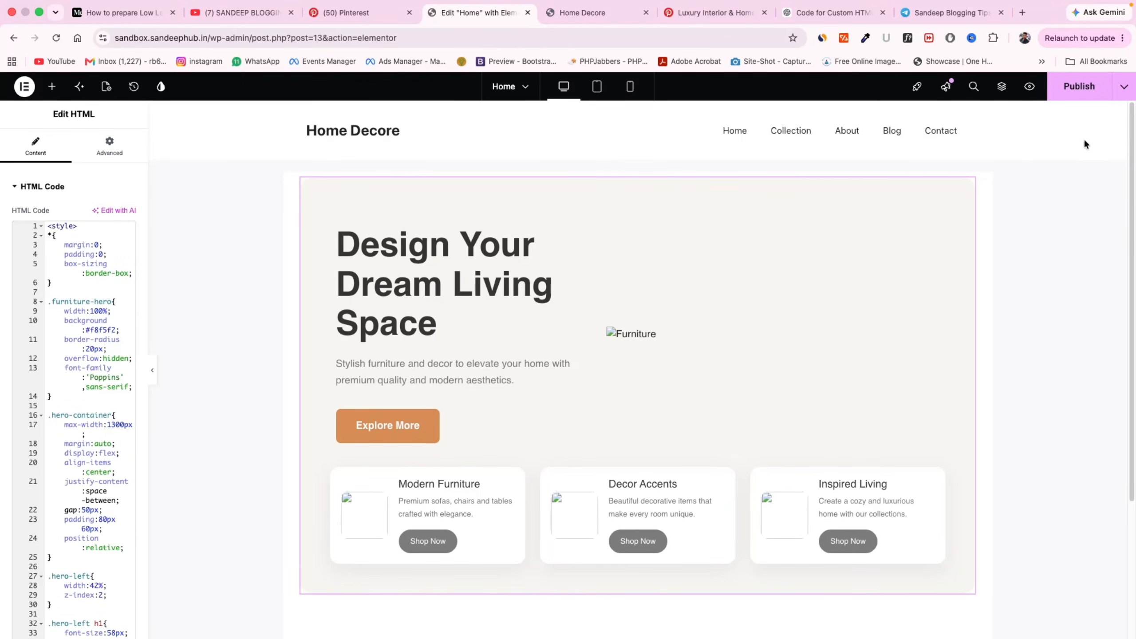
Select the container holding the HTML widget from the page structure and set its content width to Full Width
left_click(1002, 87)
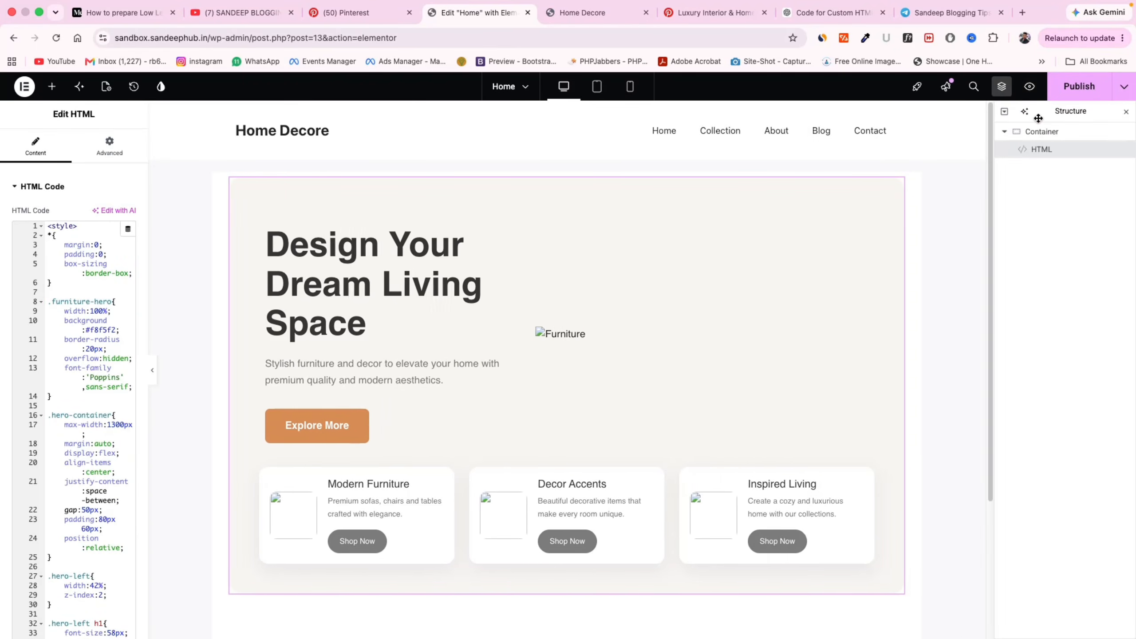
left_click(1037, 131)
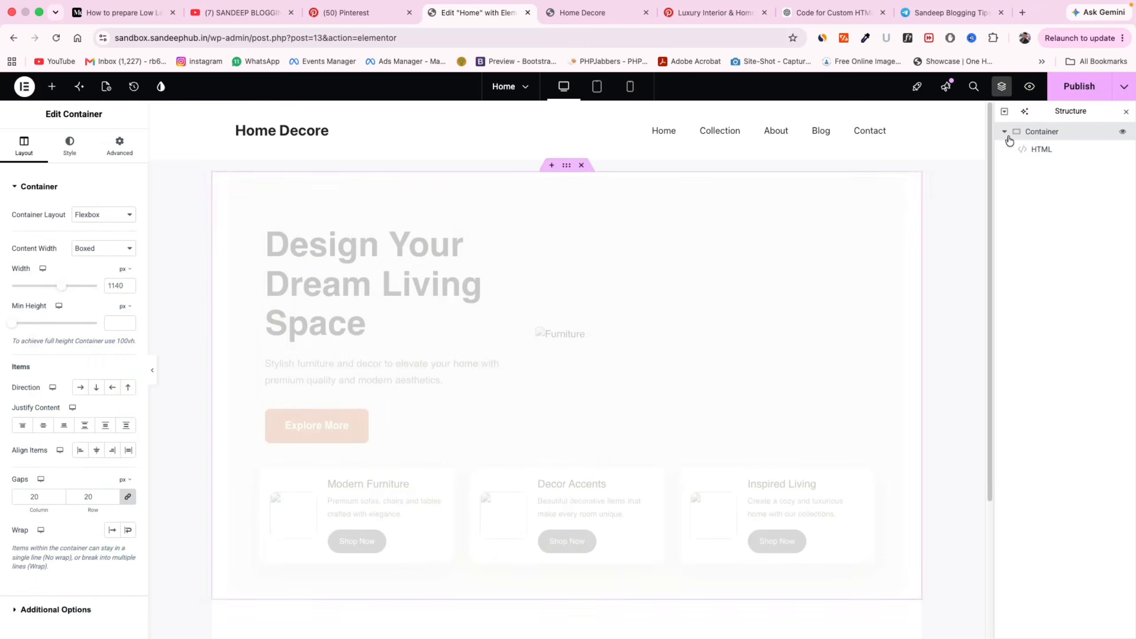
left_click(92, 248)
left_click(91, 262)
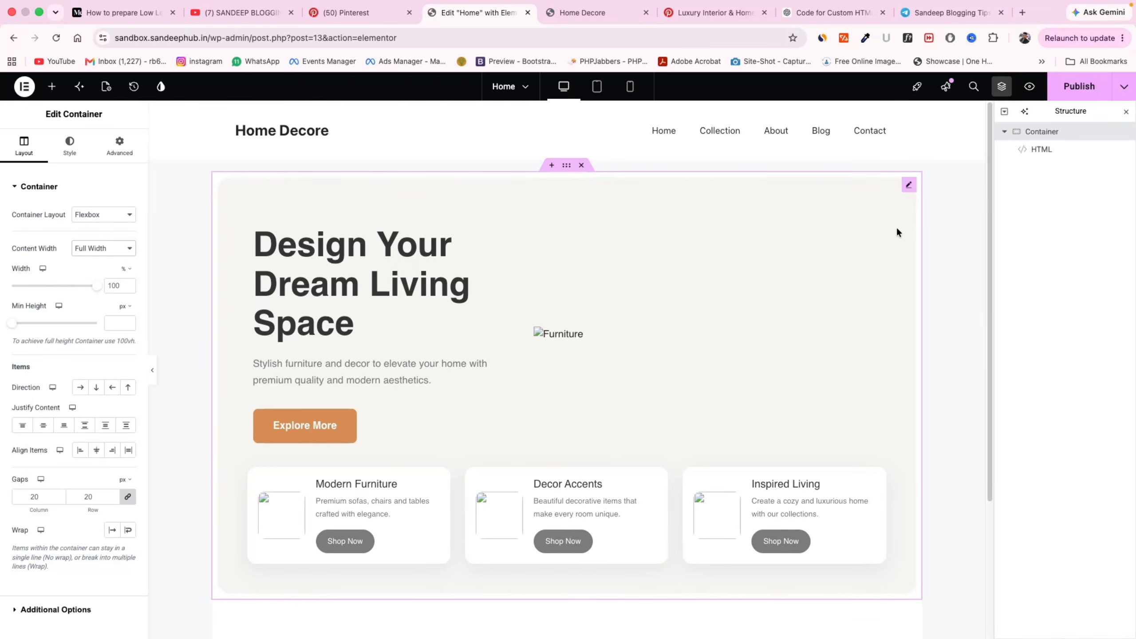
scroll(568, 384, "down", 3)
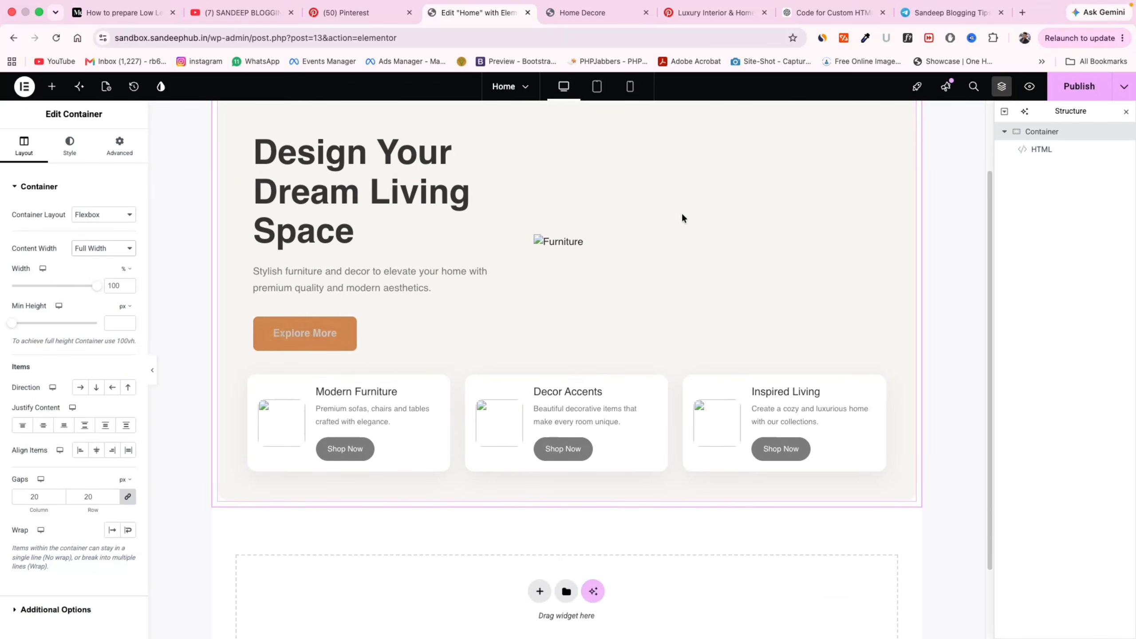
Check the Pinterest design's hero picture and search Google Images for "sofa image" in a new browser tab
left_click(677, 16)
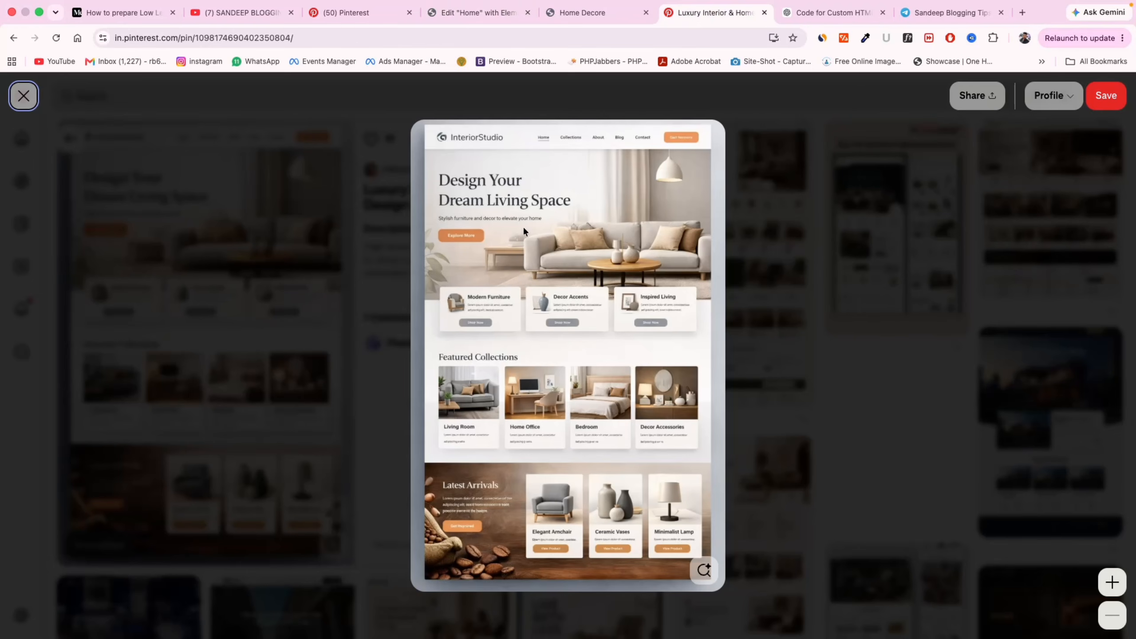
left_click(1020, 13)
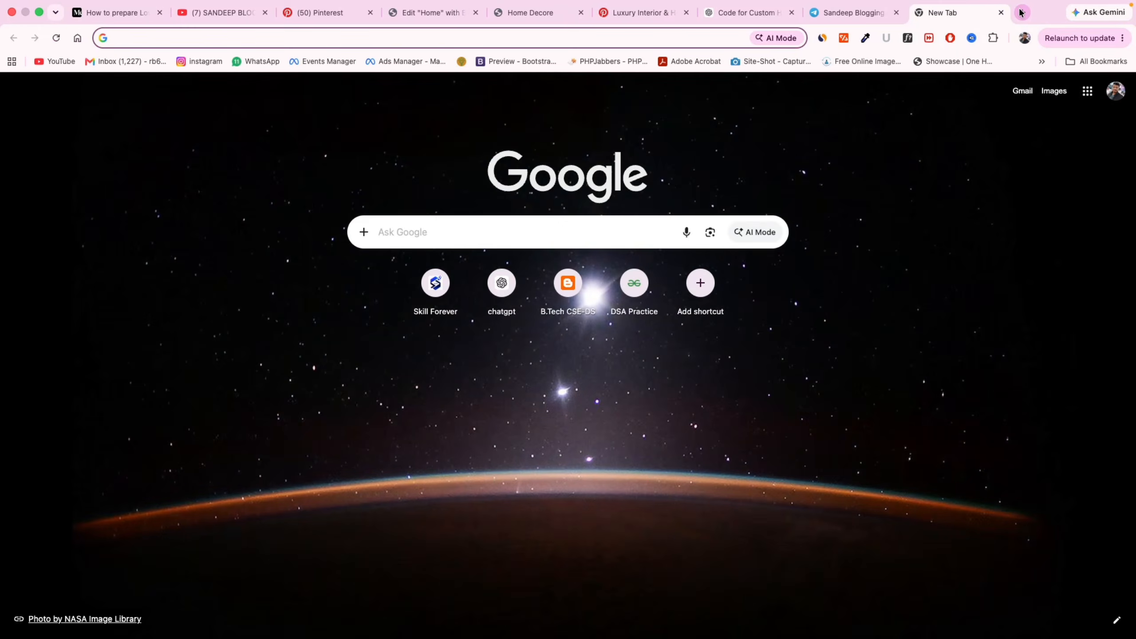
type("sofa image")
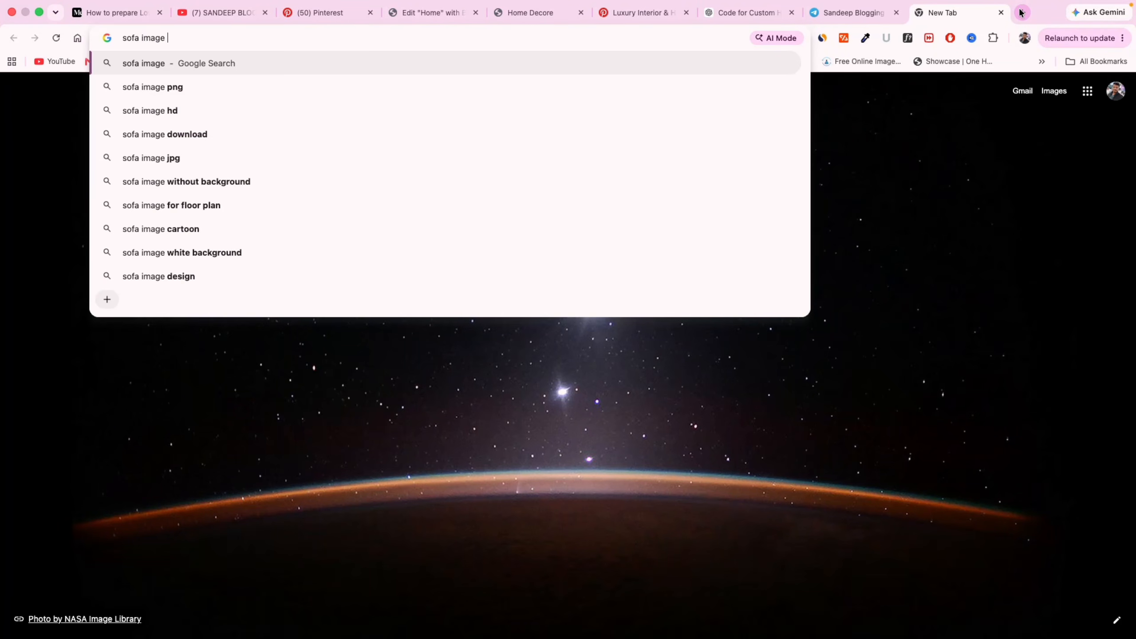
key("Return")
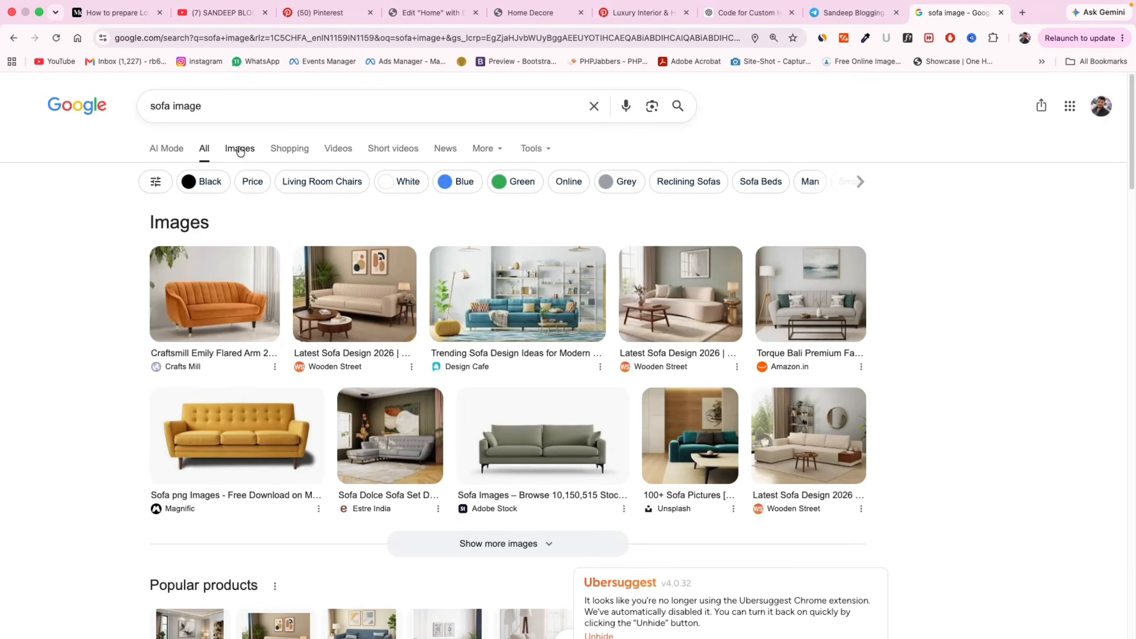
left_click(240, 150)
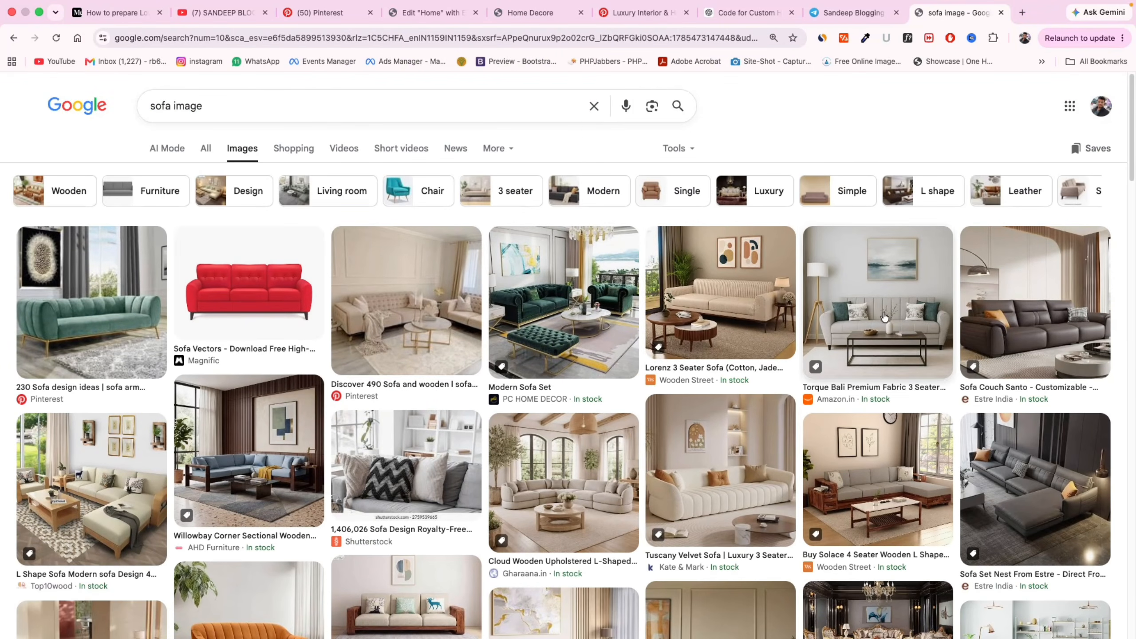
Open the Amazon.in Torque Bali 3 seater sofa result and copy its image address
left_click(903, 319)
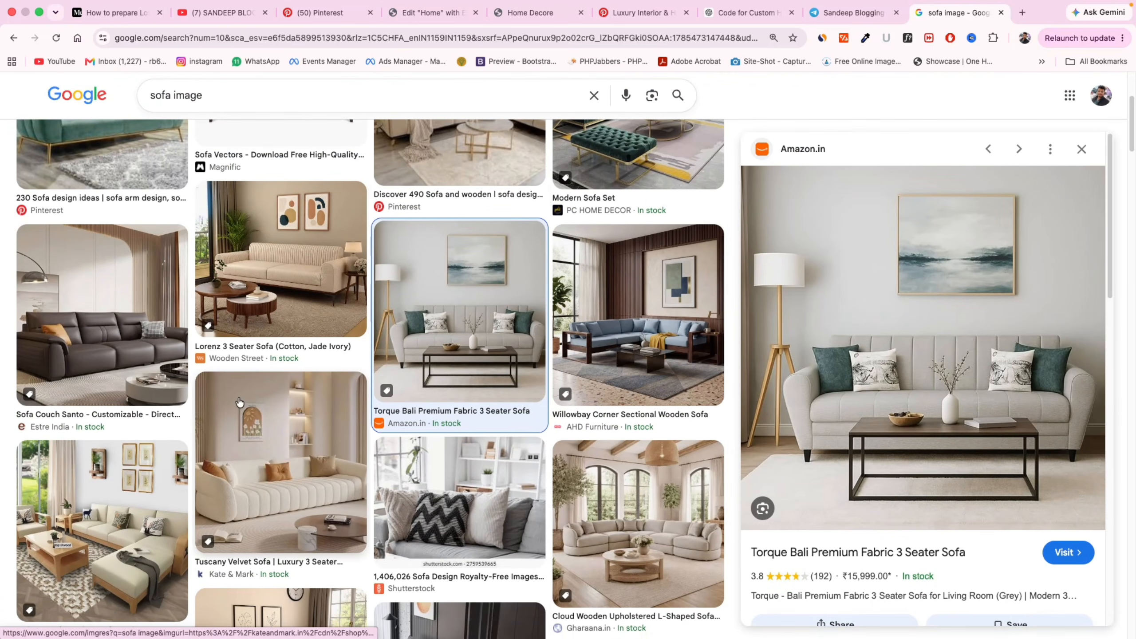
right_click(947, 379)
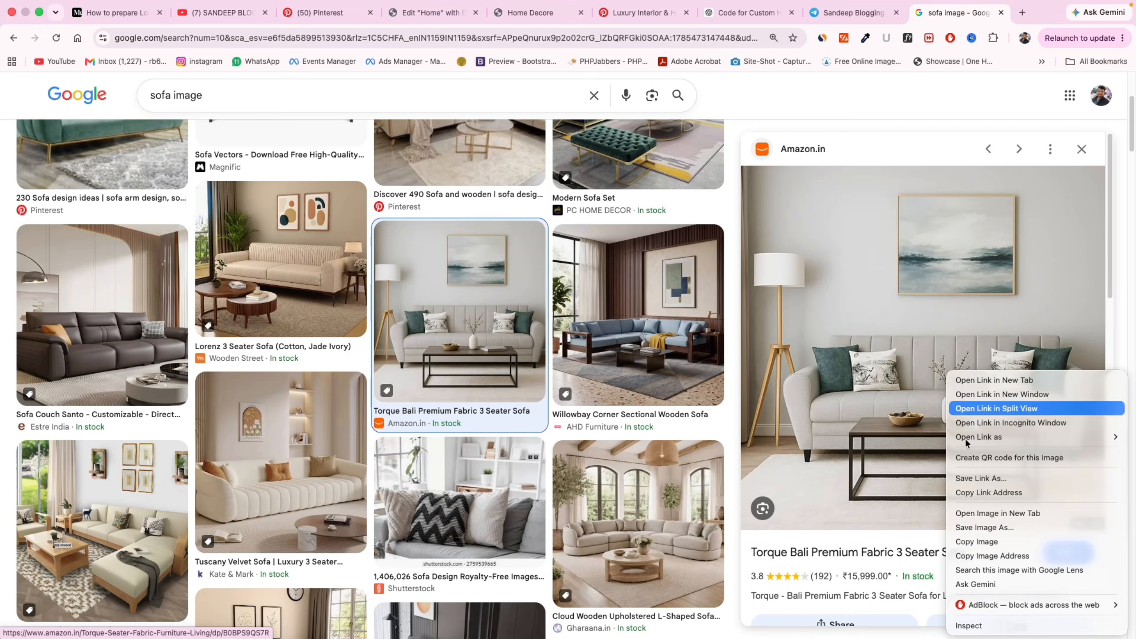
left_click(984, 556)
In the Home page's HTML widget code, replace the YOUR_SOFA_IMAGE_URL placeholder with the copied Amazon image address
left_click(419, 27)
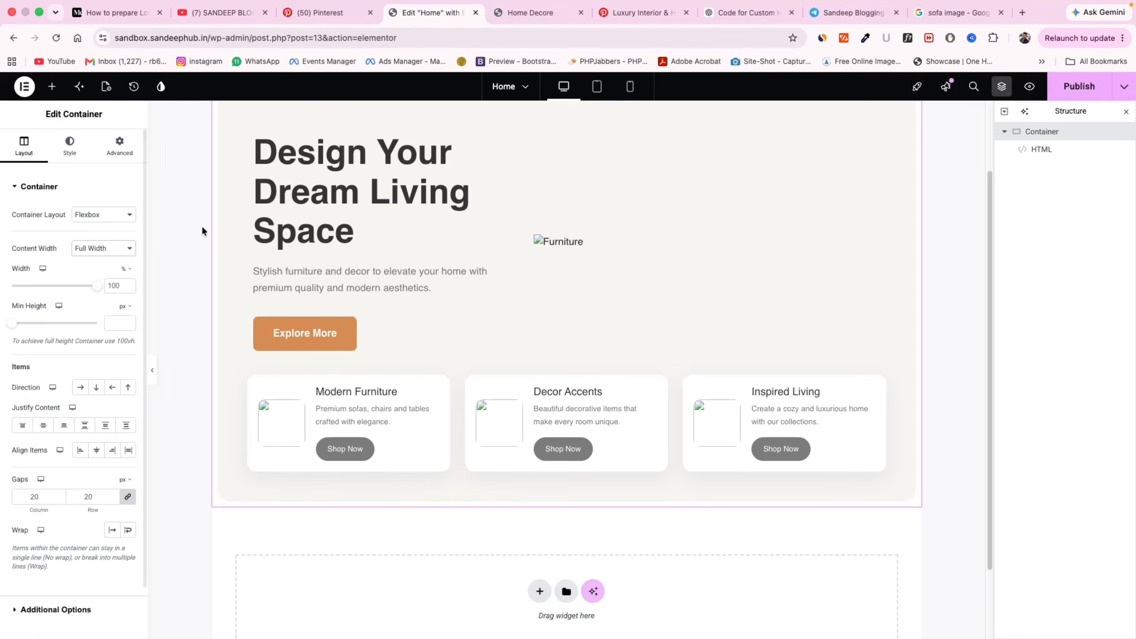
left_click(488, 265)
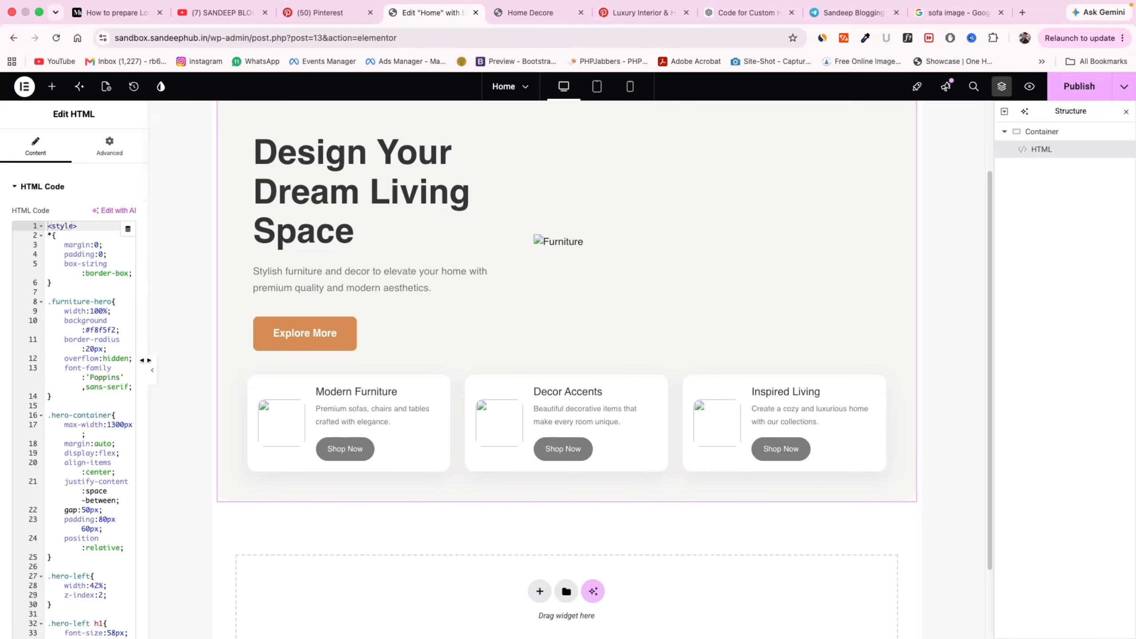
left_click_drag(143, 362, 290, 363)
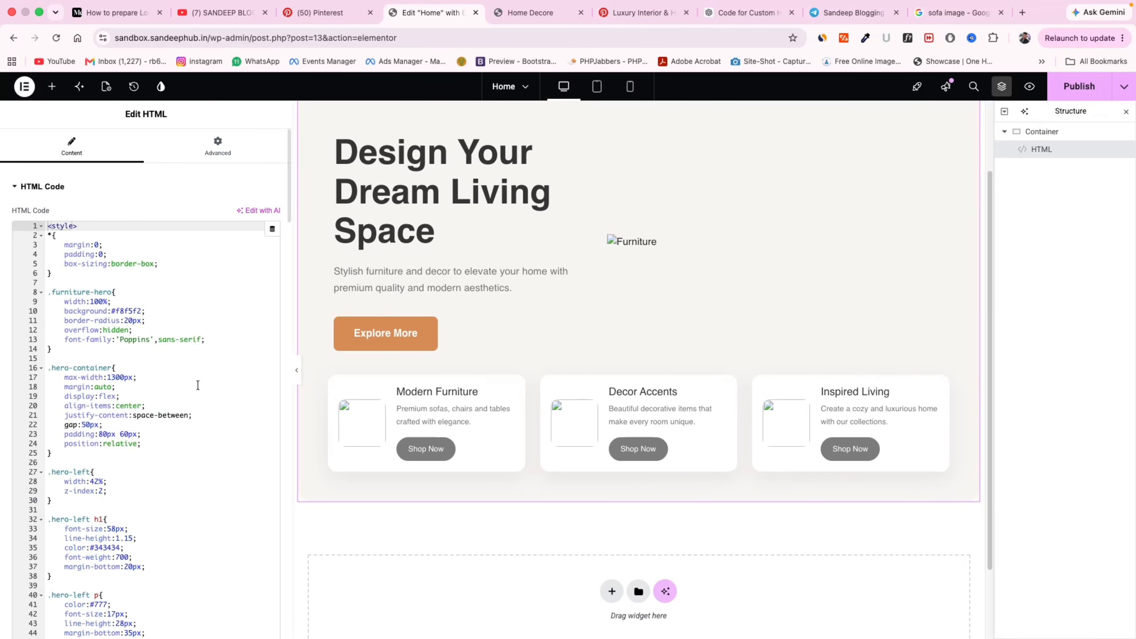
scroll(198, 384, "down", 20)
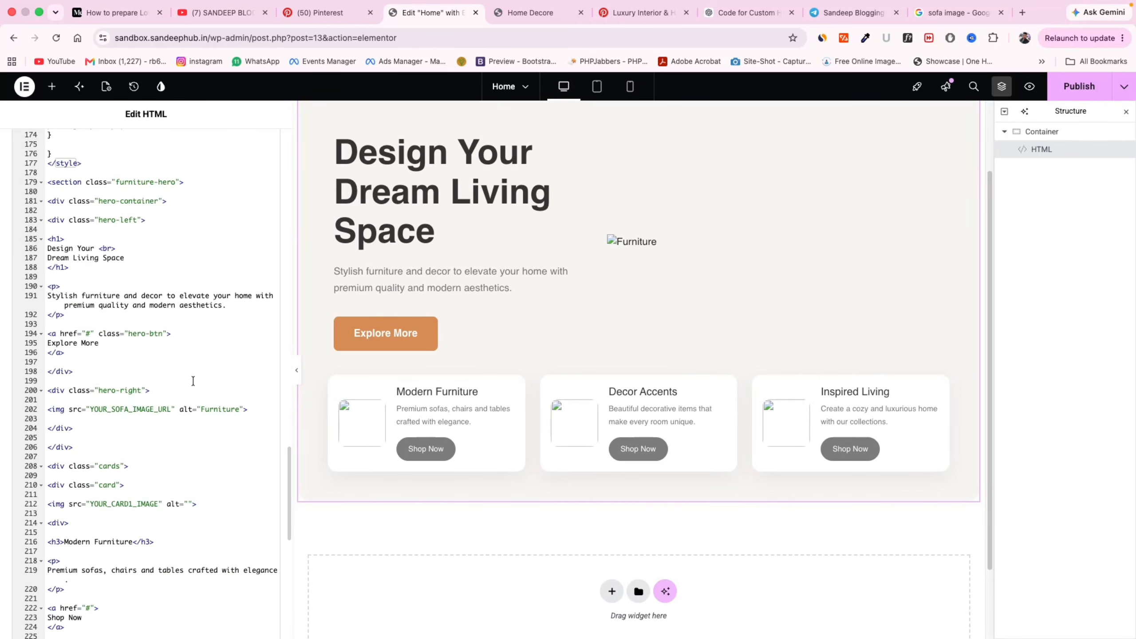
left_click_drag(90, 410, 154, 409)
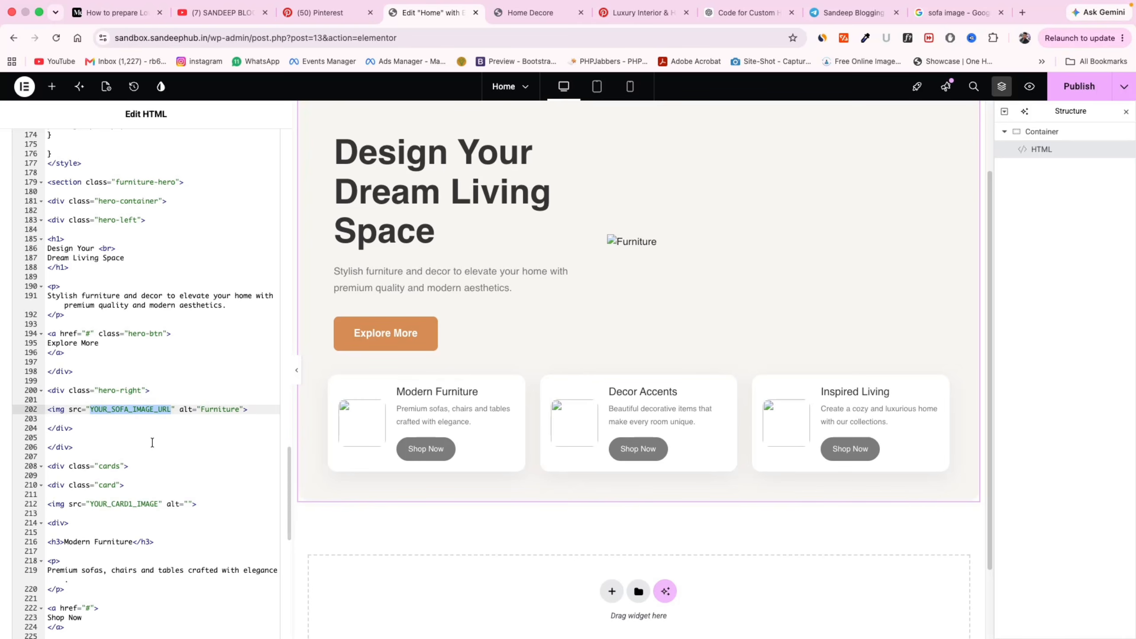
key("super+v")
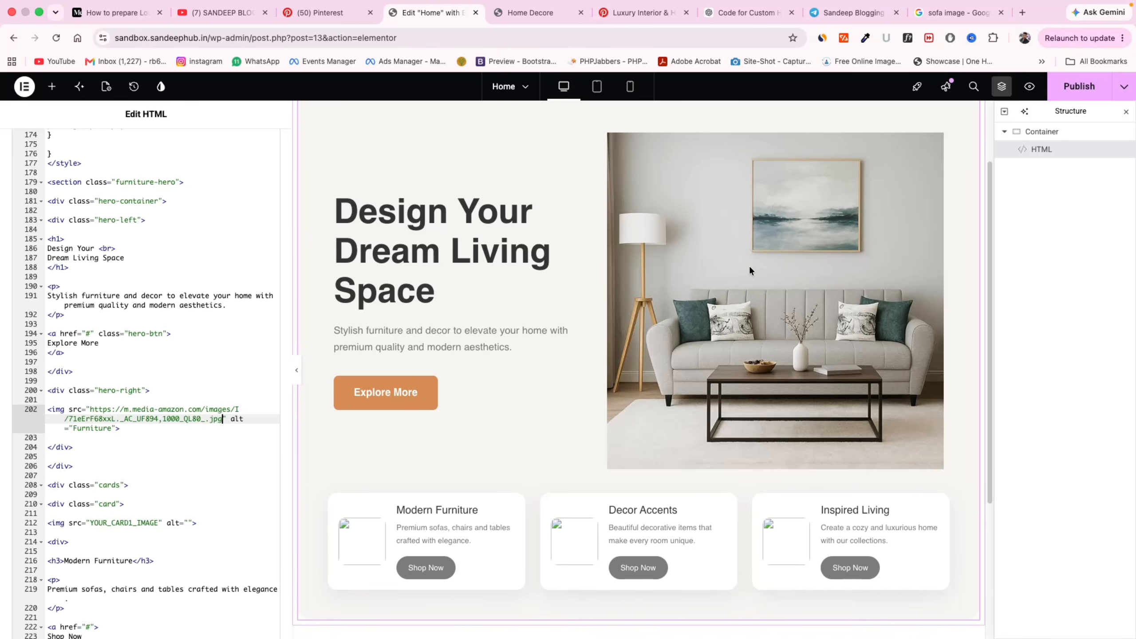
Search Google Images for "sofa image rectangle" and copy the image address of IndiaMART's wooden rectangular sofa set
left_click(957, 12)
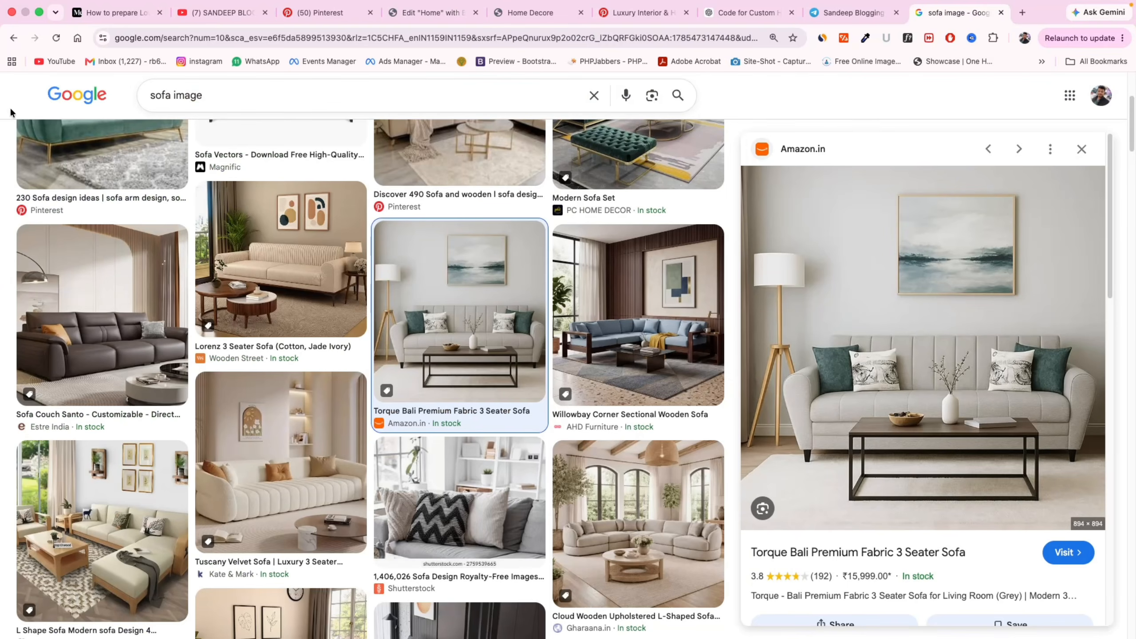
left_click(214, 99)
type("rect")
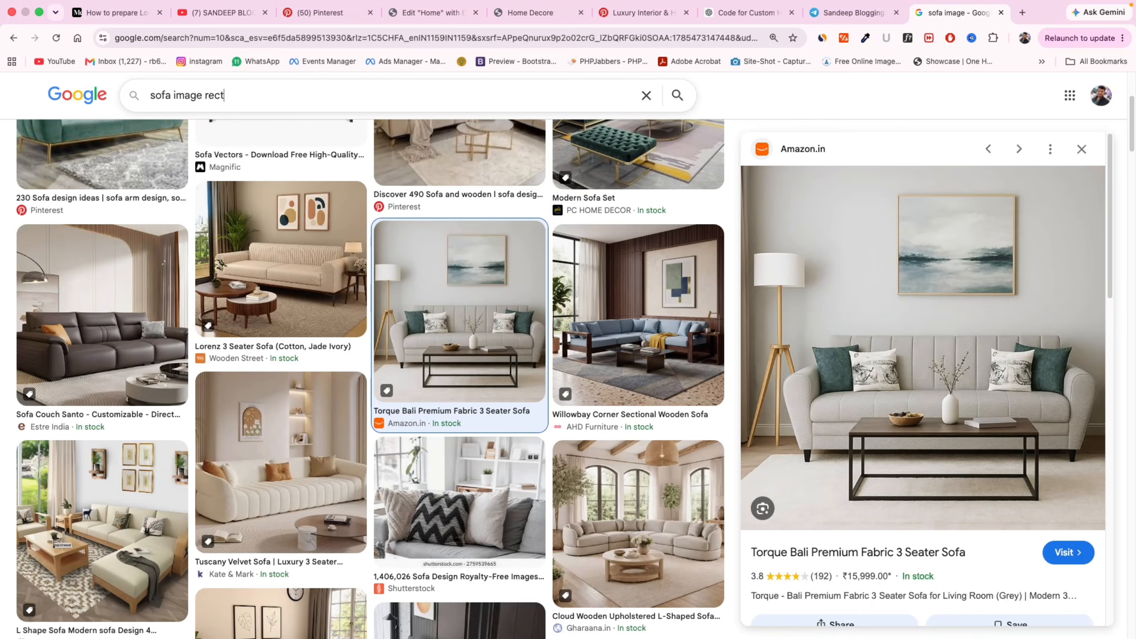
type("angle")
key("Return")
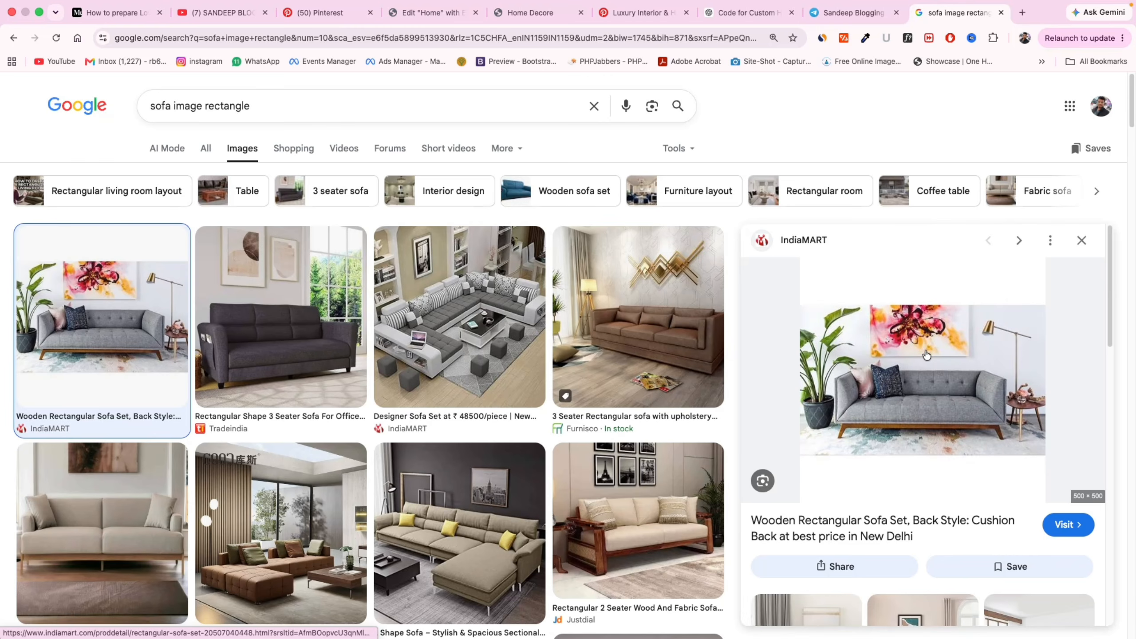
right_click(926, 353)
left_click(972, 537)
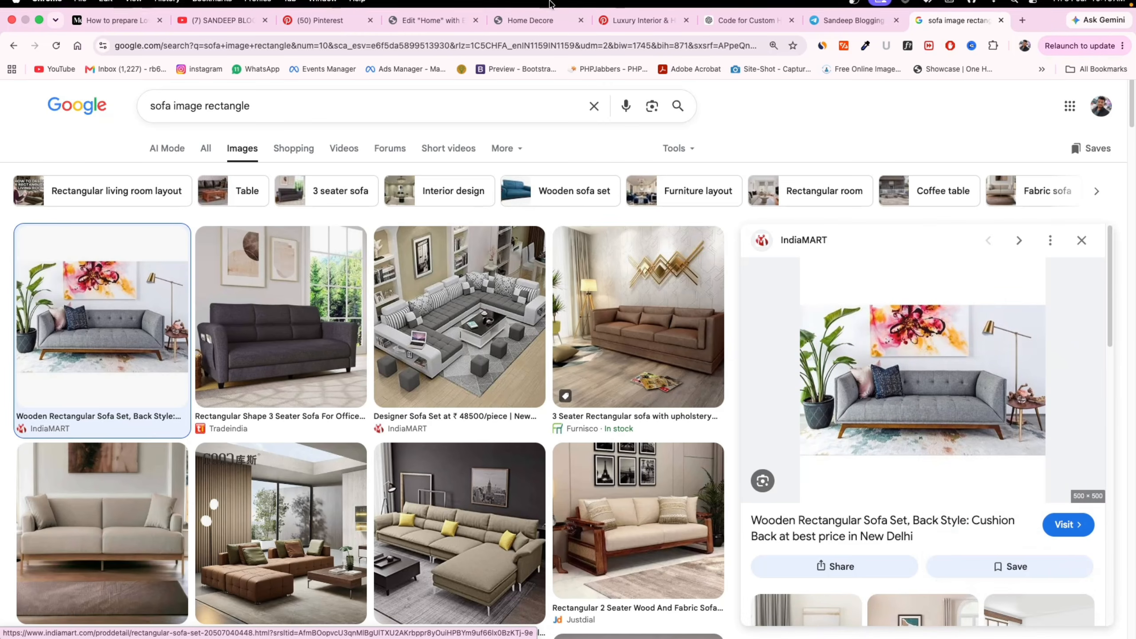
Replace the Amazon address in the hero image's source with the copied rectangular-sofa-set.jpg address
left_click(425, 30)
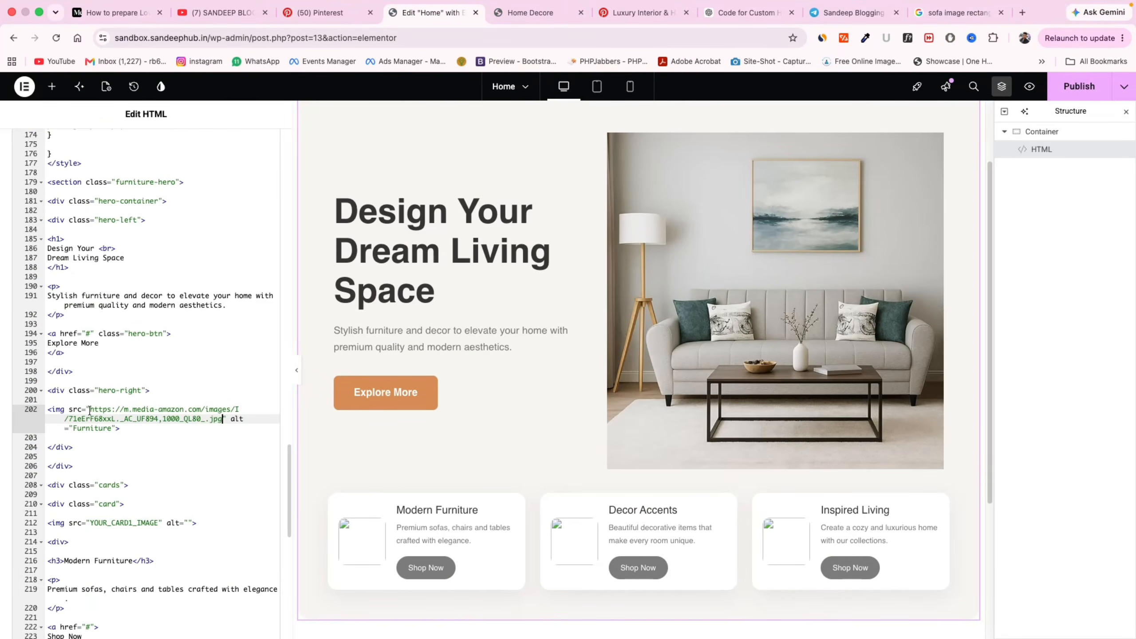
left_click_drag(89, 410, 218, 419)
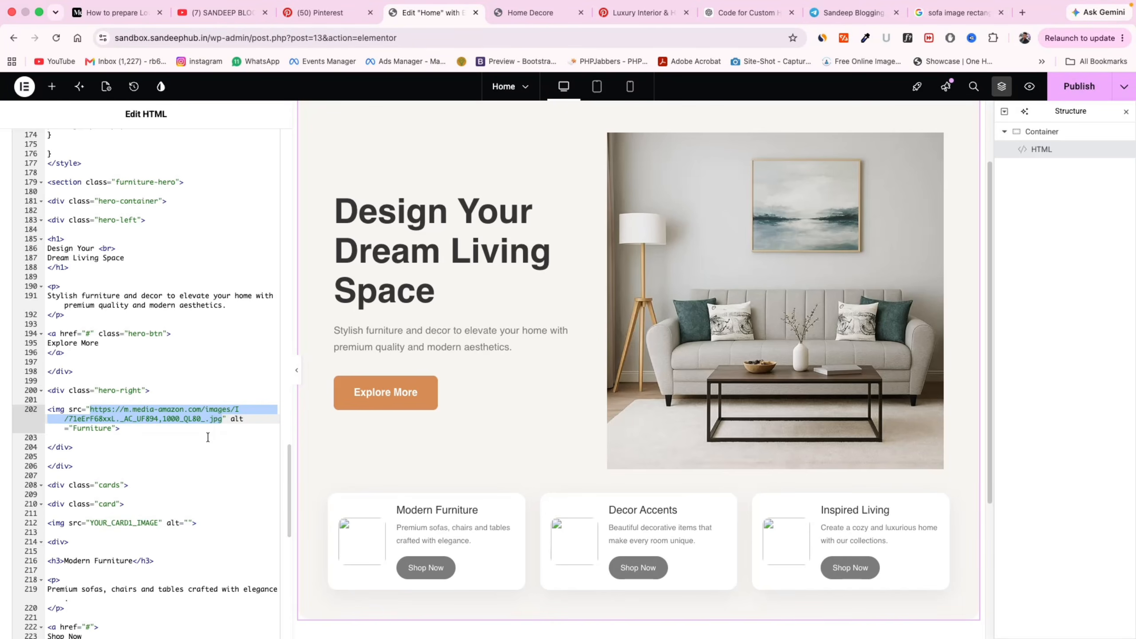
key("super+v")
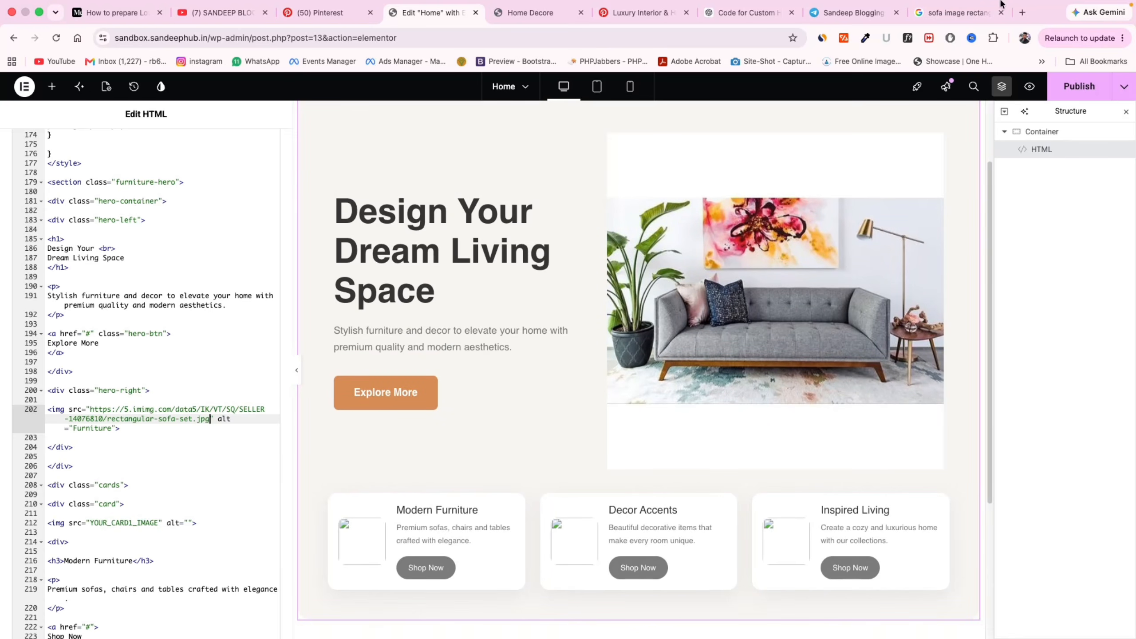
Browse the other sofa results, return to IndiaMART's wooden rectangular sofa, and save its picture as rectangular-sofa-set in Downloads
left_click(958, 25)
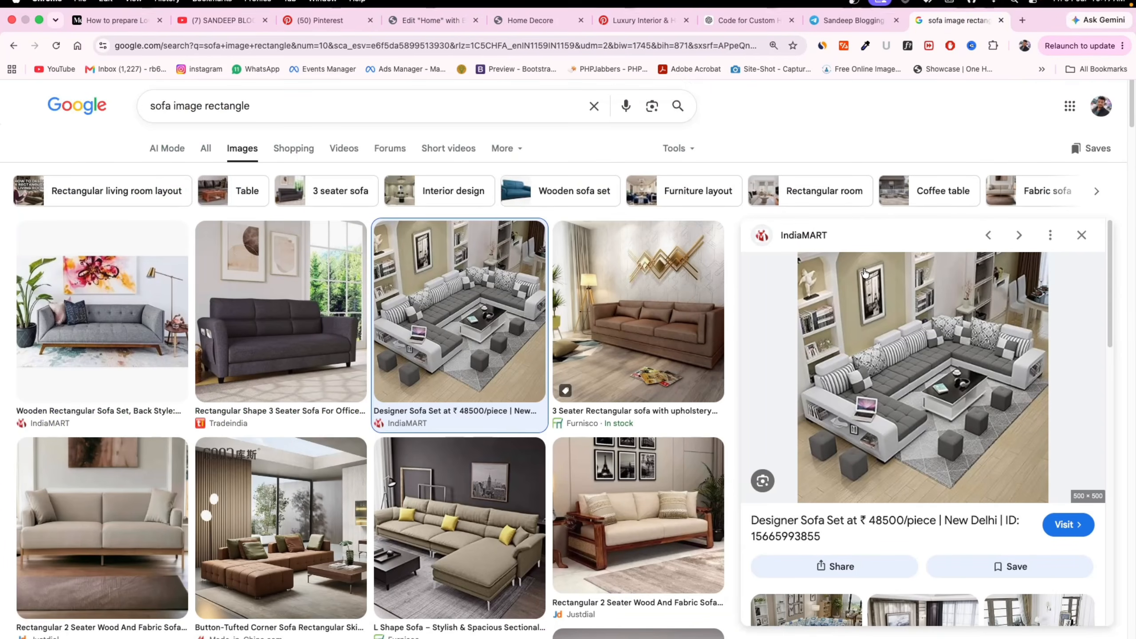
left_click(44, 285)
scroll(917, 349, "down", 5)
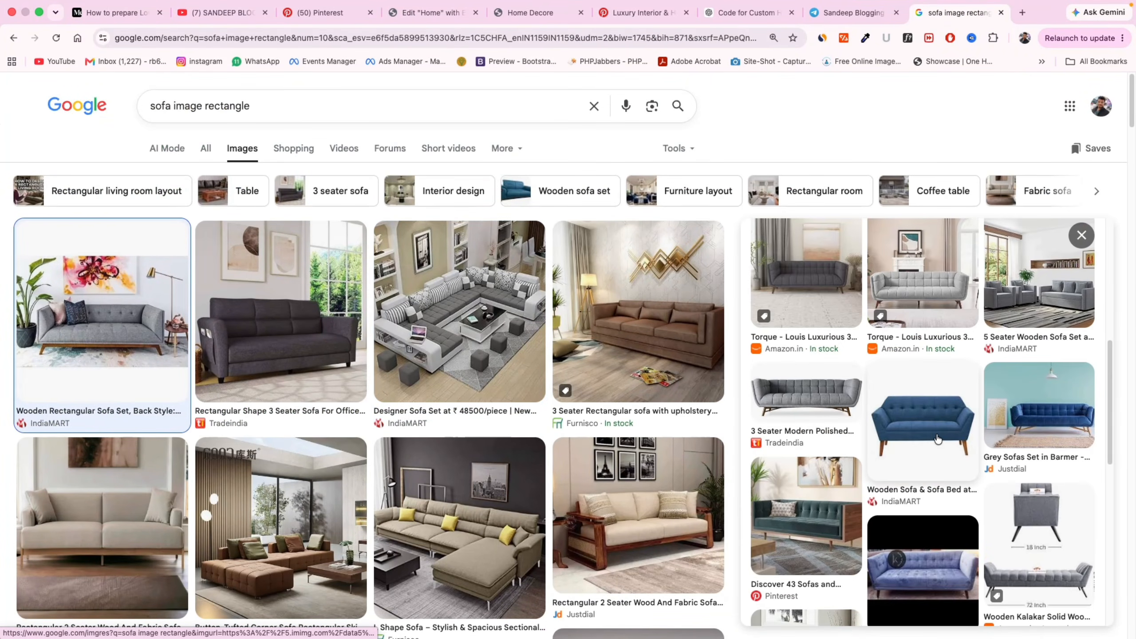
left_click(938, 439)
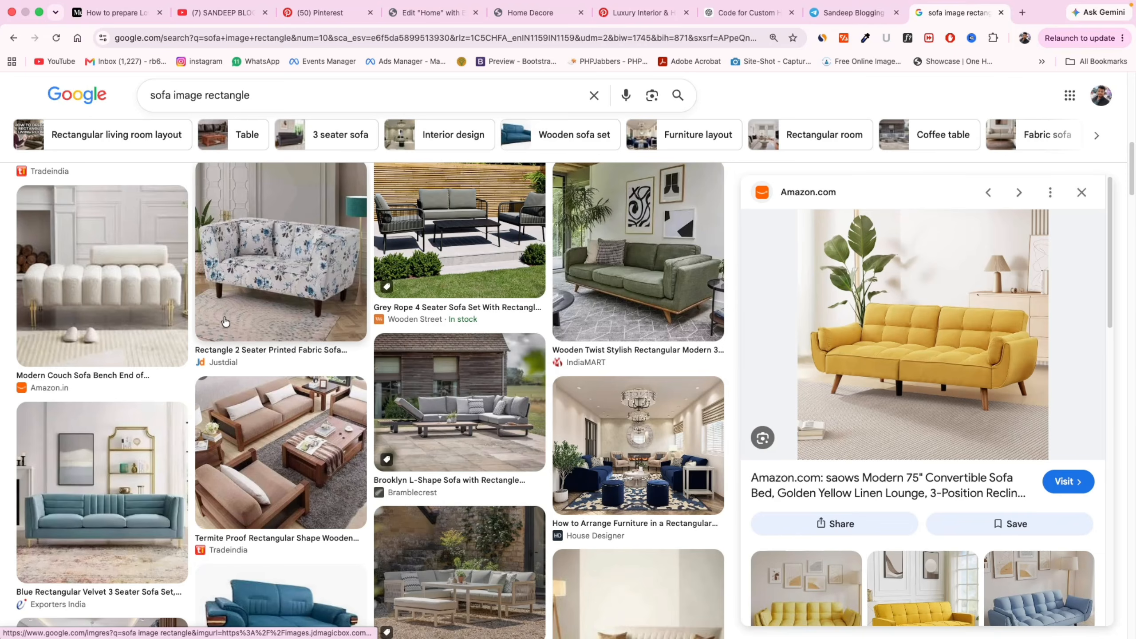
scroll(201, 323, "up", 10)
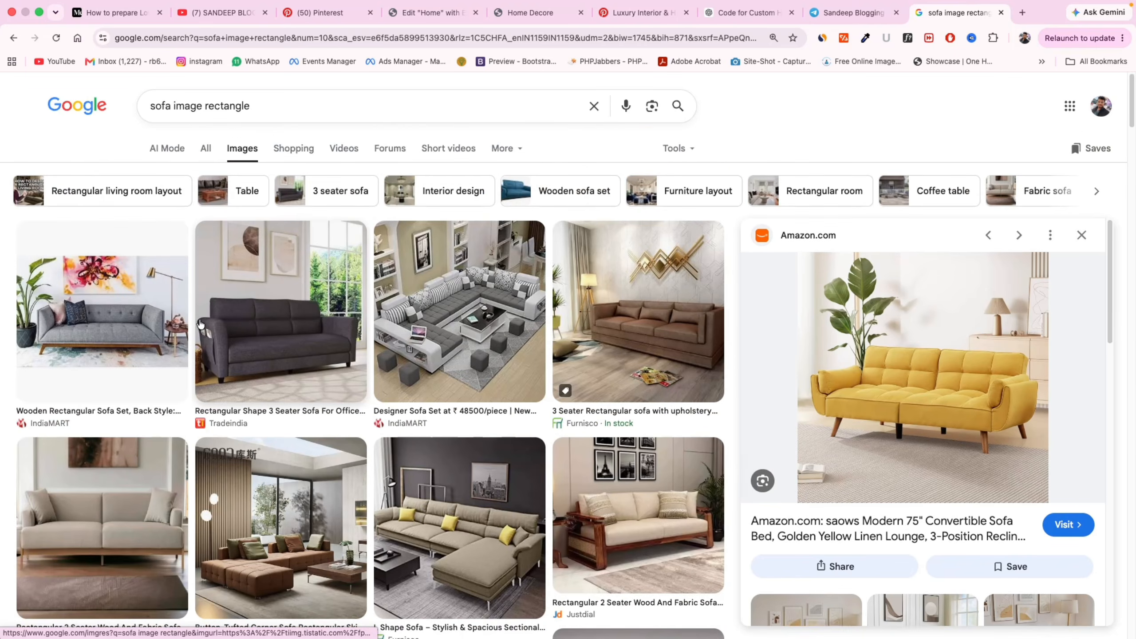
left_click(179, 320)
right_click(857, 361)
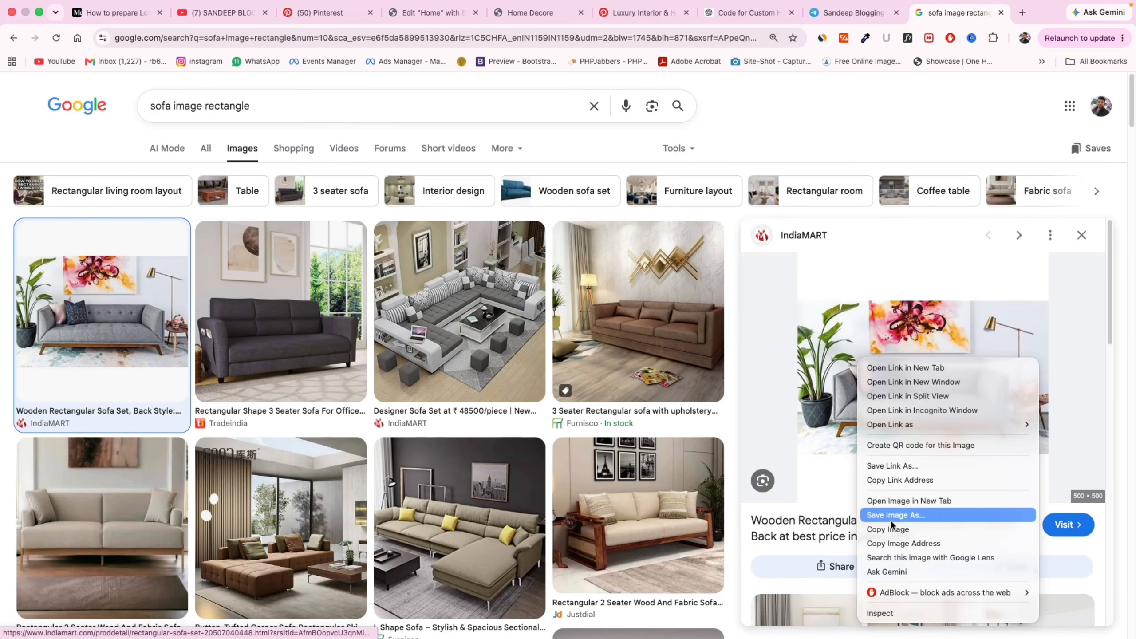
left_click(892, 520)
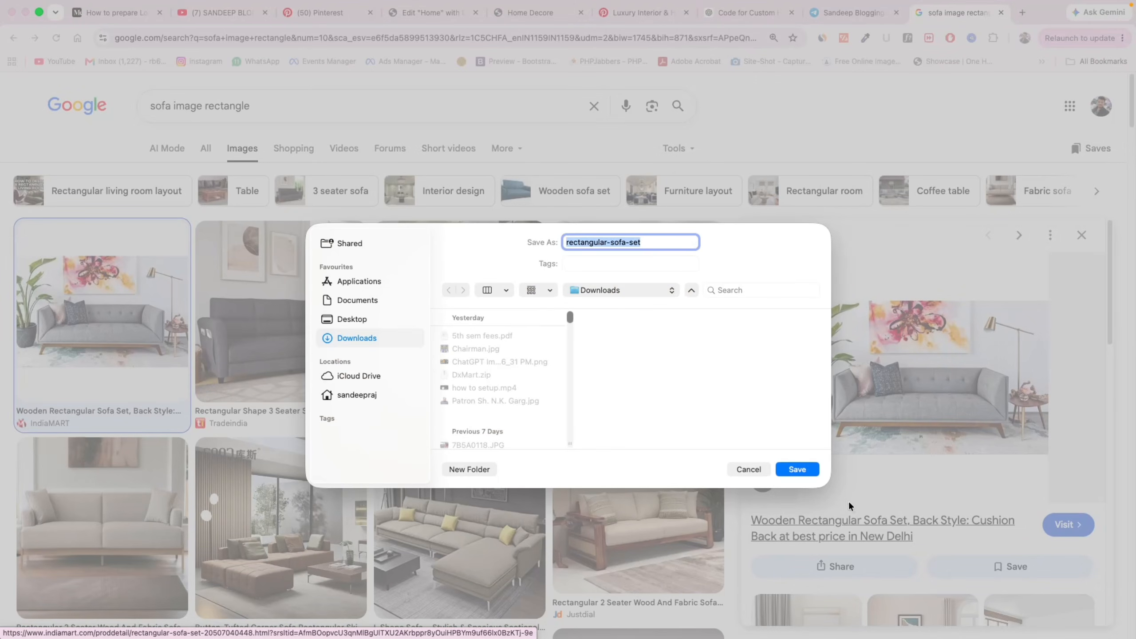
left_click(797, 469)
Open the Media Library from the WordPress dashboard and upload the downloaded rectangular-sofa-set.jpg
left_click(429, 14)
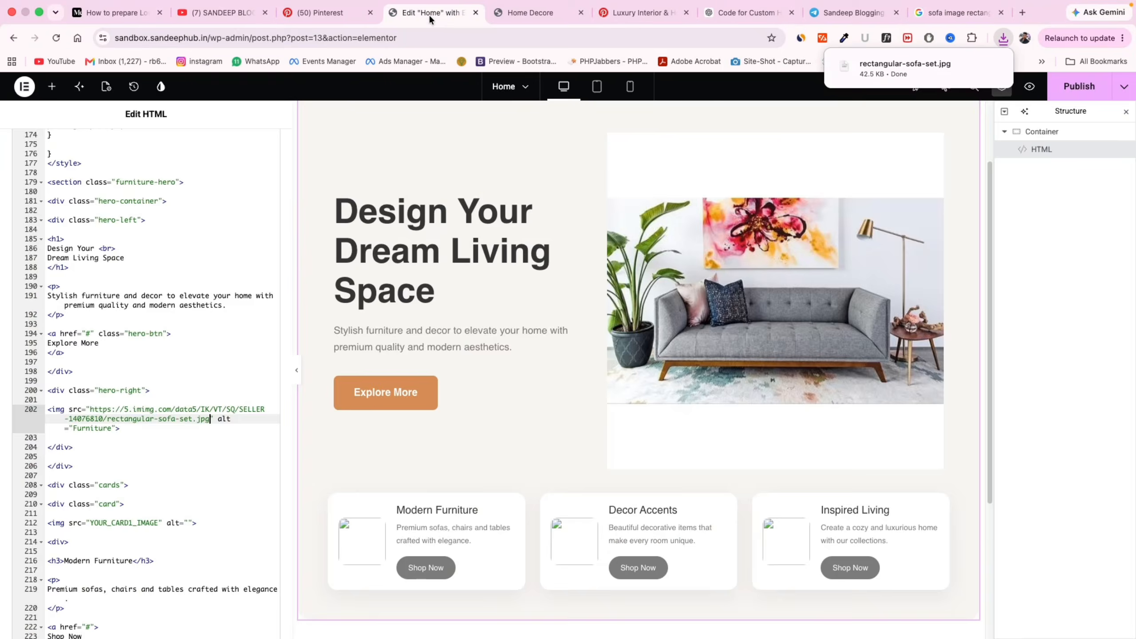
left_click(530, 13)
mouse_move(63, 82)
left_click(45, 102)
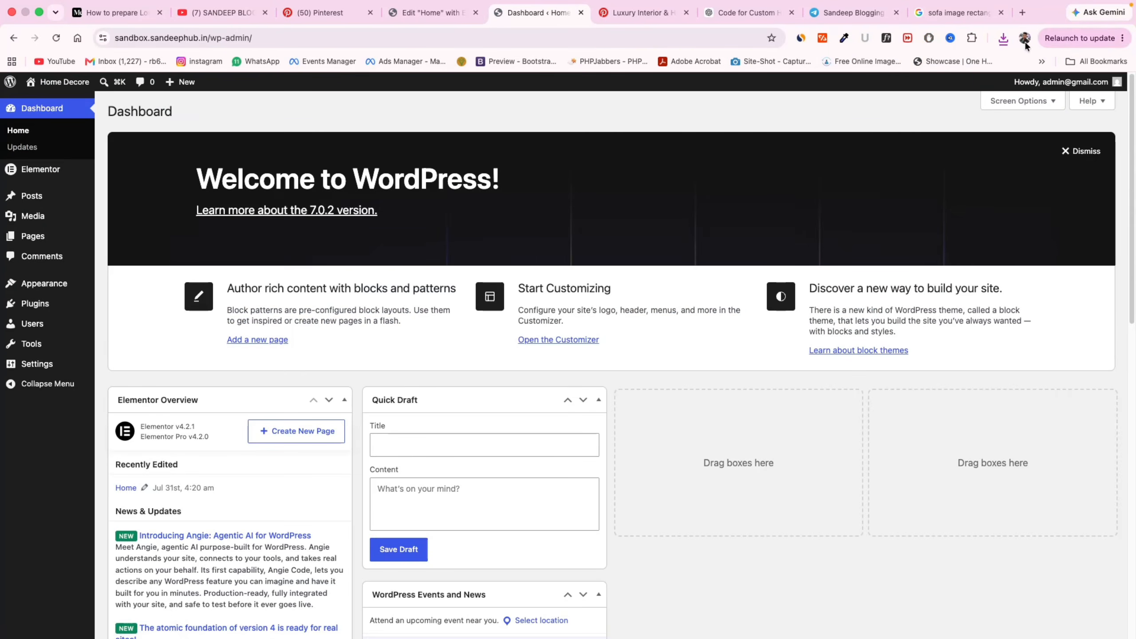
left_click(118, 218)
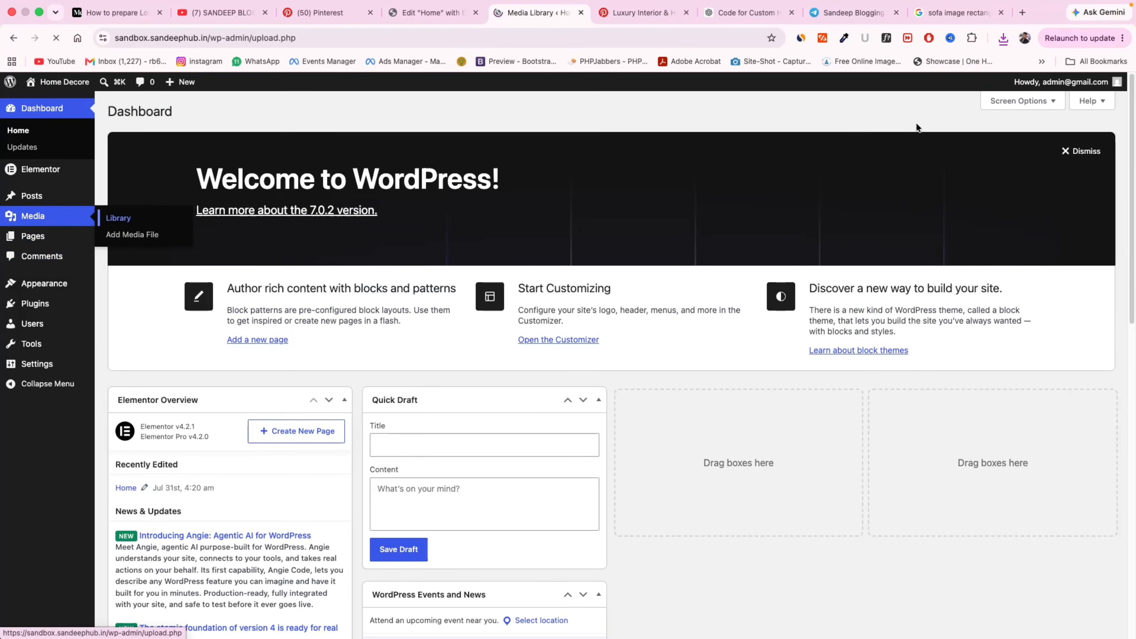
left_click(1007, 41)
left_click_drag(915, 92, 240, 337)
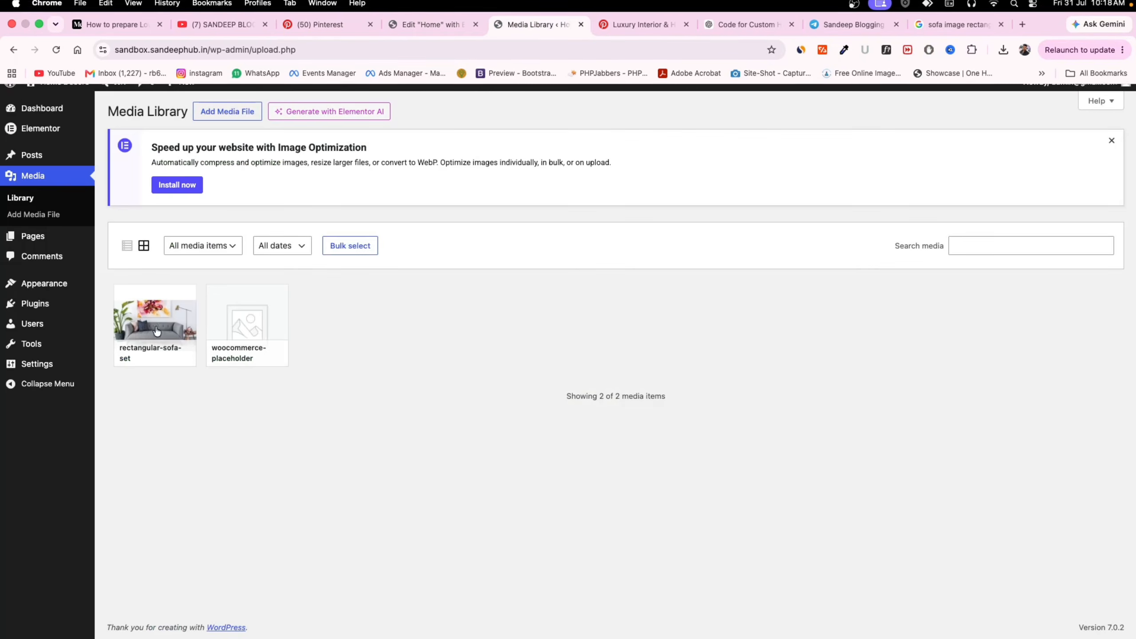
Edit the uploaded rectangular-sofa-set image and crop off its white bands, keeping an area of about 499 × 305 pixels
left_click(144, 326)
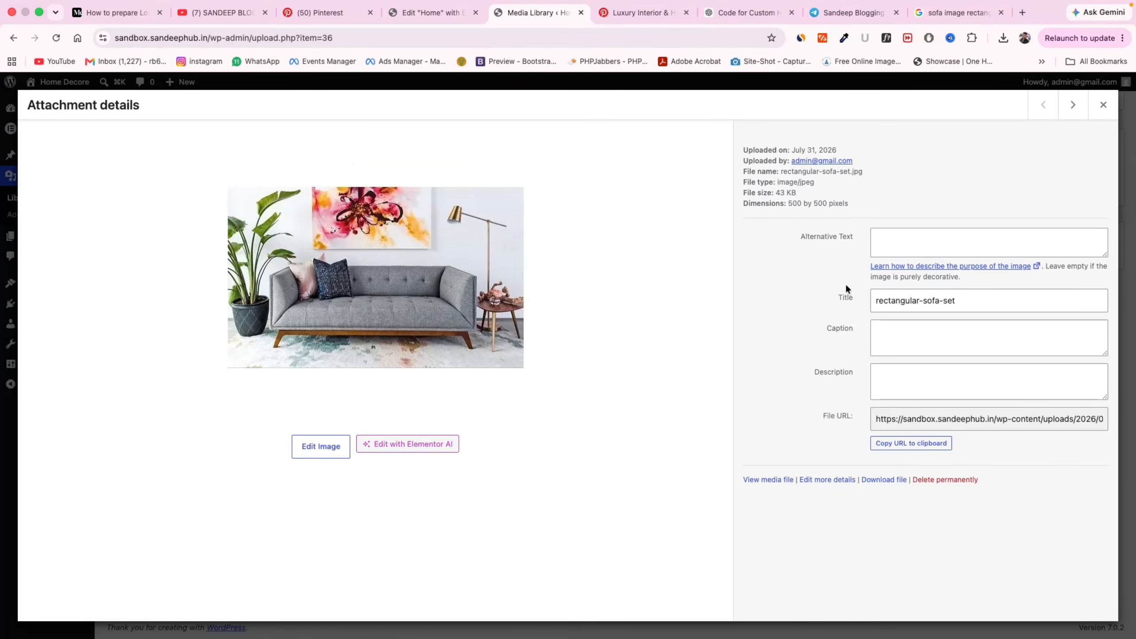
left_click(334, 453)
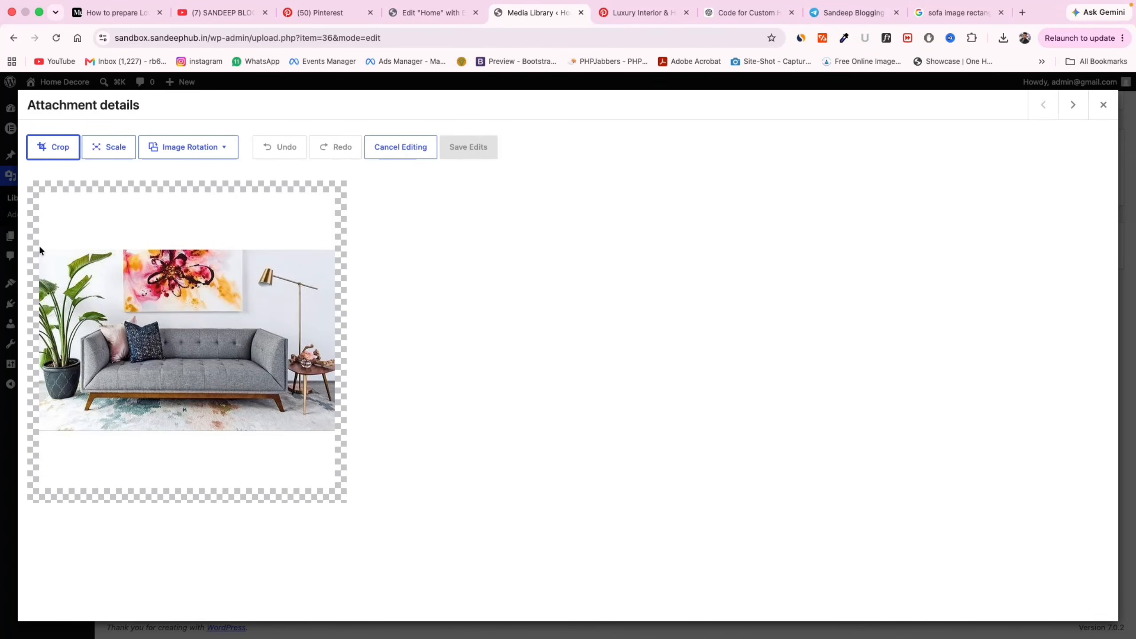
left_click_drag(39, 246, 334, 430)
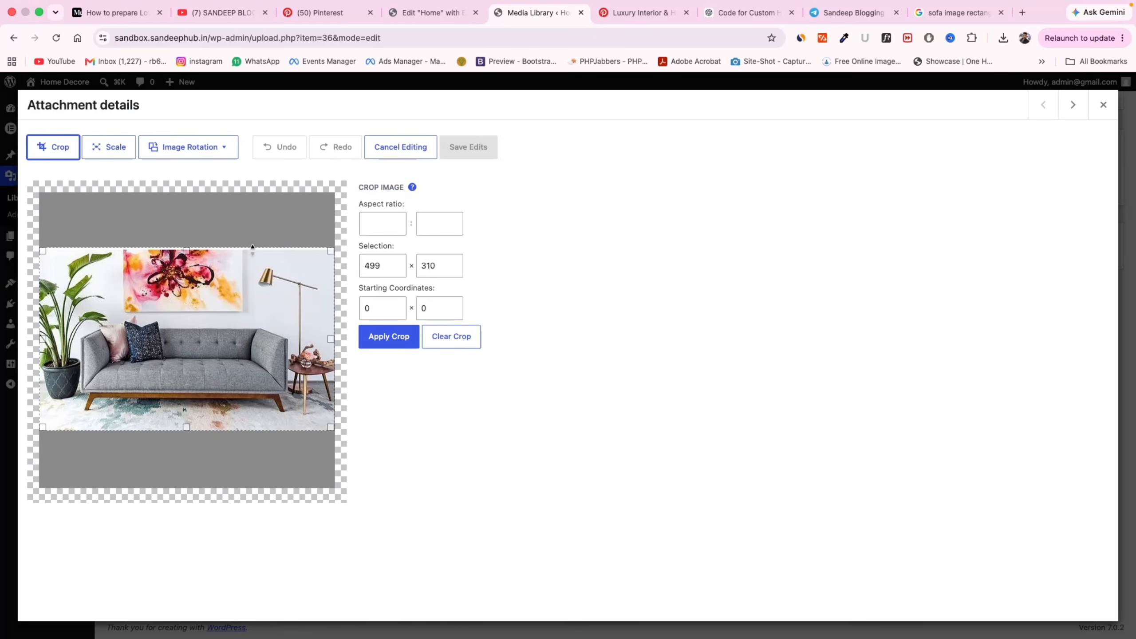
left_click_drag(252, 247, 252, 250)
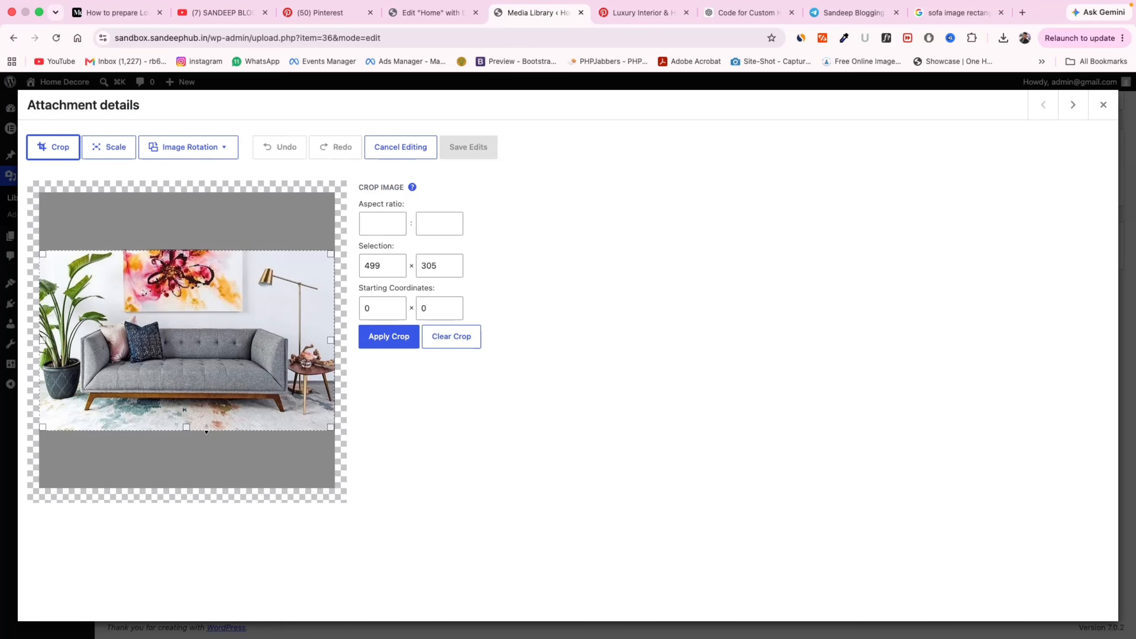
left_click(374, 341)
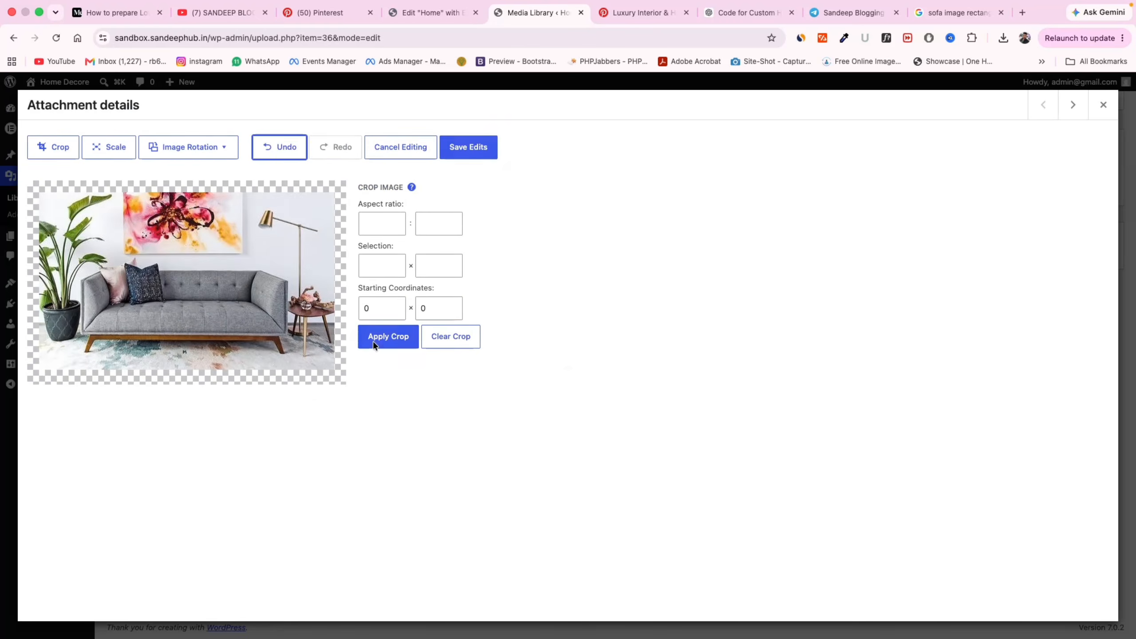
Save the cropped sofa image and replace the hero image's source in the Home page HTML with its copied file URL
left_click(461, 153)
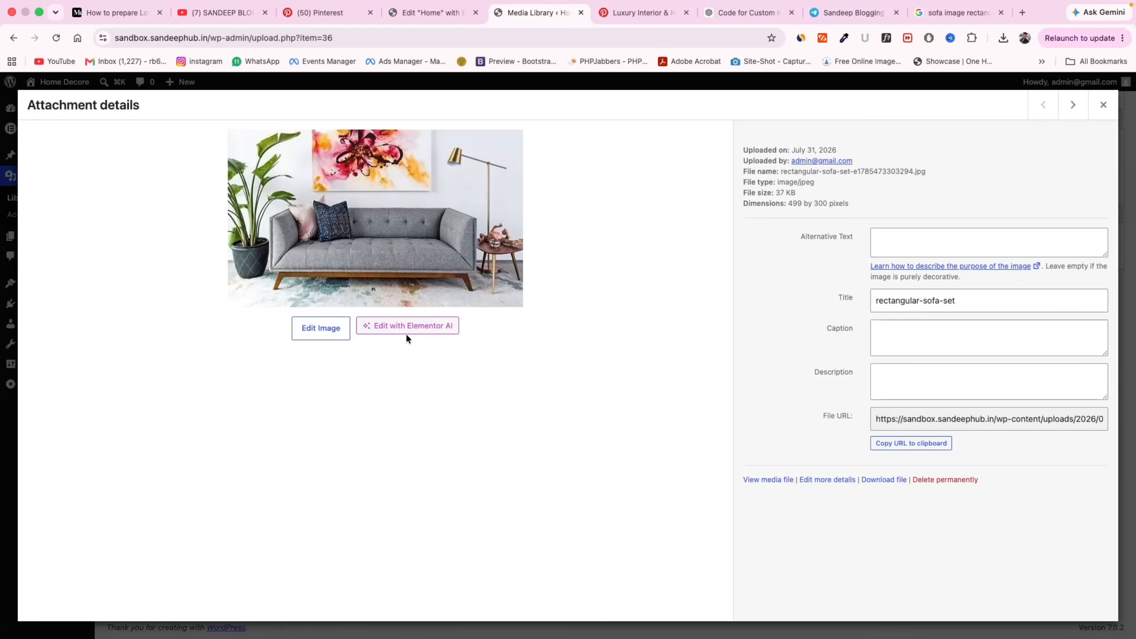
left_click(928, 444)
left_click(412, 13)
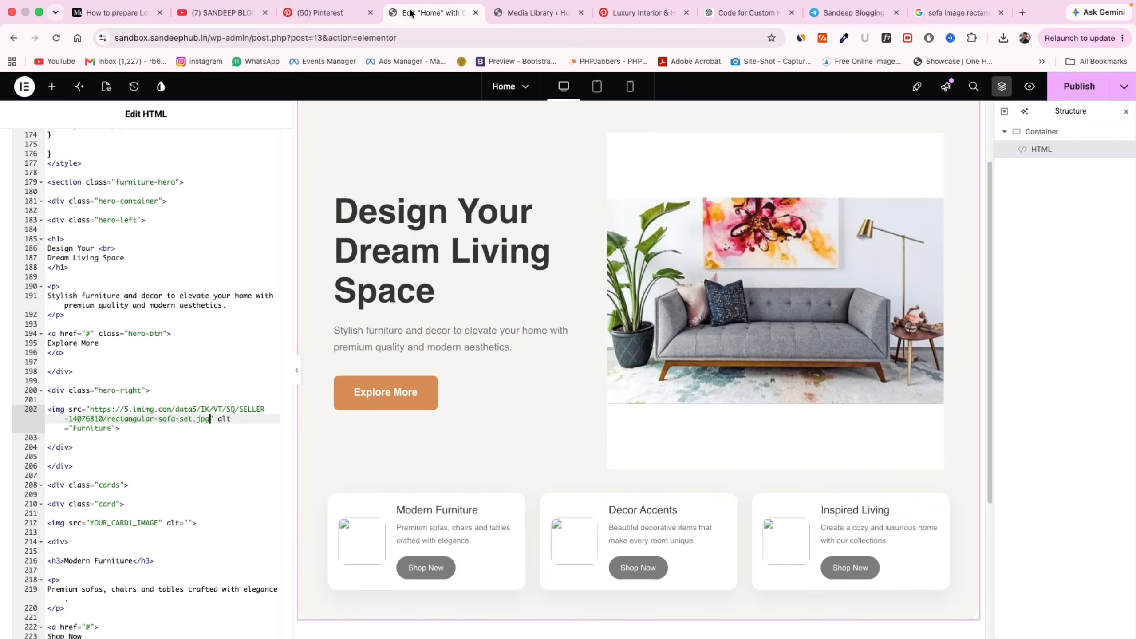
left_click_drag(209, 421, 99, 409)
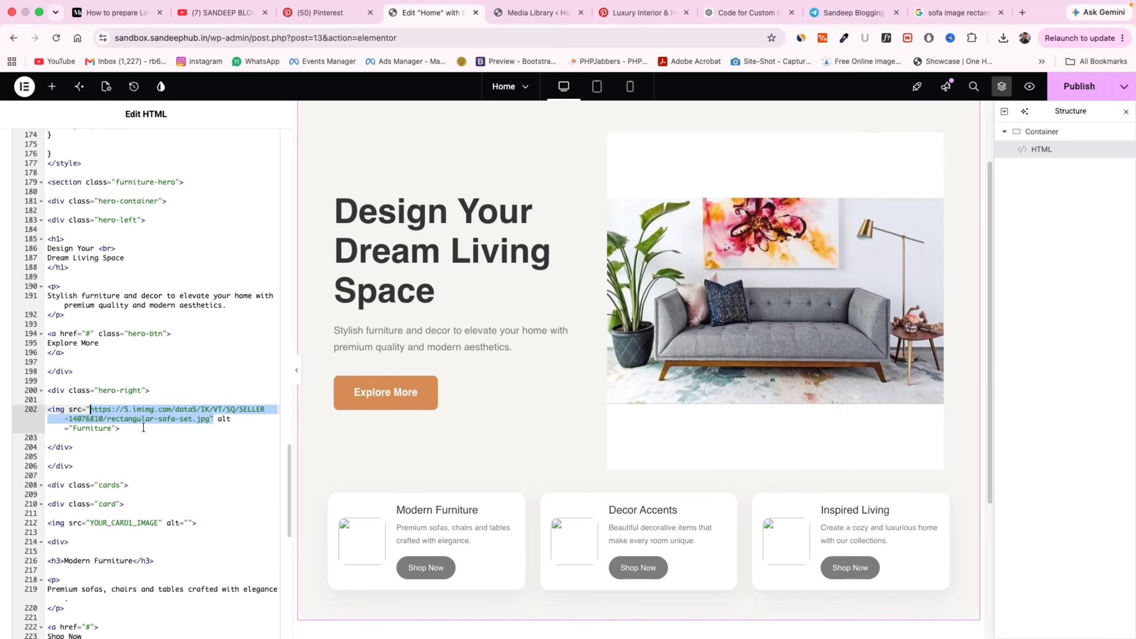
key("super+v")
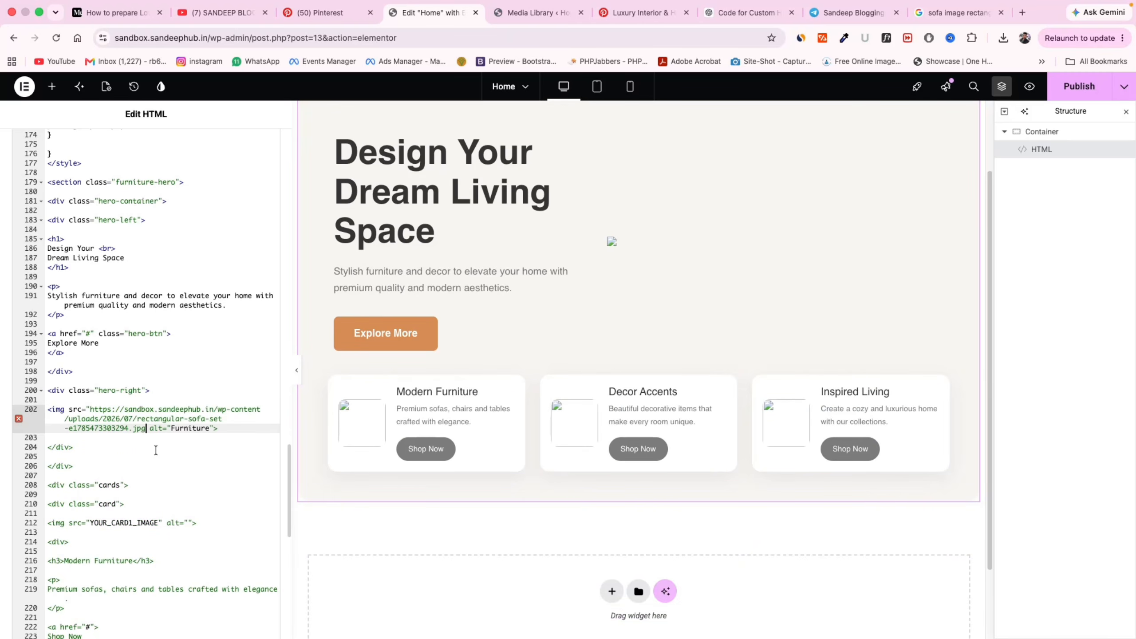
type("\"")
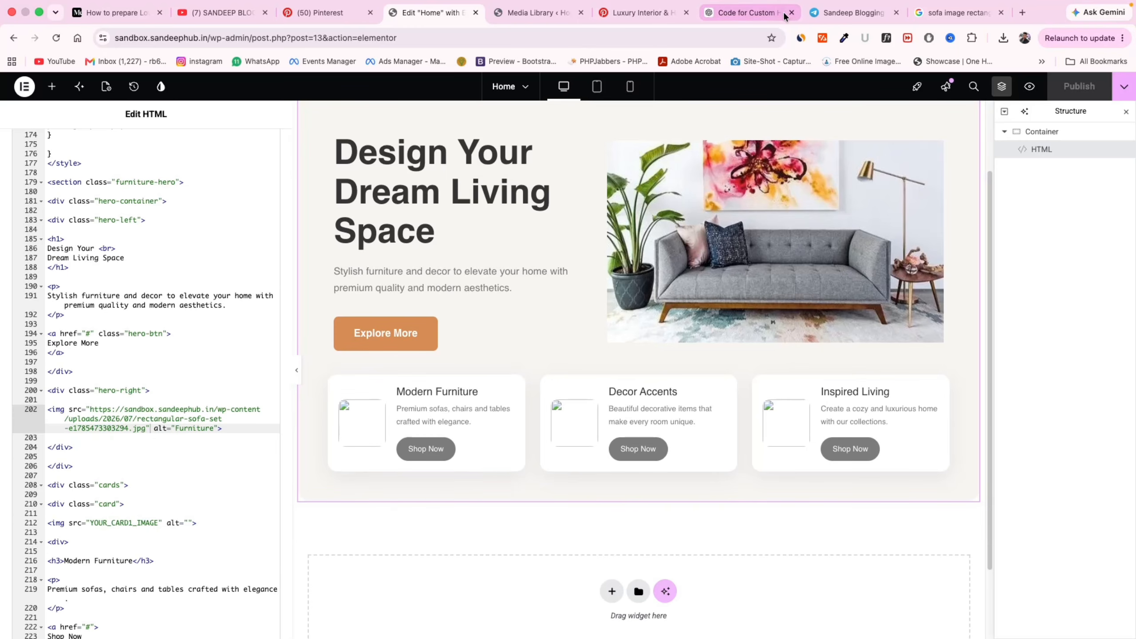
Check the Pinterest design's card images and search Google Images for "furniture image circle"
left_click(648, 13)
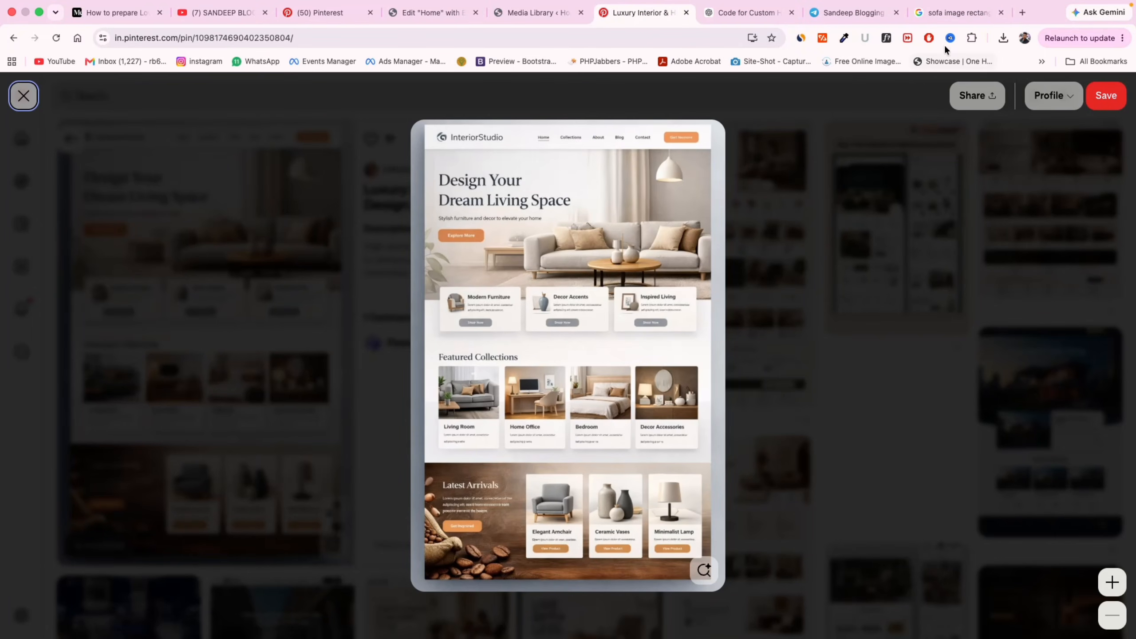
left_click(954, 12)
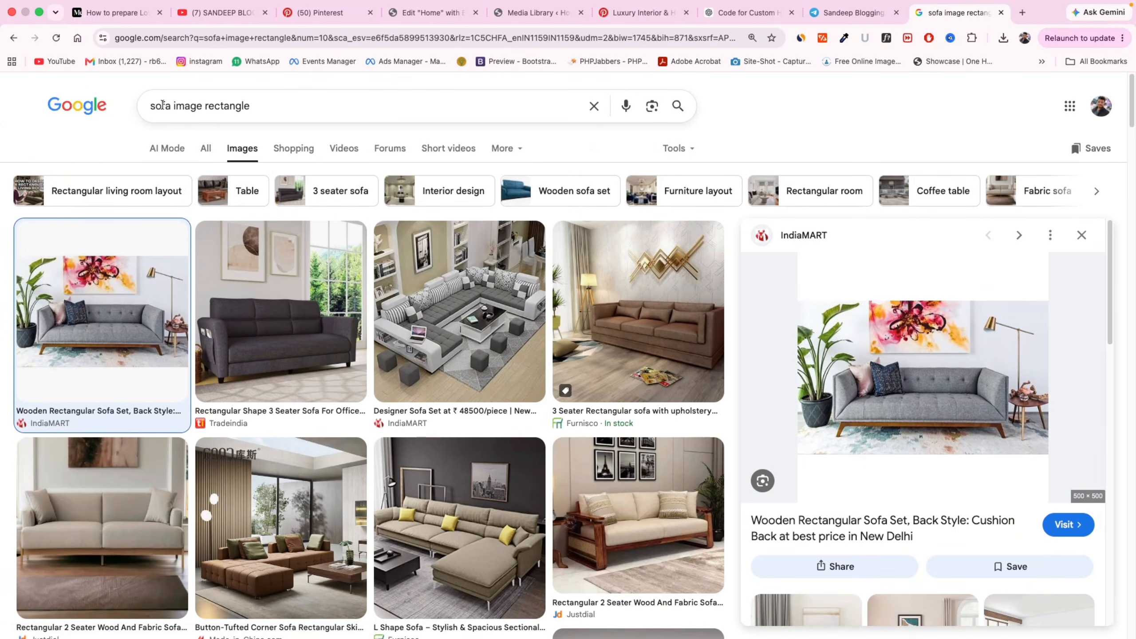
double_click(162, 104)
type("fu")
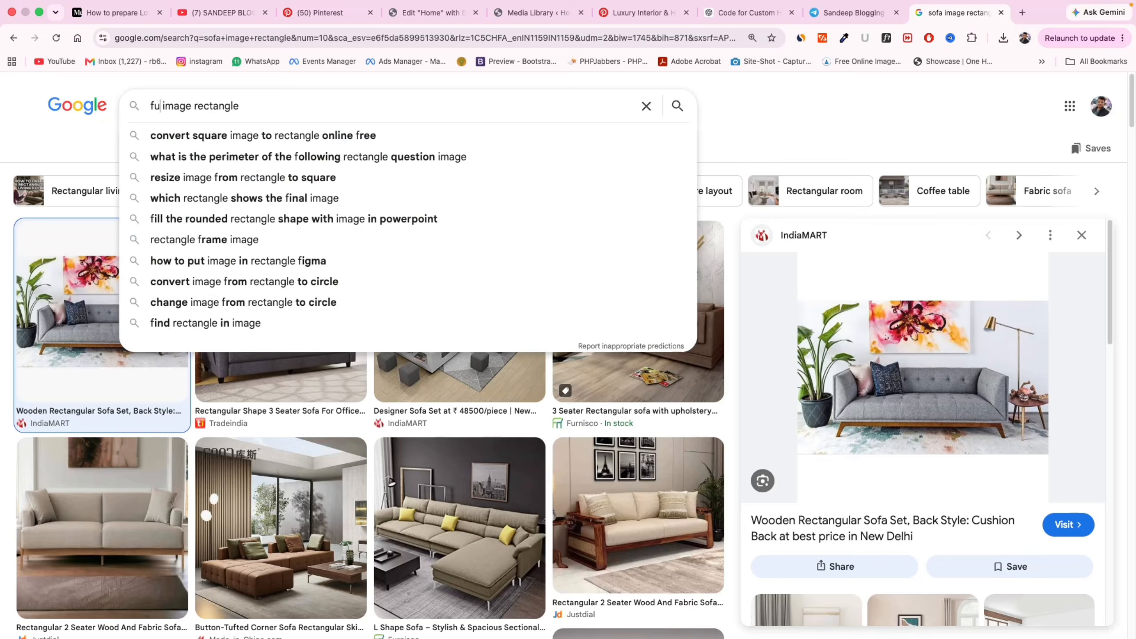
type("rn")
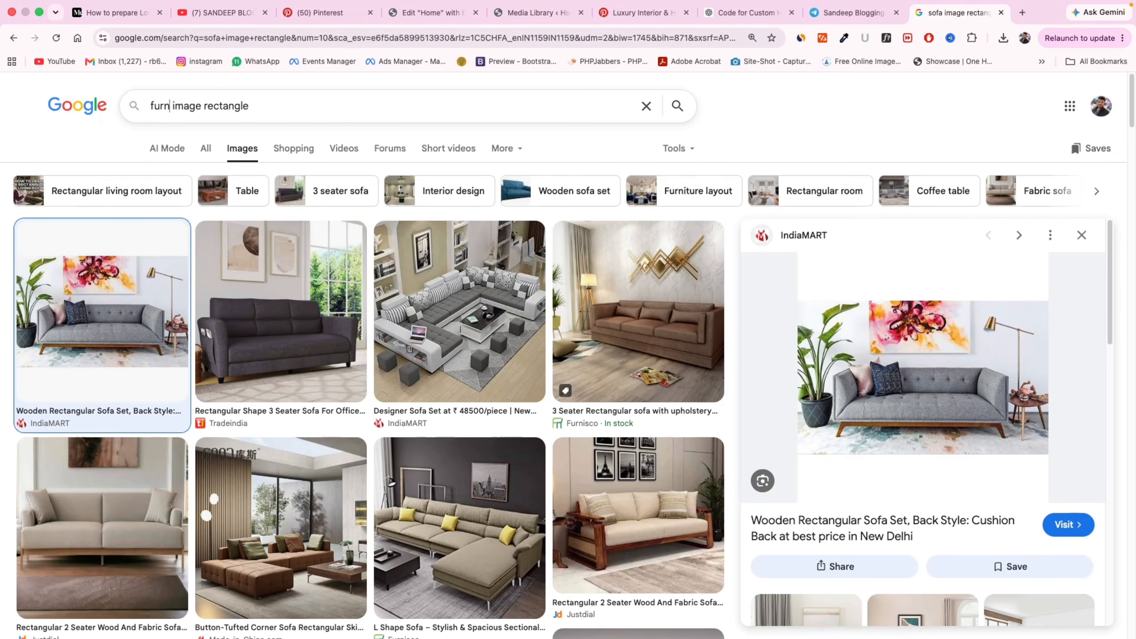
type("iture")
key("Return")
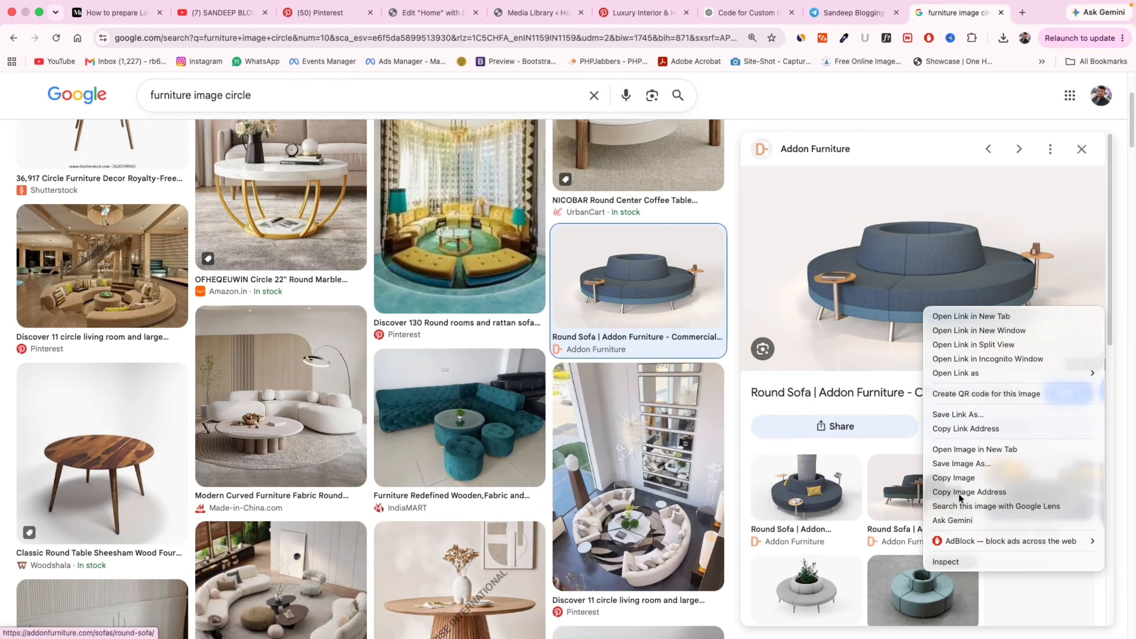
Copy the image address of Addon Furniture's round sofa and replace YOUR_CARD1_IMAGE in the Modern Furniture card's source with it
left_click(969, 492)
left_click(432, 12)
scroll(168, 455, "down", 1)
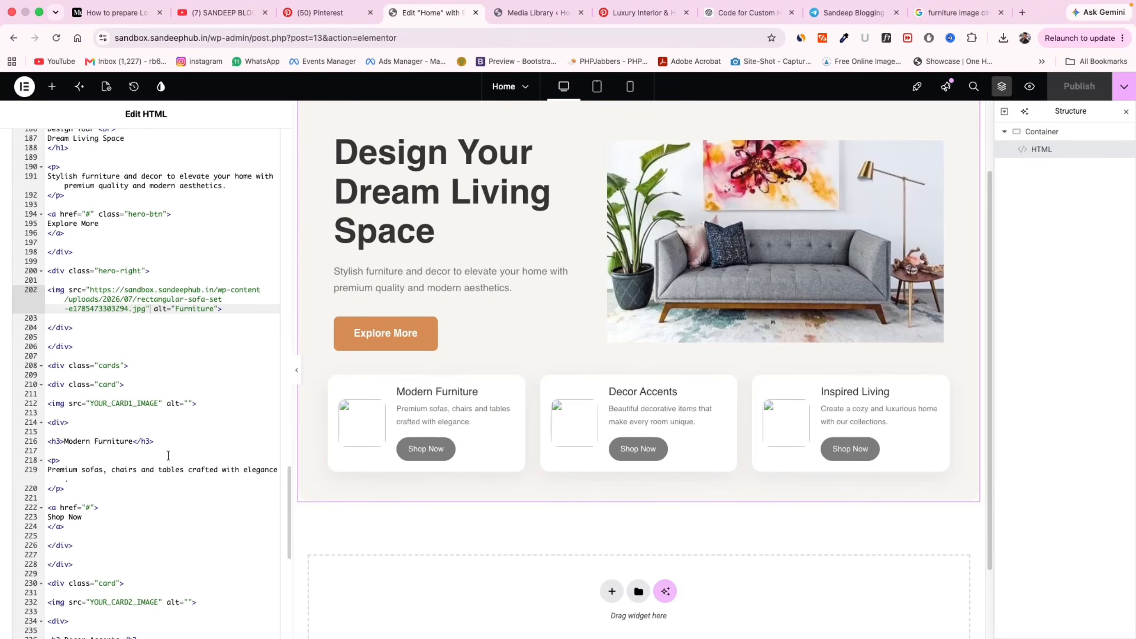
left_click(158, 405)
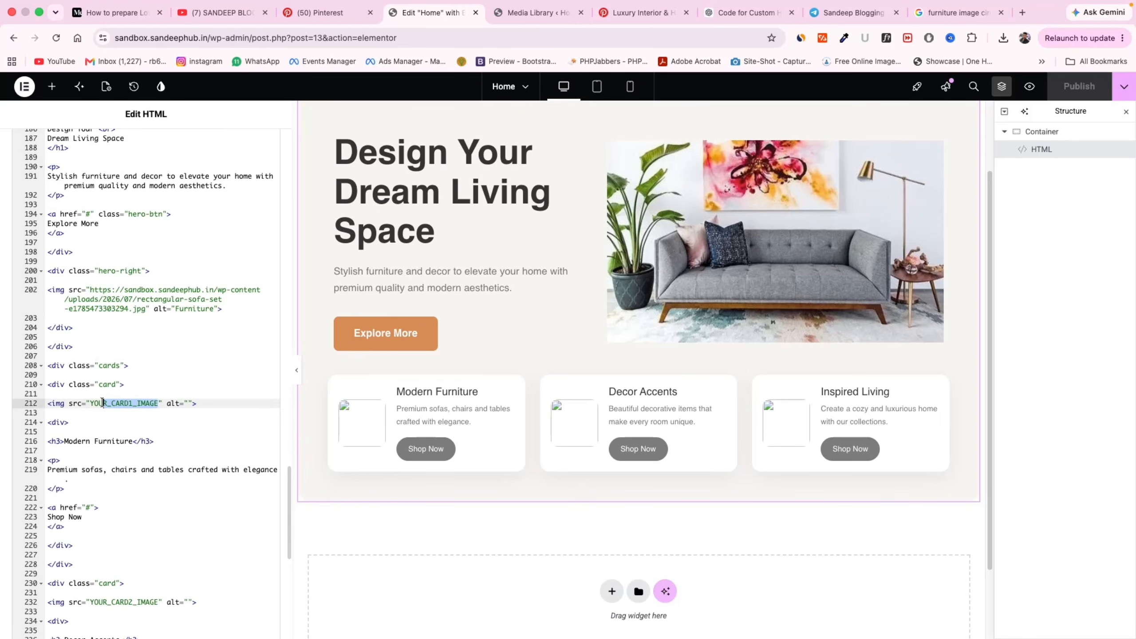
key("super+v")
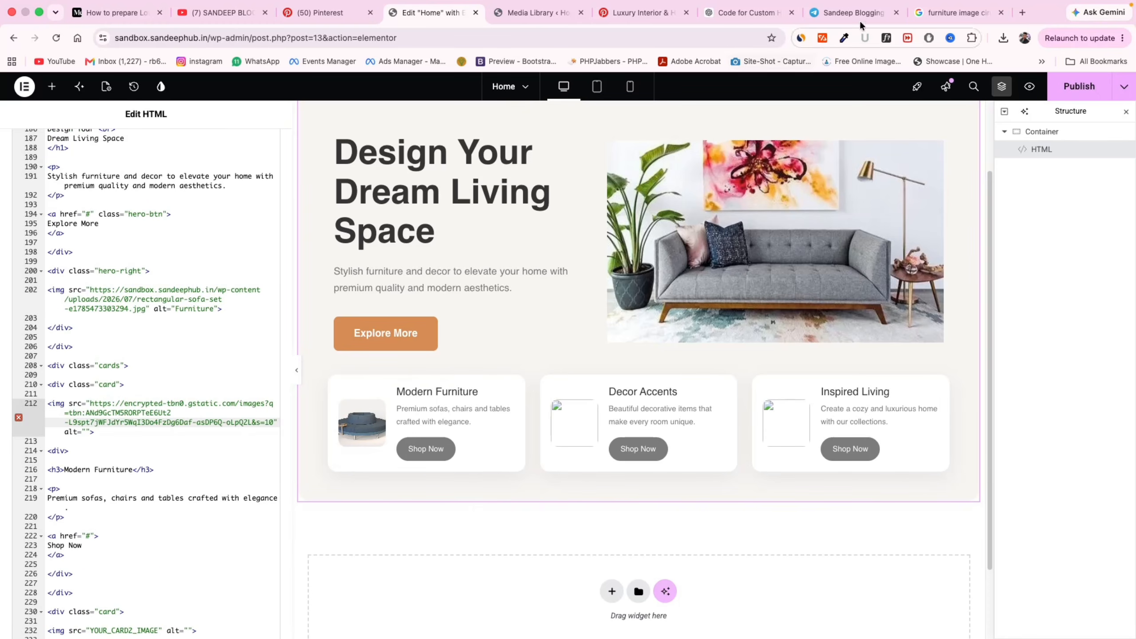
Search Google Images for "furniture image" and replace YOUR_CARD2_IMAGE in the HTML with the address of Shutterstock's wooden furniture picture
left_click(958, 12)
scroll(811, 473, "down", 4)
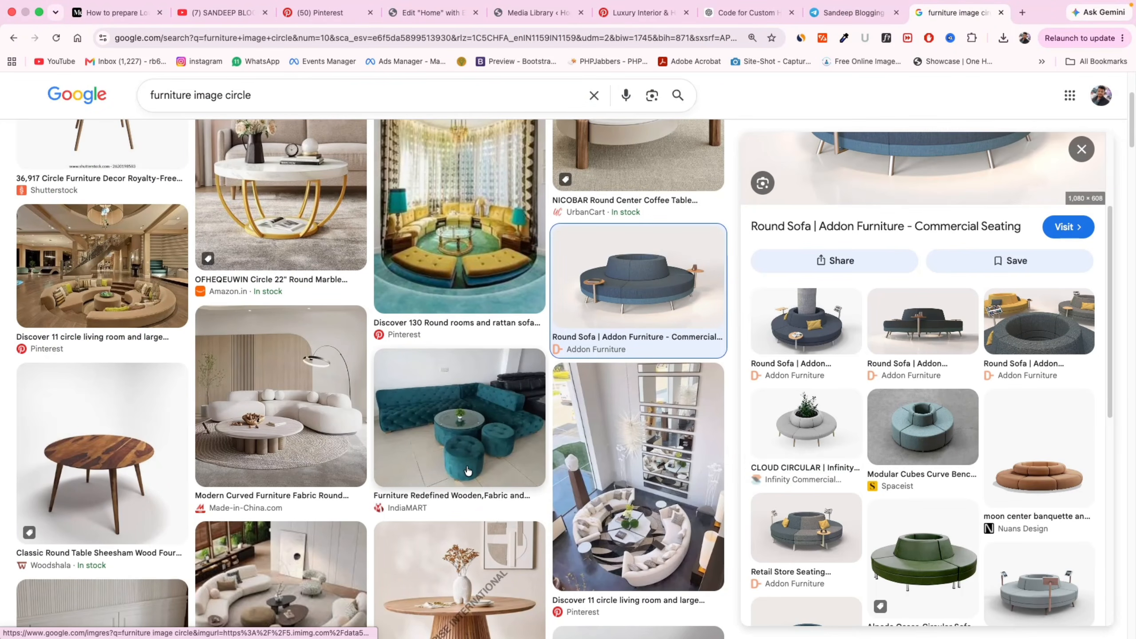
scroll(484, 425, "down", 3)
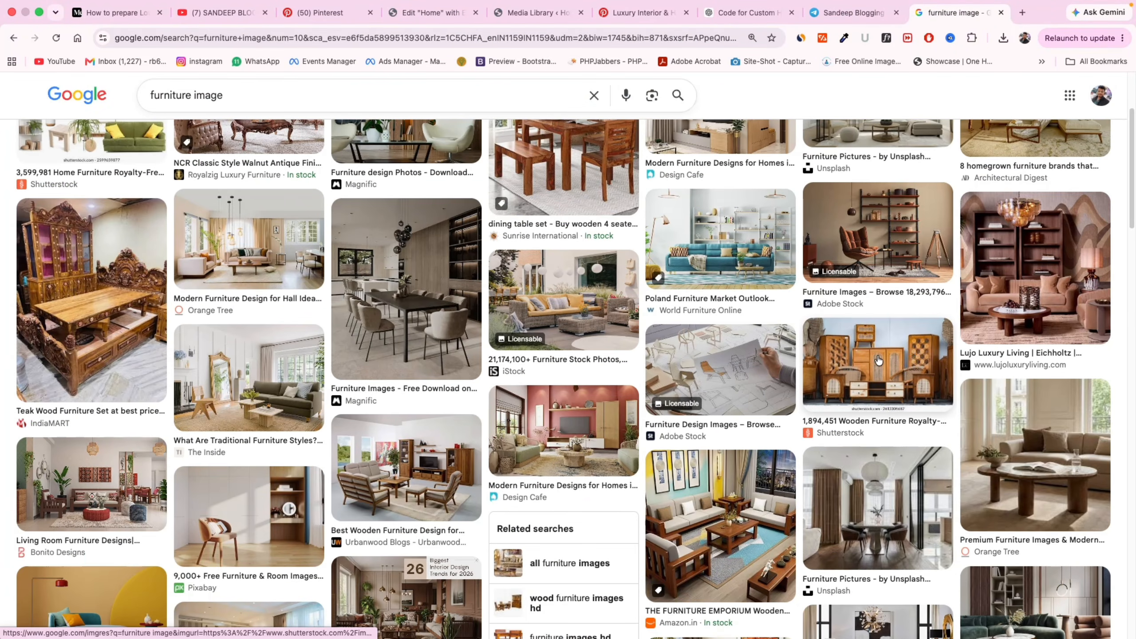
left_click(878, 360)
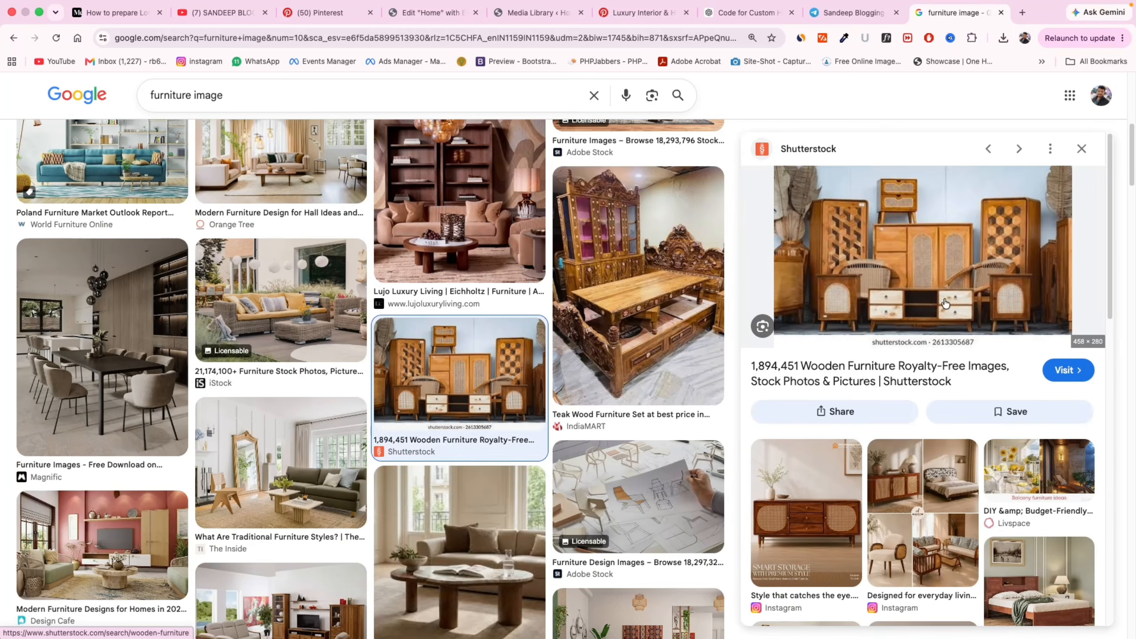
right_click(942, 279)
left_click(974, 457)
left_click(428, 12)
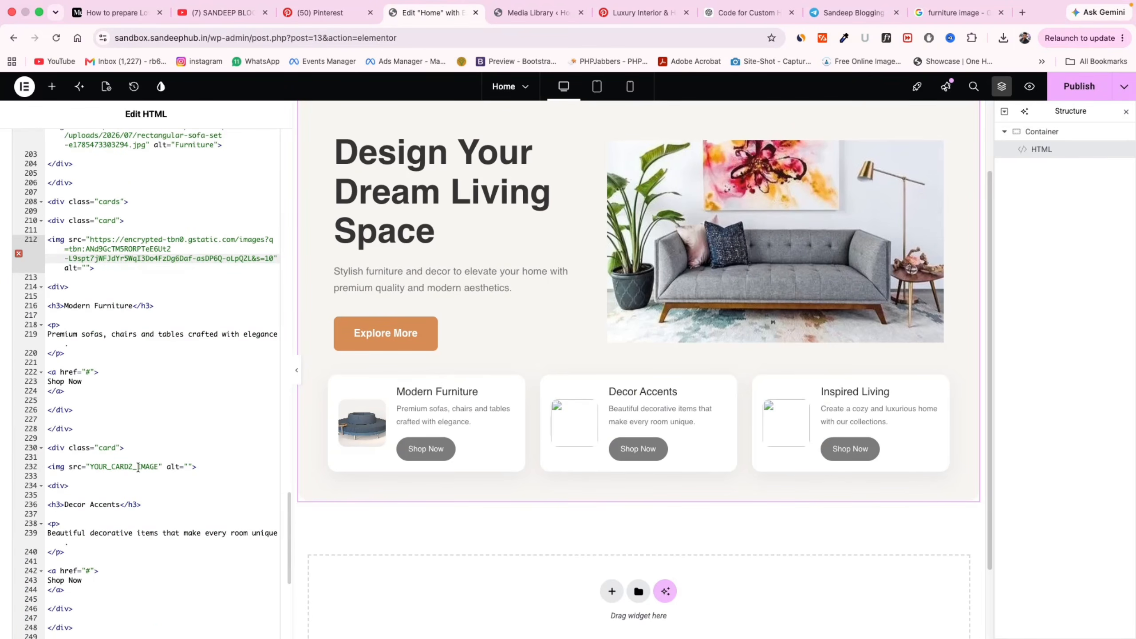
left_click_drag(155, 467, 86, 466)
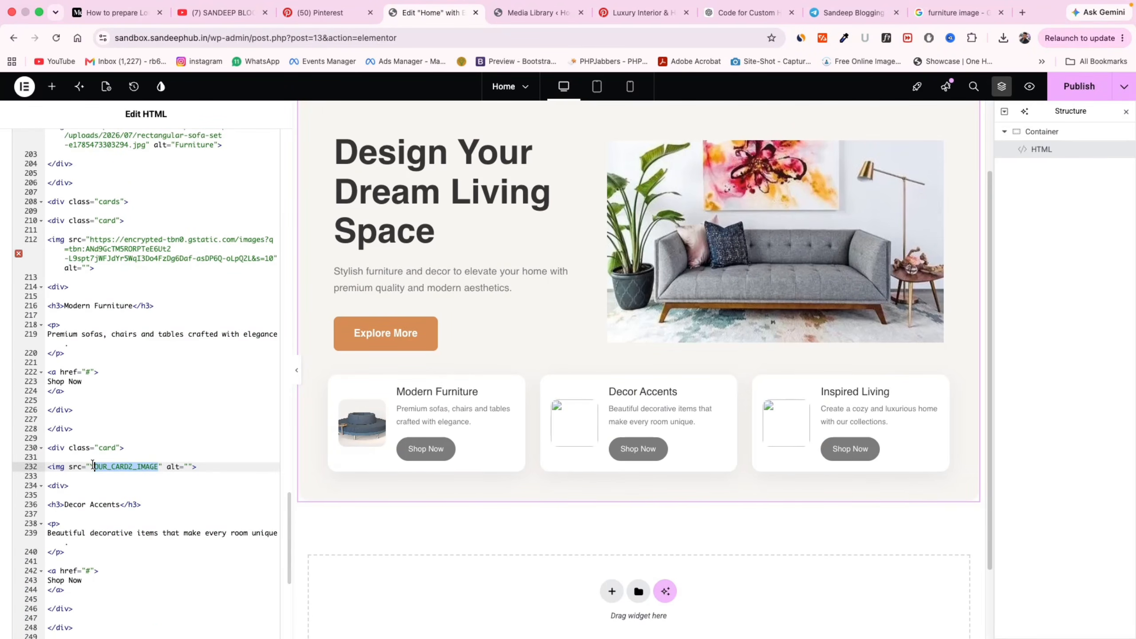
key("super+v")
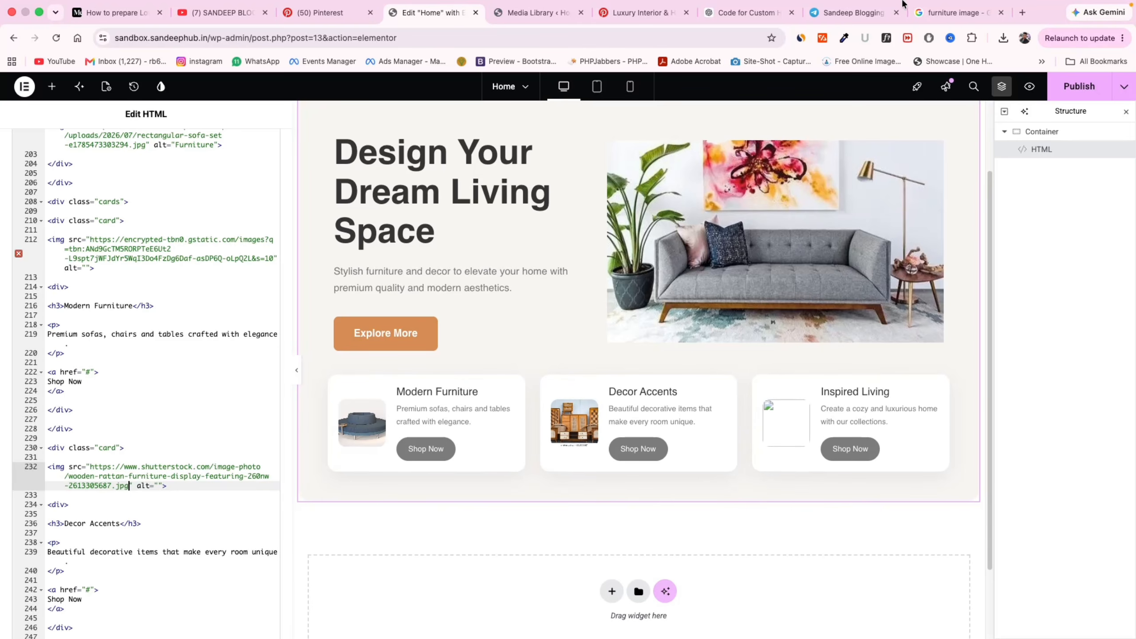
Copy the image address of Design Cafe's modern furniture picture and replace YOUR_CARD3_IMAGE in the Inspired Living card's source with it
left_click(953, 12)
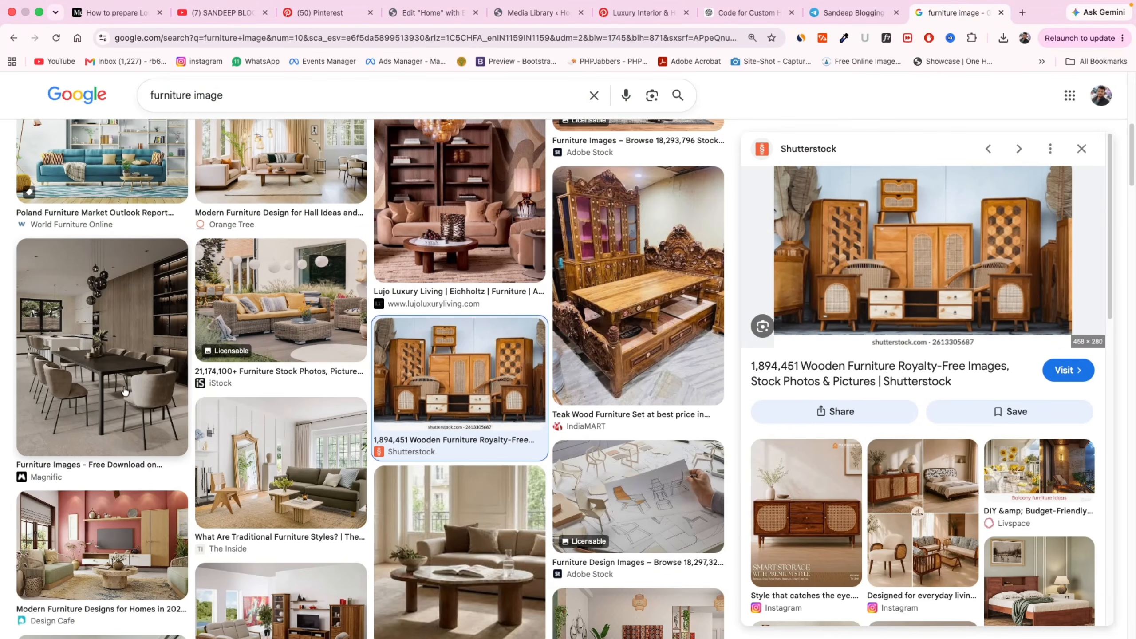
left_click(132, 540)
right_click(887, 311)
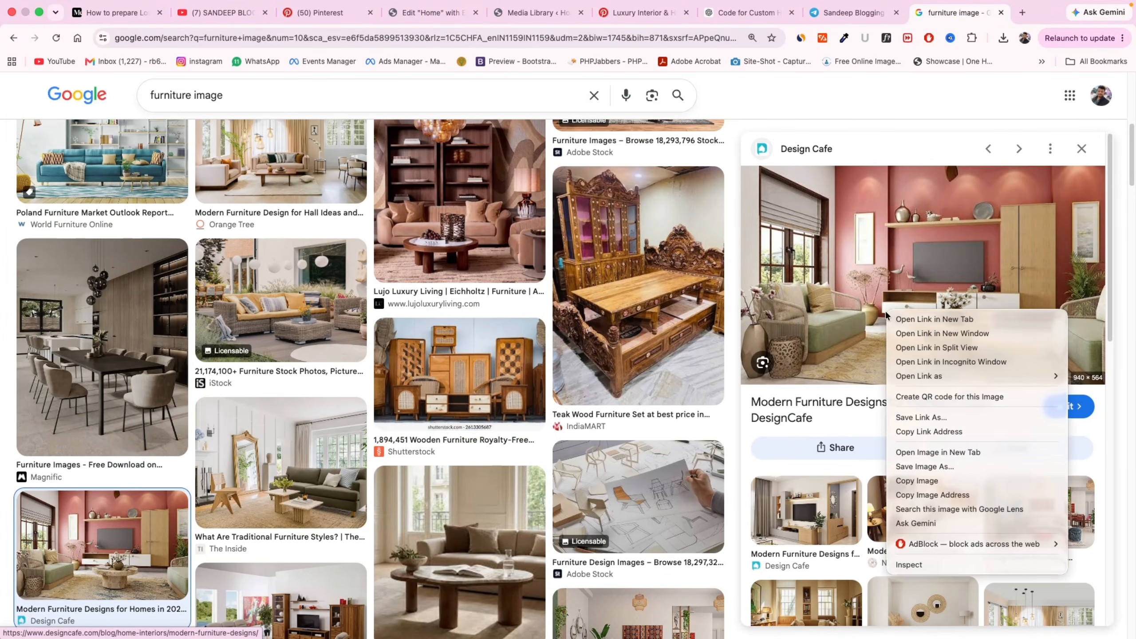
left_click(928, 495)
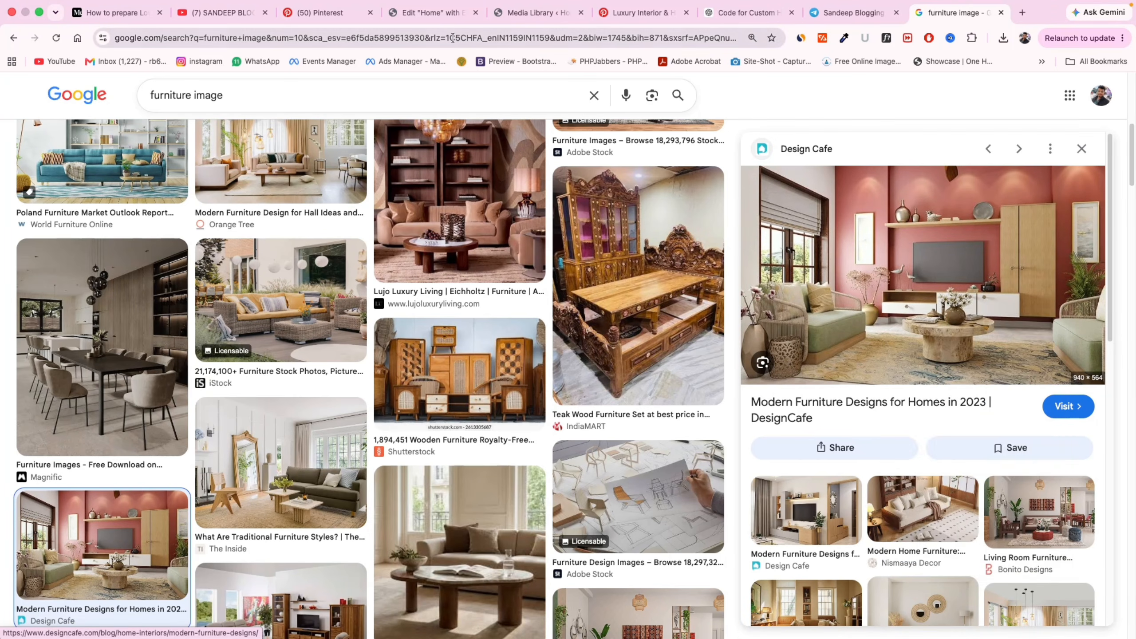
left_click(430, 12)
scroll(129, 457, "down", 5)
scroll(128, 458, "down", 3)
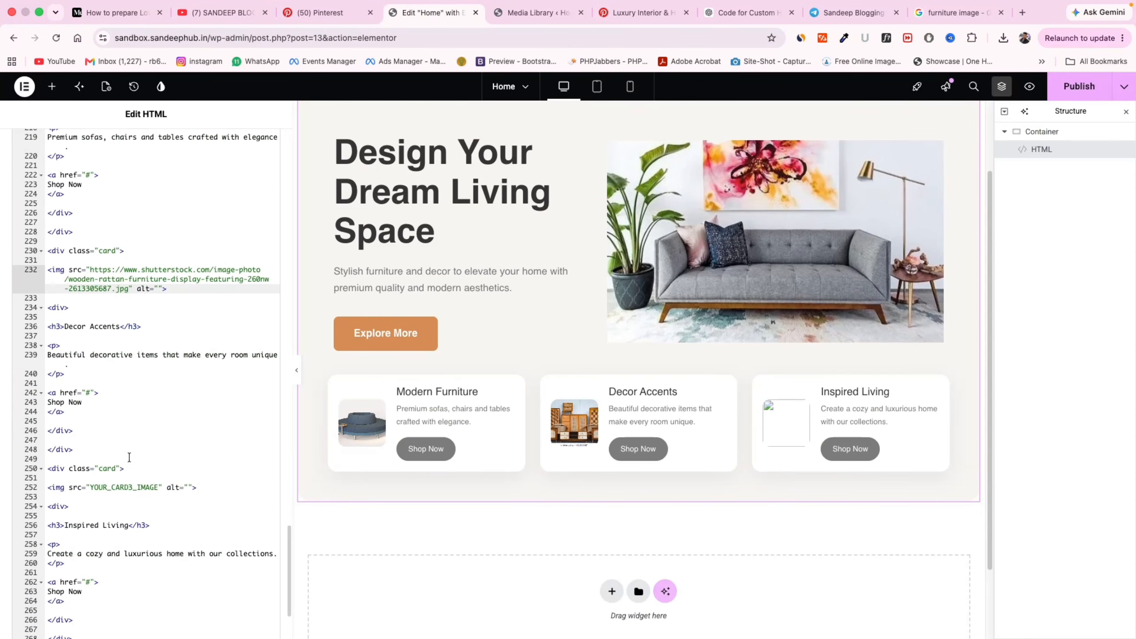
left_click_drag(159, 487, 102, 488)
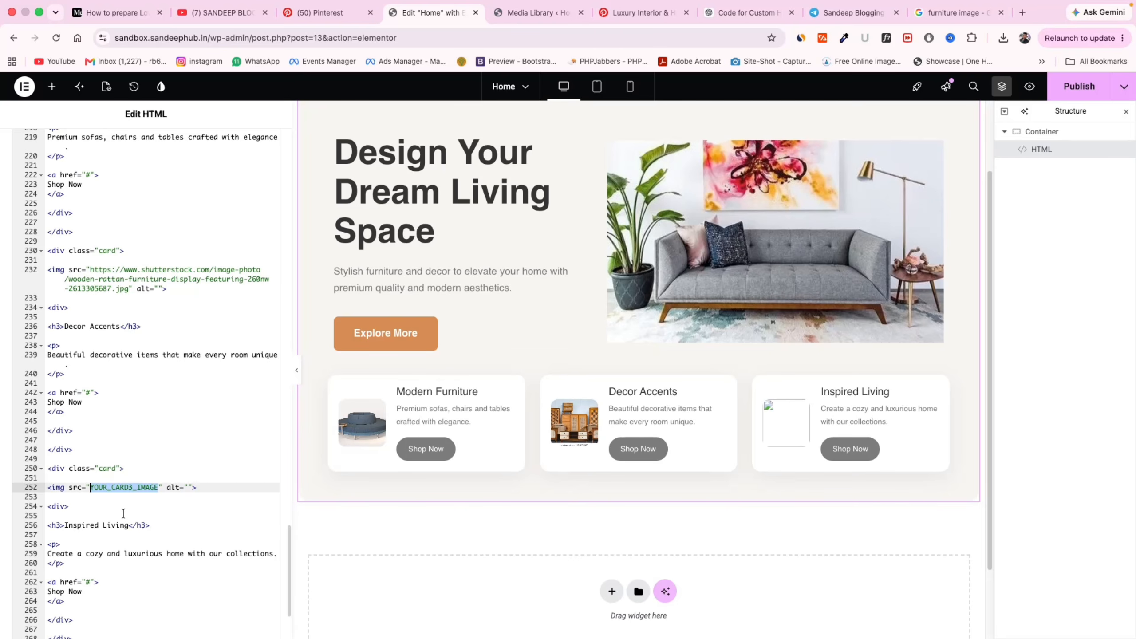
key("super+v")
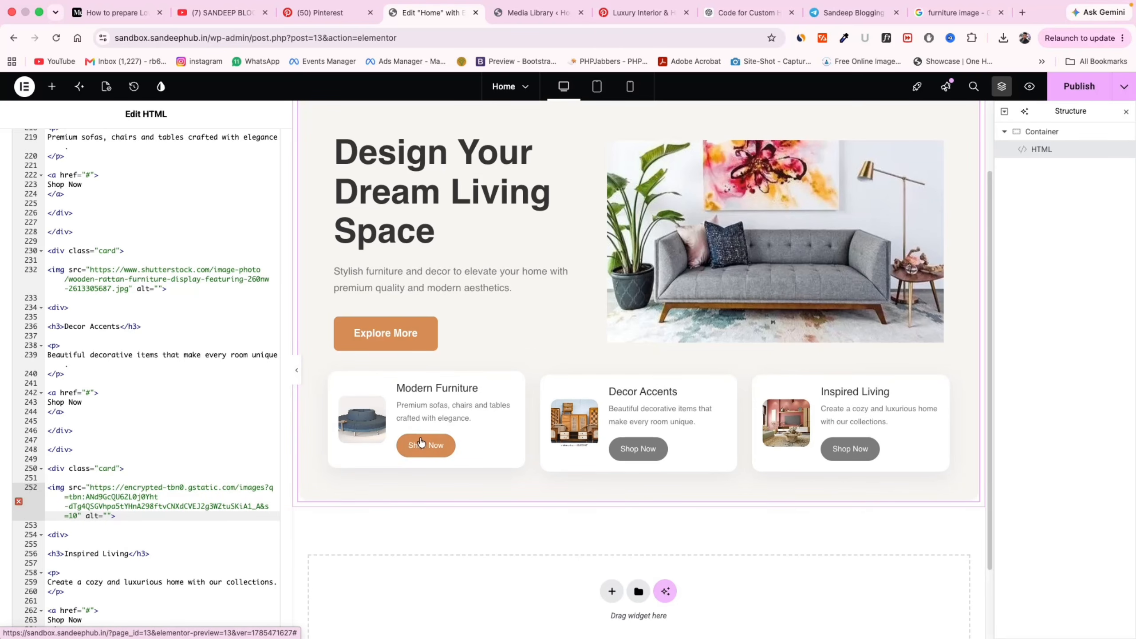
Publish the Home page with the three card images in place
left_click(88, 392)
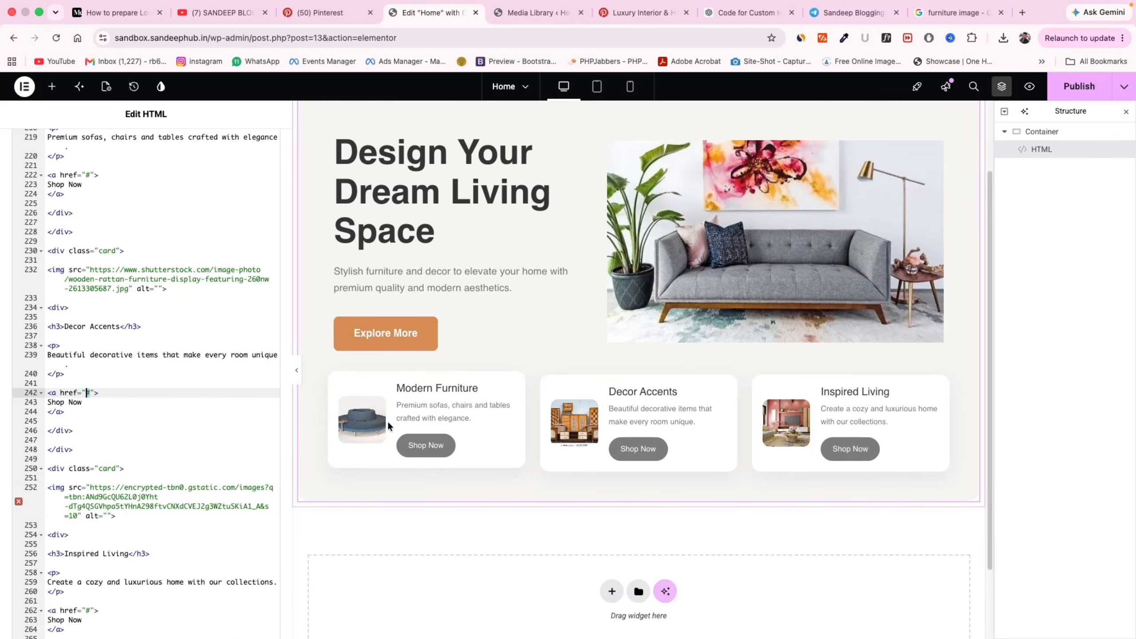
left_click(1083, 82)
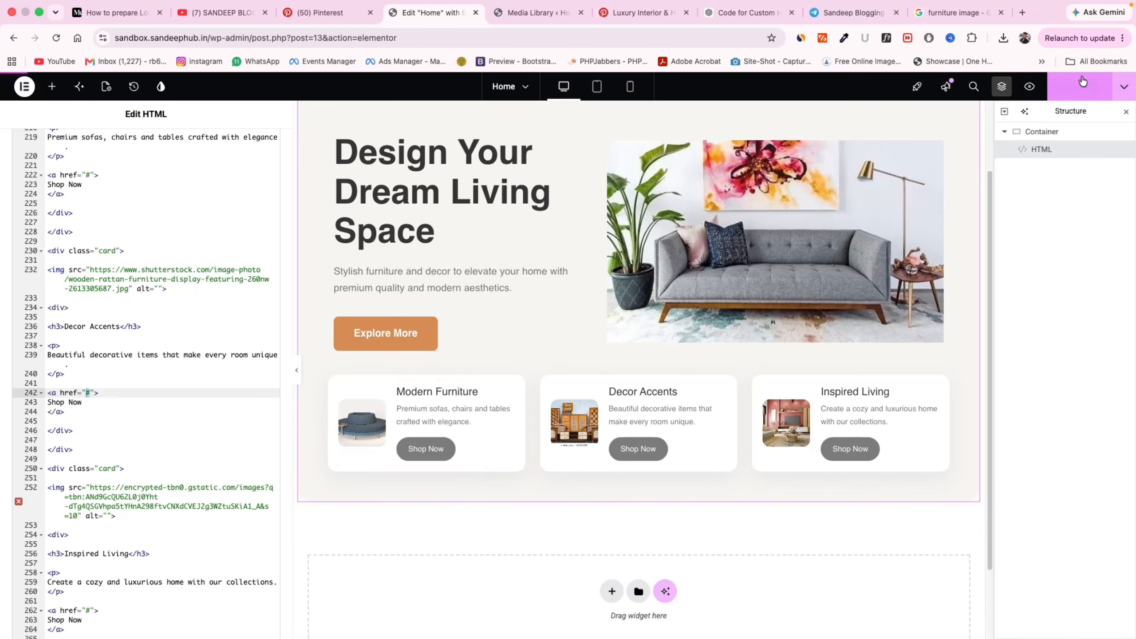
scroll(766, 224, "down", 4)
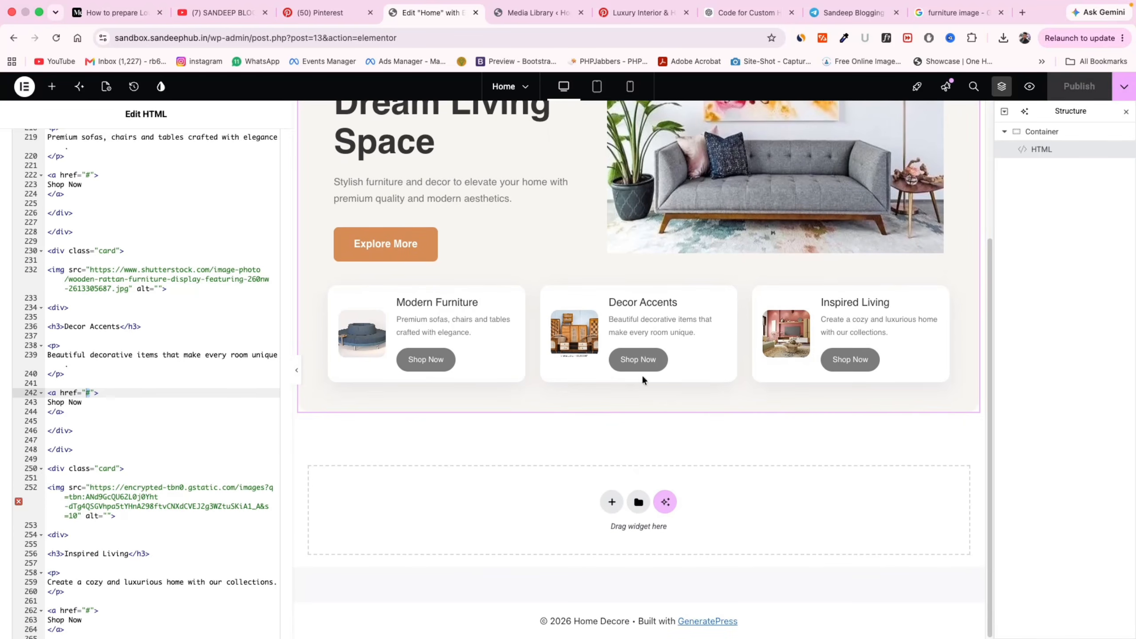
Take a screenshot of the Featured Collections and Latest Arrivals sections in the Pinterest design
left_click(622, 20)
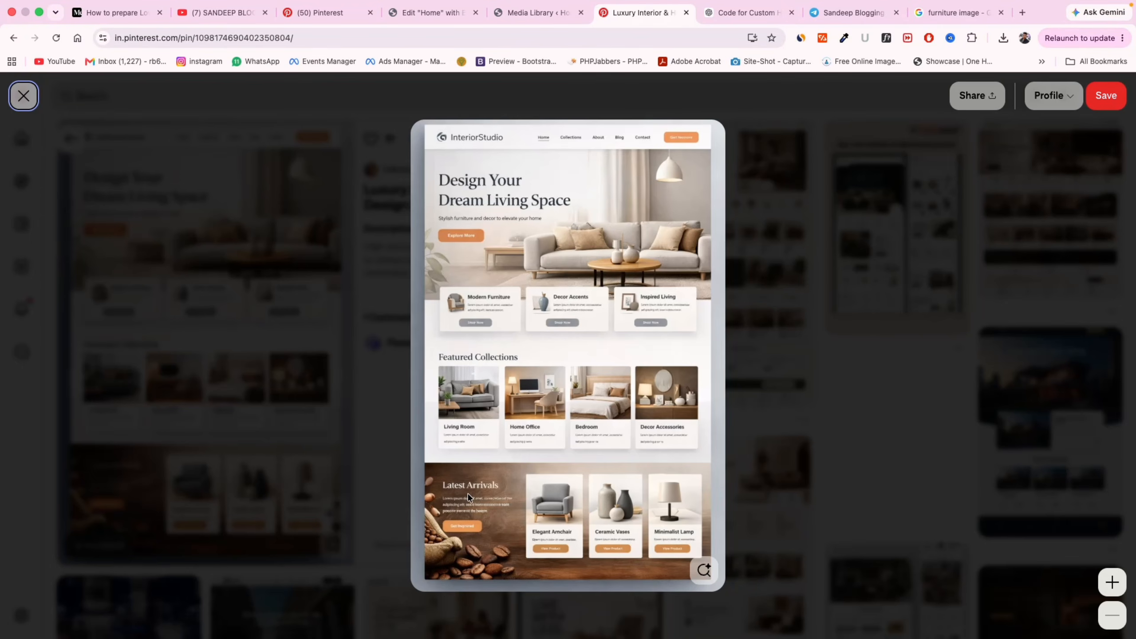
mouse_move(466, 638)
left_click(148, 609)
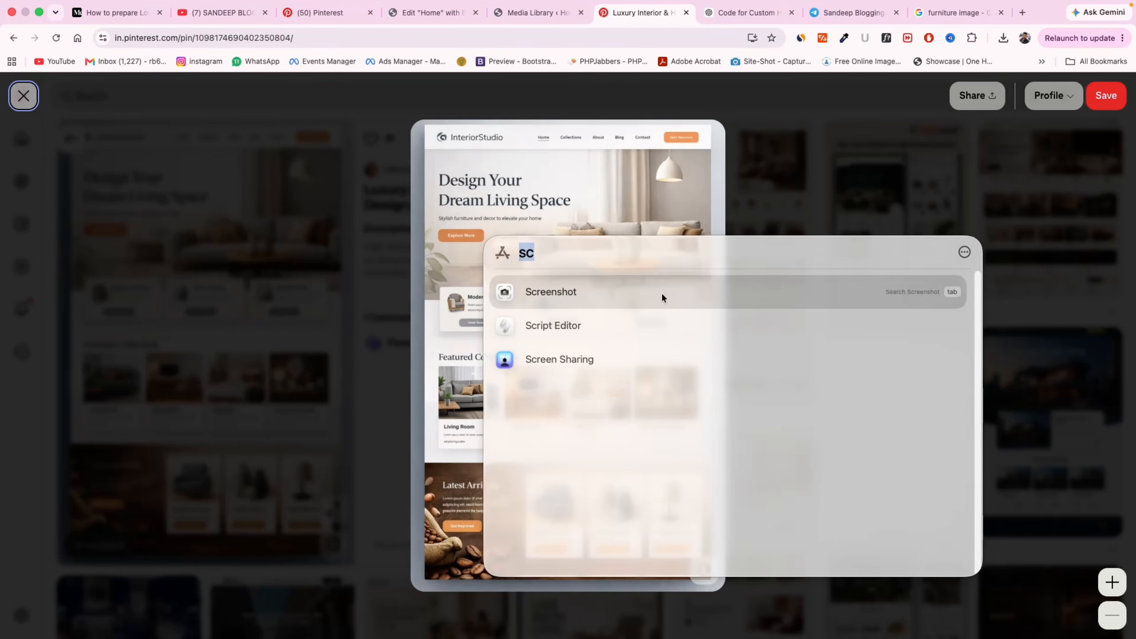
left_click(662, 293)
left_click_drag(569, 255, 569, 450)
left_click_drag(572, 533, 566, 582)
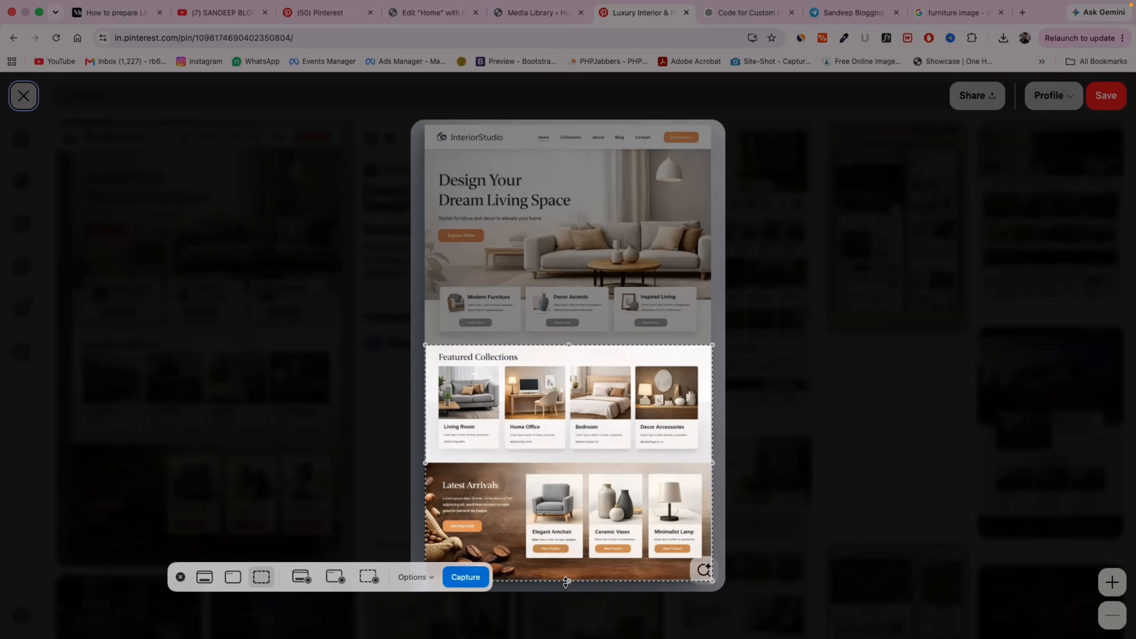
left_click(463, 579)
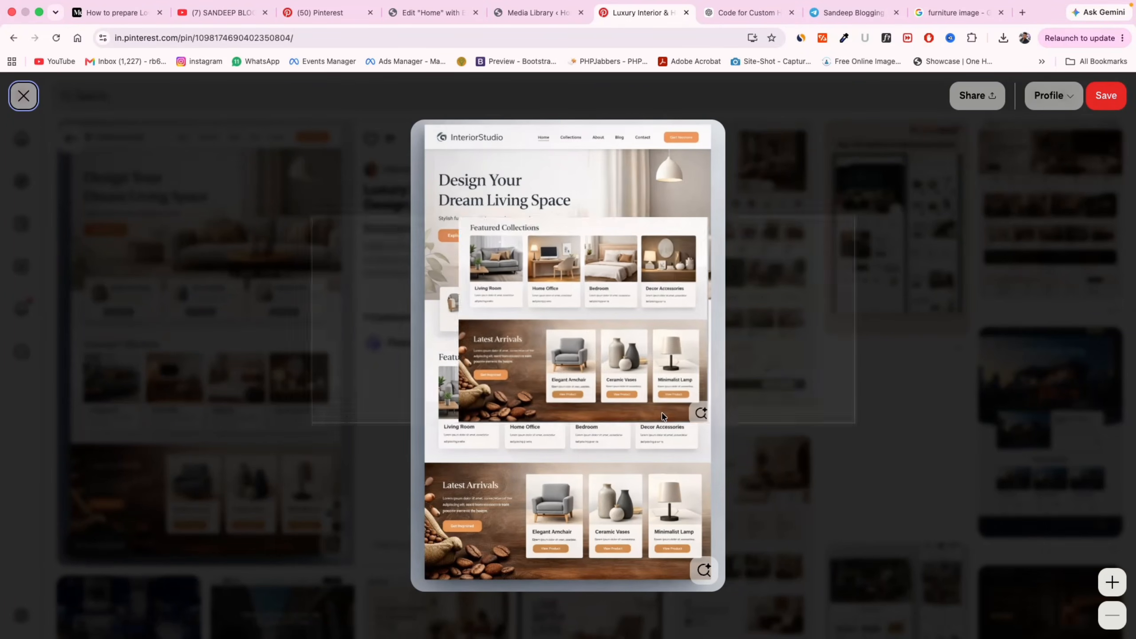
Copy the captured screenshot and attach it to a new message in the ChatGPT custom code conversation
right_click(596, 343)
left_click(618, 388)
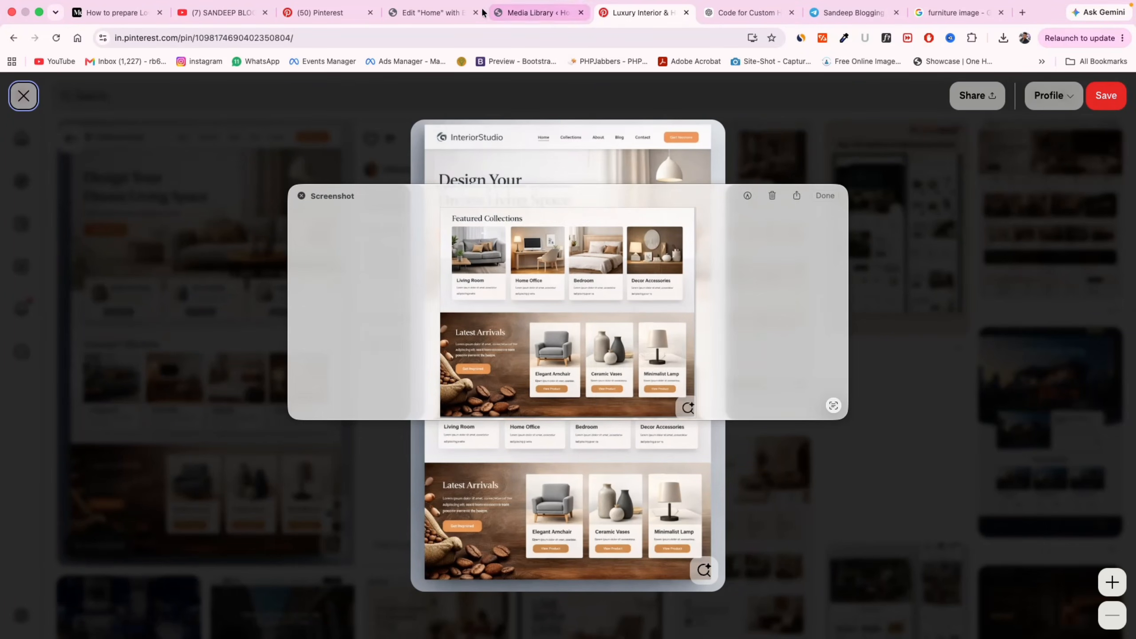
left_click(432, 13)
left_click(743, 14)
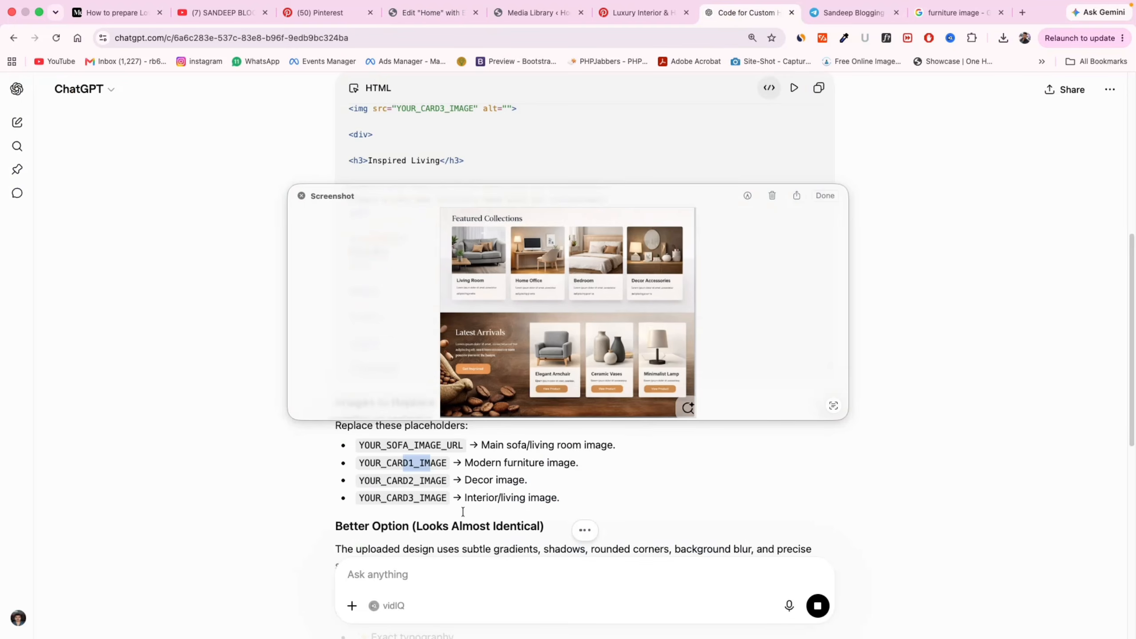
key("super+v")
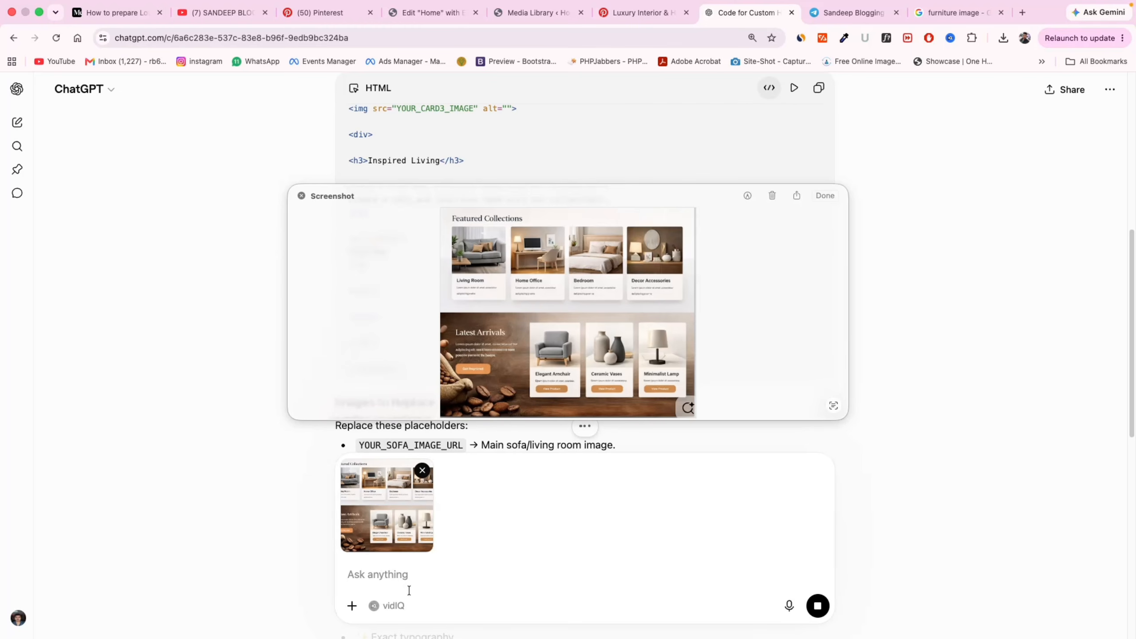
Write "ignore serach icons png" in the message with the attached screenshot and discard the floating screenshot preview
type("ignore serach icons png")
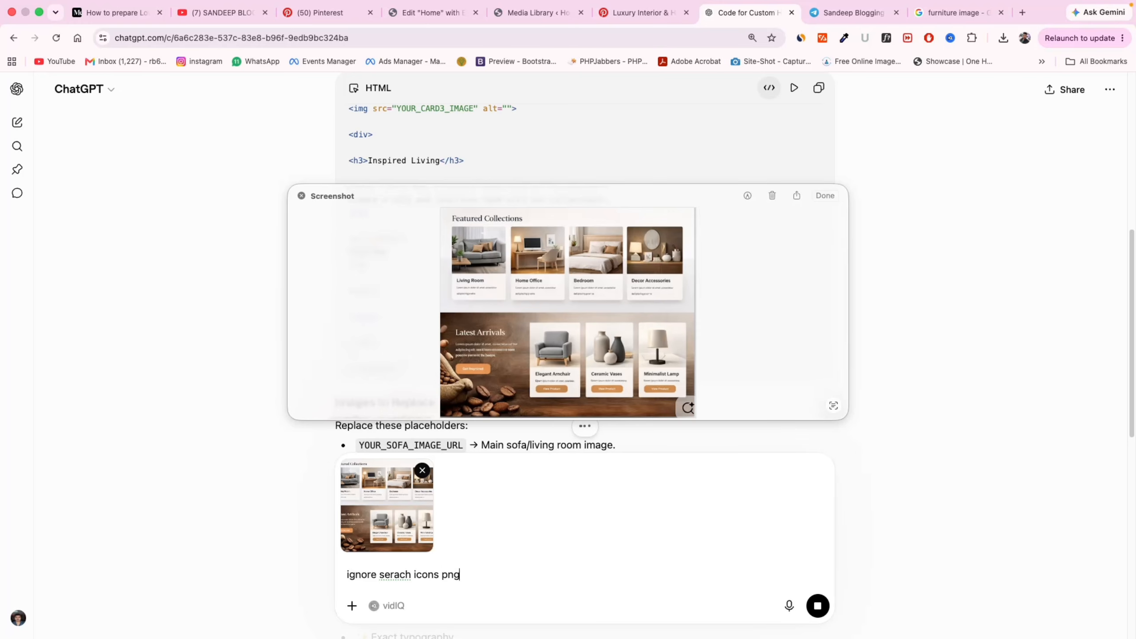
left_click(773, 196)
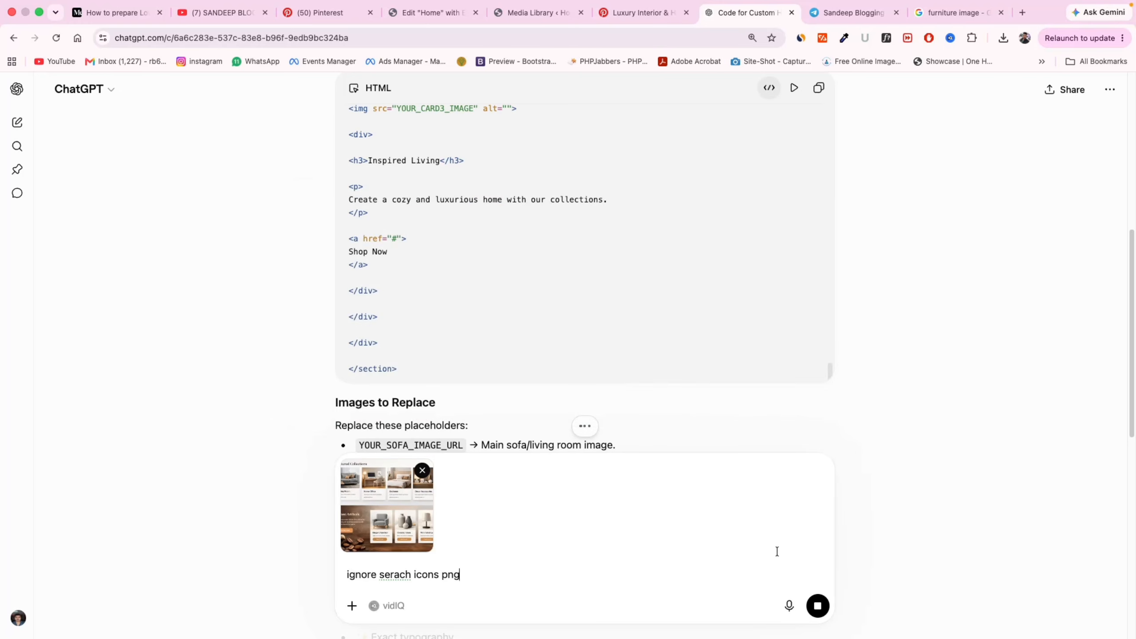
Examine ChatGPT's reply on the code length and Gemini's combined HTML and CSS for the Featured Collections and Latest Arrivals sections
scroll(627, 314, "down", 10)
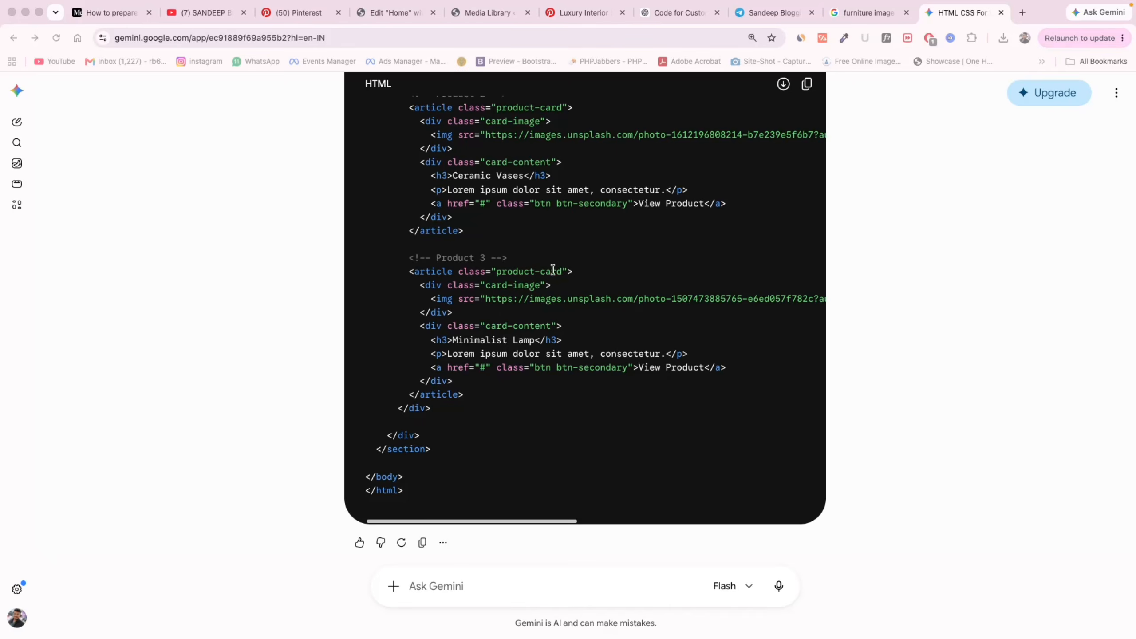
scroll(553, 271, "up", 1)
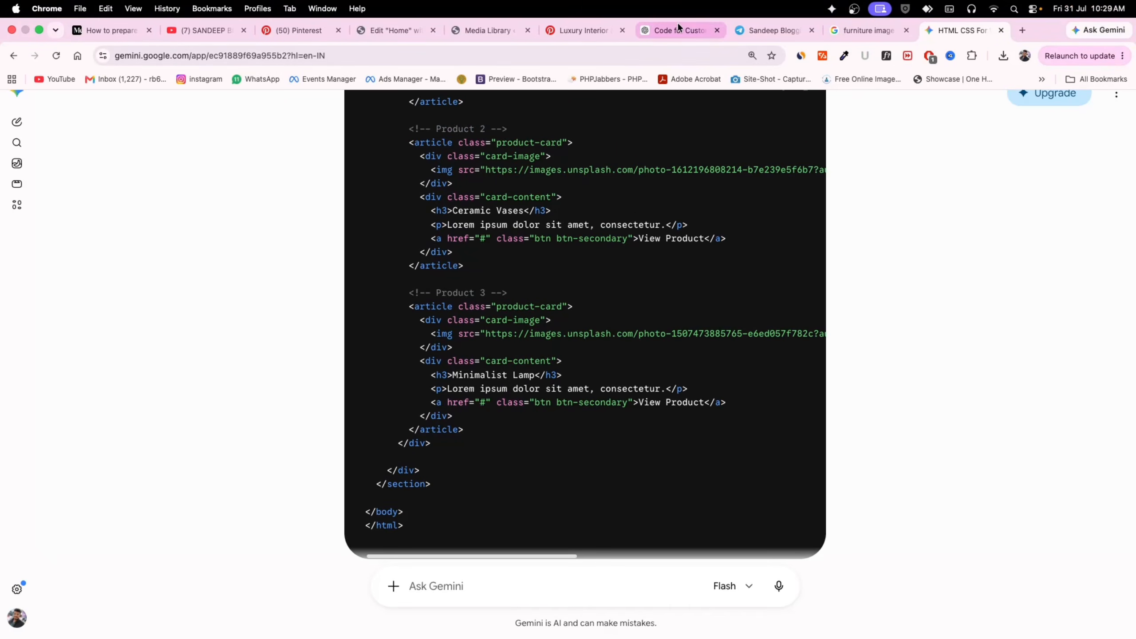
left_click(678, 30)
scroll(522, 406, "down", 3)
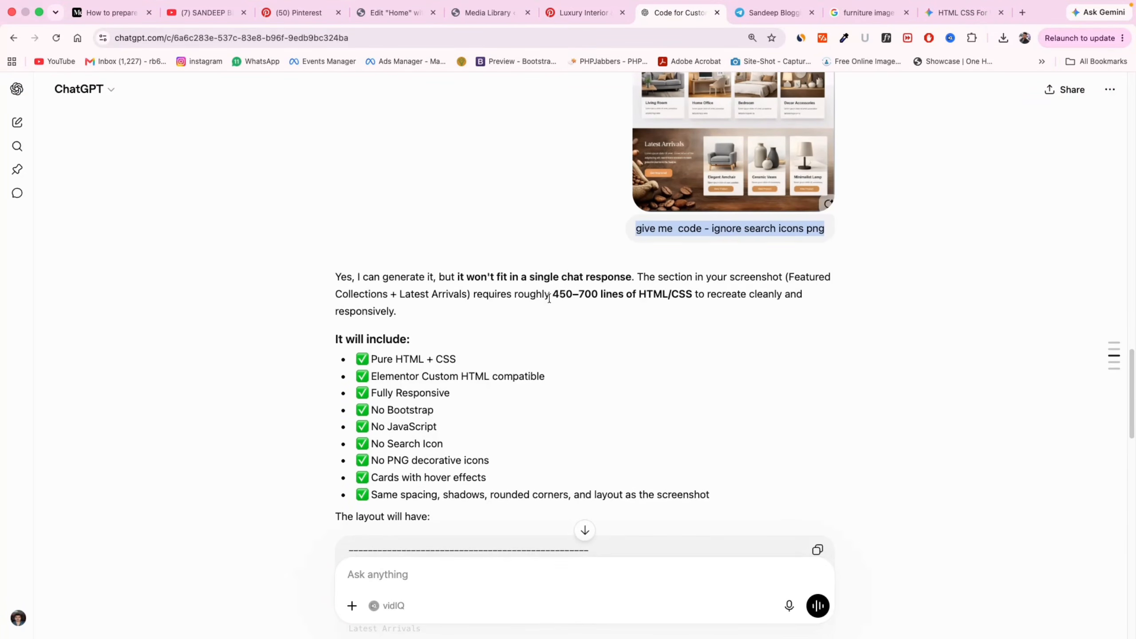
left_click_drag(550, 298, 691, 295)
left_click(962, 12)
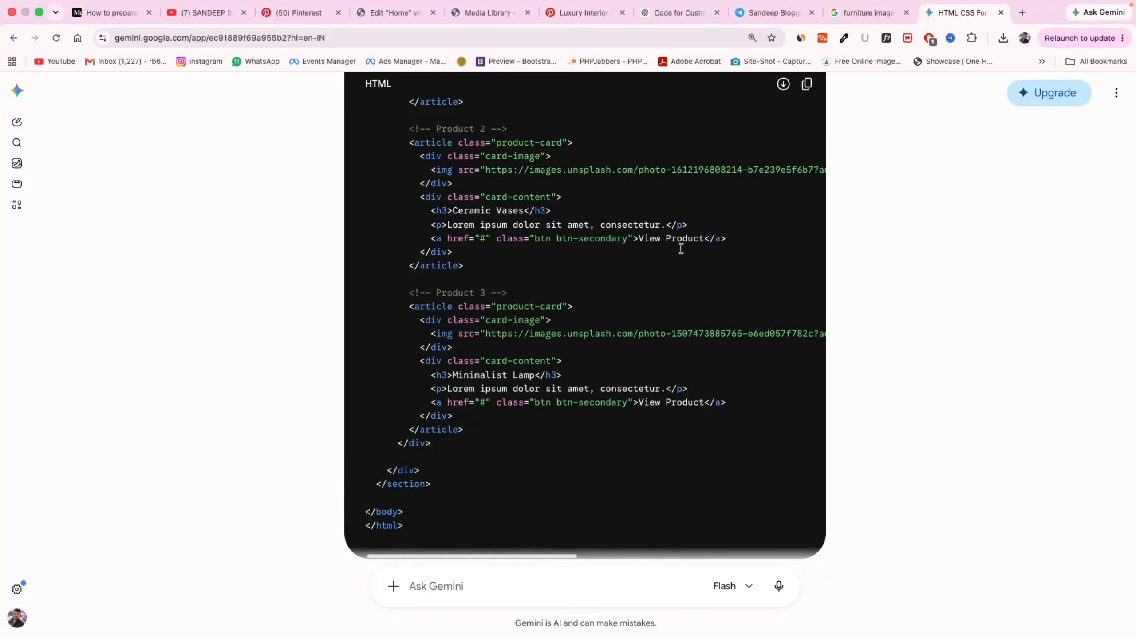
scroll(665, 309, "up", 20)
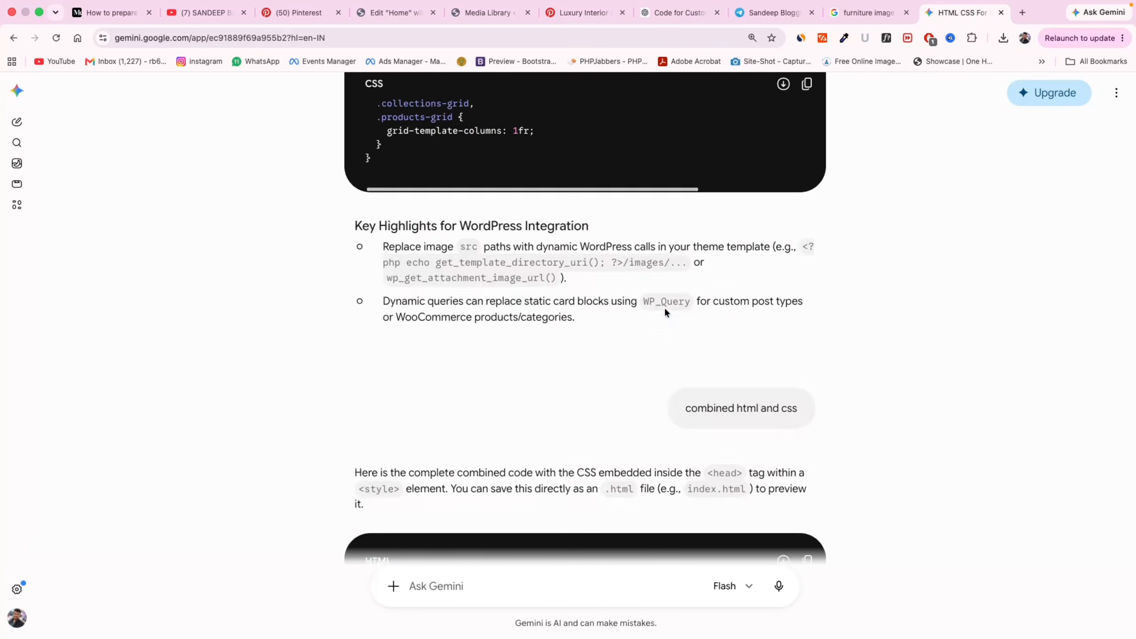
scroll(666, 313, "up", 5)
scroll(666, 313, "down", 20)
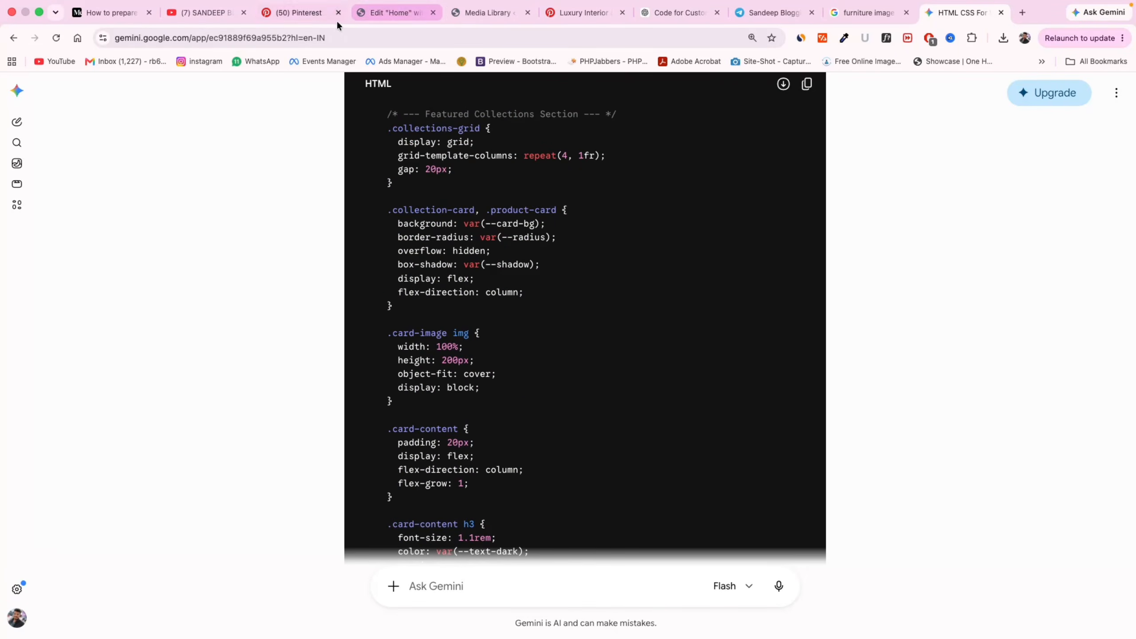
In the Elementor Home page, add a single-column flexbox below the hero section with an HTML widget containing Gemini's combined code
left_click(389, 13)
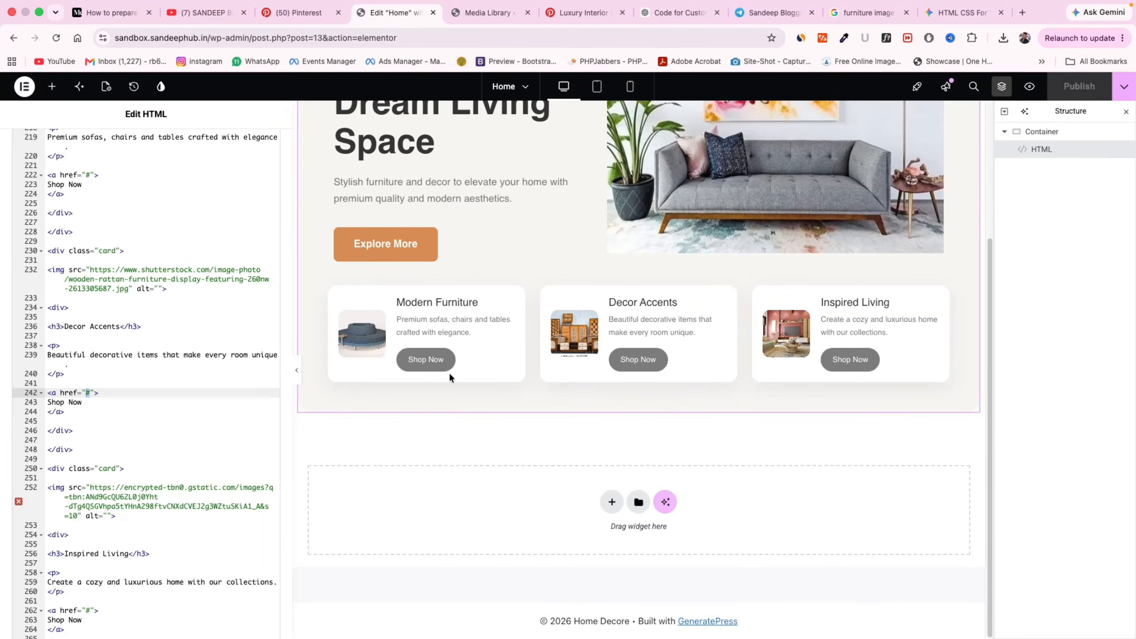
left_click(612, 502)
left_click(582, 528)
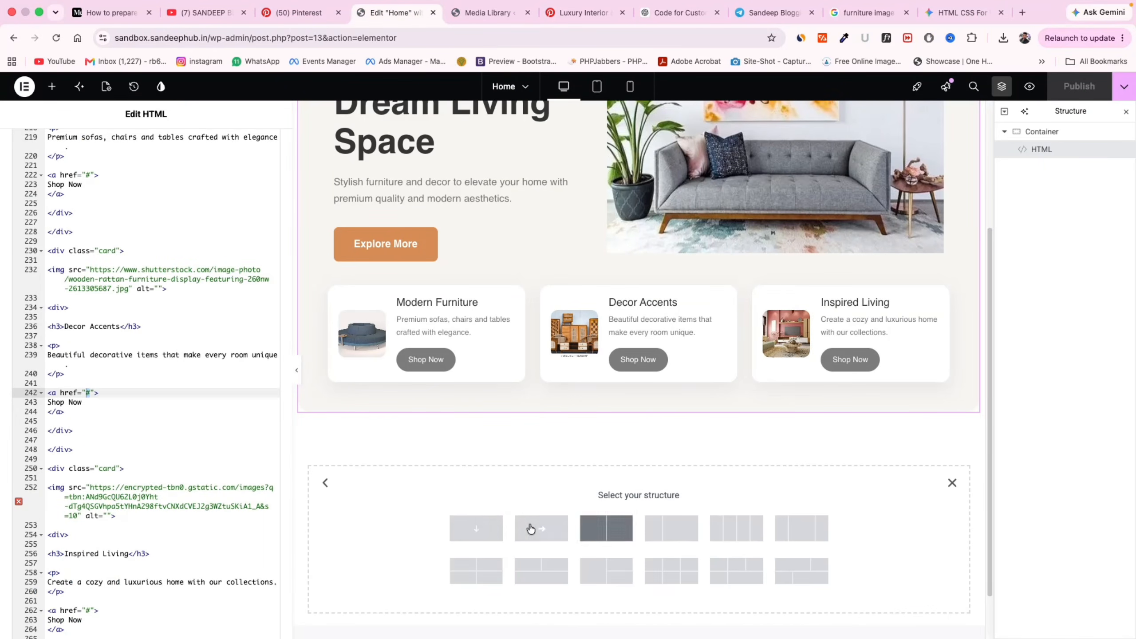
left_click(457, 533)
left_click(49, 169)
type("html")
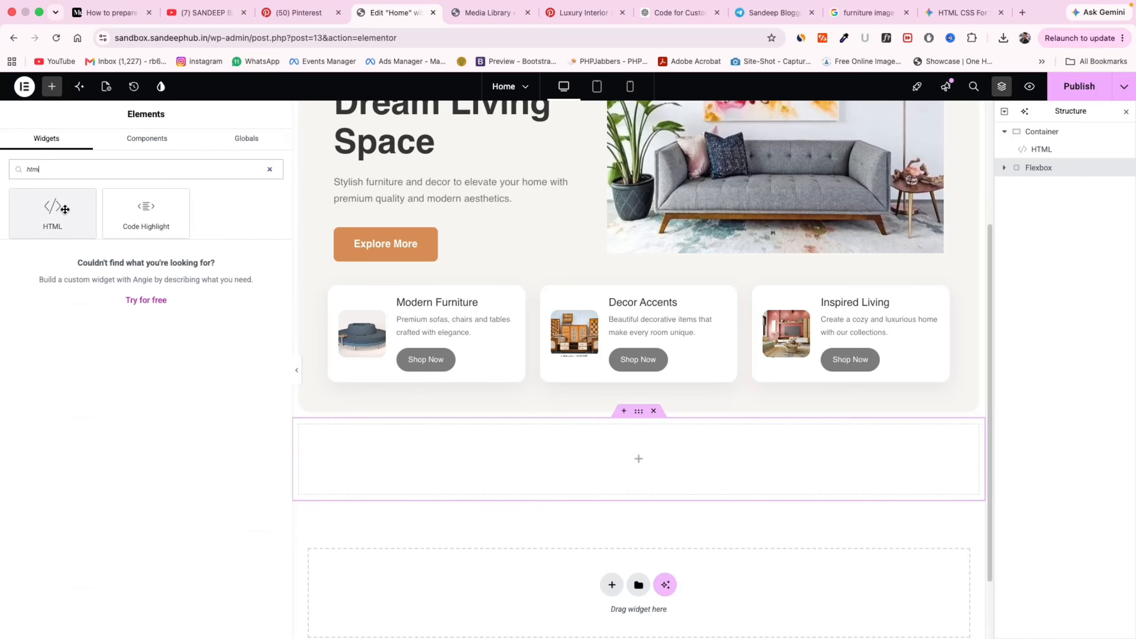
left_click_drag(52, 211, 613, 446)
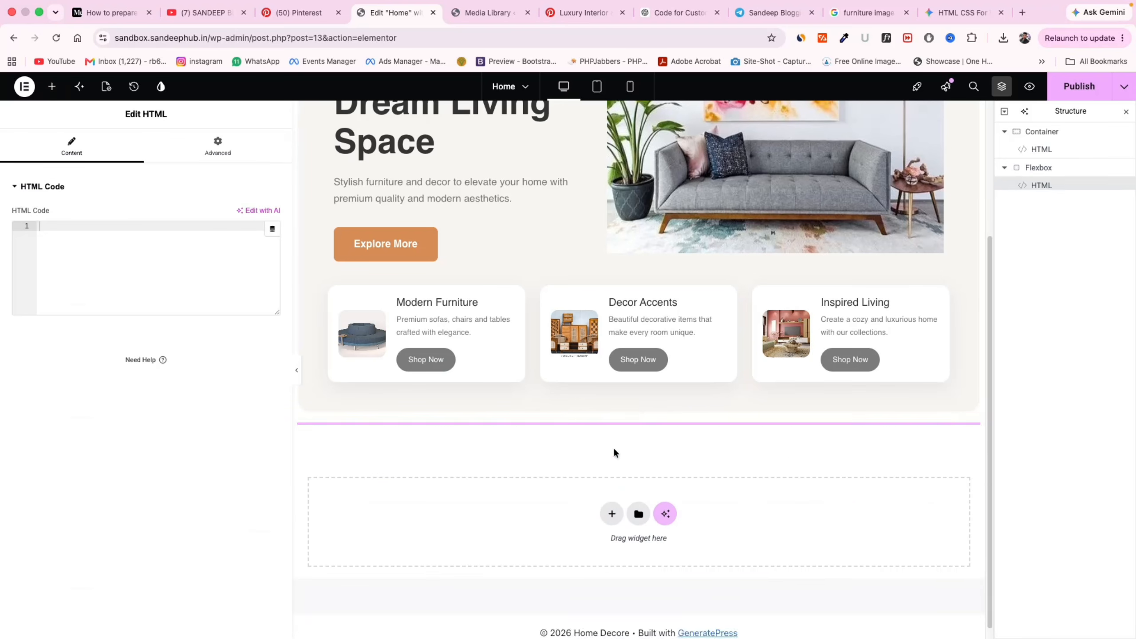
key("super+v")
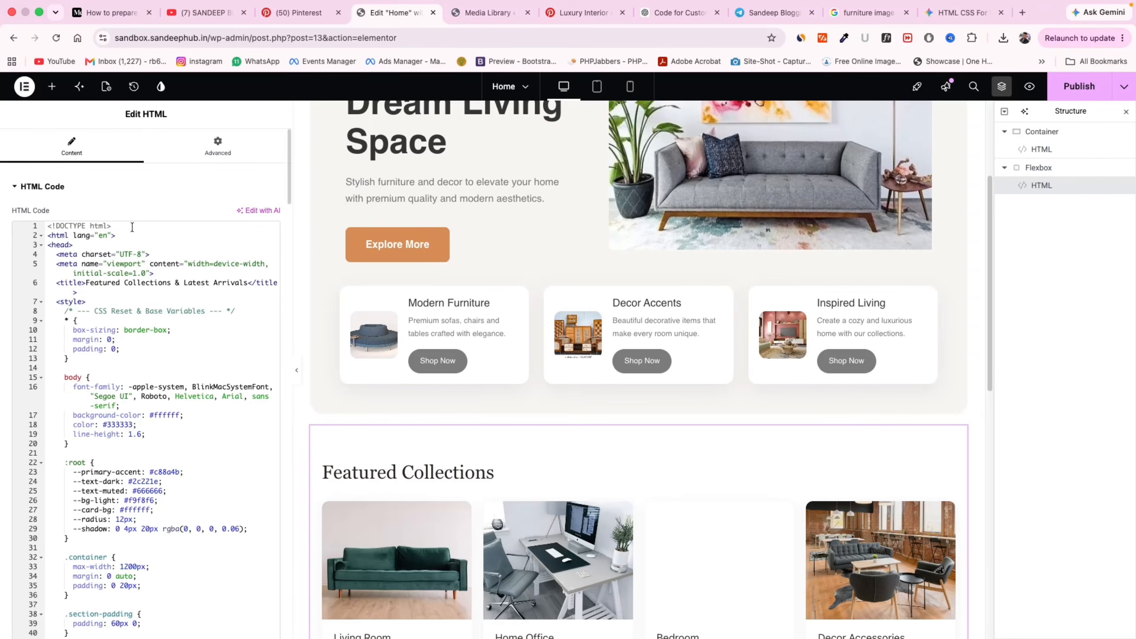
scroll(452, 457, "down", 7)
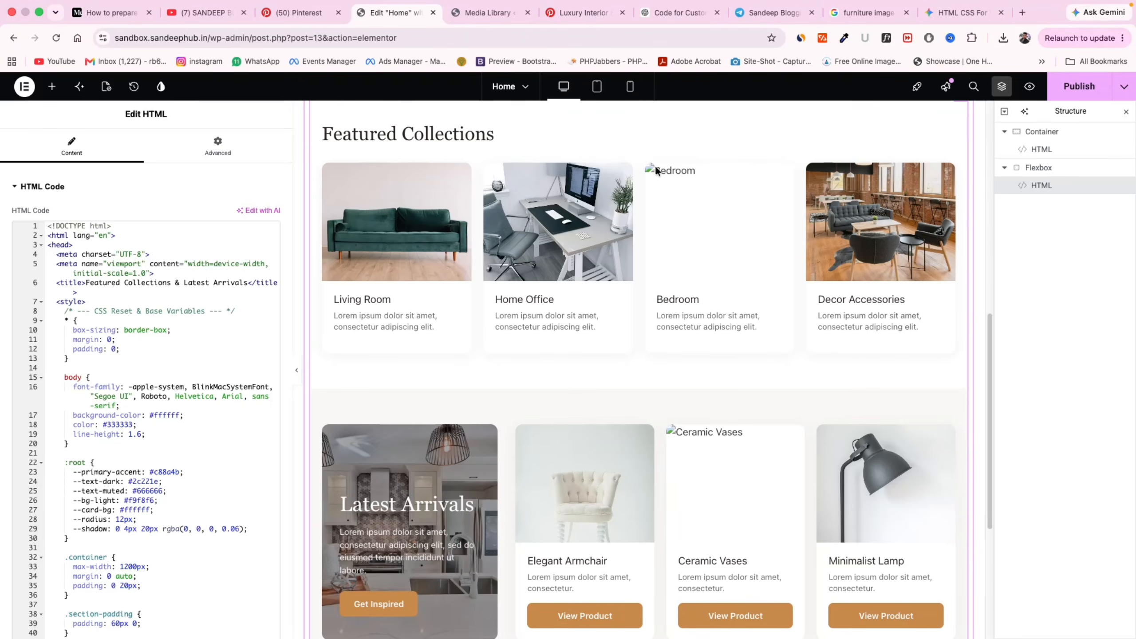
Search Google Images for "bedroom image" and copy the image address of Veranda's bedroom picture
left_click(836, 12)
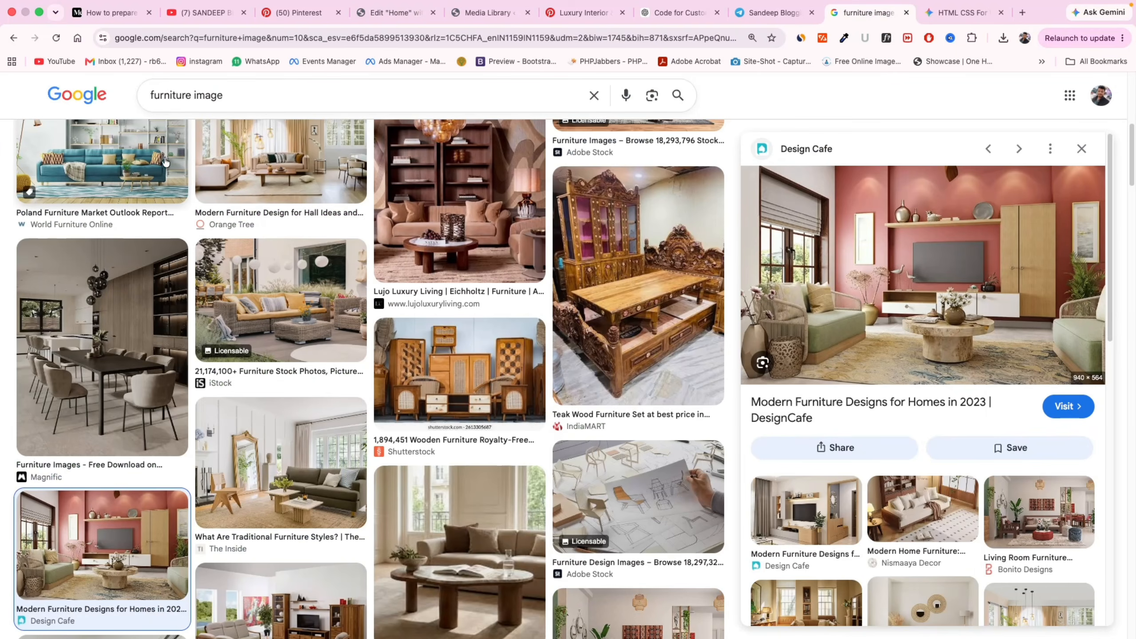
double_click(178, 95)
type("bedroom")
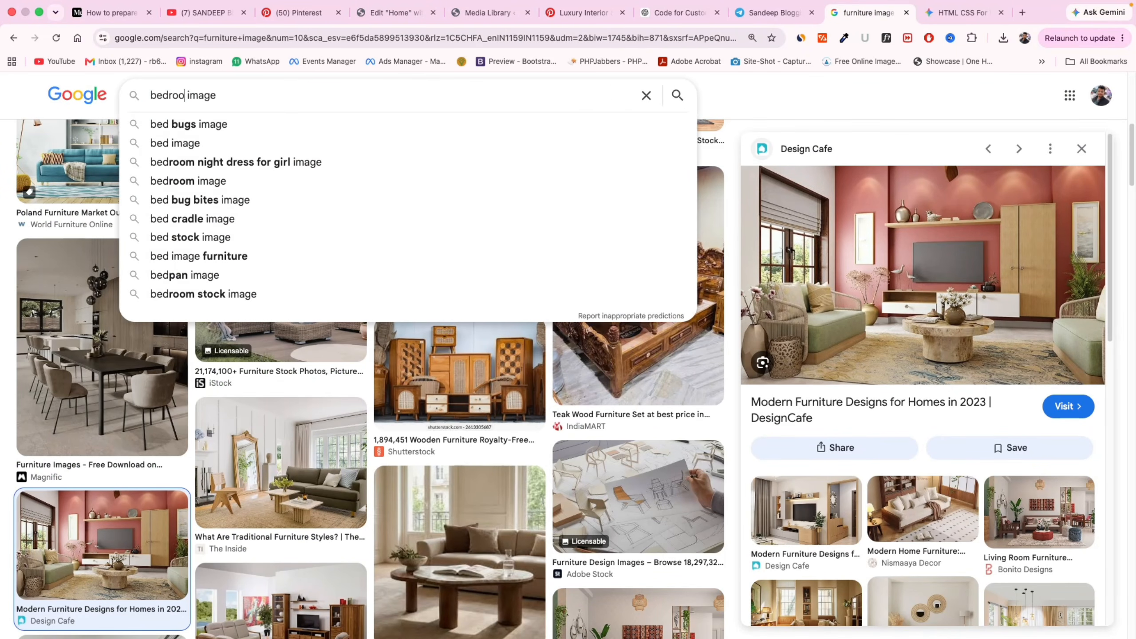
key("Return")
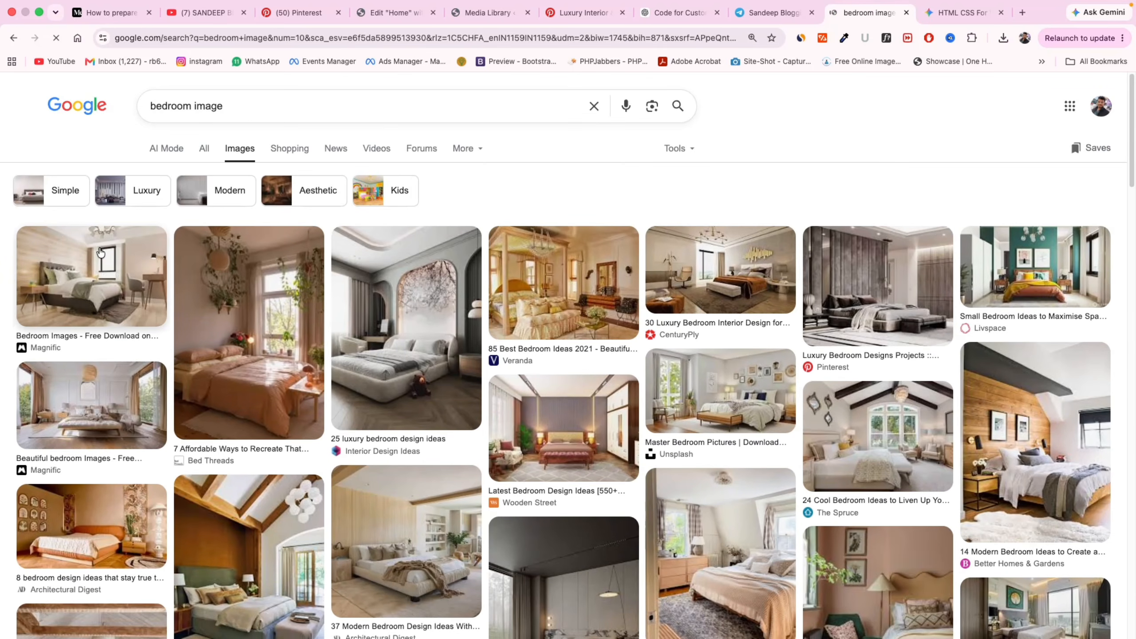
left_click(540, 312)
right_click(912, 364)
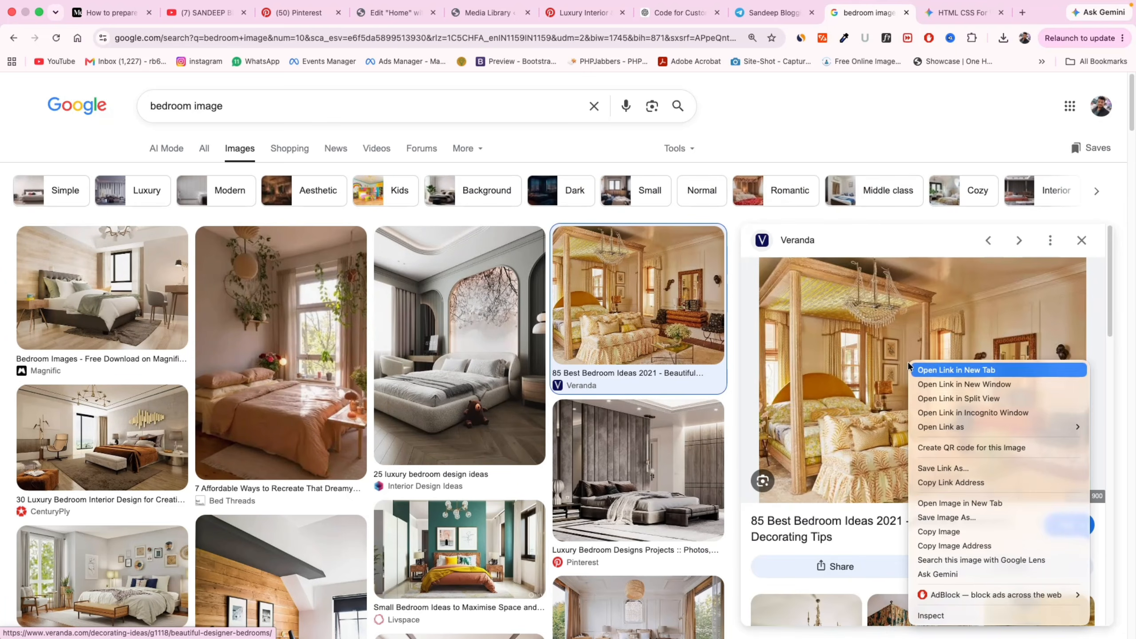
left_click(953, 546)
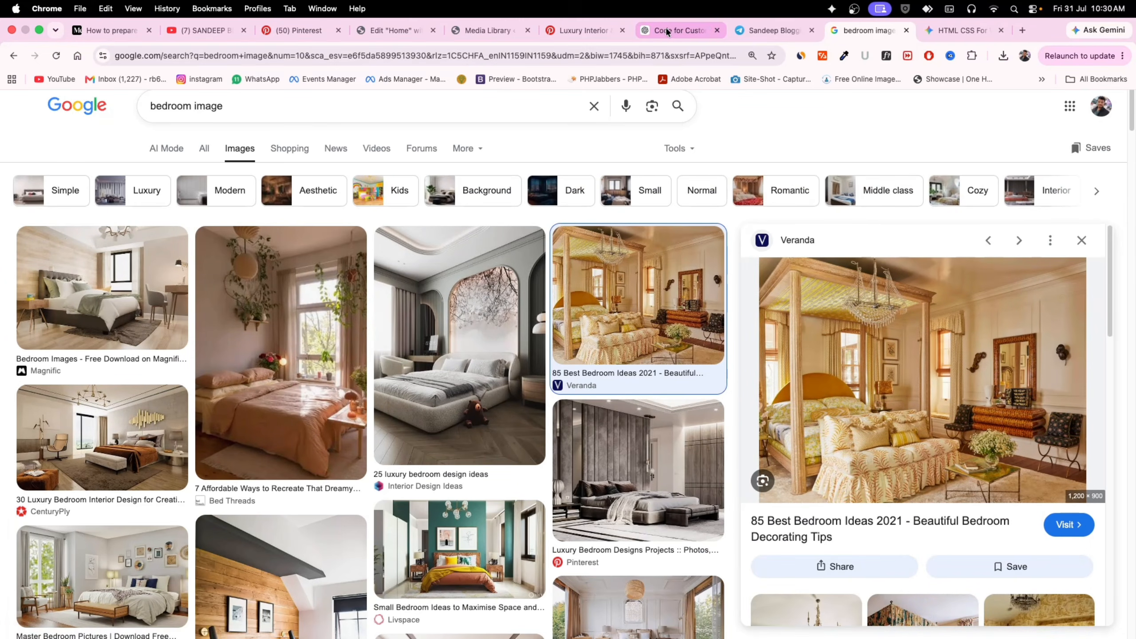
Replace the Bedroom card's image source in the HTML code with the copied Veranda address and publish the Home page
left_click(415, 33)
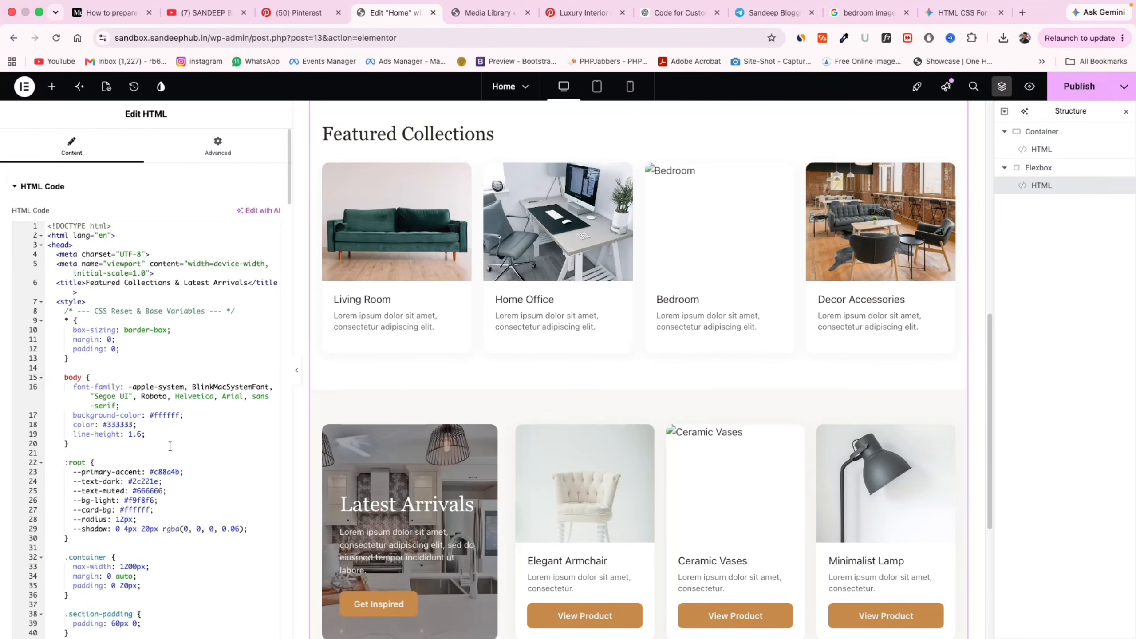
scroll(171, 445, "down", 20)
left_click_drag(142, 449, 216, 467)
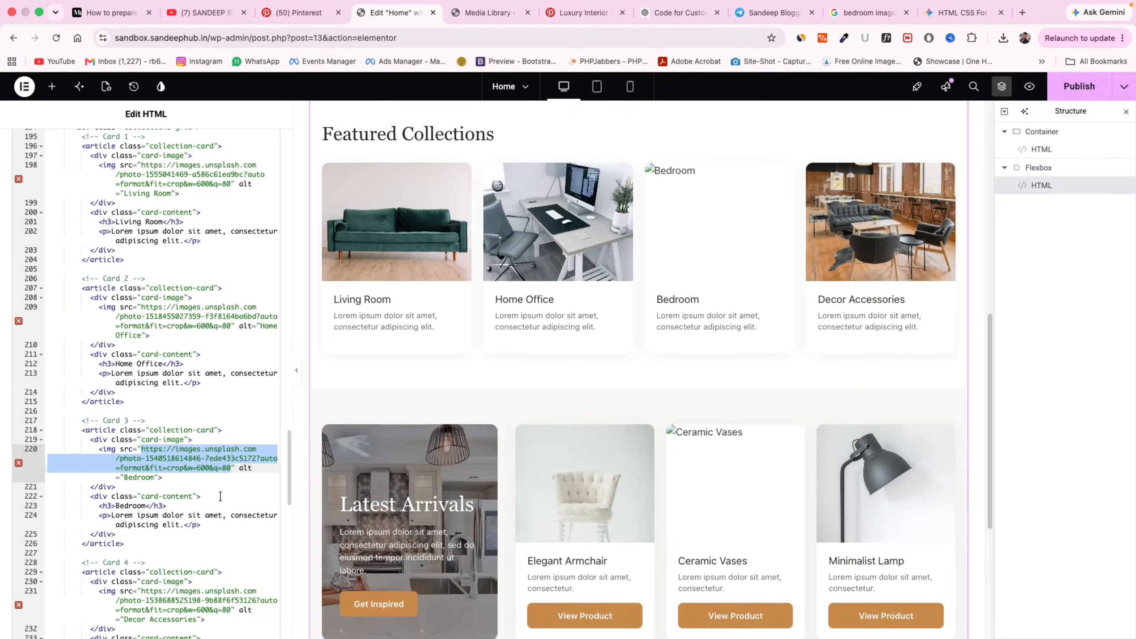
key("super+v")
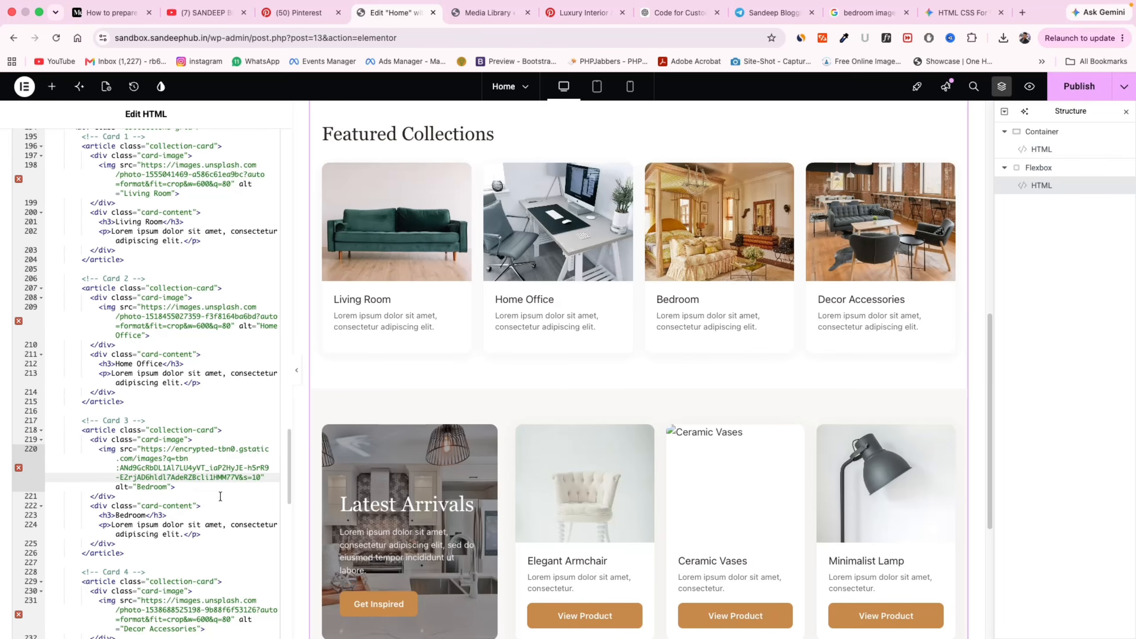
left_click(1088, 93)
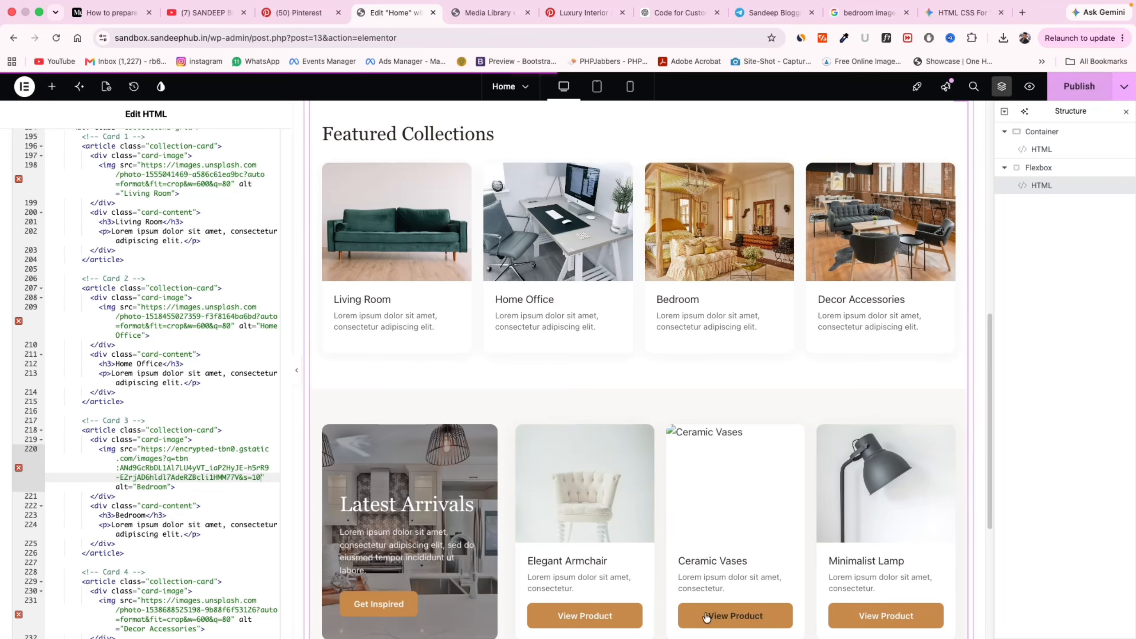
Copy the image address of Unsplash's master bedroom picture from the Google Images results
scroll(694, 567, "down", 2)
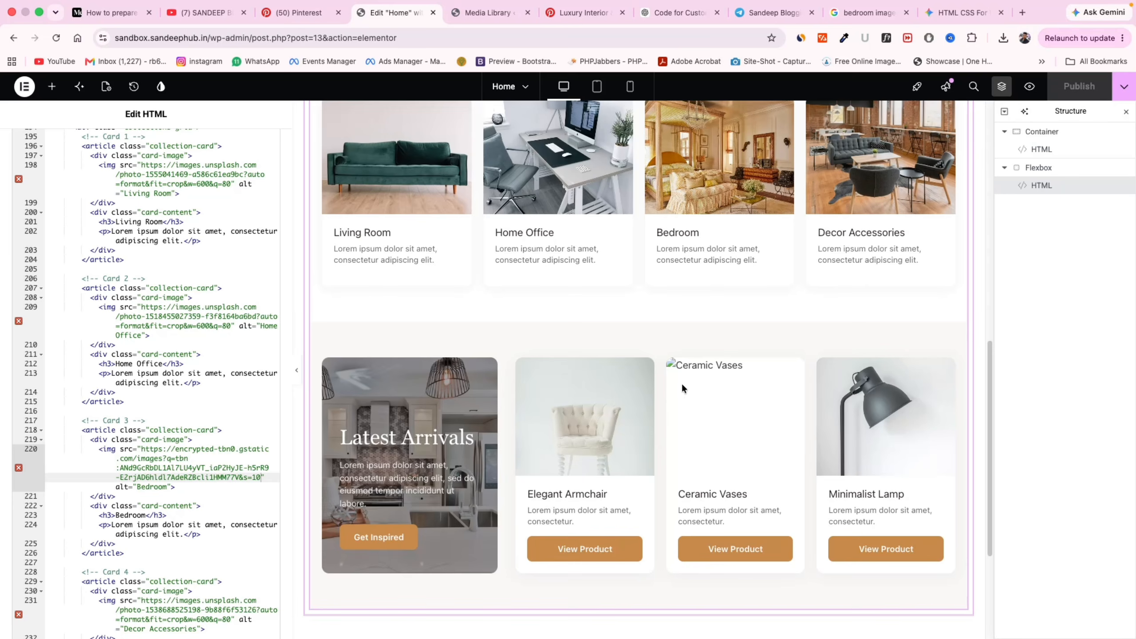
left_click(855, 13)
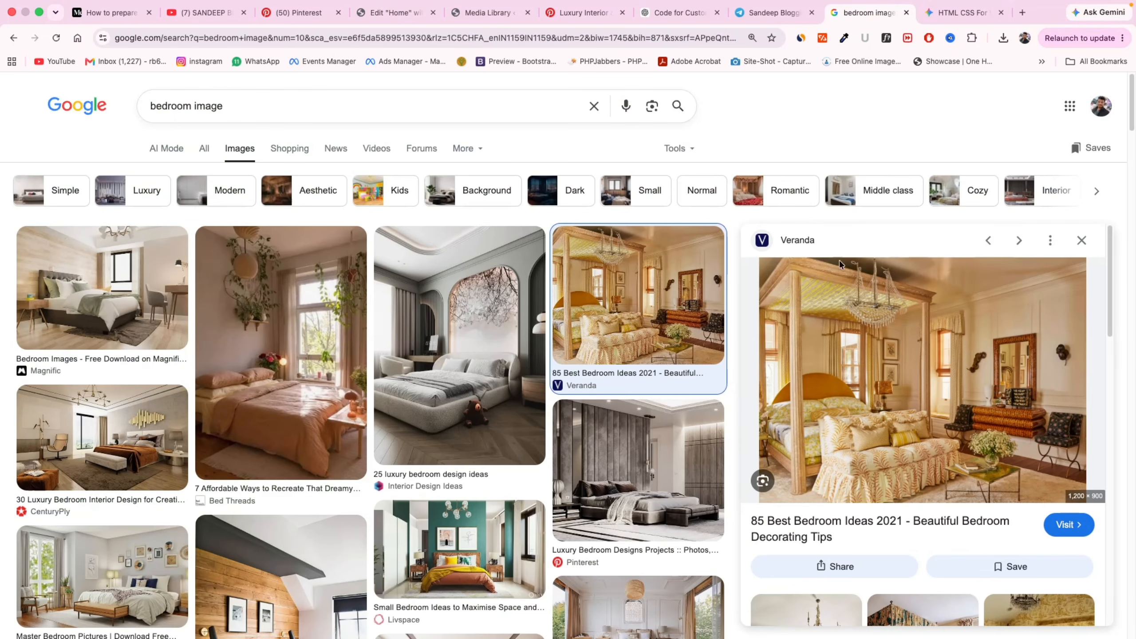
scroll(765, 506, "down", 4)
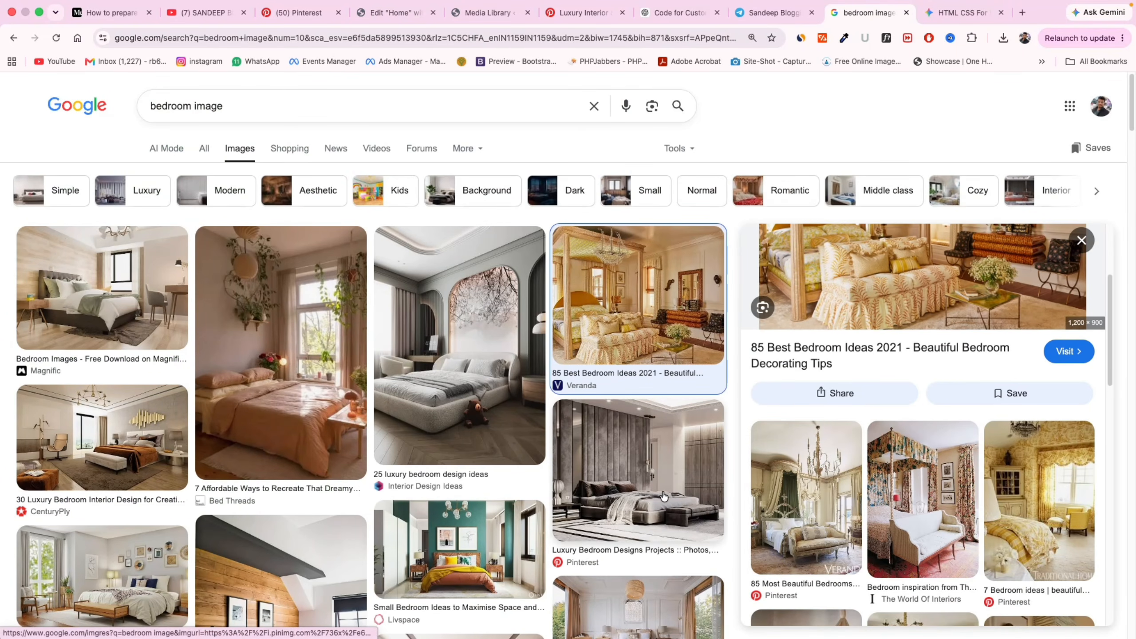
left_click(122, 577)
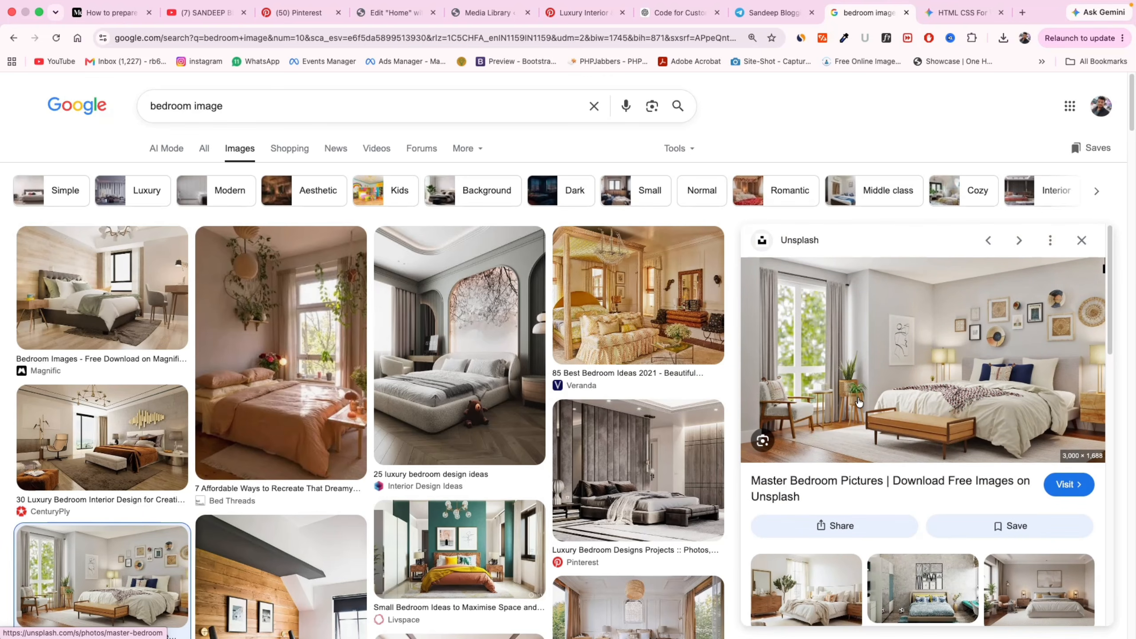
right_click(874, 421)
left_click(900, 538)
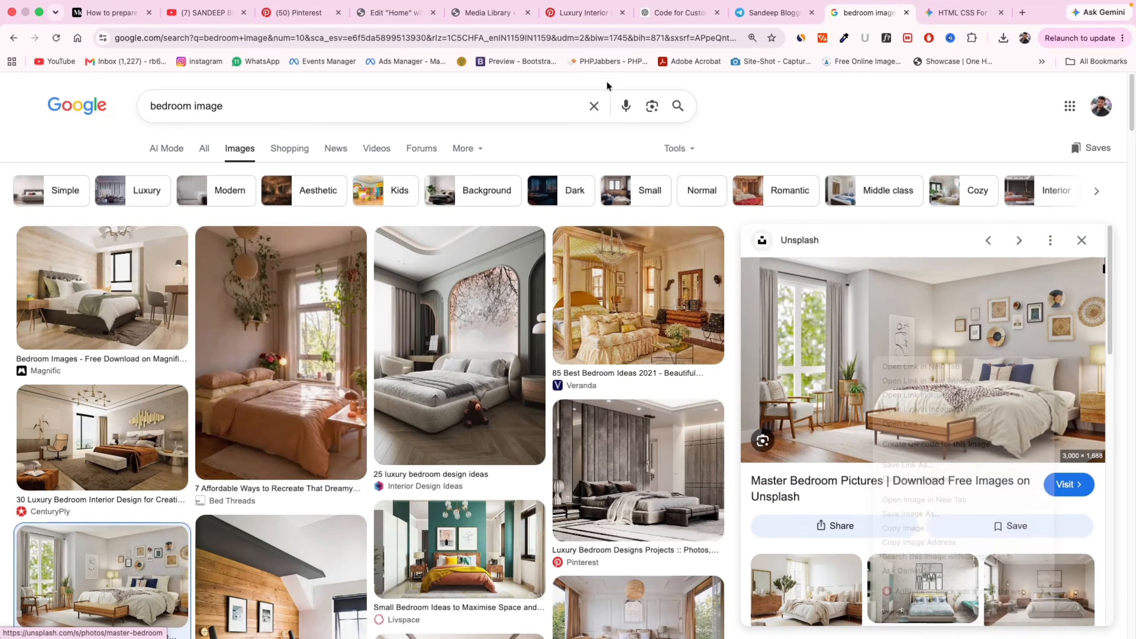
Replace the Ceramic Vases product's image source in the Elementor HTML code with the copied Unsplash address
left_click(394, 12)
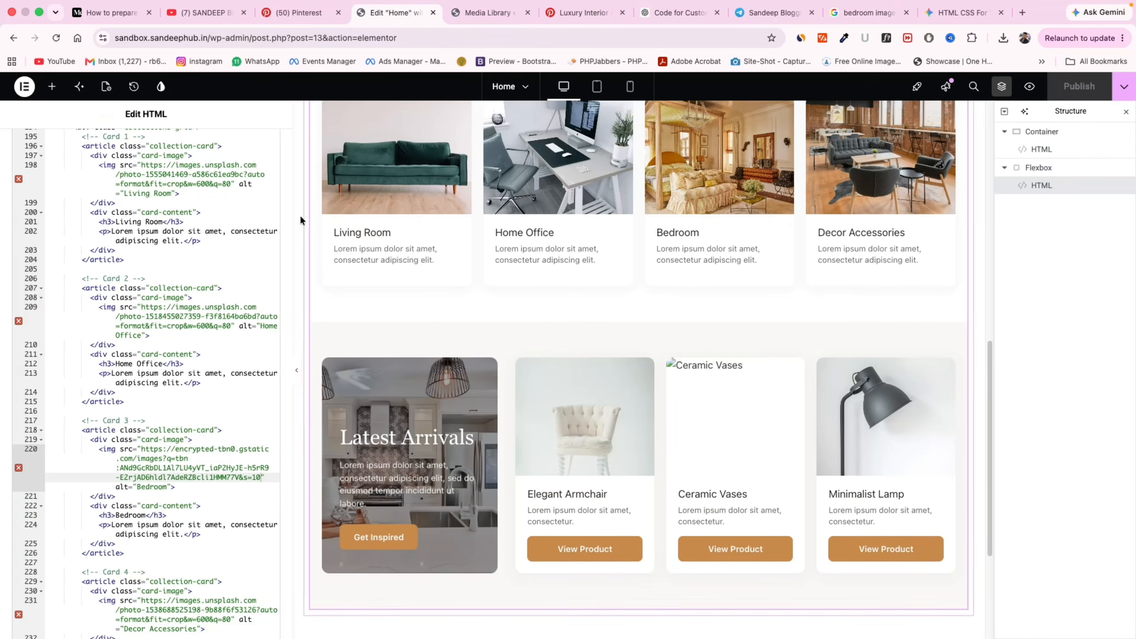
scroll(170, 475, "down", 15)
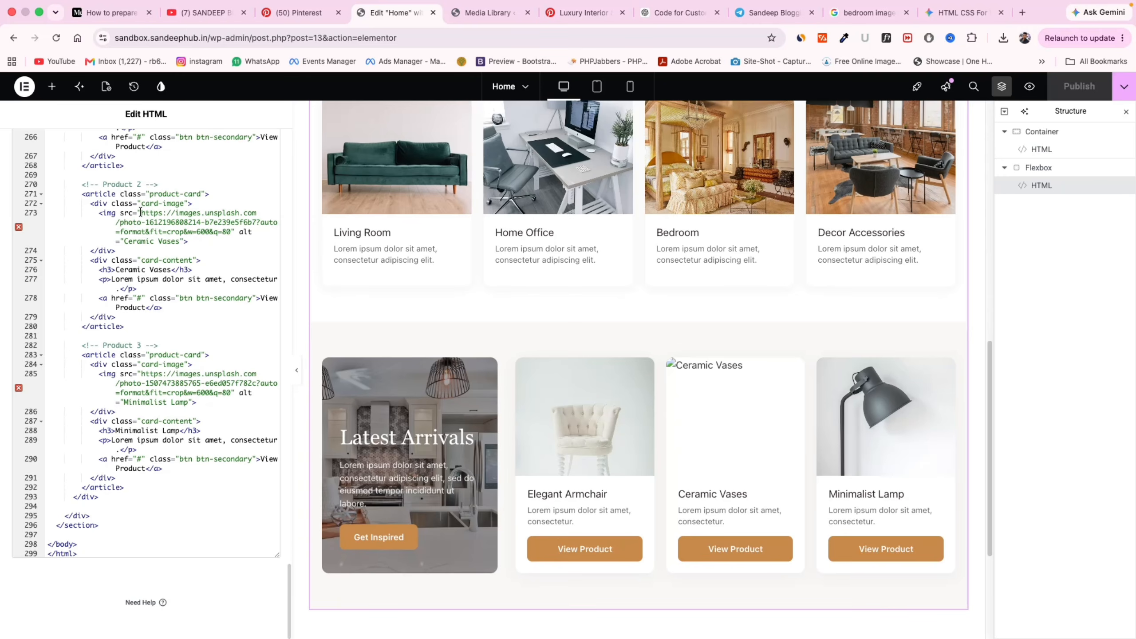
left_click_drag(141, 213, 209, 233)
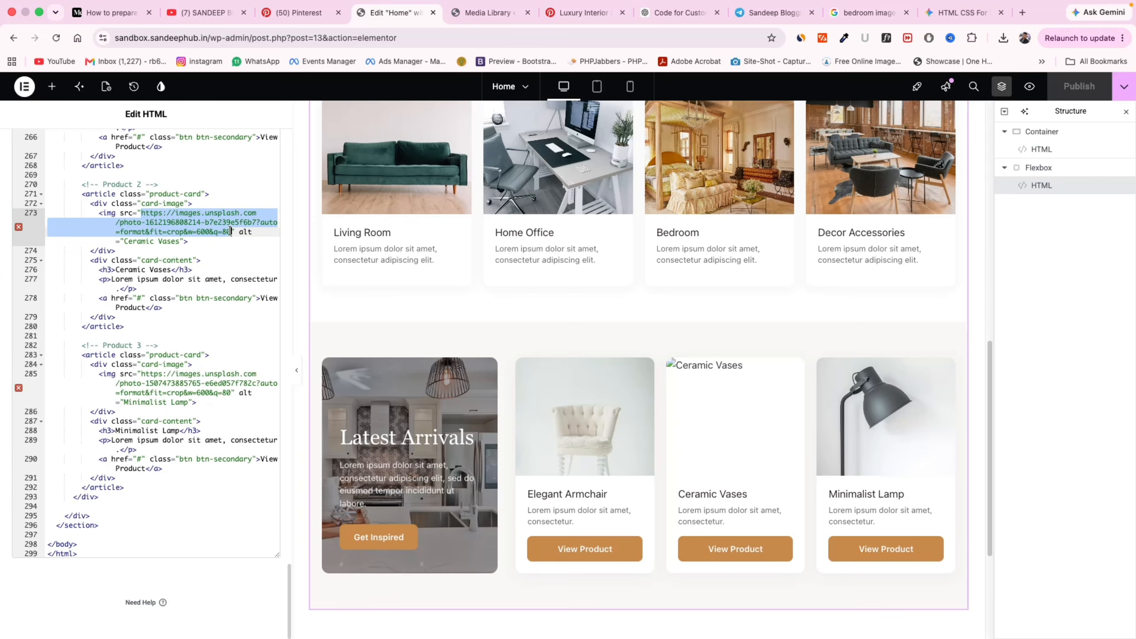
key("super+v")
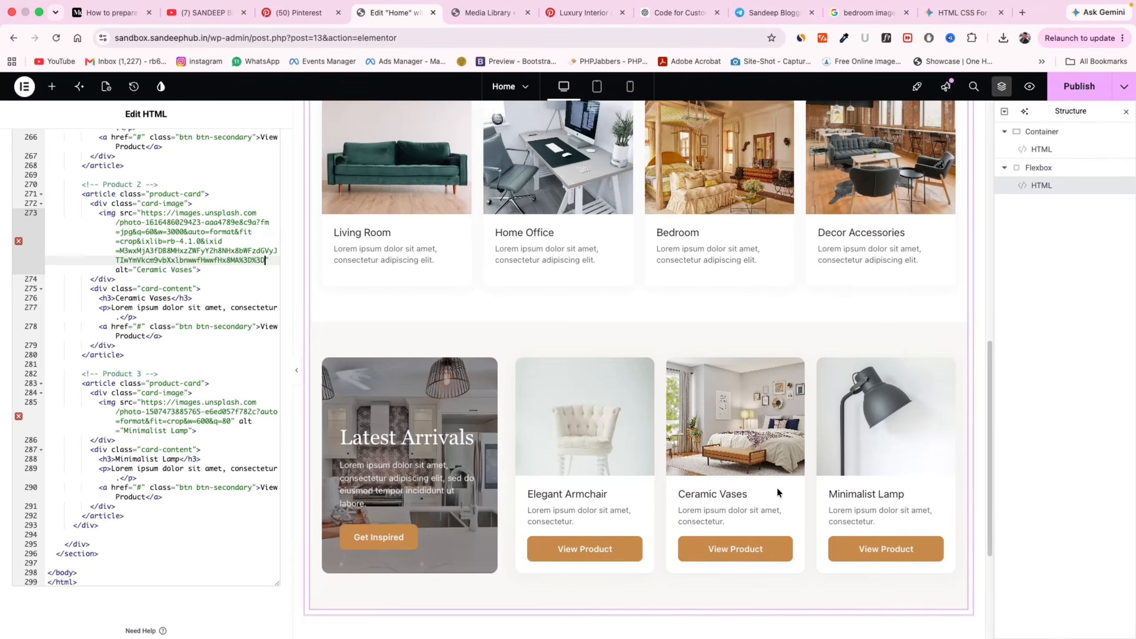
Publish the Home page with the Ceramic Vases image in place and open the list of available widgets
scroll(731, 487, "up", 15)
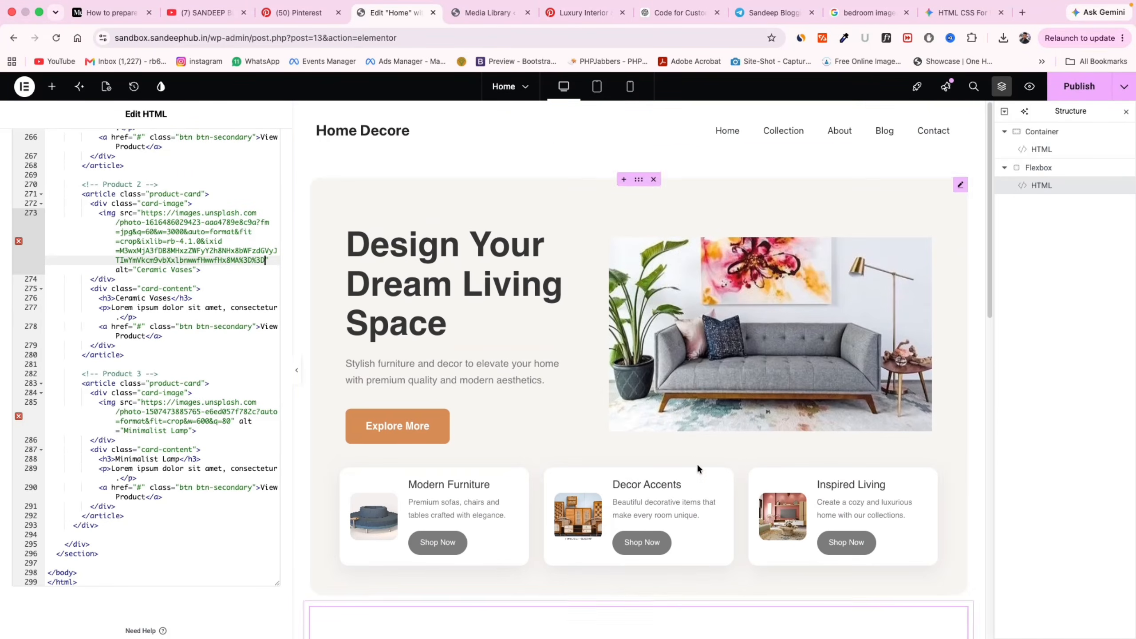
left_click(1061, 92)
scroll(348, 279, "down", 8)
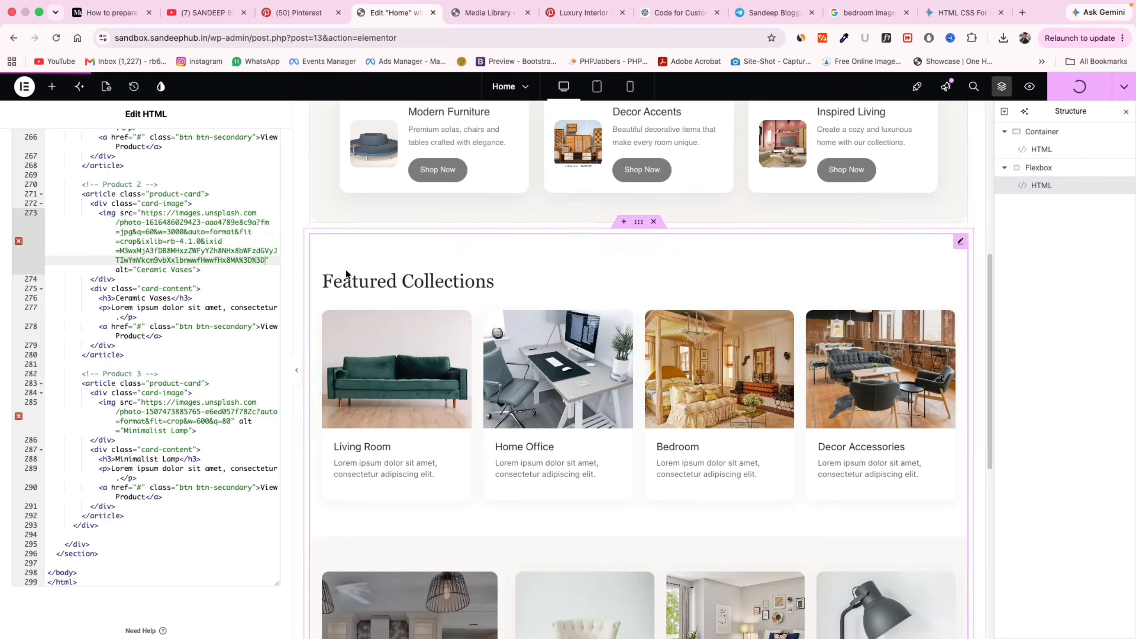
left_click(52, 87)
scroll(649, 400, "down", 5)
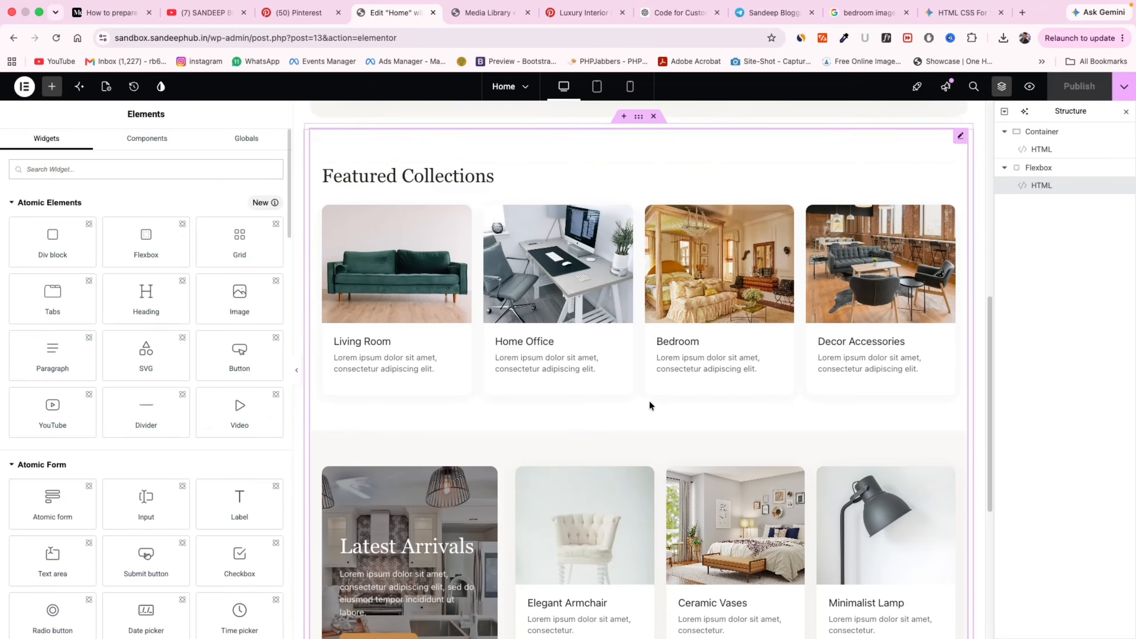
Add an empty Flexbox container beneath the Latest Arrivals section of the Home page
left_click(612, 500)
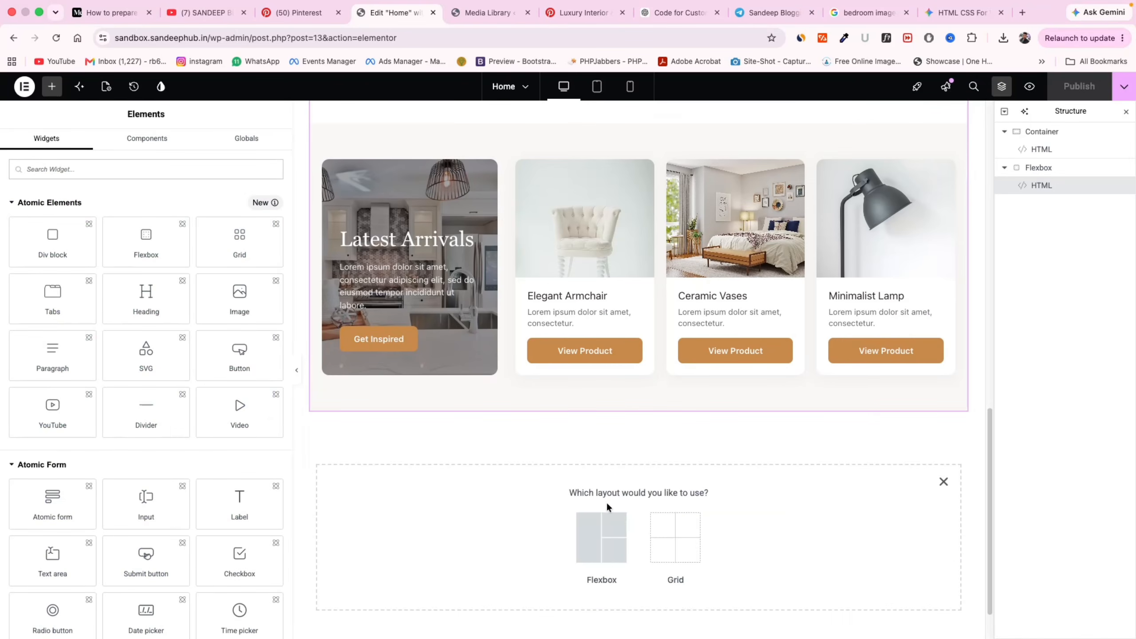
left_click(597, 537)
left_click(475, 528)
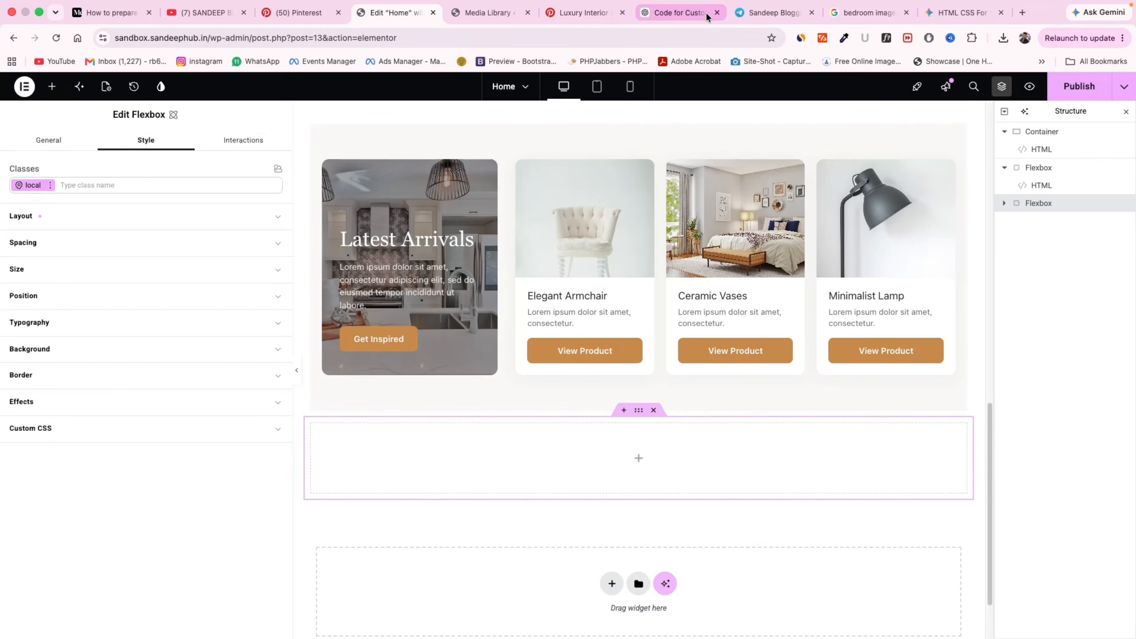
Switch to ChatGPT and submit the prompt "write code for customer reveiews in sliding"
left_click(680, 13)
scroll(425, 543, "down", 15)
type("w")
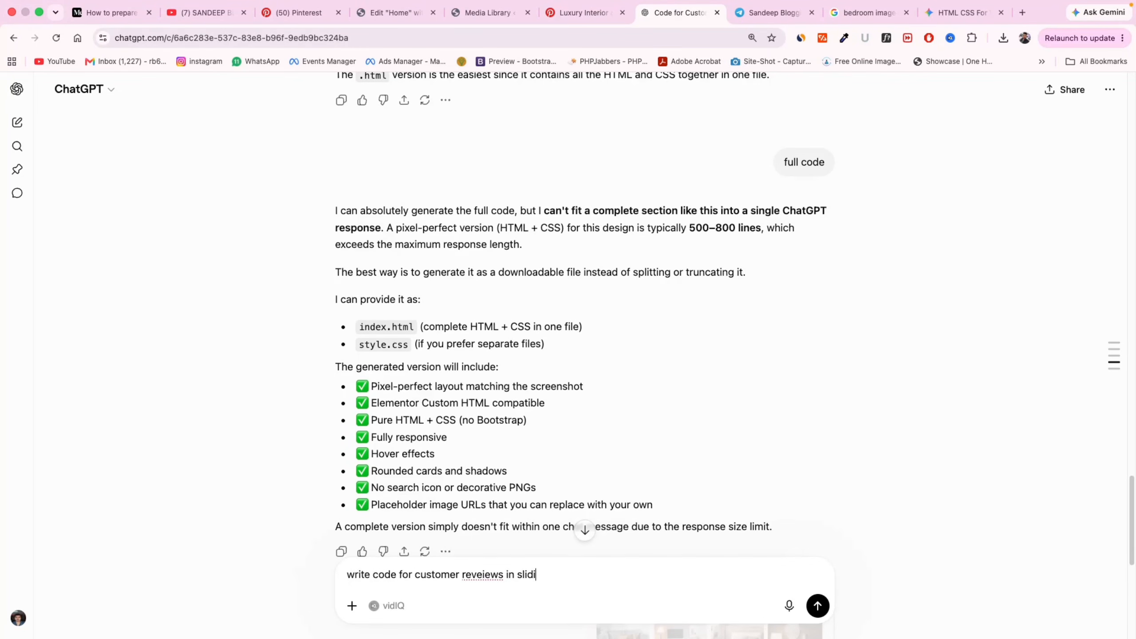
key("Return")
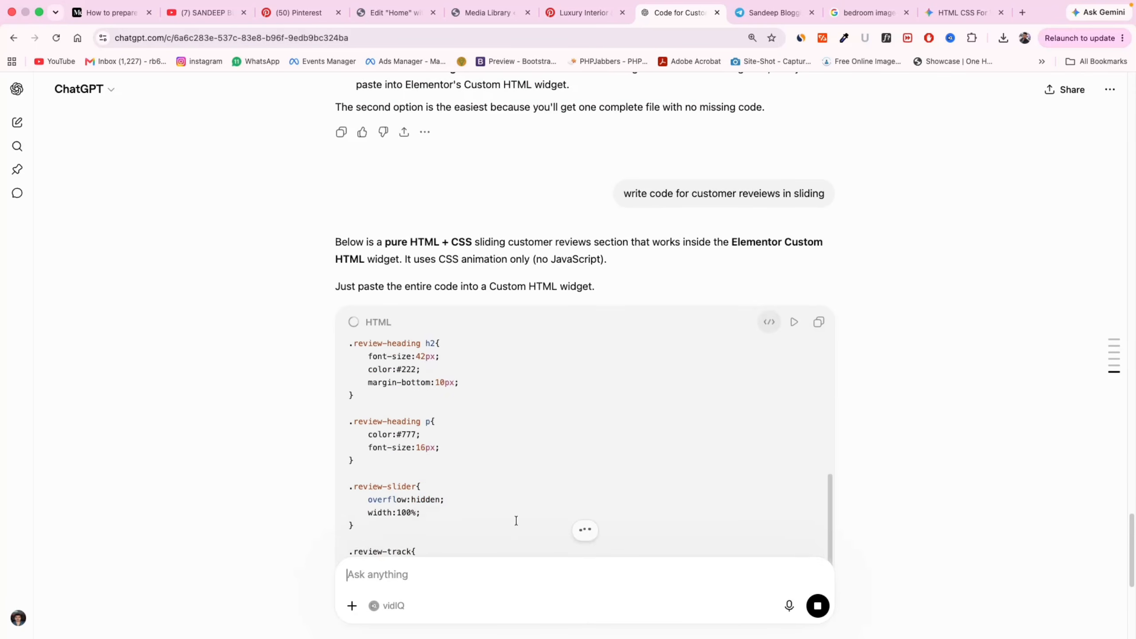
scroll(574, 485, "down", 5)
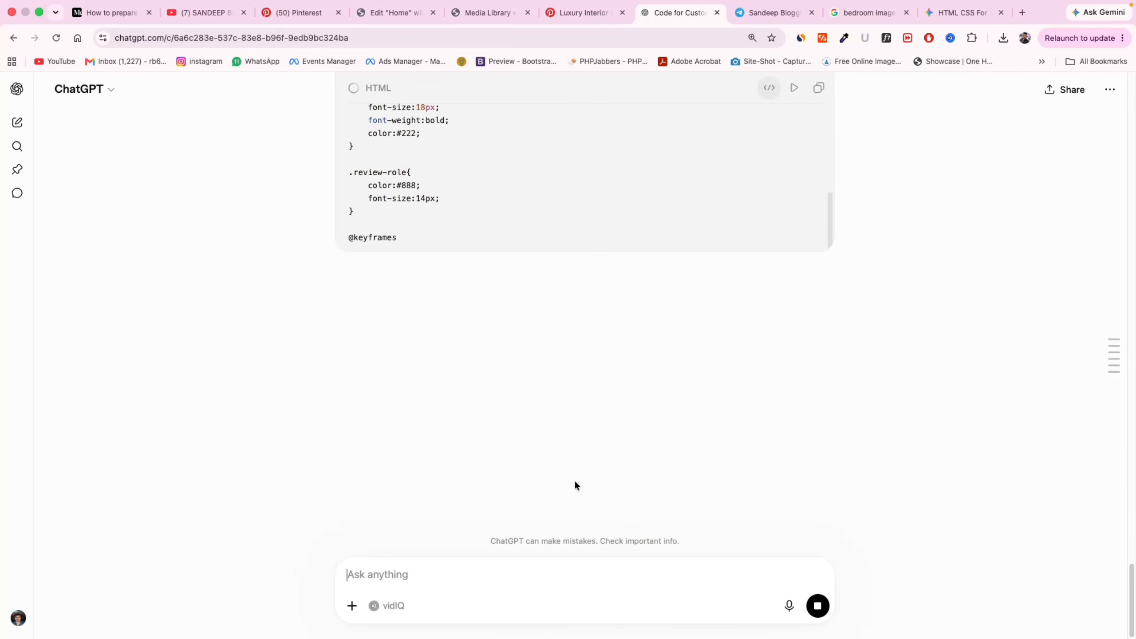
Return to the Elementor Home page and add an HTML widget with the customer reviews slider code to the new Flexbox
left_click(575, 16)
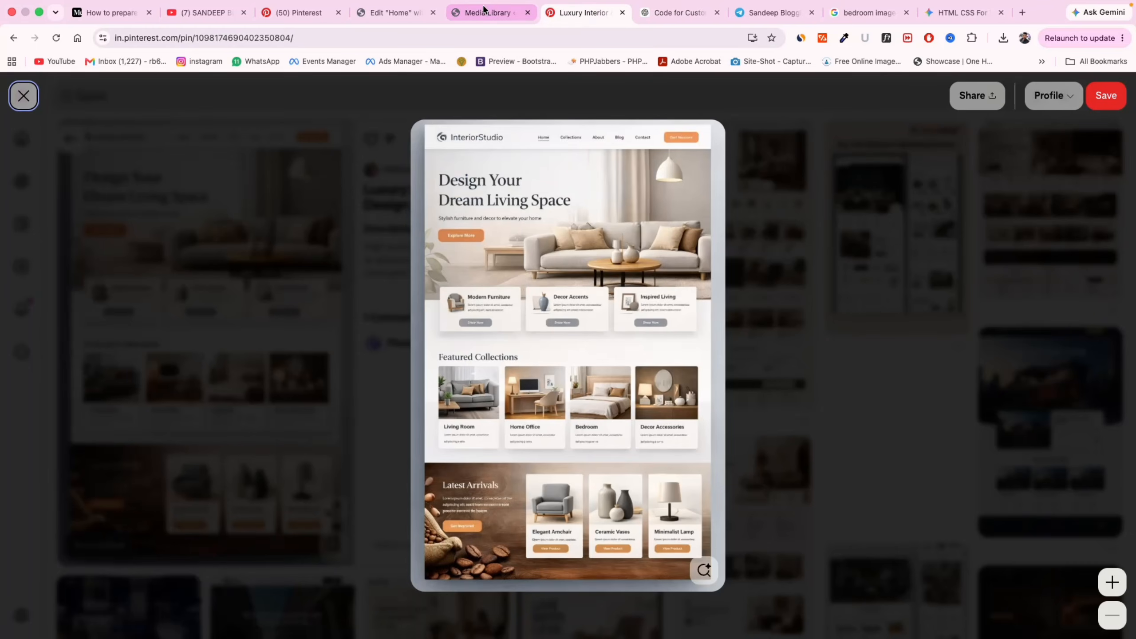
left_click(485, 13)
left_click(360, 12)
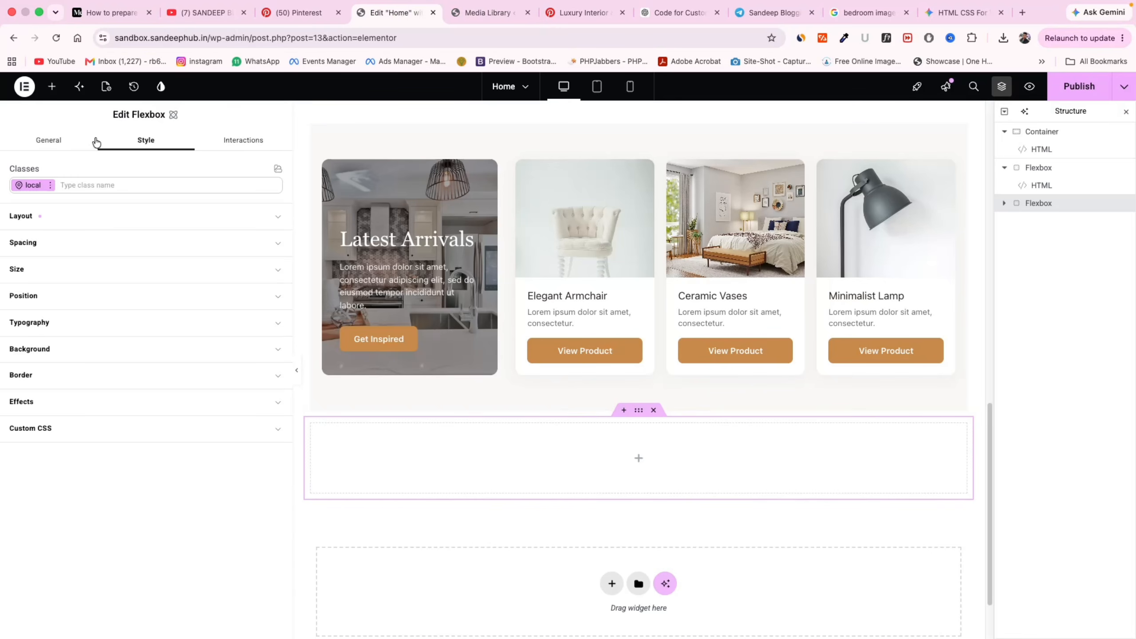
left_click(52, 87)
type("html")
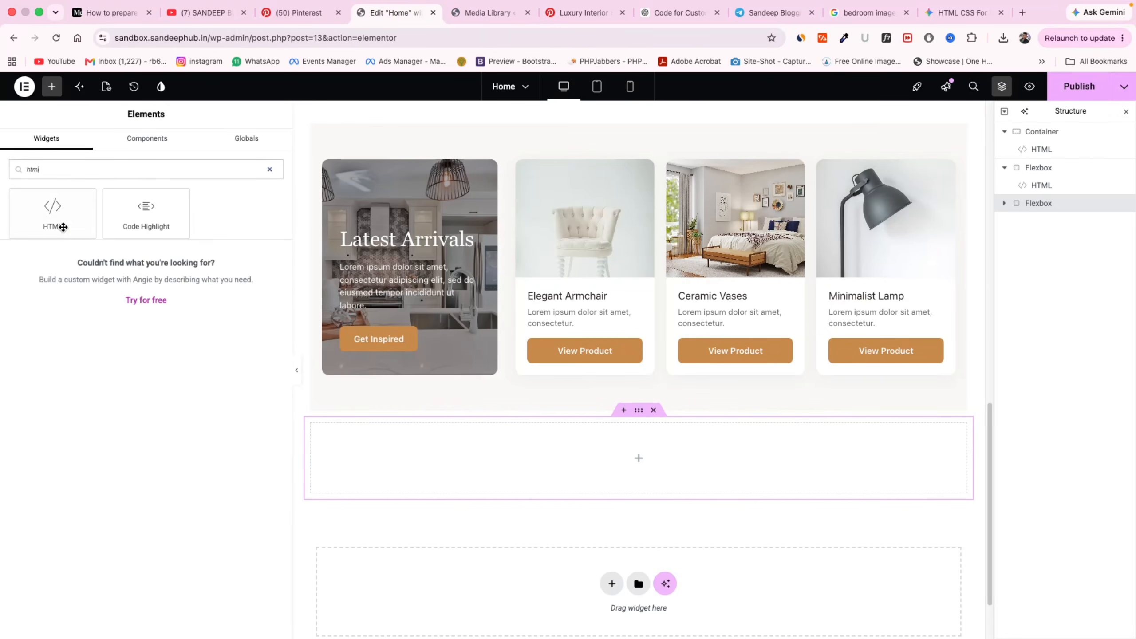
left_click_drag(52, 215, 509, 461)
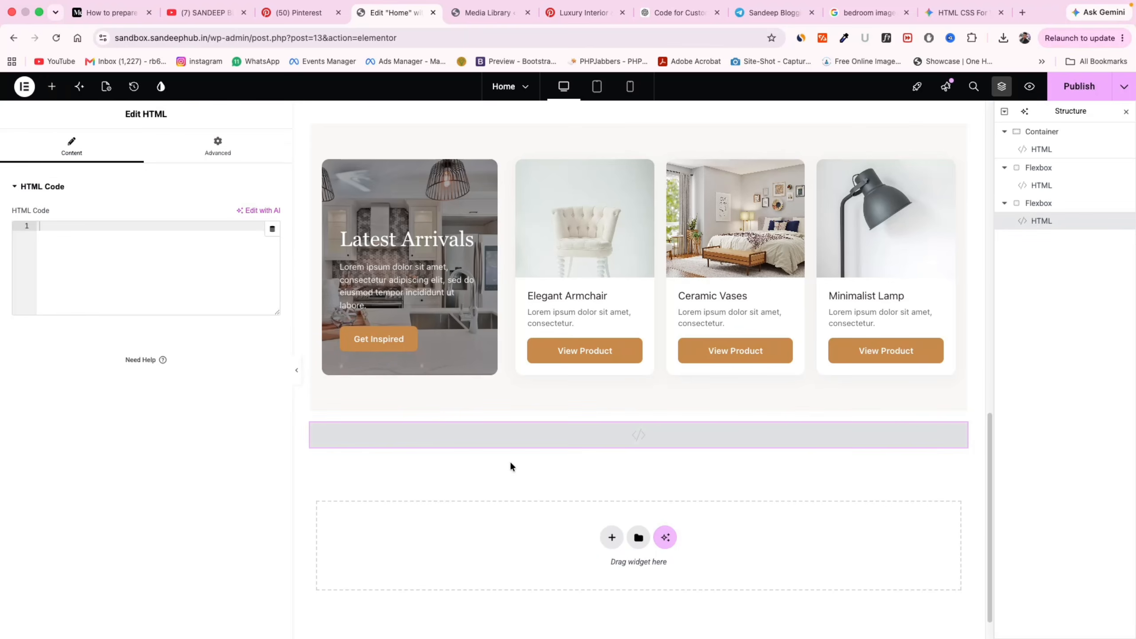
key("super+v")
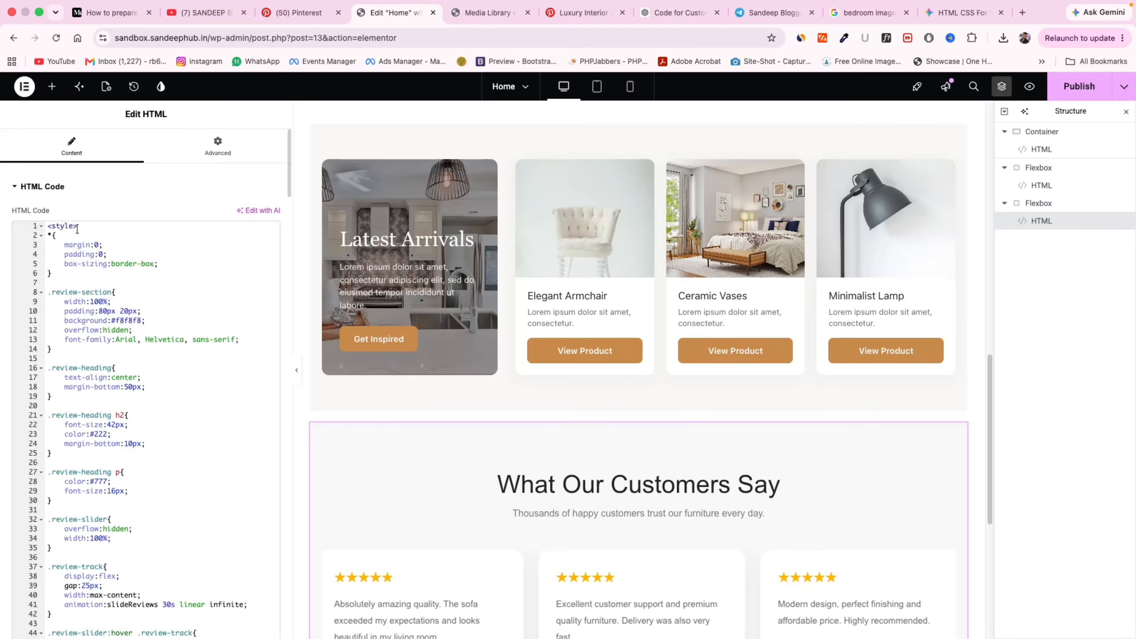
scroll(356, 308, "down", 5)
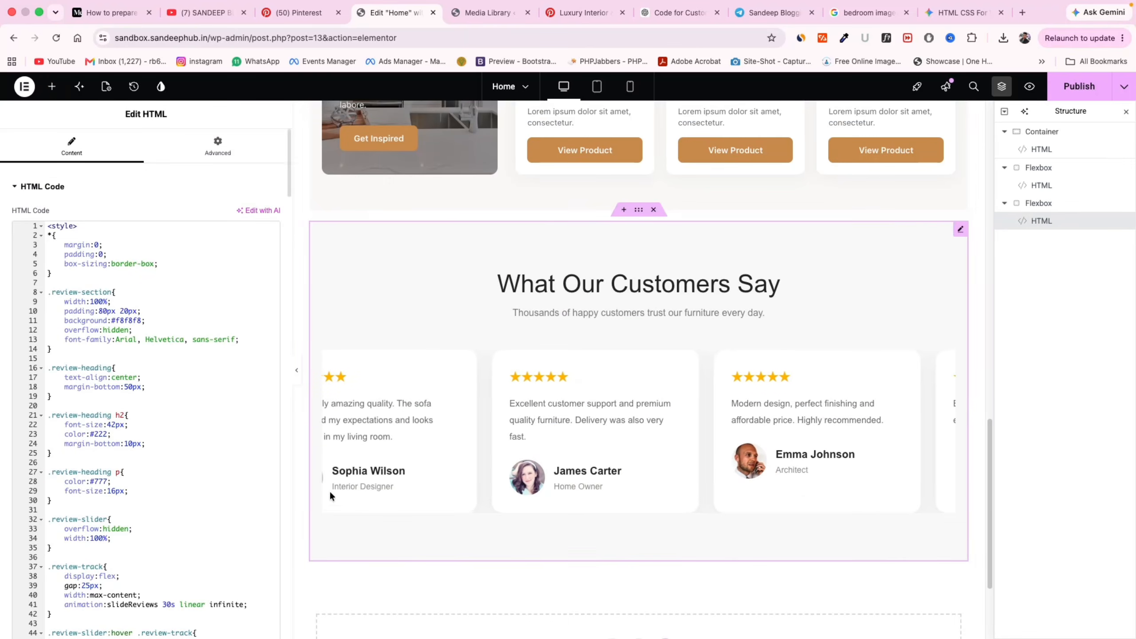
Add another empty Flexbox beneath the customer reviews section and search the widgets for "form"
scroll(940, 551, "down", 3)
scroll(920, 558, "down", 2)
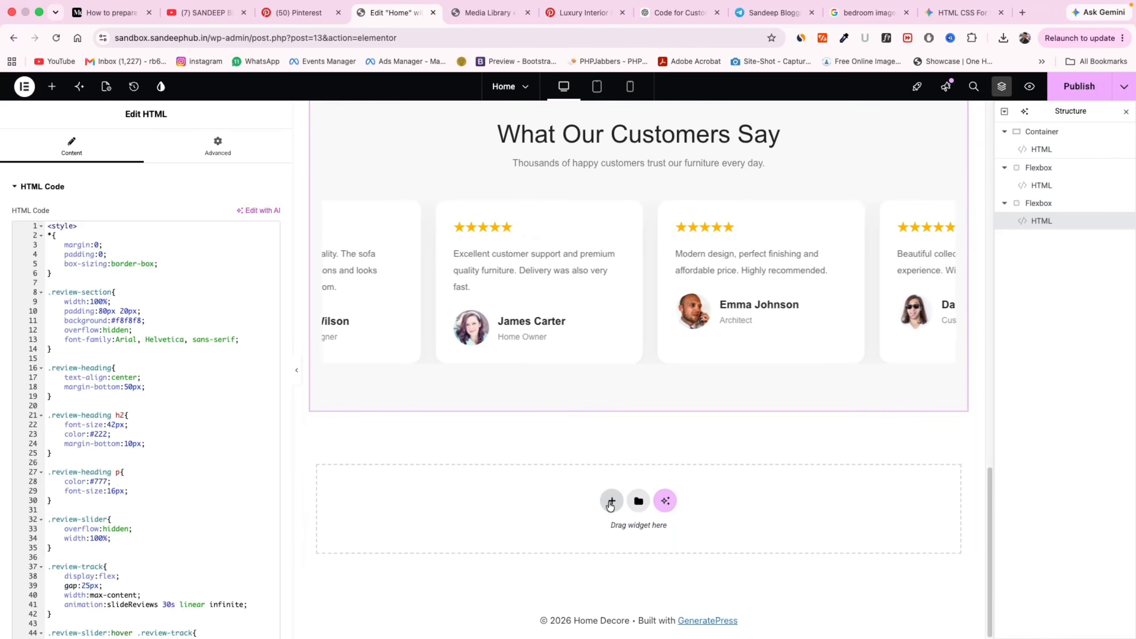
left_click(612, 501)
left_click(602, 534)
left_click(494, 531)
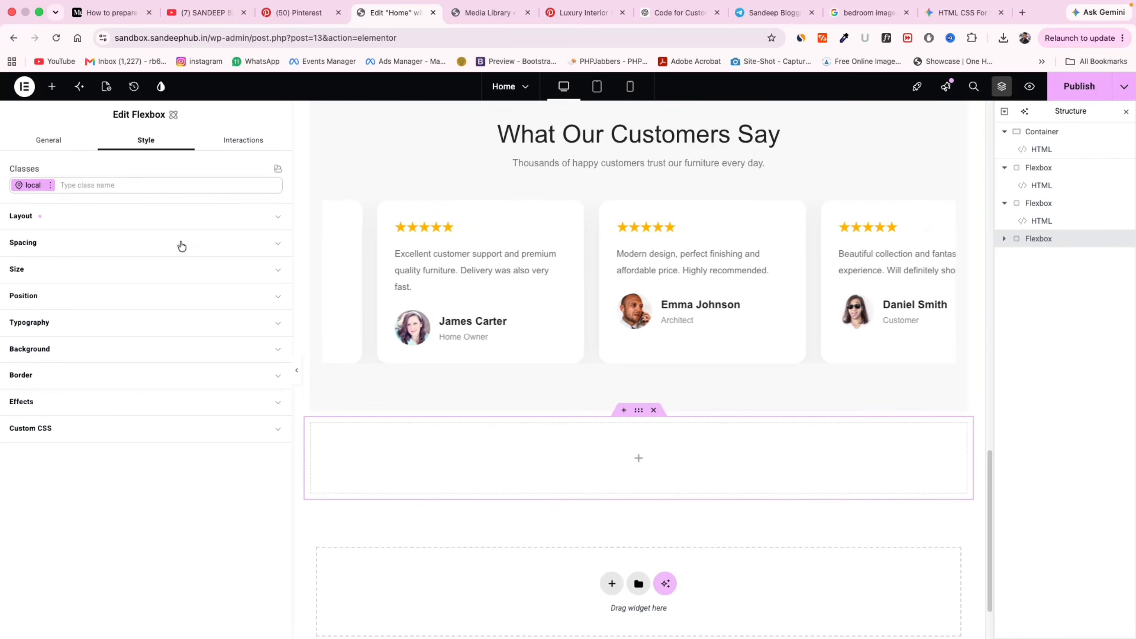
left_click(51, 86)
left_click(74, 169)
type("form")
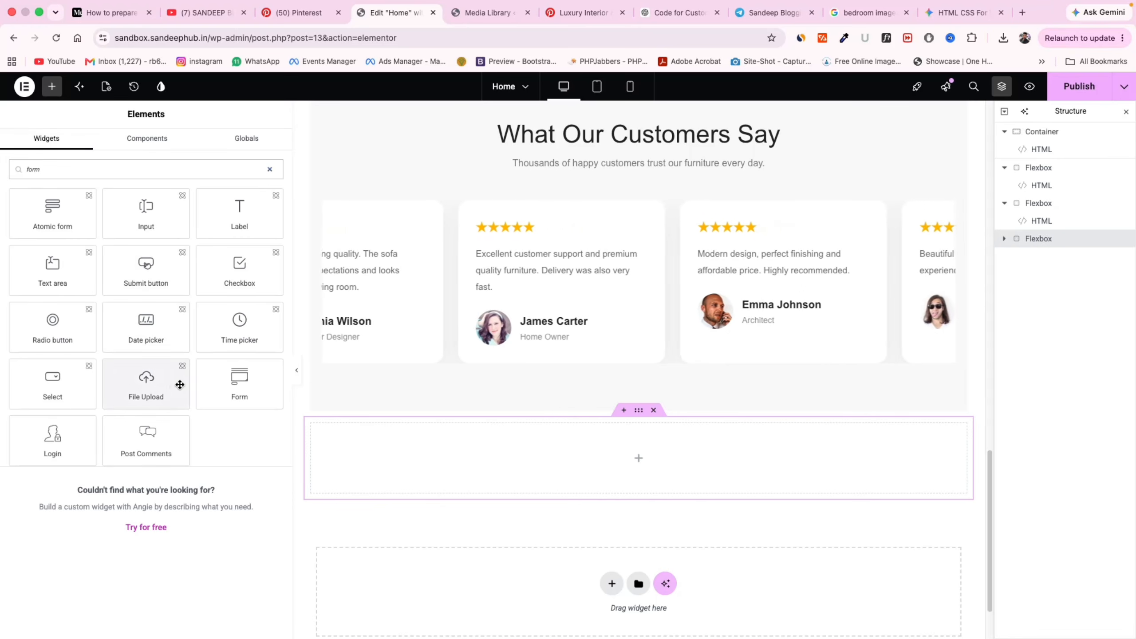
Switch to the WordPress admin, close the attachment details, and install and activate the WPForms plugin
left_click(480, 20)
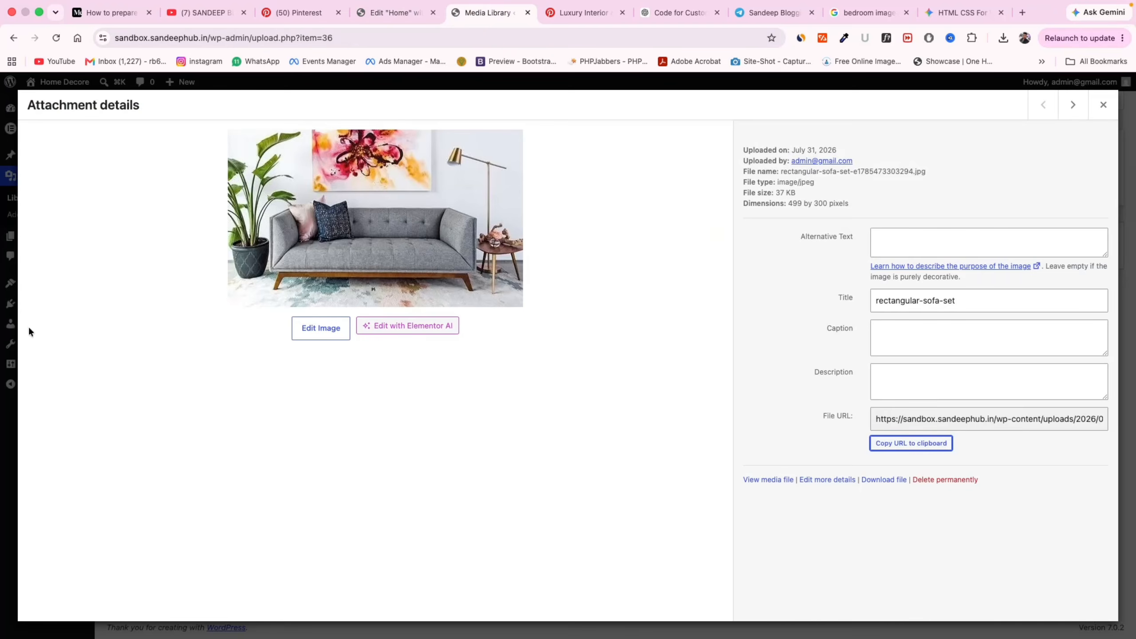
left_click(1099, 106)
mouse_move(35, 303)
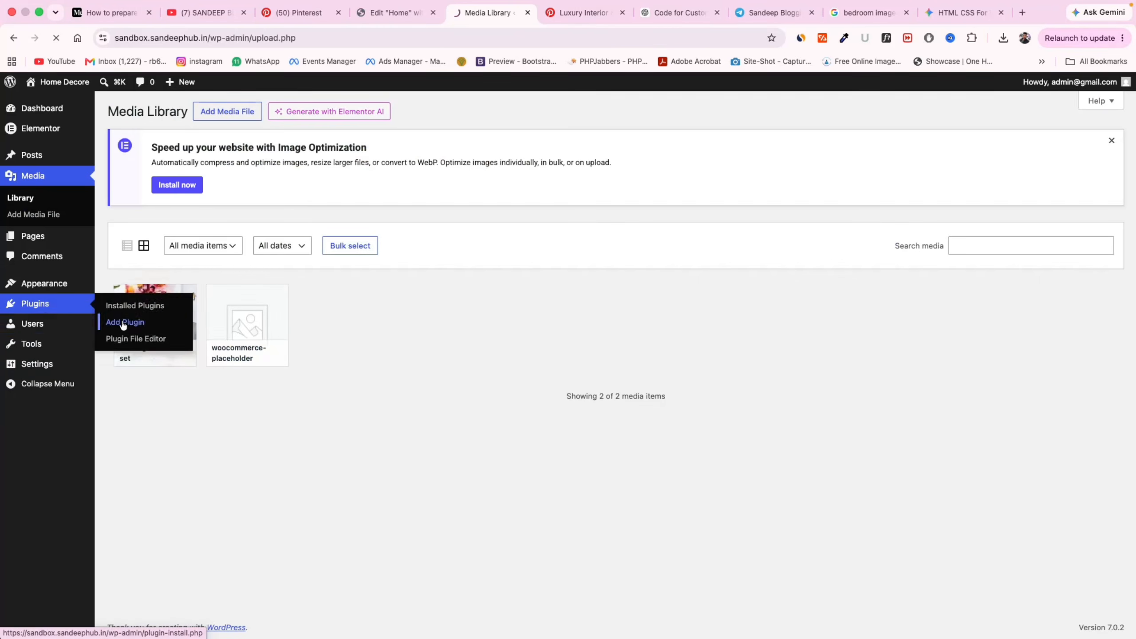
left_click(122, 321)
left_click(928, 165)
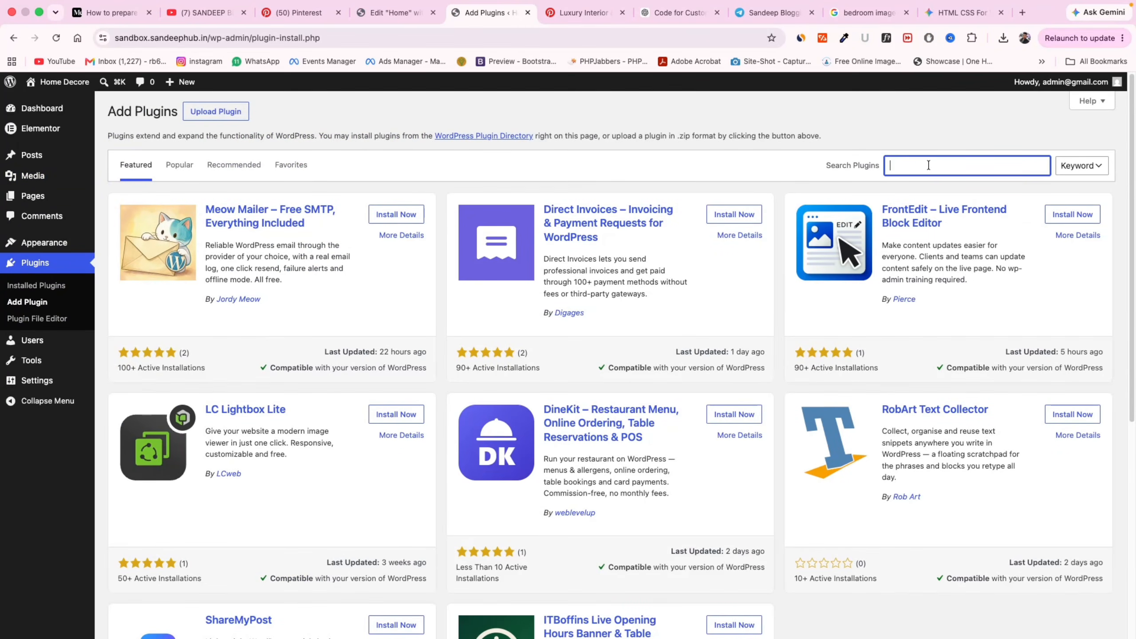
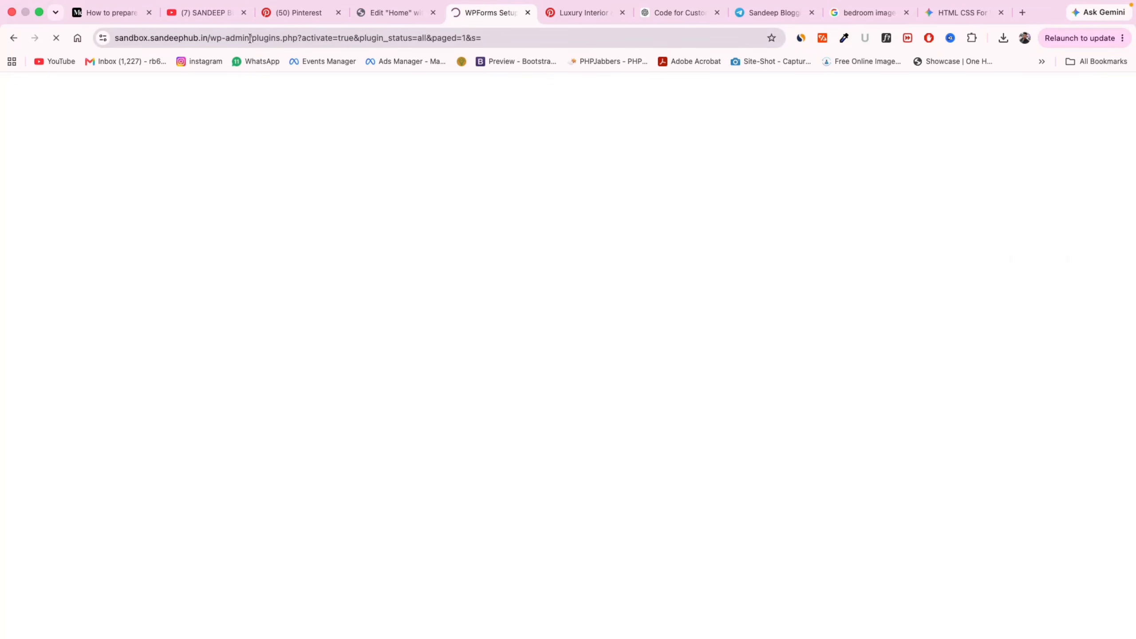
Create a new form in WPForms from the Simple Contact Form template
left_click(758, 35)
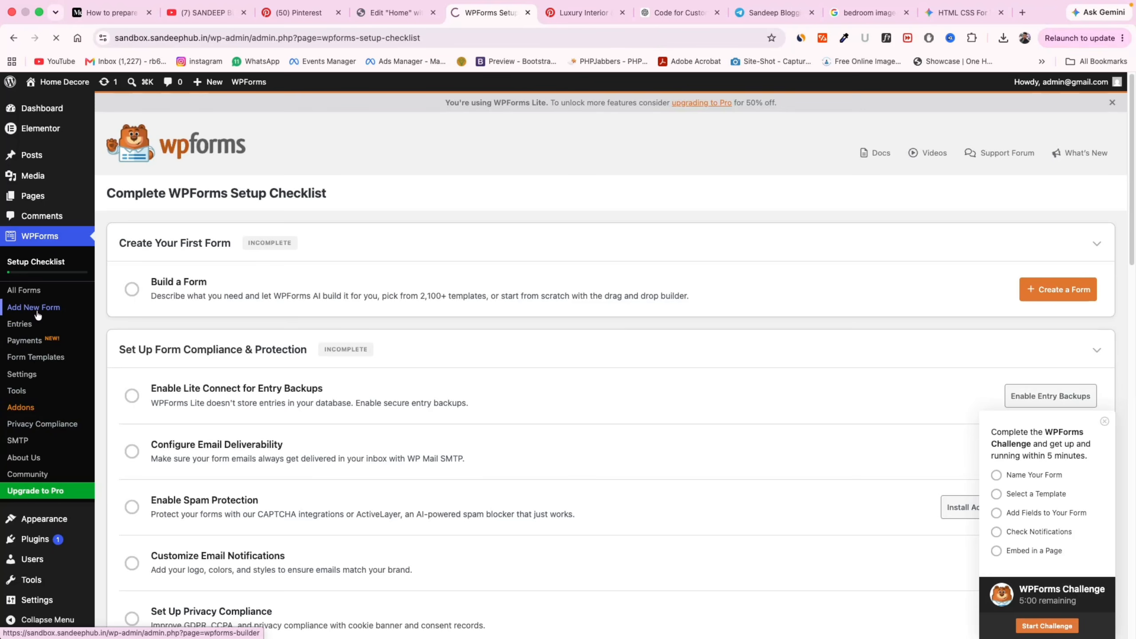
left_click(37, 308)
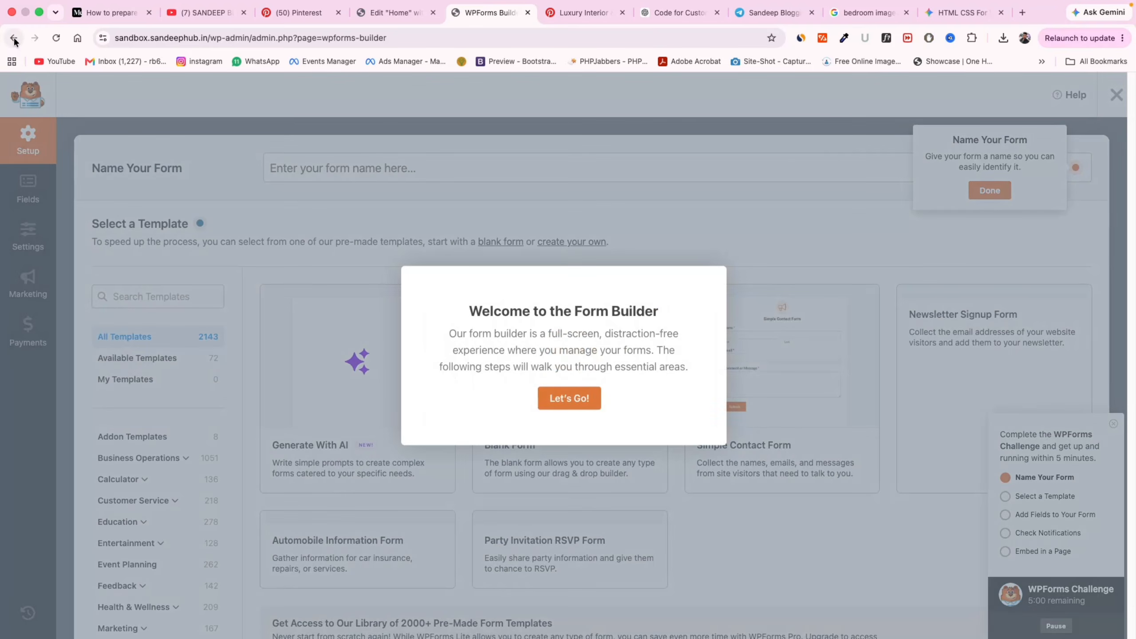
left_click(553, 398)
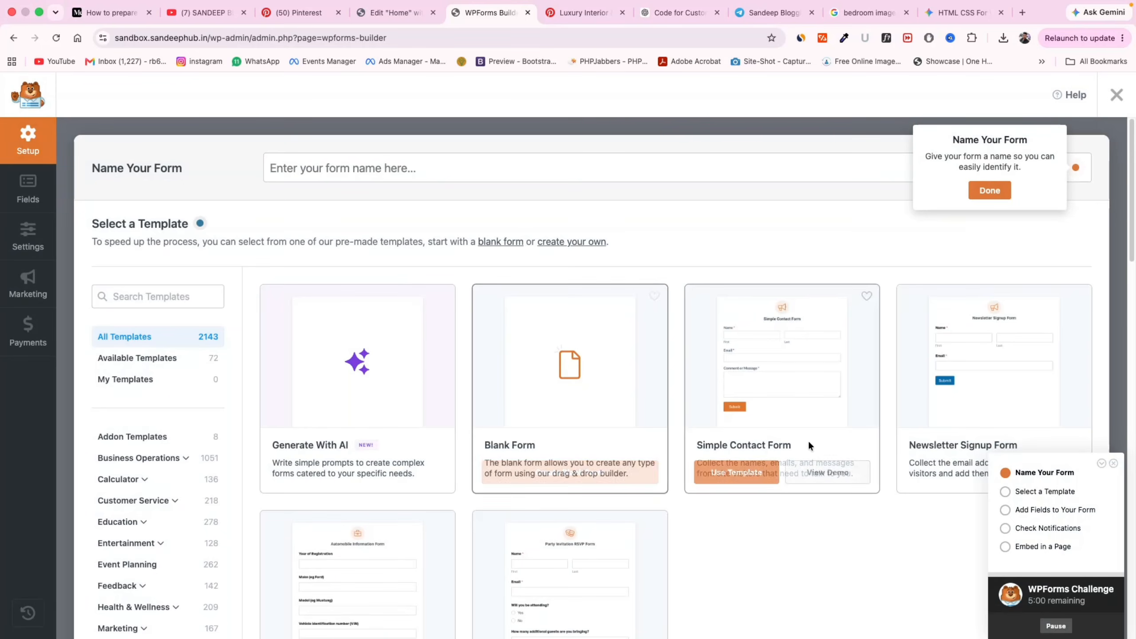
left_click(745, 500)
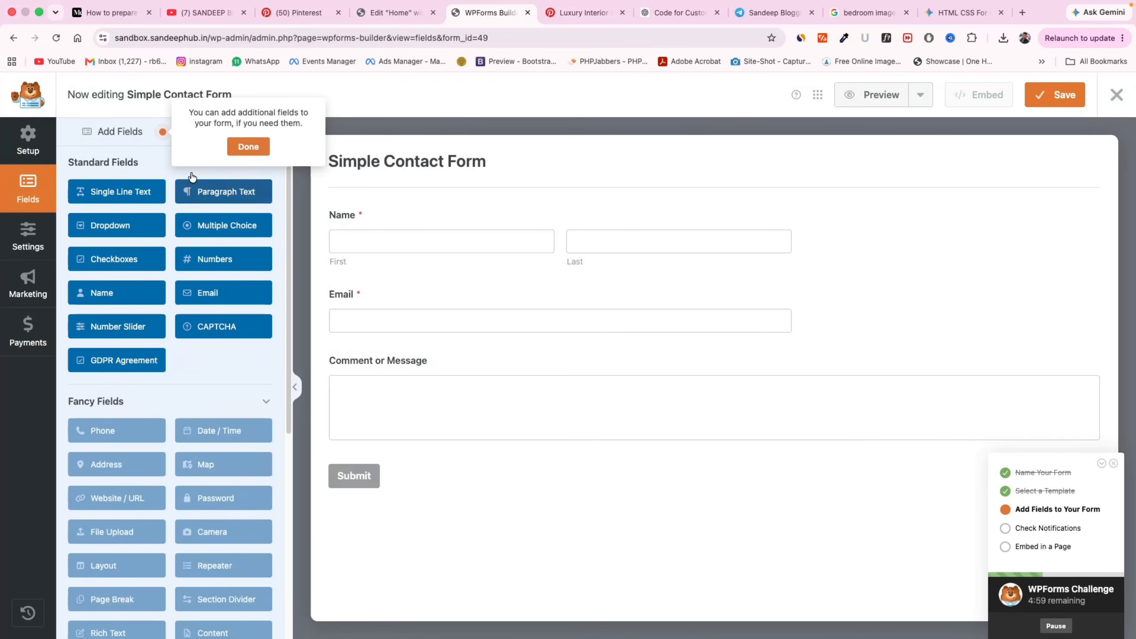
Accept the template's default fields and preview the Simple Contact Form on the site
left_click(248, 146)
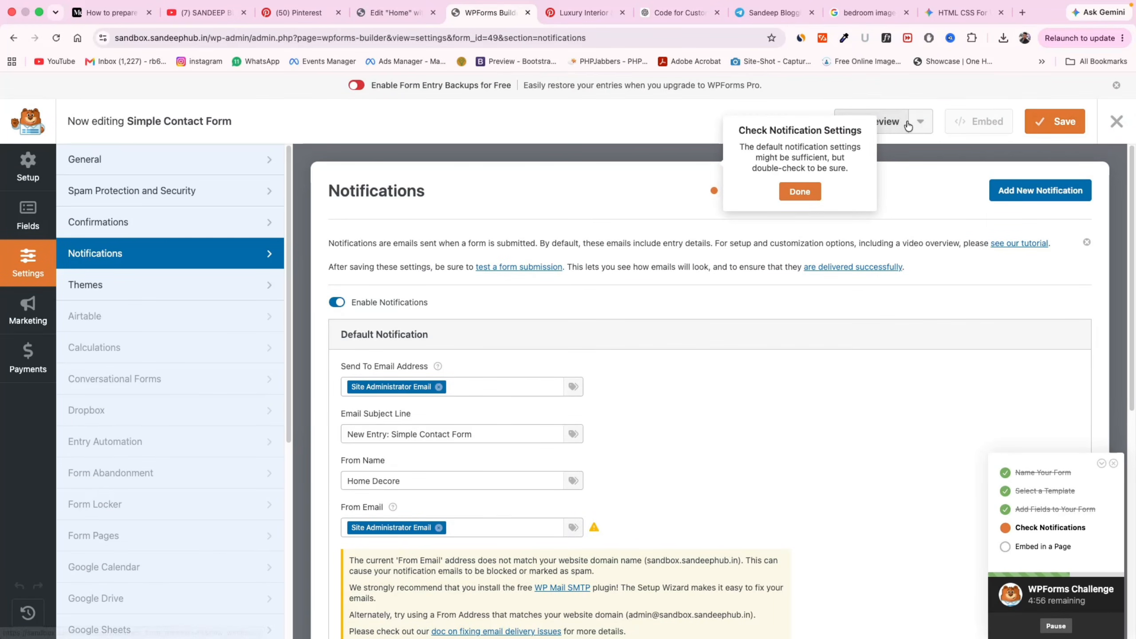
left_click(902, 122)
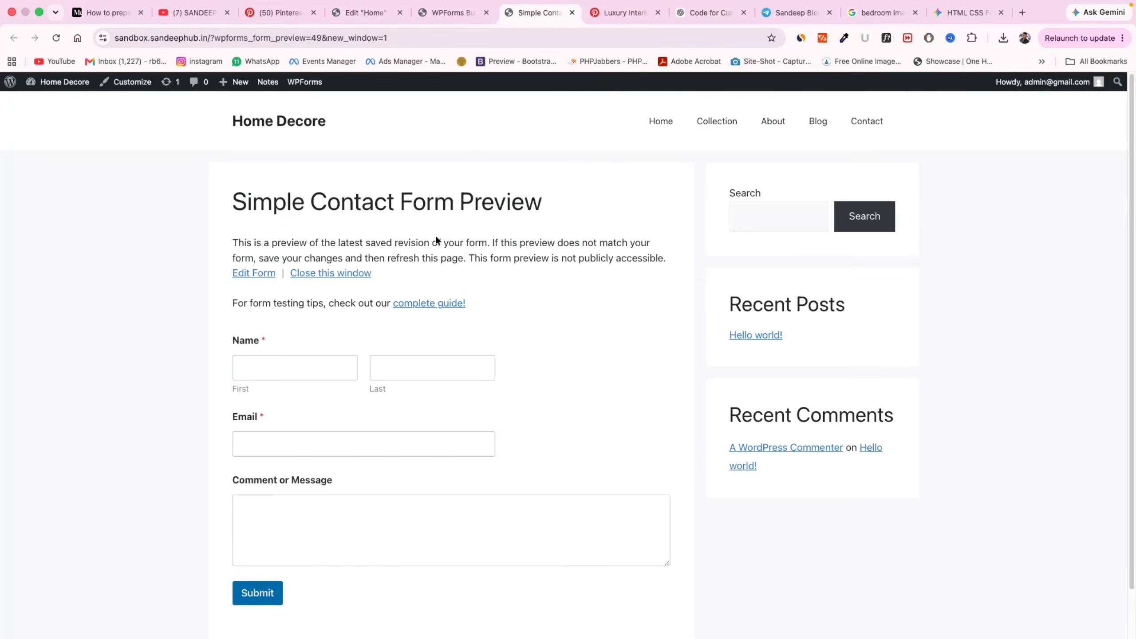
left_click(448, 13)
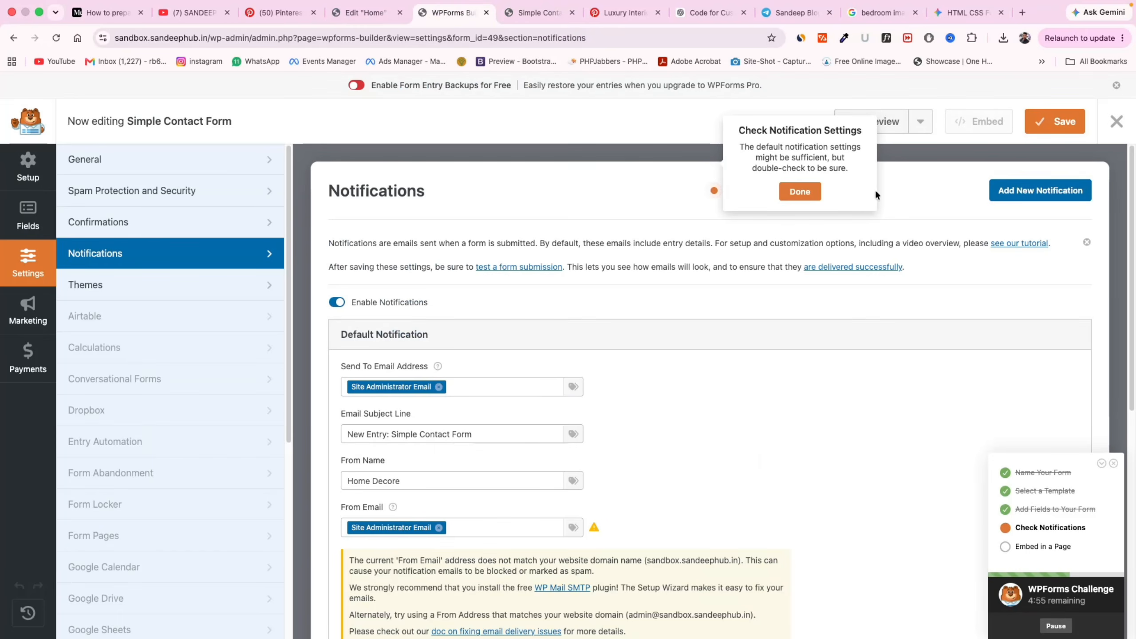
Accept the default notification settings, dismiss the publishing choices and save the Simple Contact Form
left_click(800, 192)
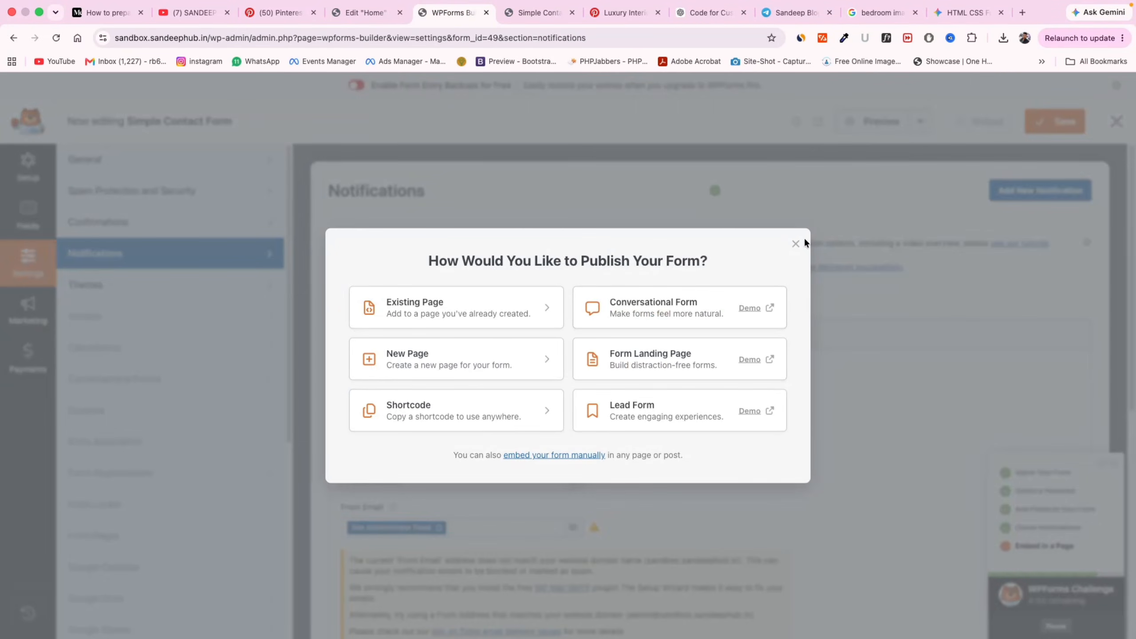
left_click(796, 244)
left_click(1032, 125)
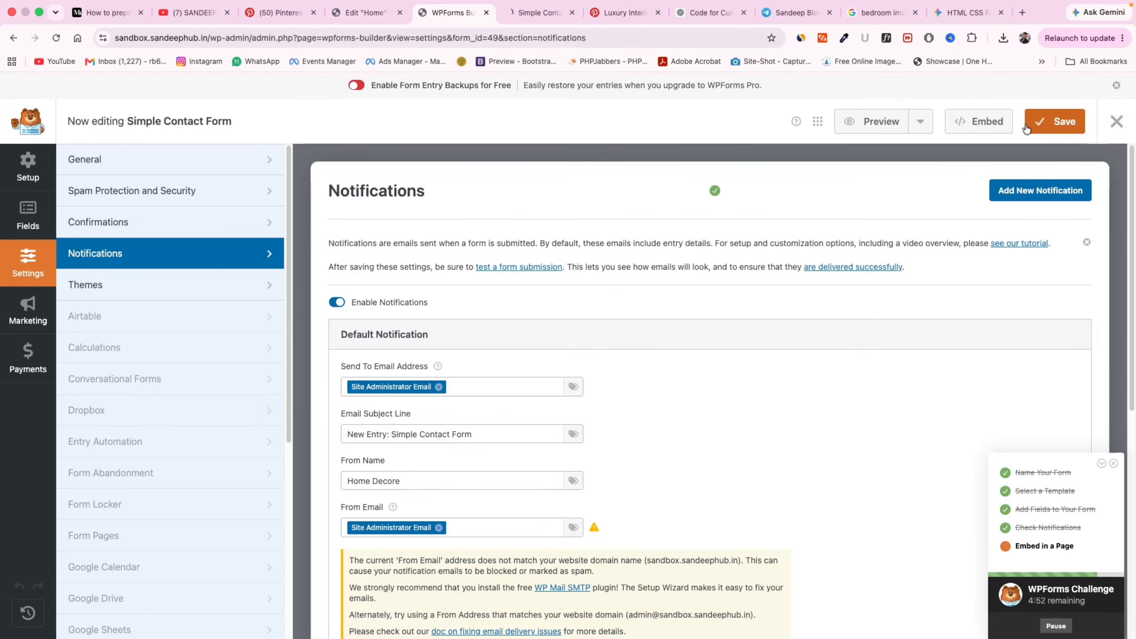
Copy the Simple Contact Form's shortcode and publish the Home page in Elementor
left_click(984, 122)
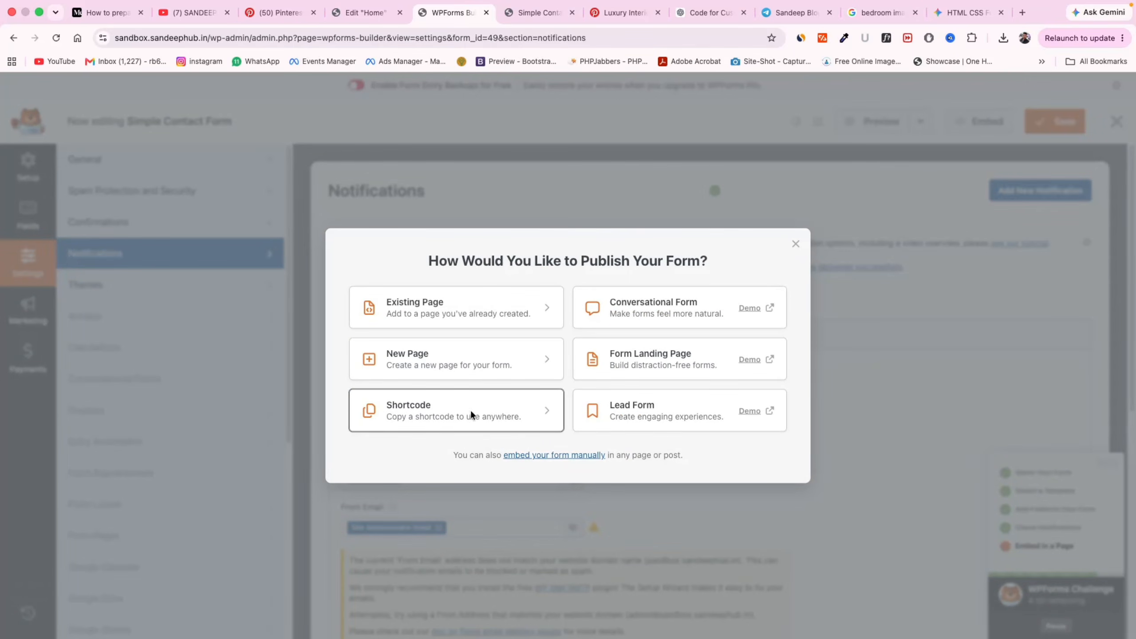
left_click(471, 410)
left_click(694, 368)
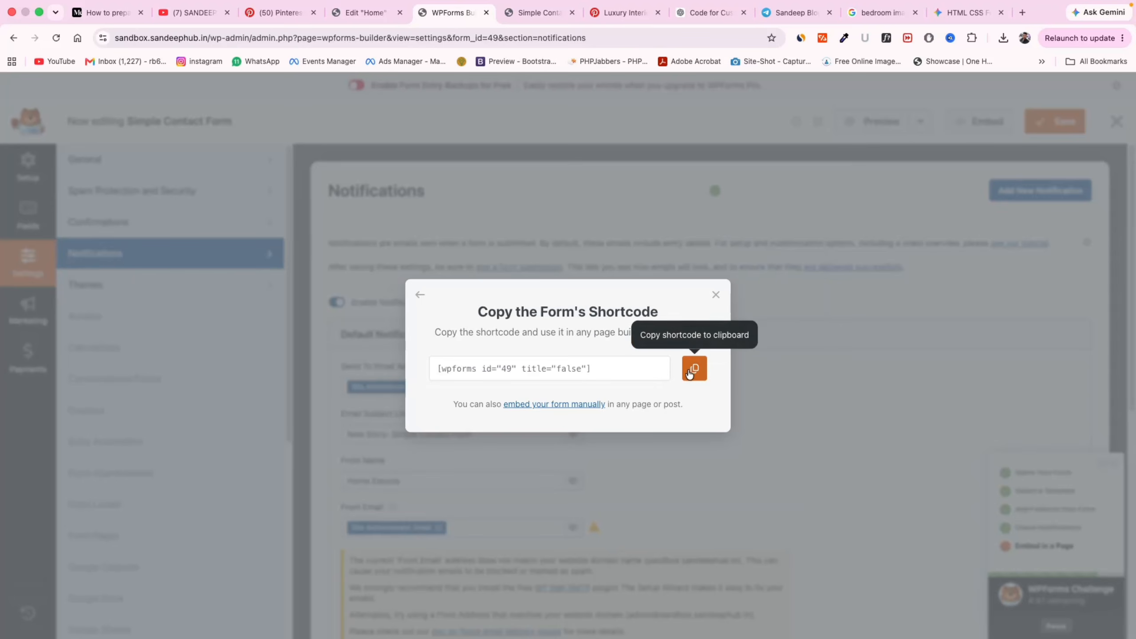
left_click(394, 18)
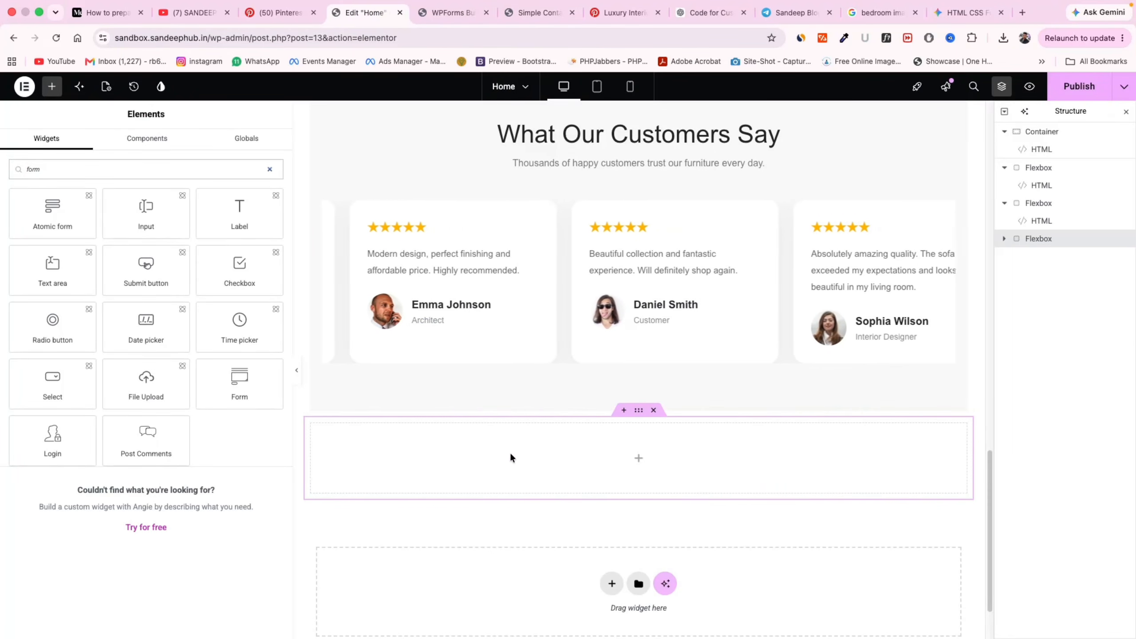
left_click(1080, 87)
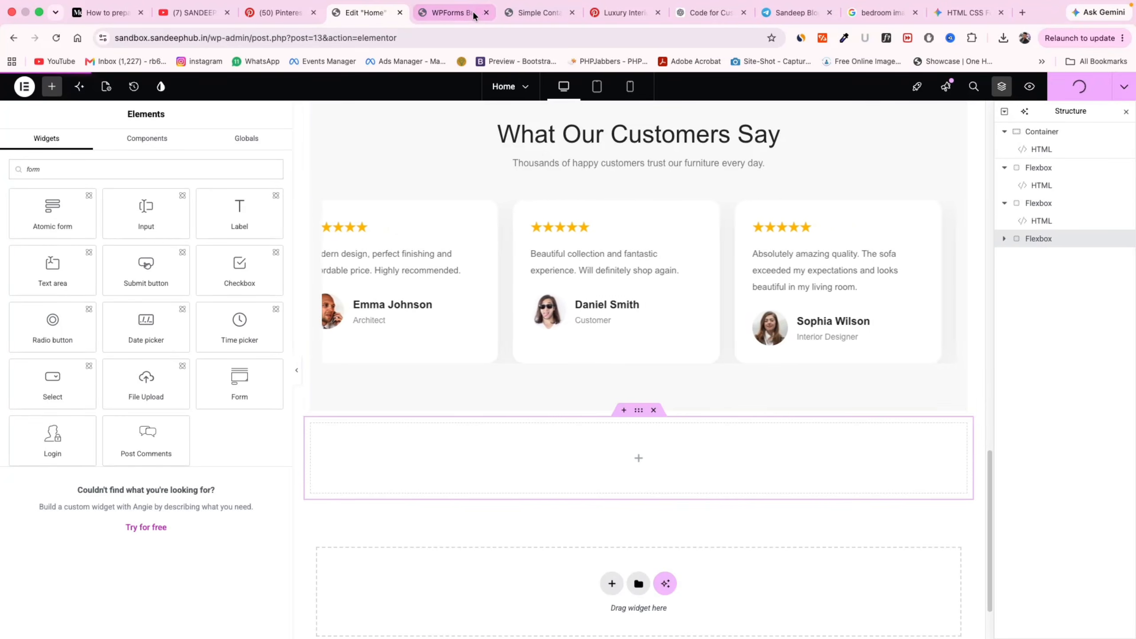
Go back to the WordPress dashboard from the form builder and open the list of all pages
left_click(447, 13)
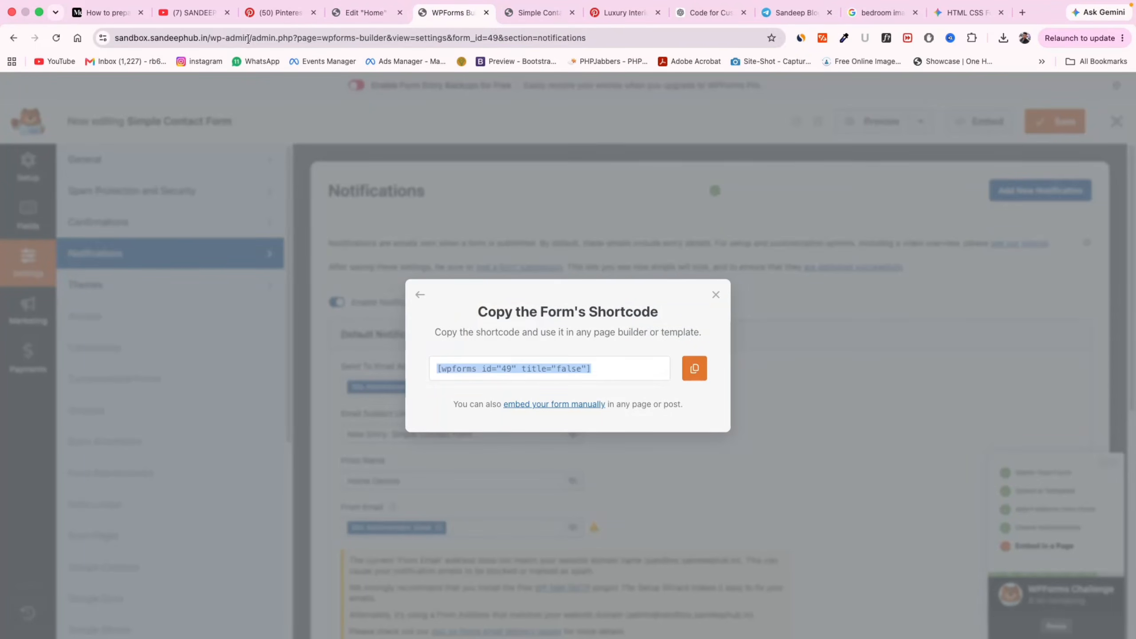
left_click_drag(249, 40, 1119, 40)
key("BackSpace")
key("Return")
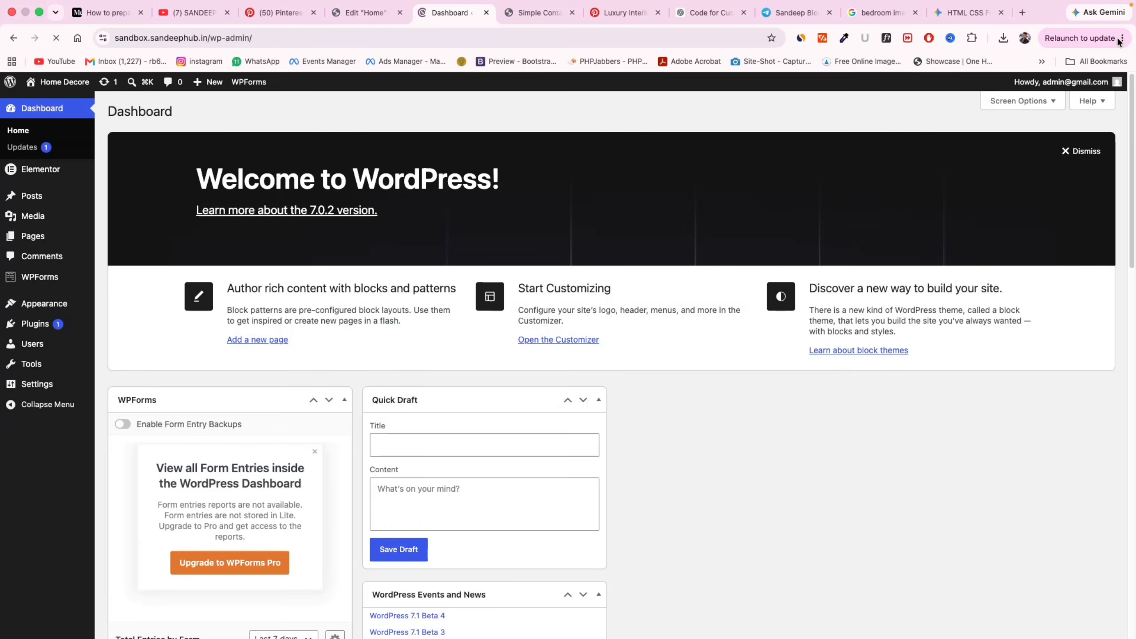
mouse_move(49, 237)
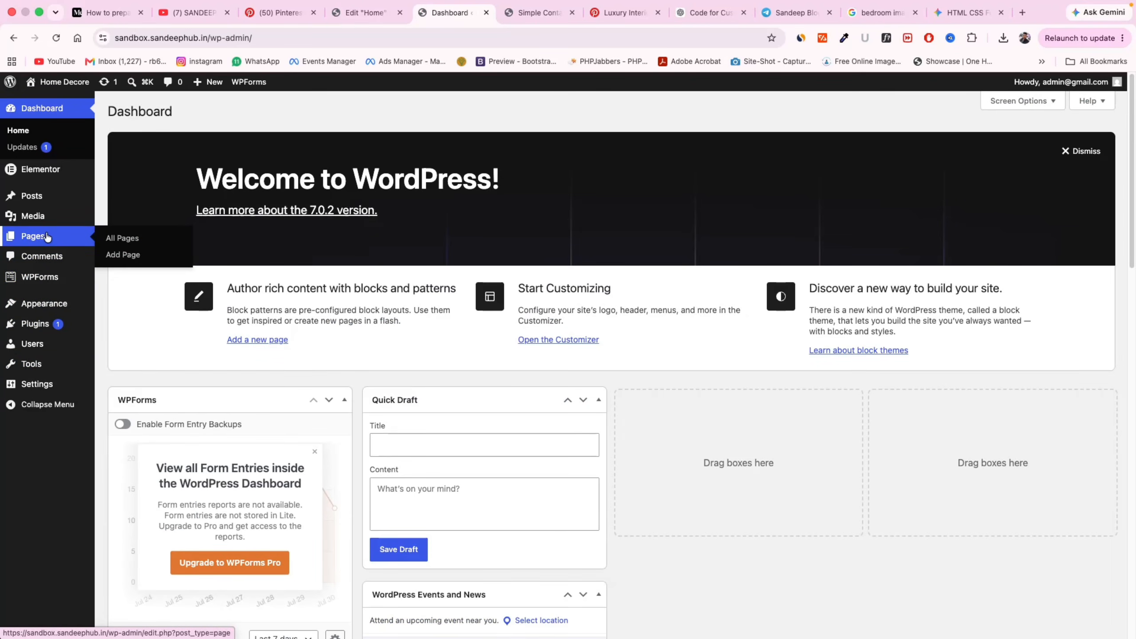
left_click(115, 239)
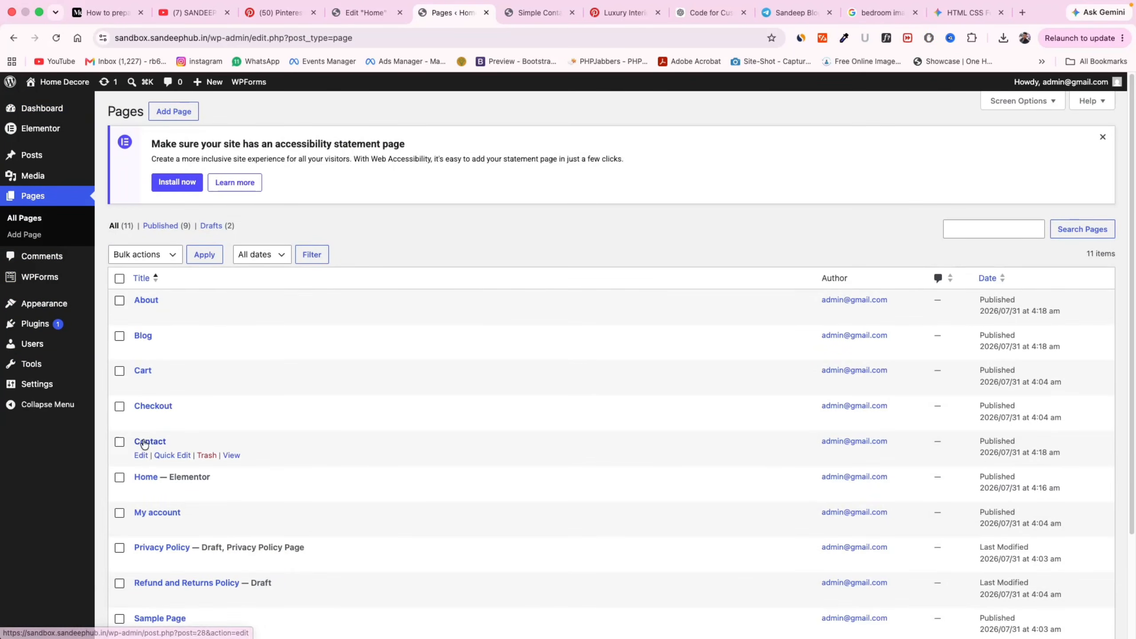
Edit the Contact page, add a Shortcode block containing [wpforms id="49" title="false"] and save the page
left_click(140, 456)
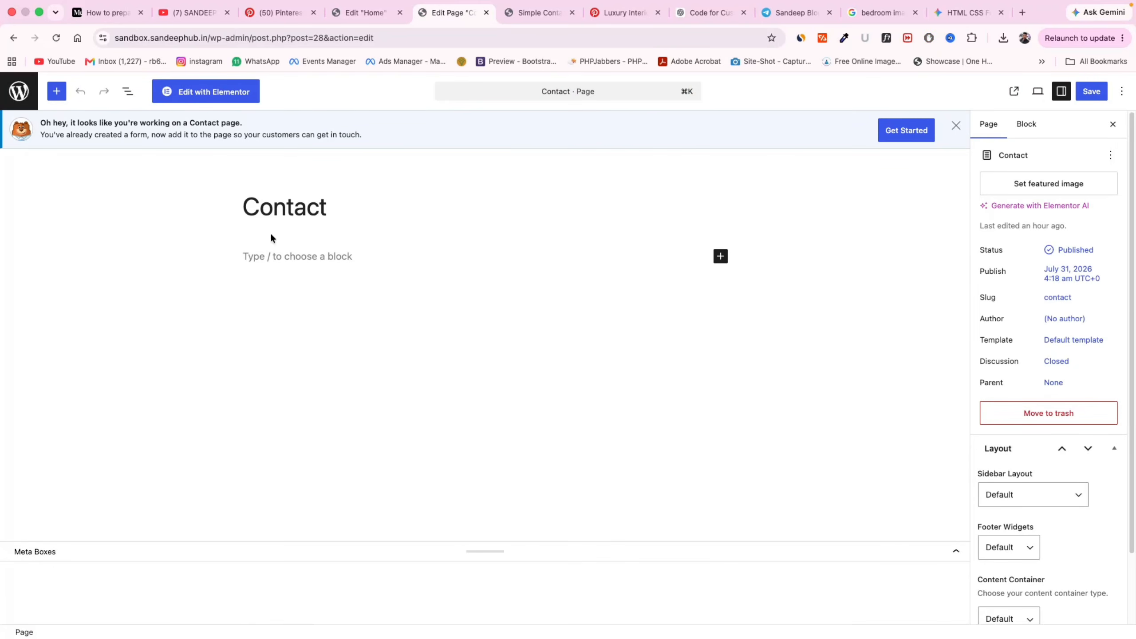
left_click(720, 257)
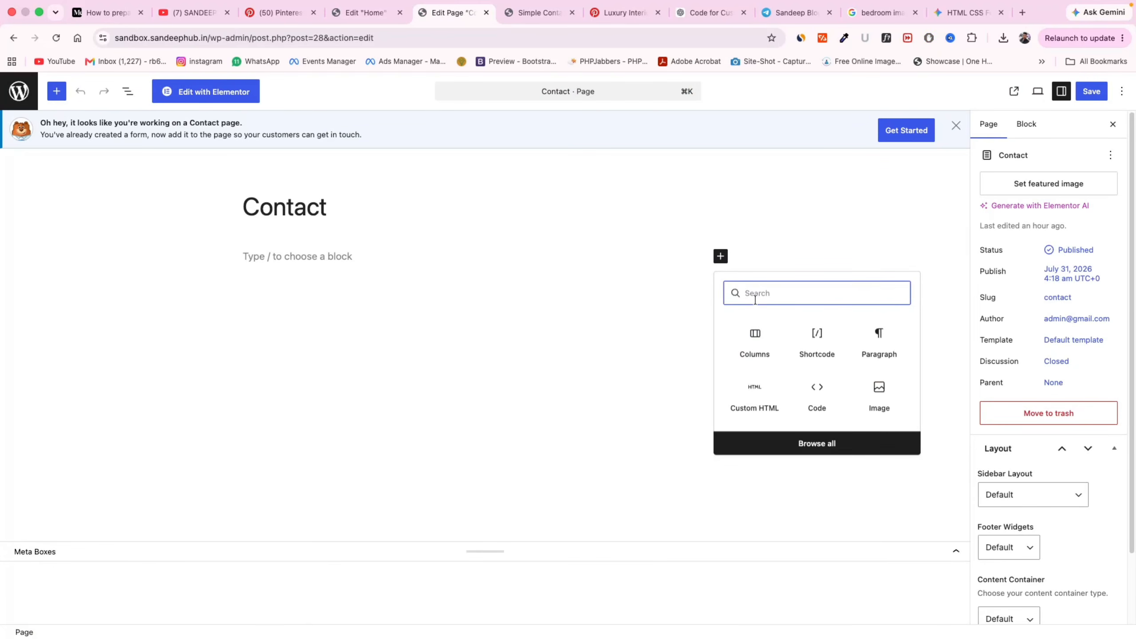
type("sh")
left_click(755, 333)
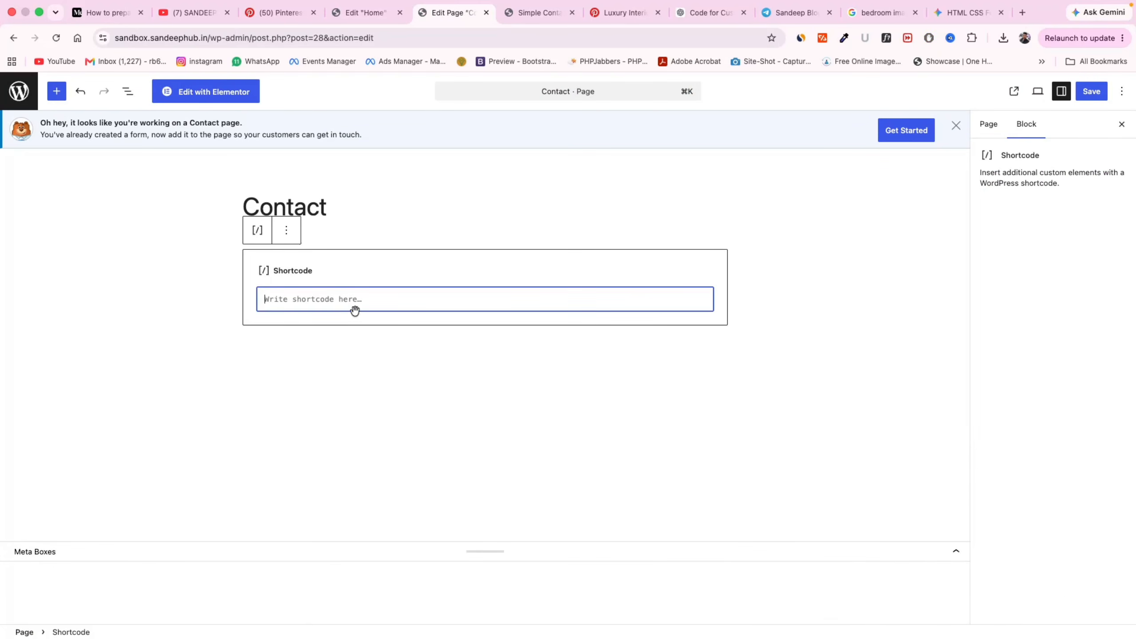
left_click(1094, 94)
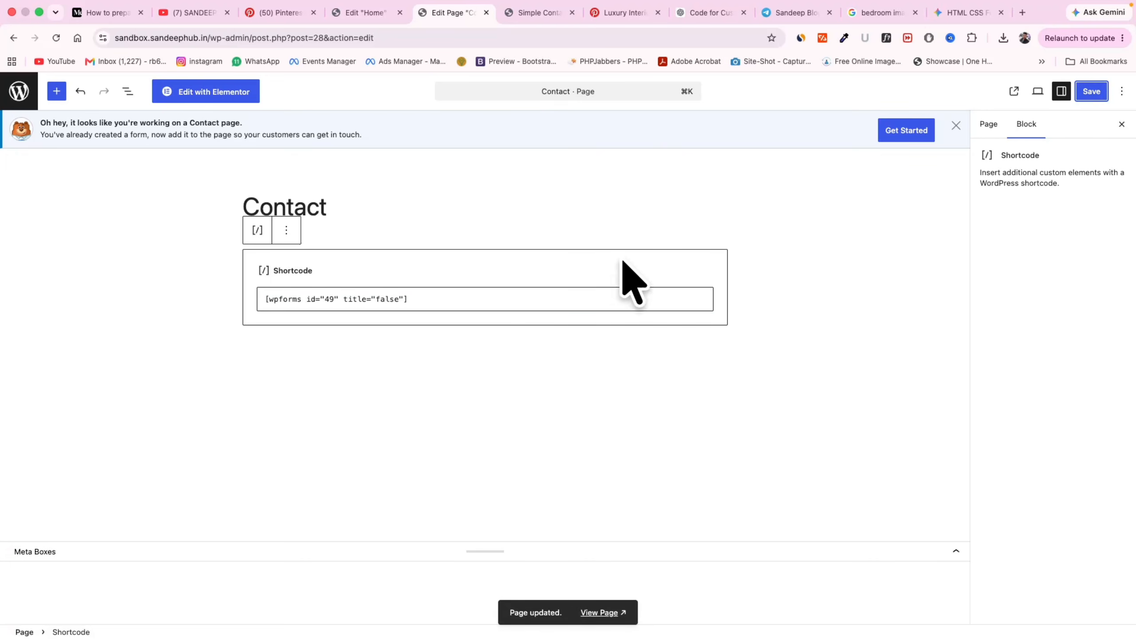
Place a Shortcode widget with [wpforms id="49" title="false"] in the Home page's empty flexbox in Elementor and publish
left_click(560, 14)
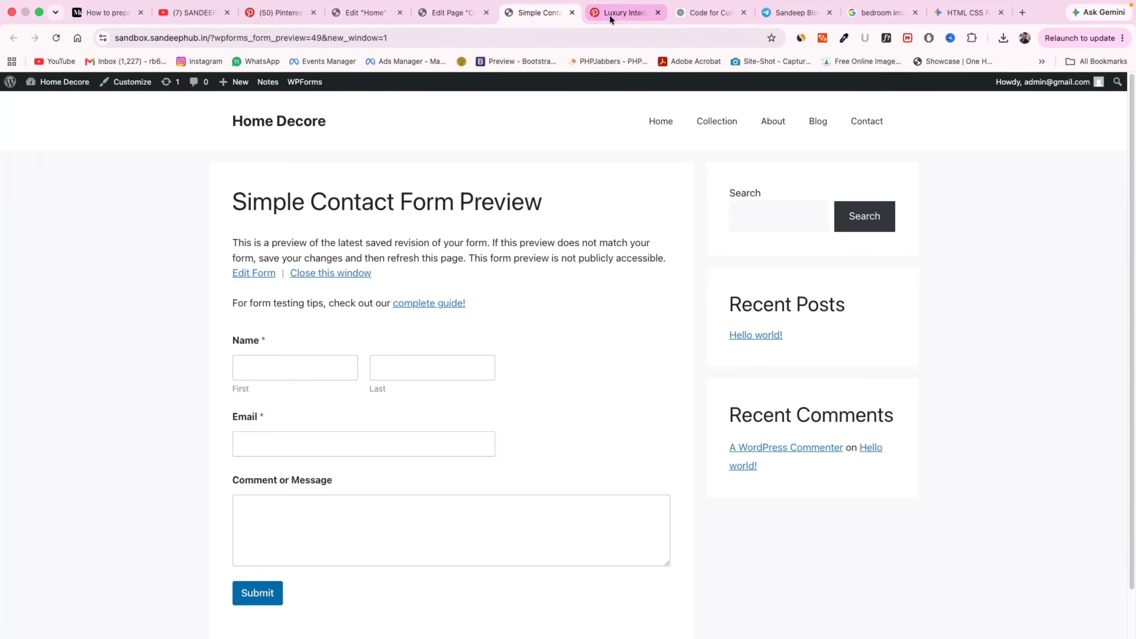
left_click(387, 14)
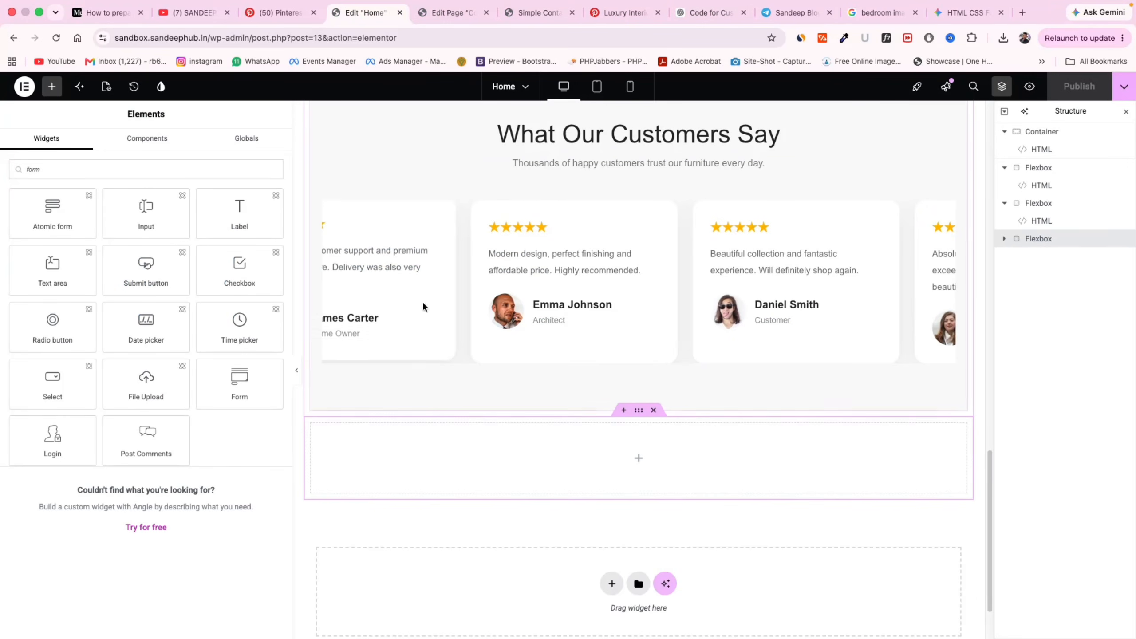
left_click_drag(62, 169, 19, 170)
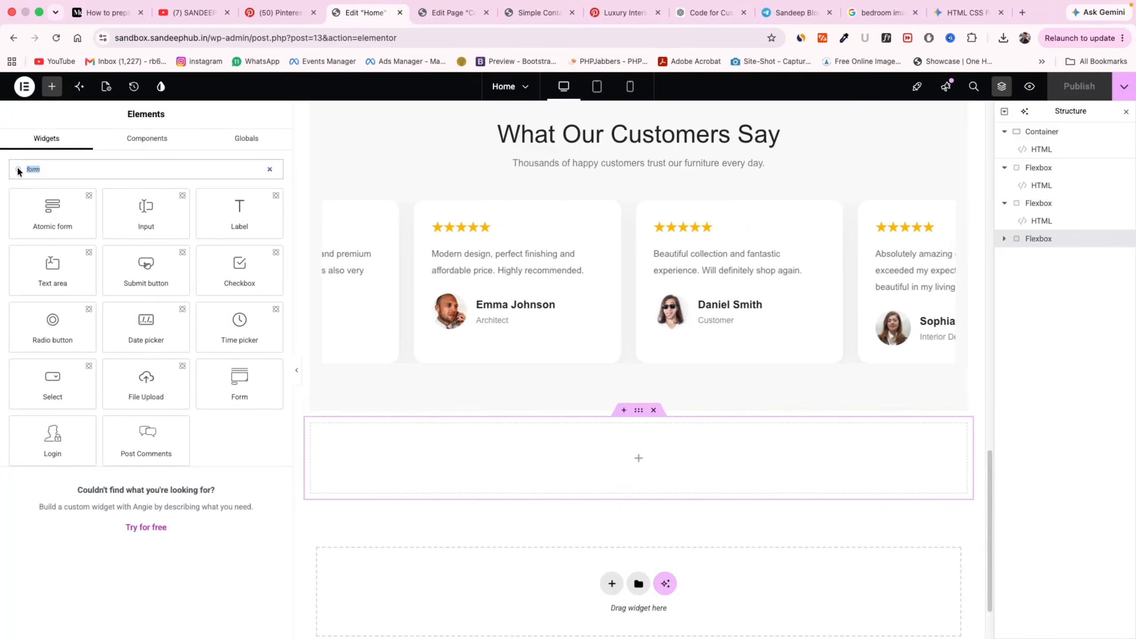
type("sh")
left_click_drag(53, 216, 627, 461)
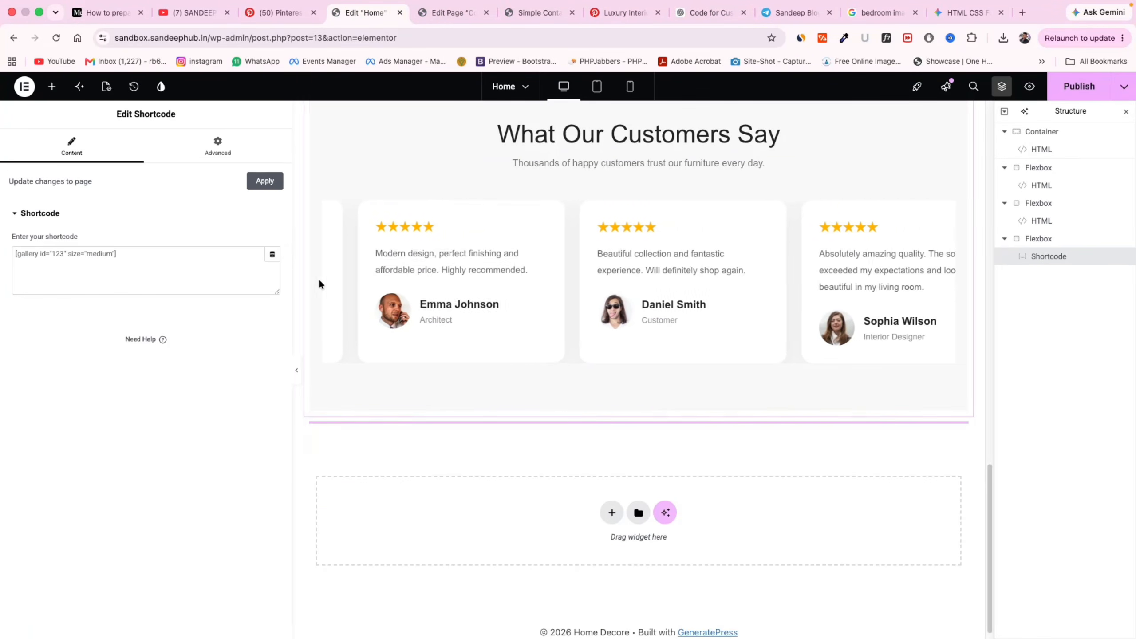
key("super+v")
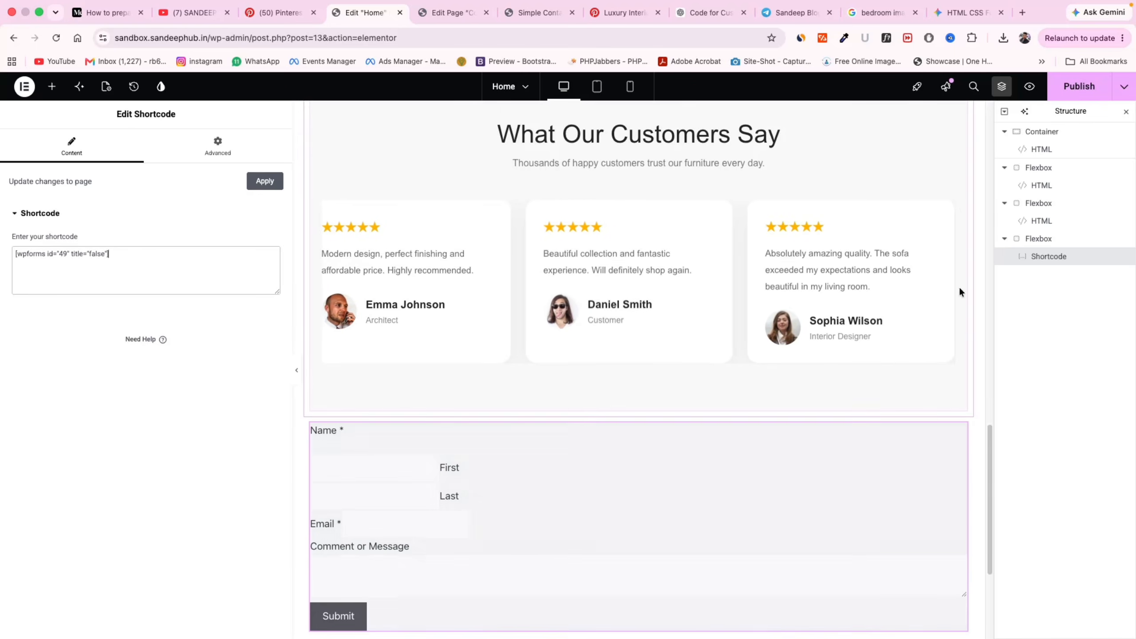
left_click(1078, 87)
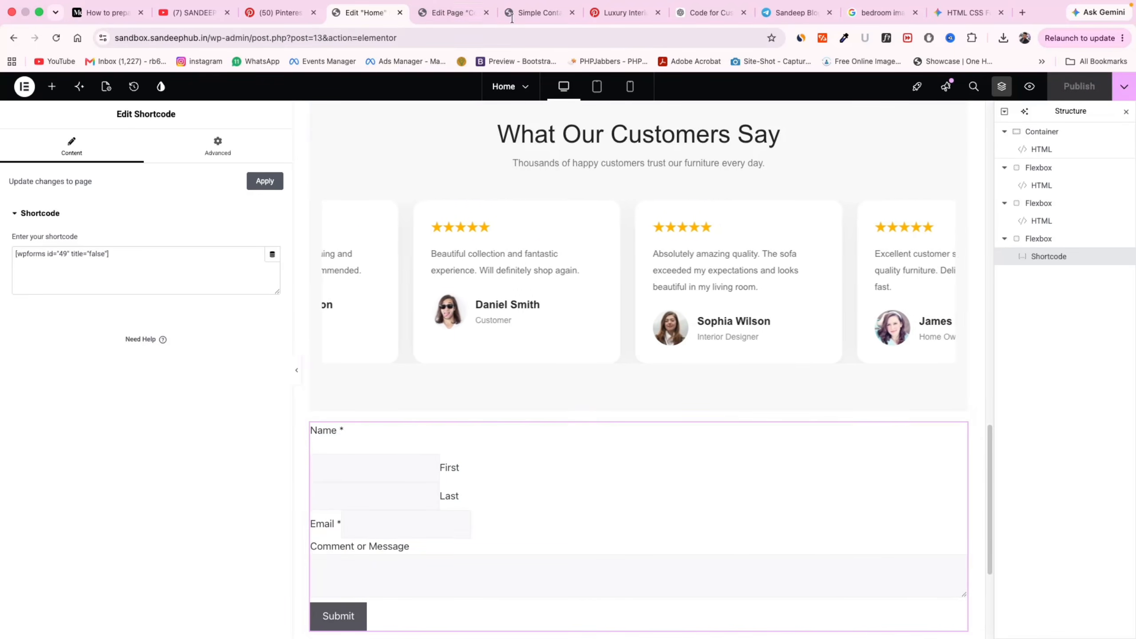
Load the WordPress dashboard in the Contact page's browser tab, open the live Home page and check the contact form below the testimonials
left_click(444, 13)
left_click(375, 12)
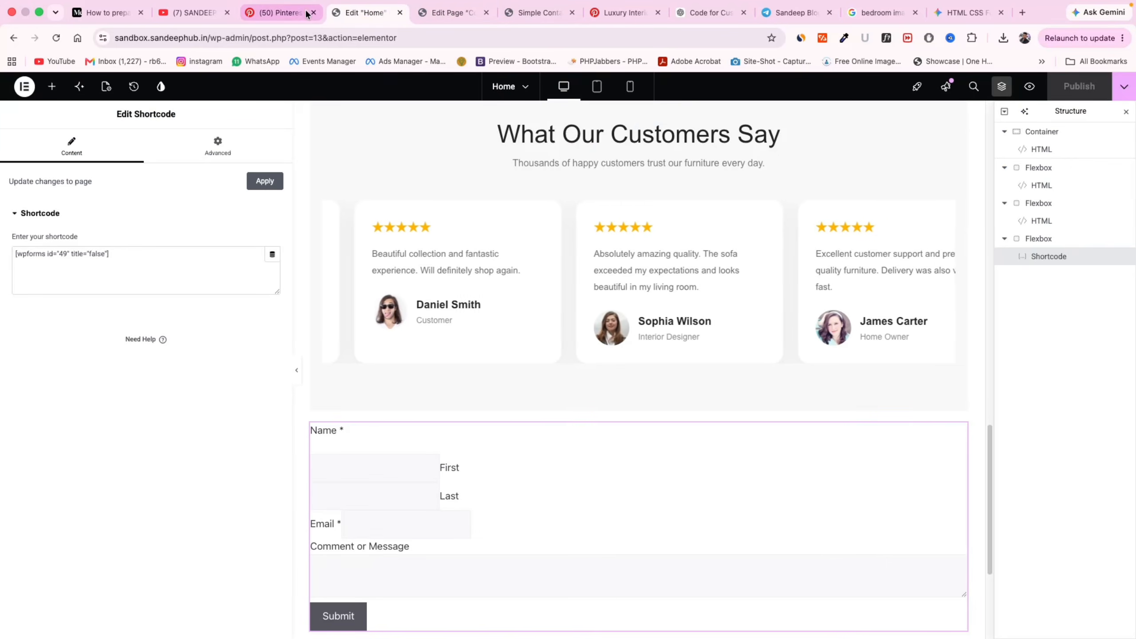
left_click(252, 38)
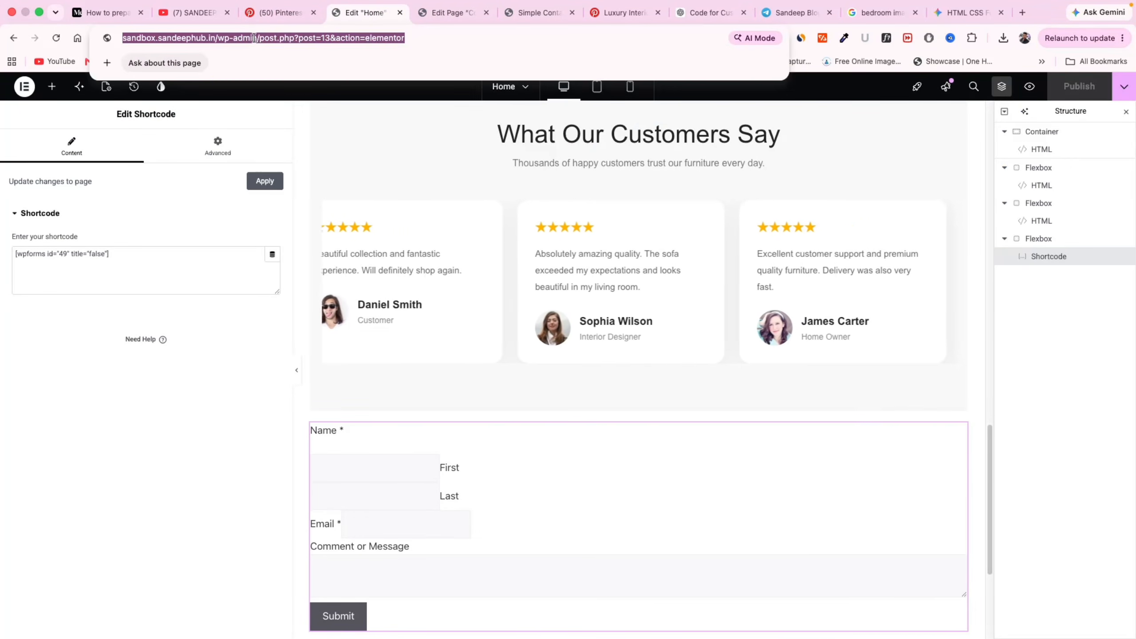
left_click(428, 10)
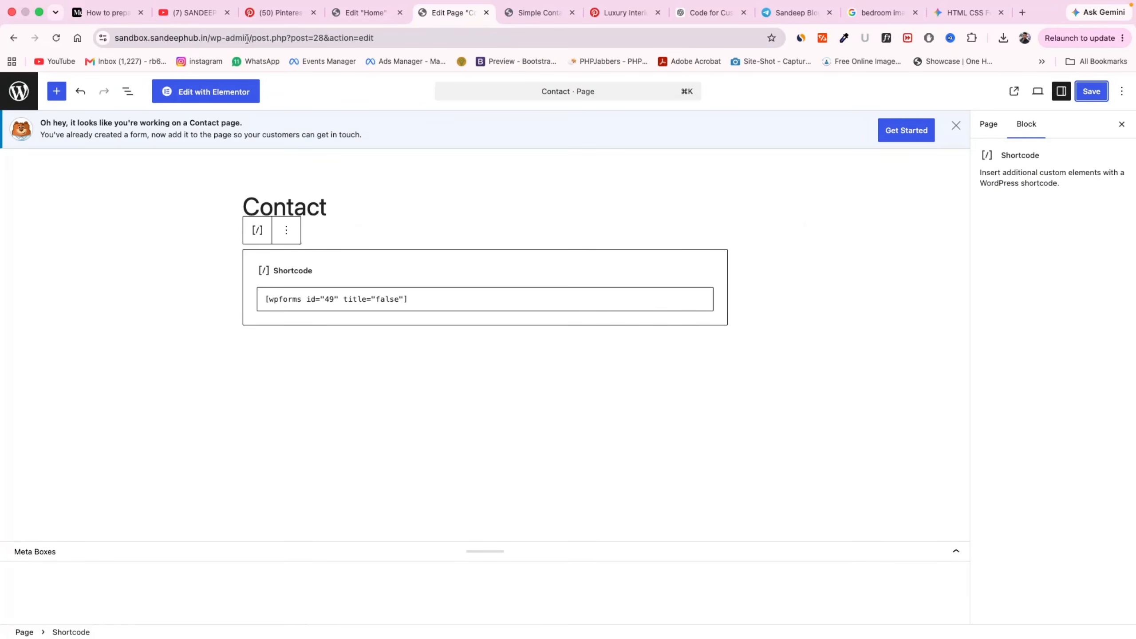
left_click_drag(247, 38, 606, 33)
key("BackSpace")
key("Return")
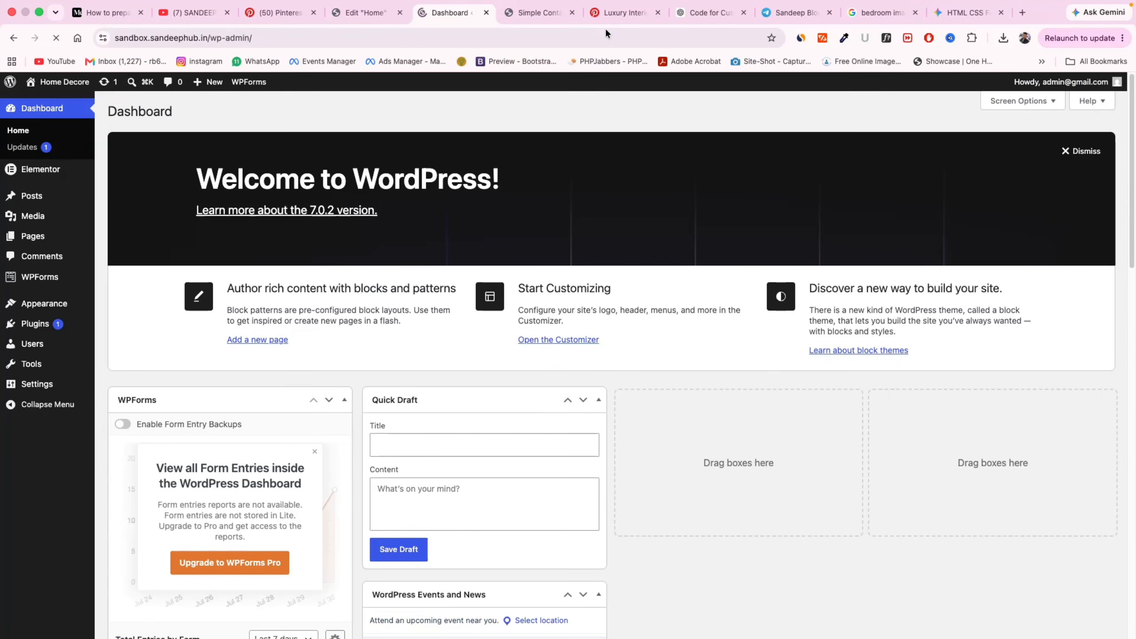
mouse_move(78, 241)
left_click(119, 238)
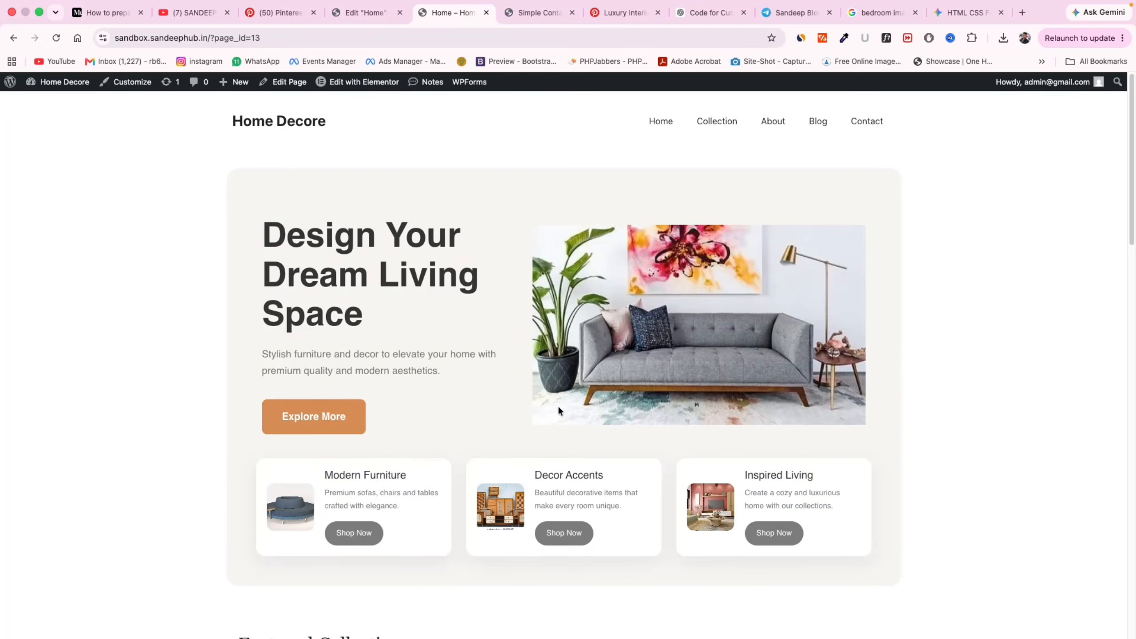
scroll(582, 394, "down", 20)
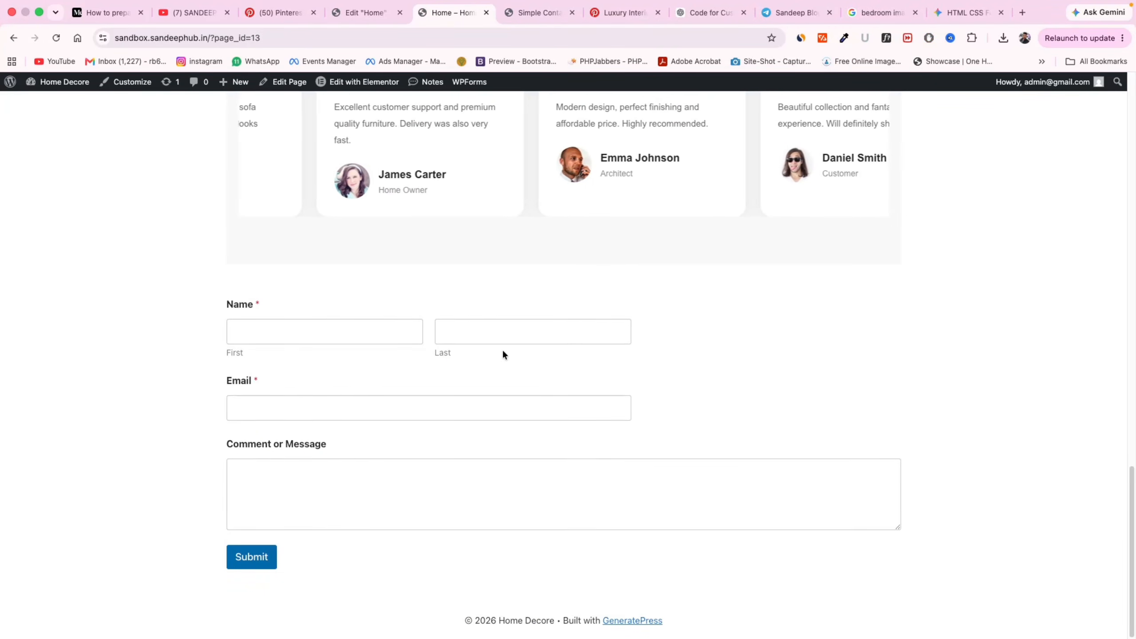
Add a Heading widget between the testimonials and the form on the Home page in Elementor, with the title "Contact us"
left_click(362, 12)
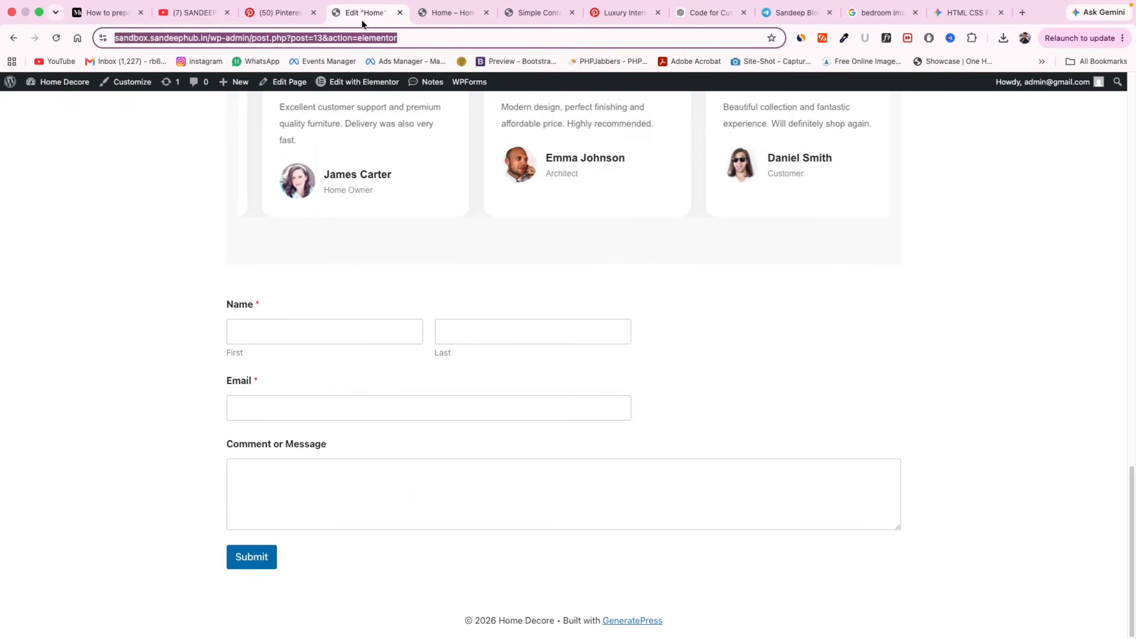
left_click(52, 86)
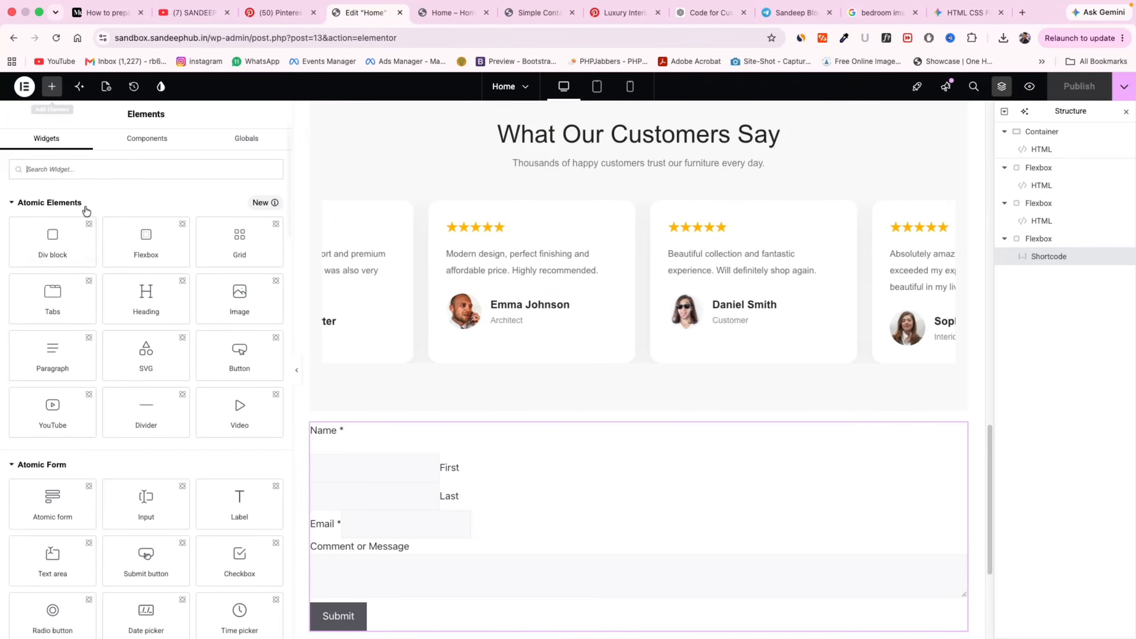
scroll(230, 529, "down", 8)
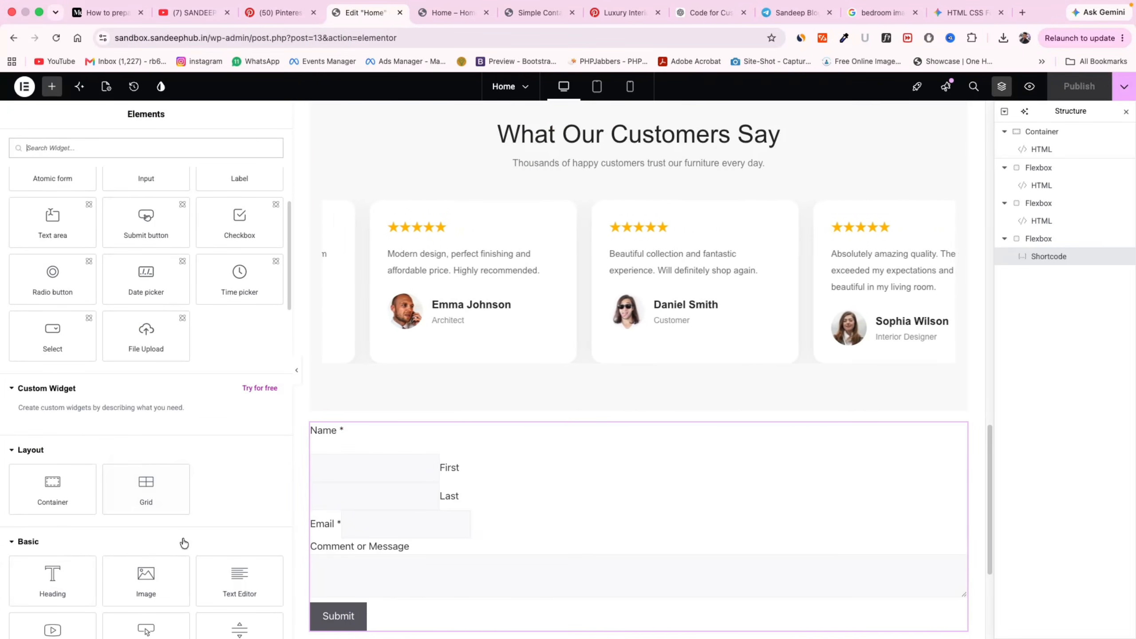
left_click_drag(52, 578, 629, 394)
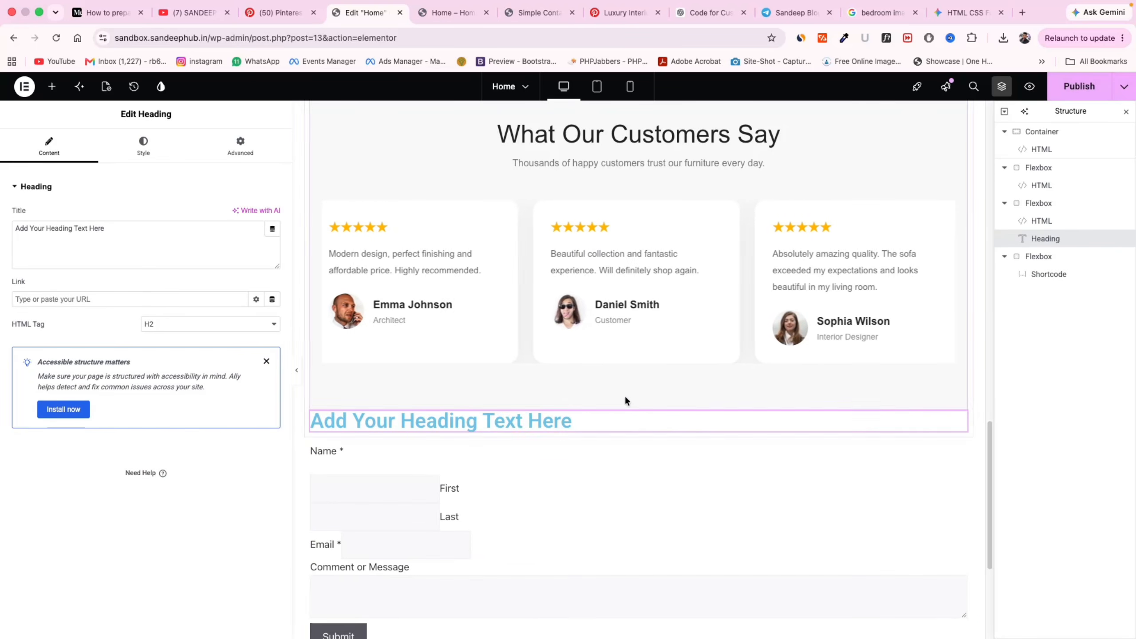
left_click_drag(105, 228, 1, 227)
type("C")
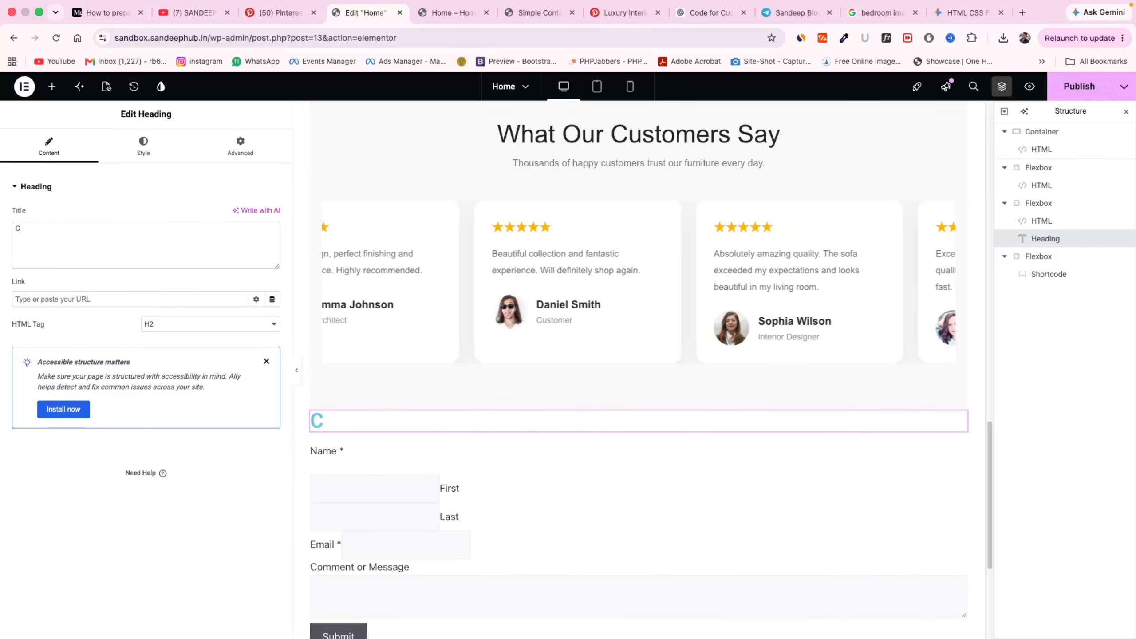
type("ontact us")
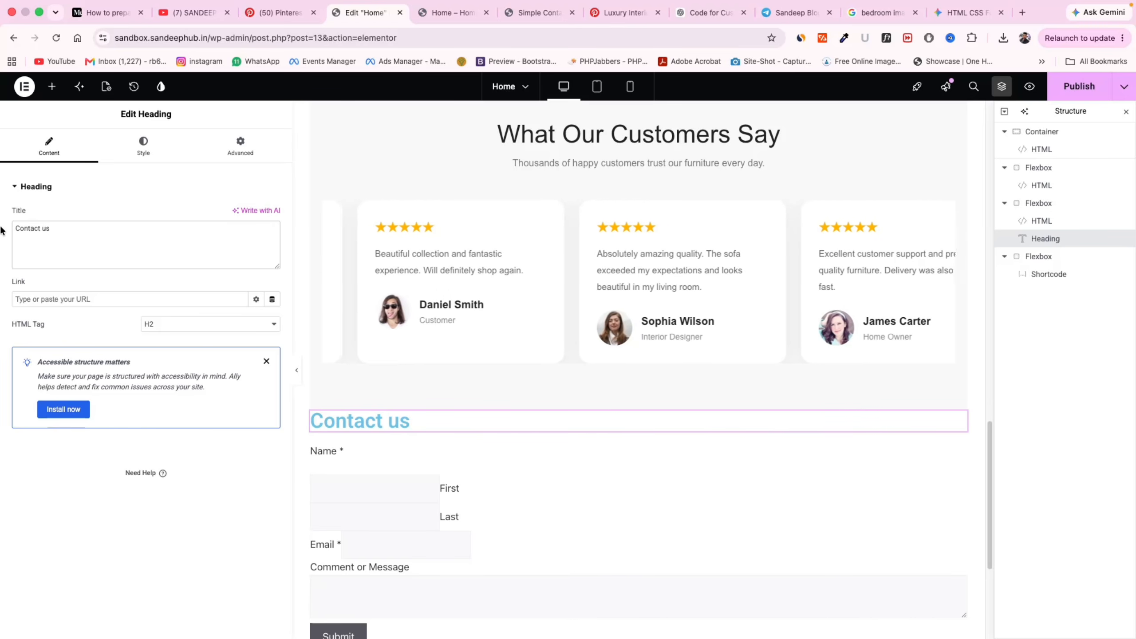
Set the Contact us heading's HTML tag to H3 and its text color to dark slate #2A3336
triple_click(28, 229)
left_click(143, 324)
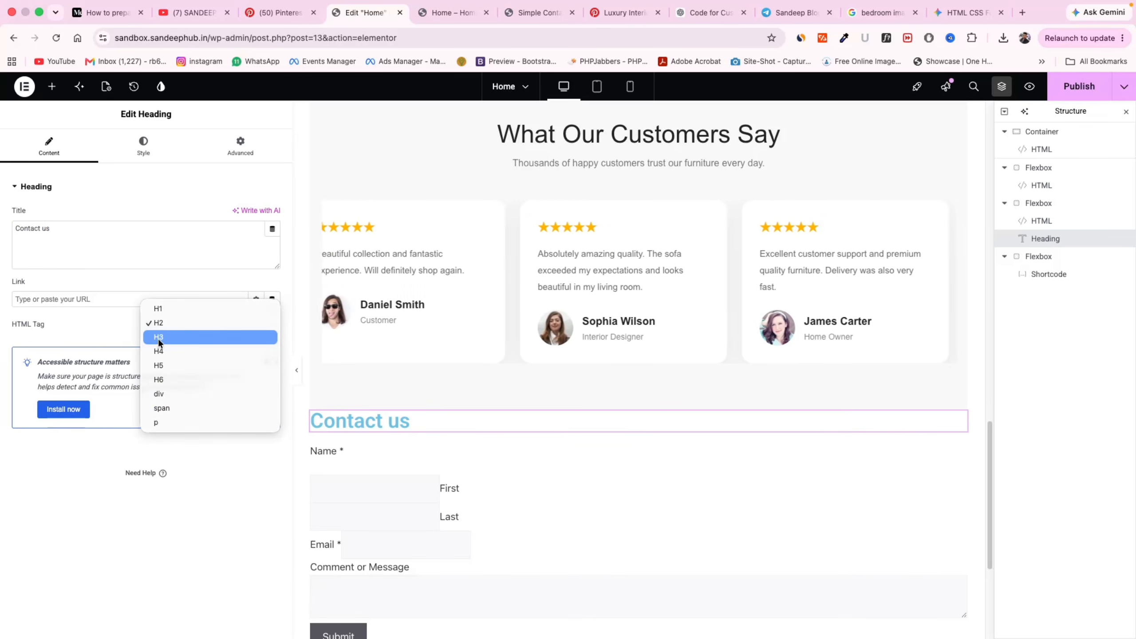
left_click(156, 334)
left_click(143, 148)
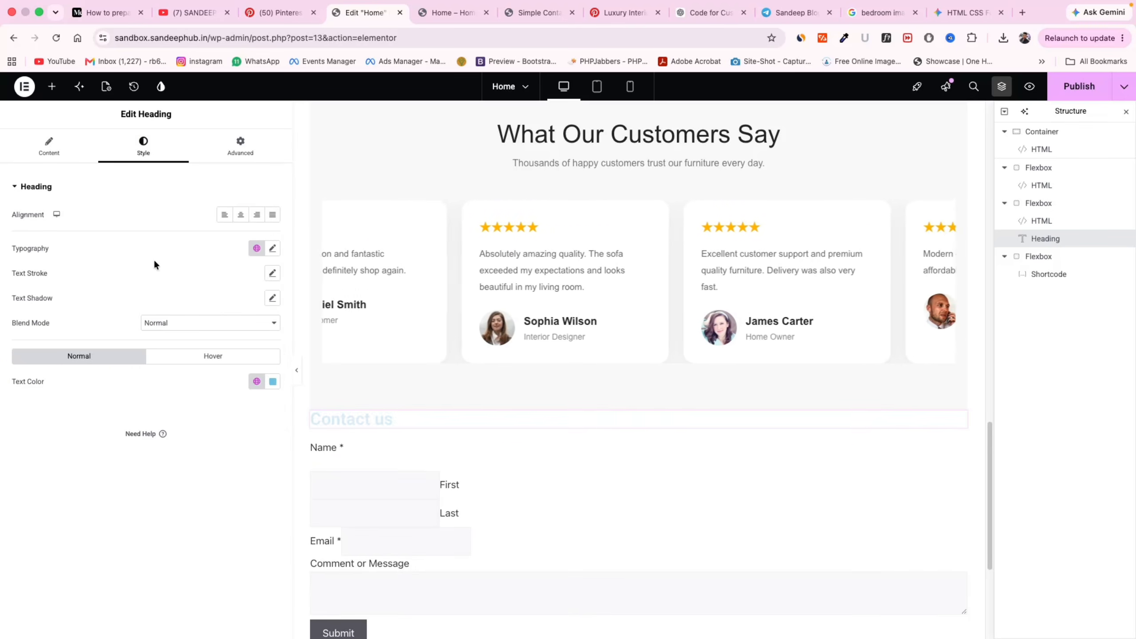
left_click(273, 381)
left_click_drag(275, 457, 235, 499)
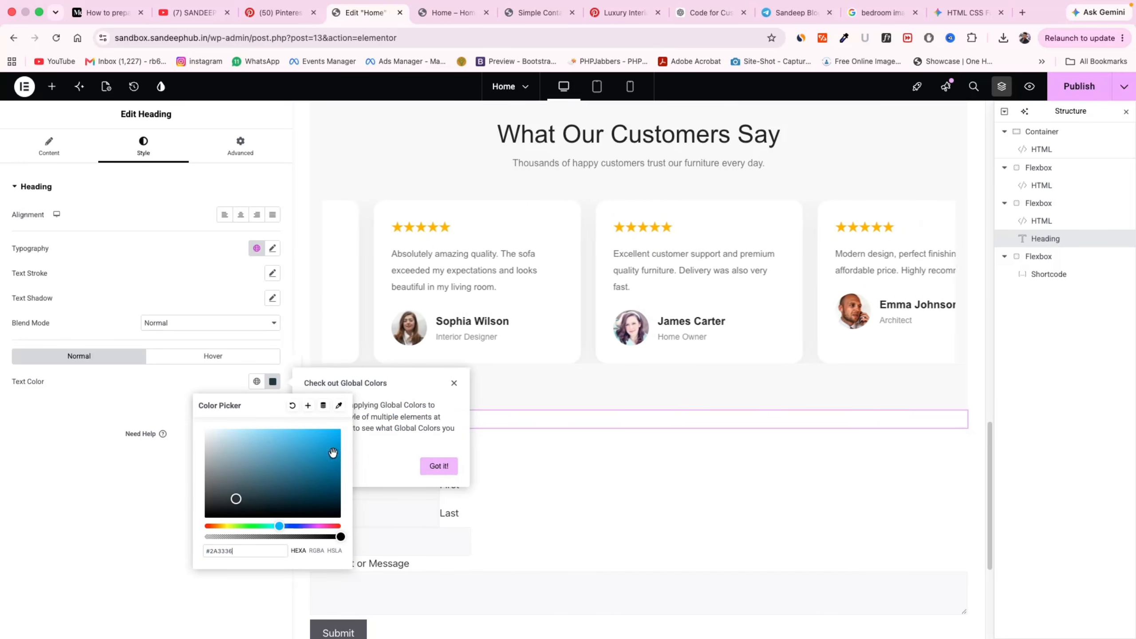
Publish the Home page, reload its live version and review the Contact us section and the sections above it
left_click(1074, 89)
left_click(456, 14)
left_click(56, 39)
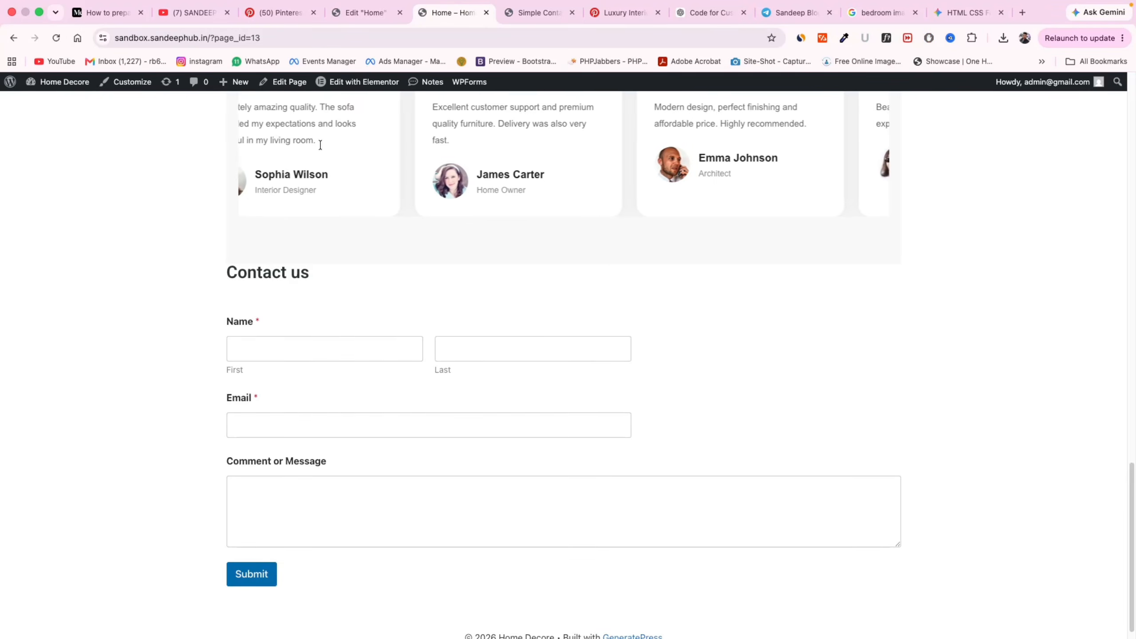
left_click(361, 14)
left_click(441, 24)
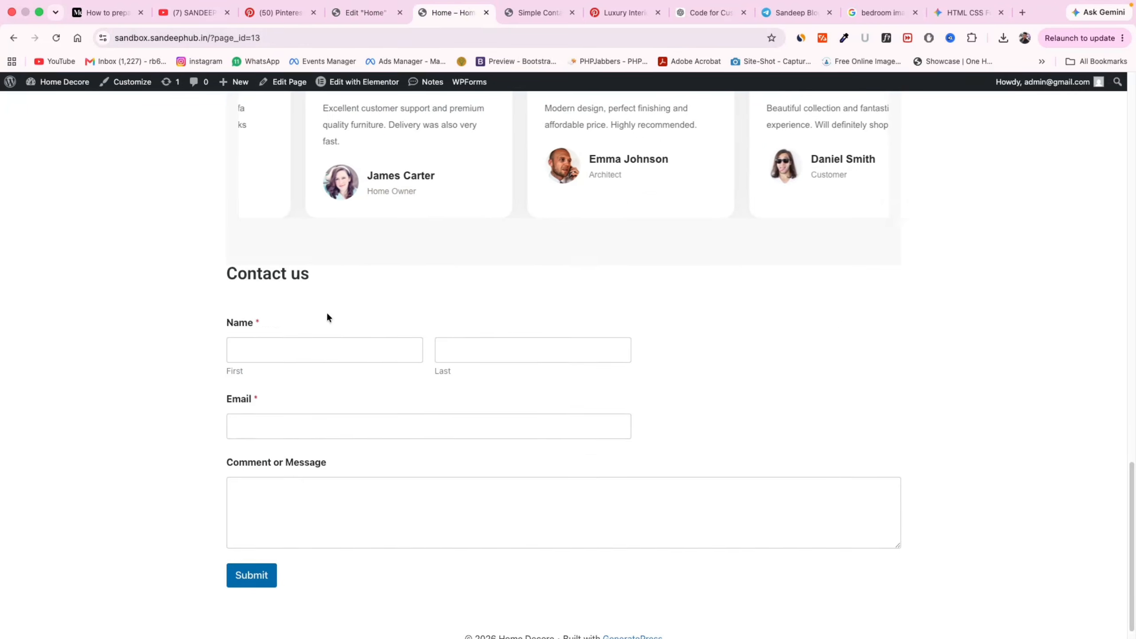
scroll(327, 311, "up", 10)
scroll(376, 419, "up", 10)
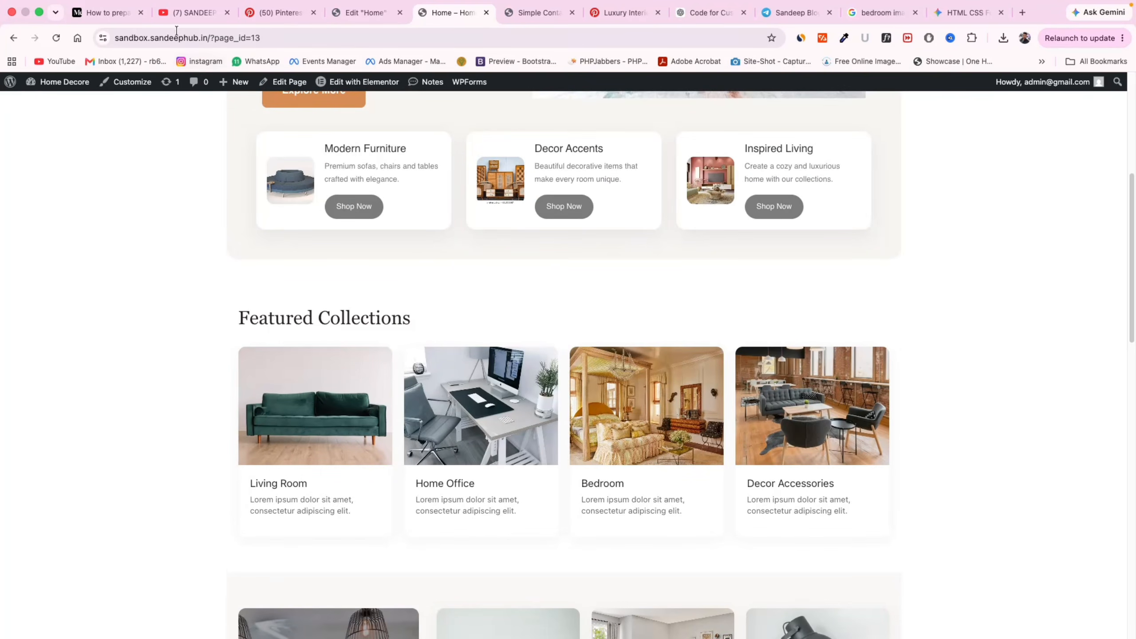
Switch to YouTube, browse the channel's playlists and open the Tutorial Video playlist
left_click(210, 13)
left_click(443, 400)
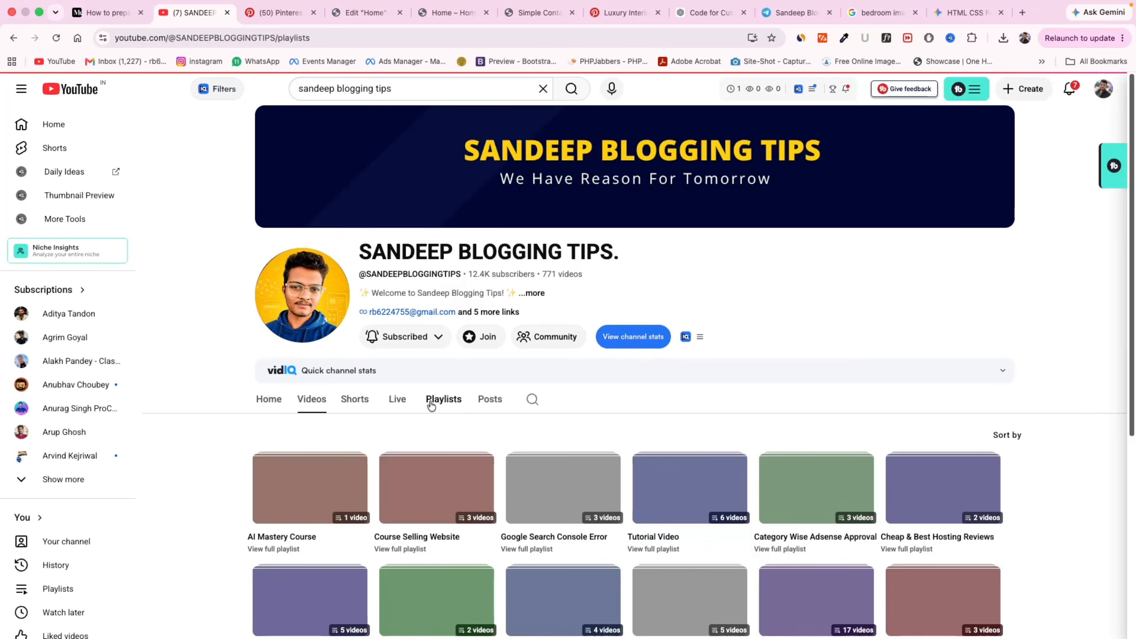
scroll(554, 410, "down", 5)
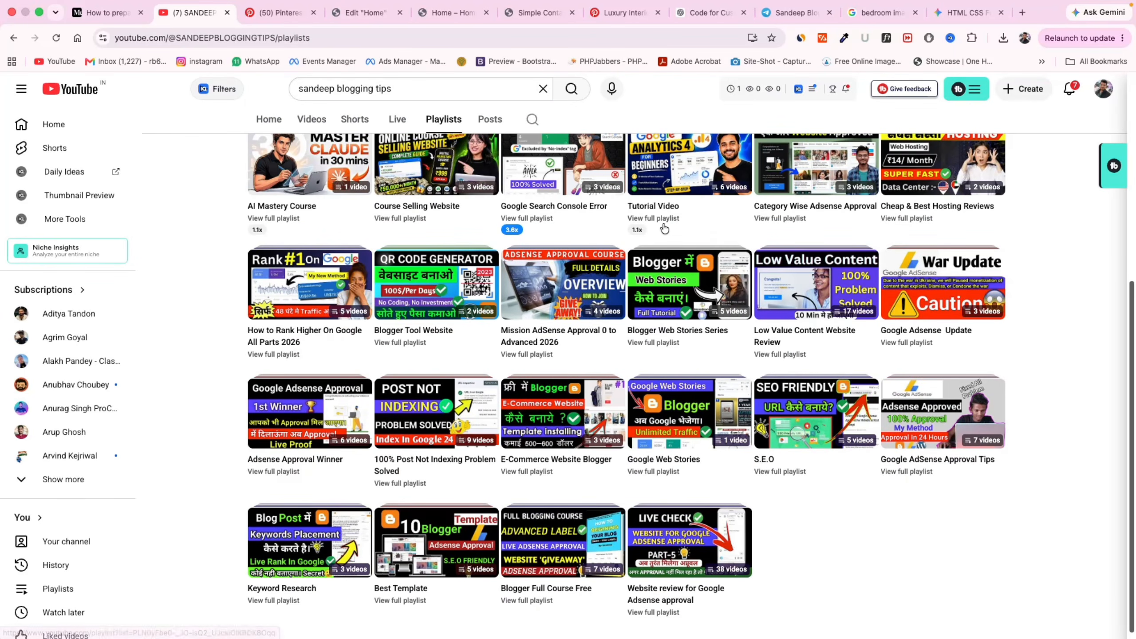
left_click(664, 224)
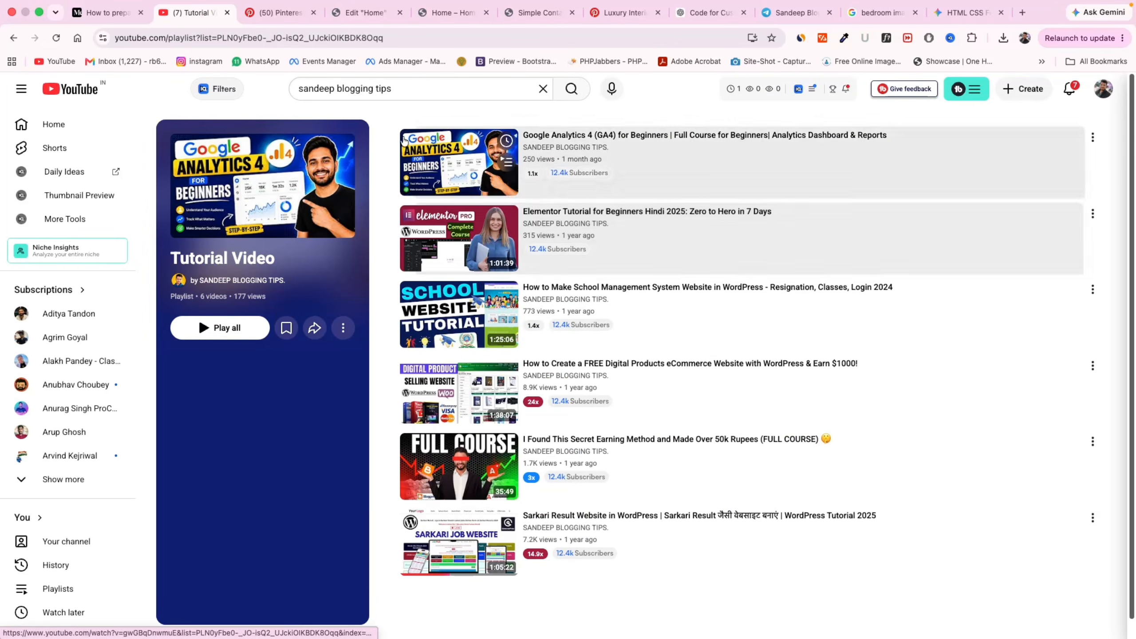
Review the Home page in Elementor and on the live site, from the hero section down to the contact form
left_click(366, 13)
scroll(586, 511, "up", 10)
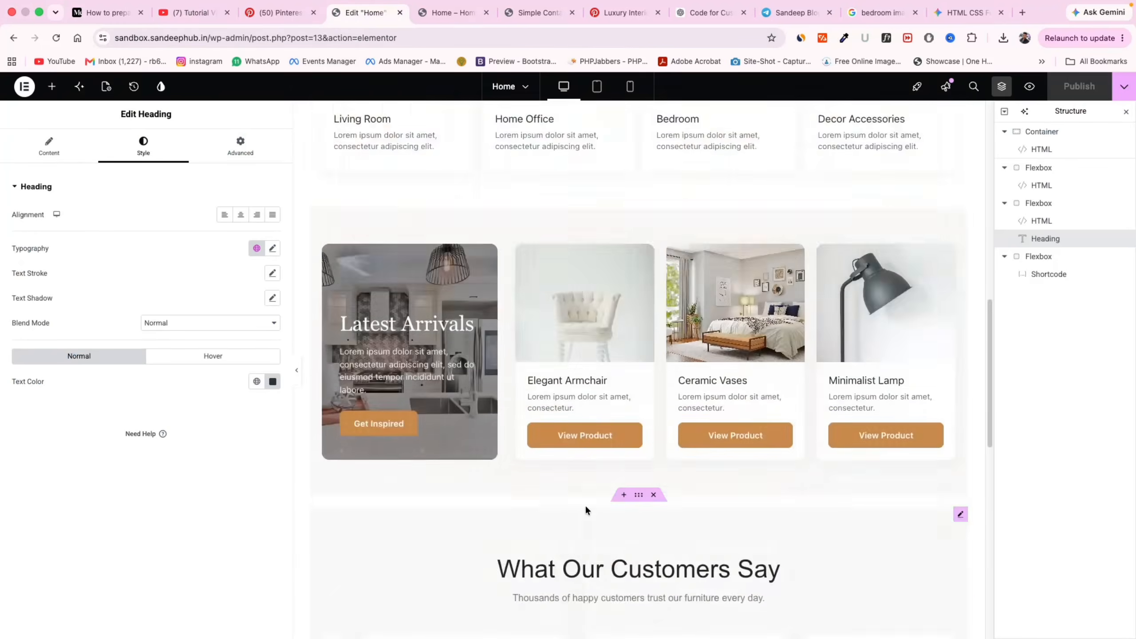
left_click(444, 14)
scroll(546, 380, "up", 7)
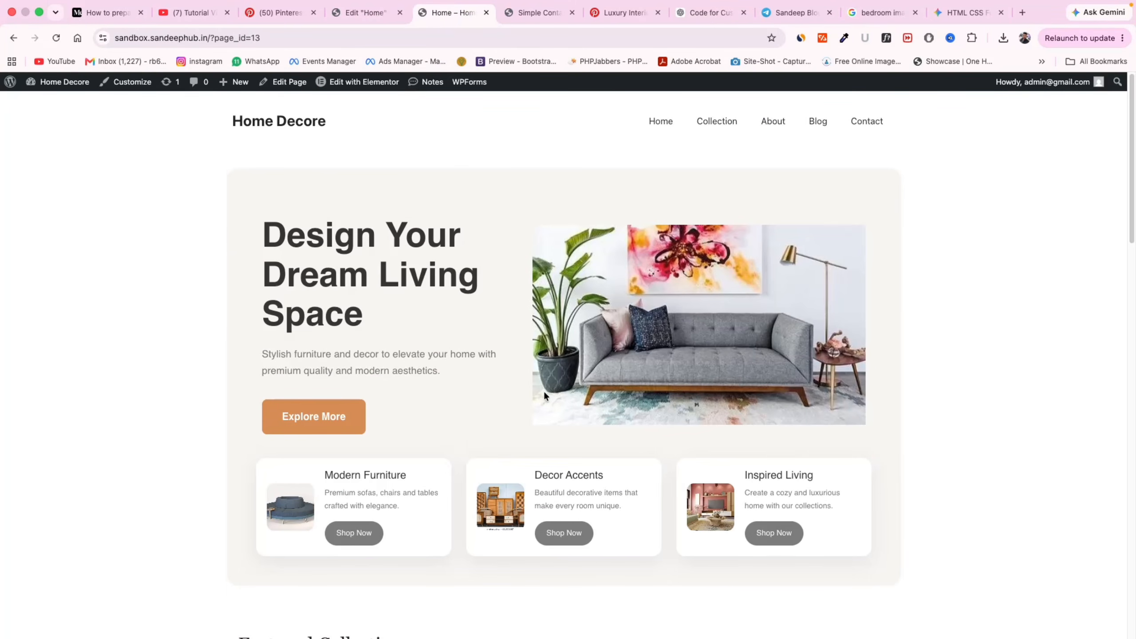
scroll(544, 394, "down", 5)
scroll(224, 218, "up", 5)
scroll(292, 129, "down", 15)
scroll(417, 406, "down", 5)
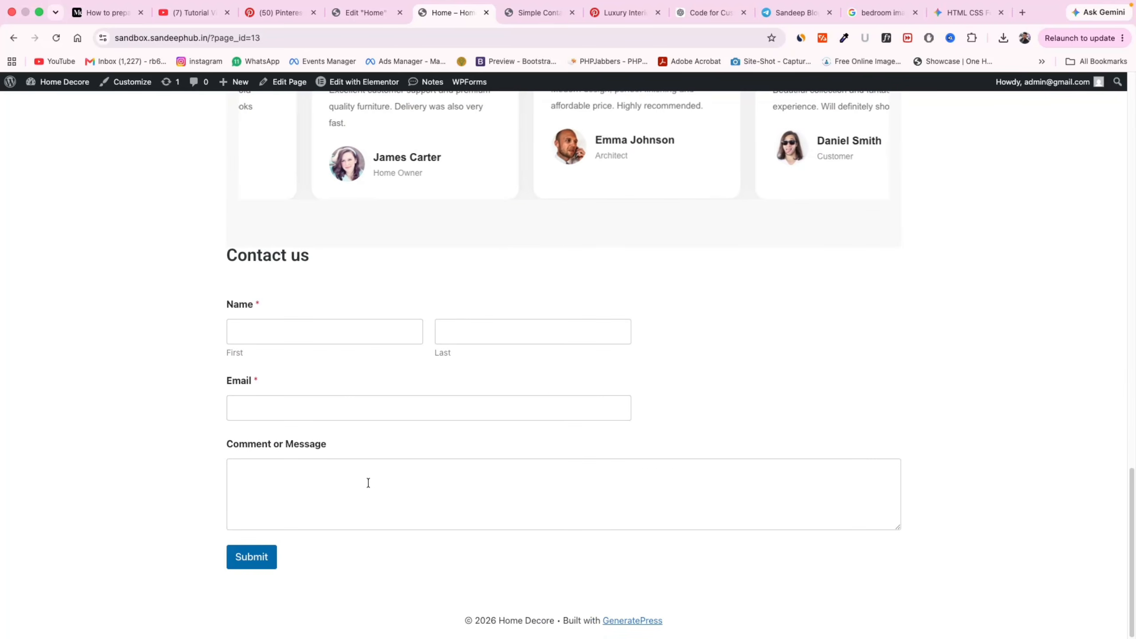
scroll(602, 479, "up", 20)
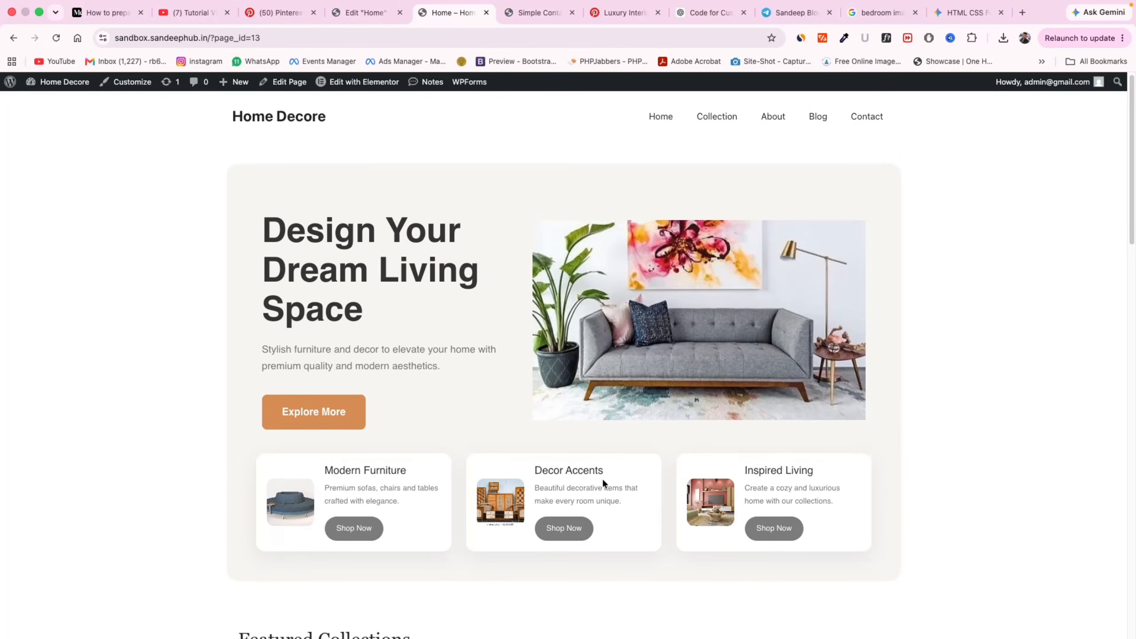
scroll(602, 478, "down", 6)
scroll(600, 478, "up", 6)
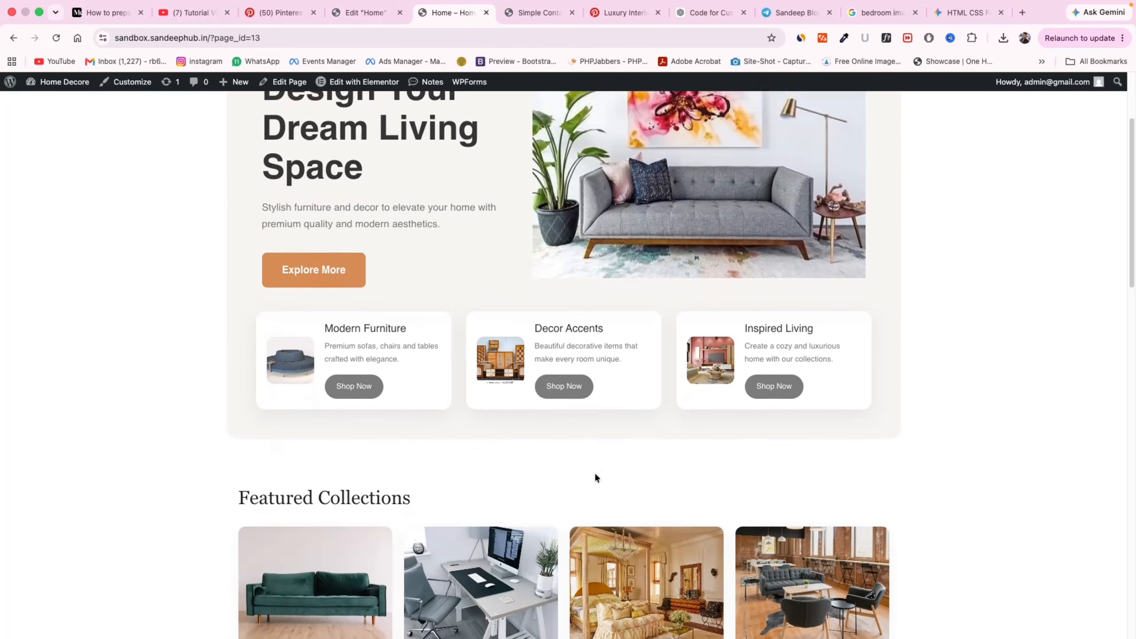
Return to the YouTube channel from the Tutorial Video playlist and show its list of videos
left_click(170, 15)
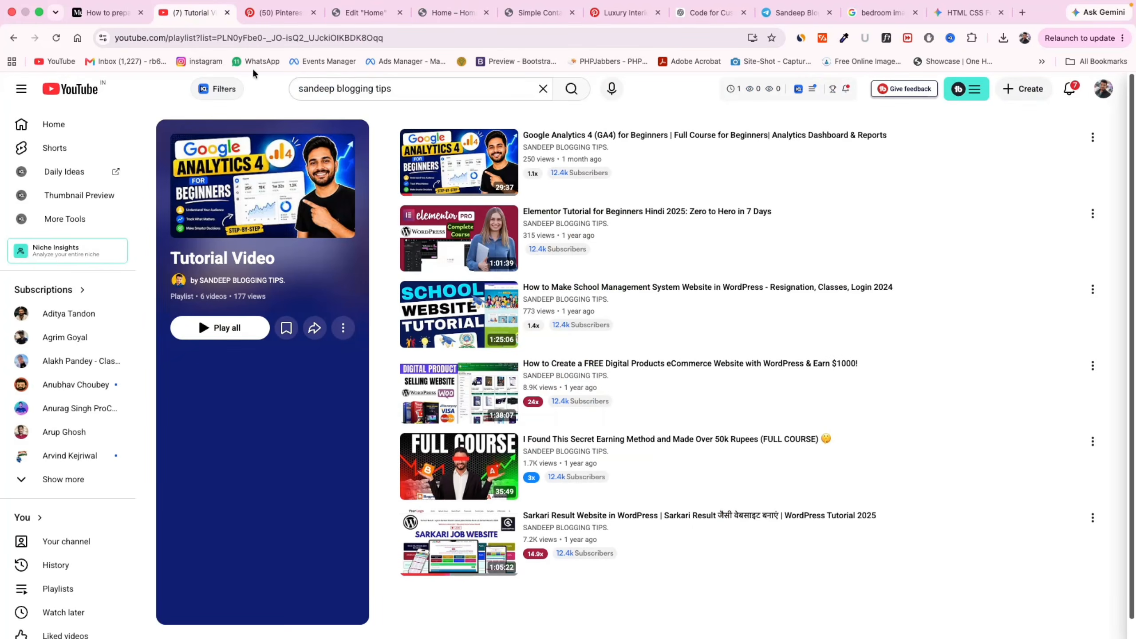
left_click(10, 39)
left_click(314, 396)
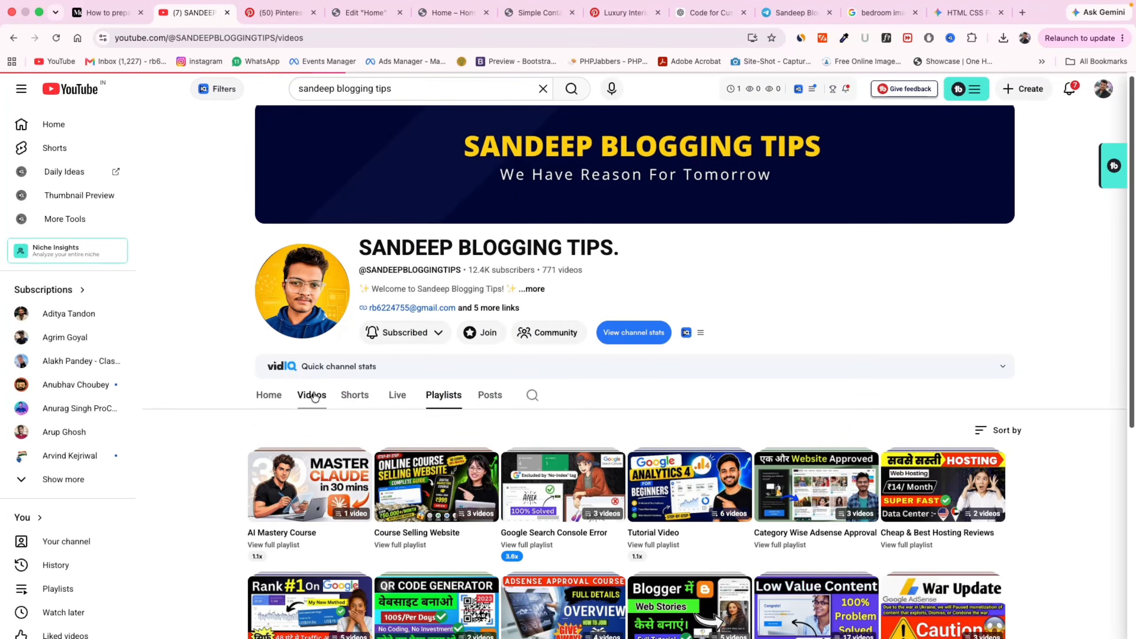